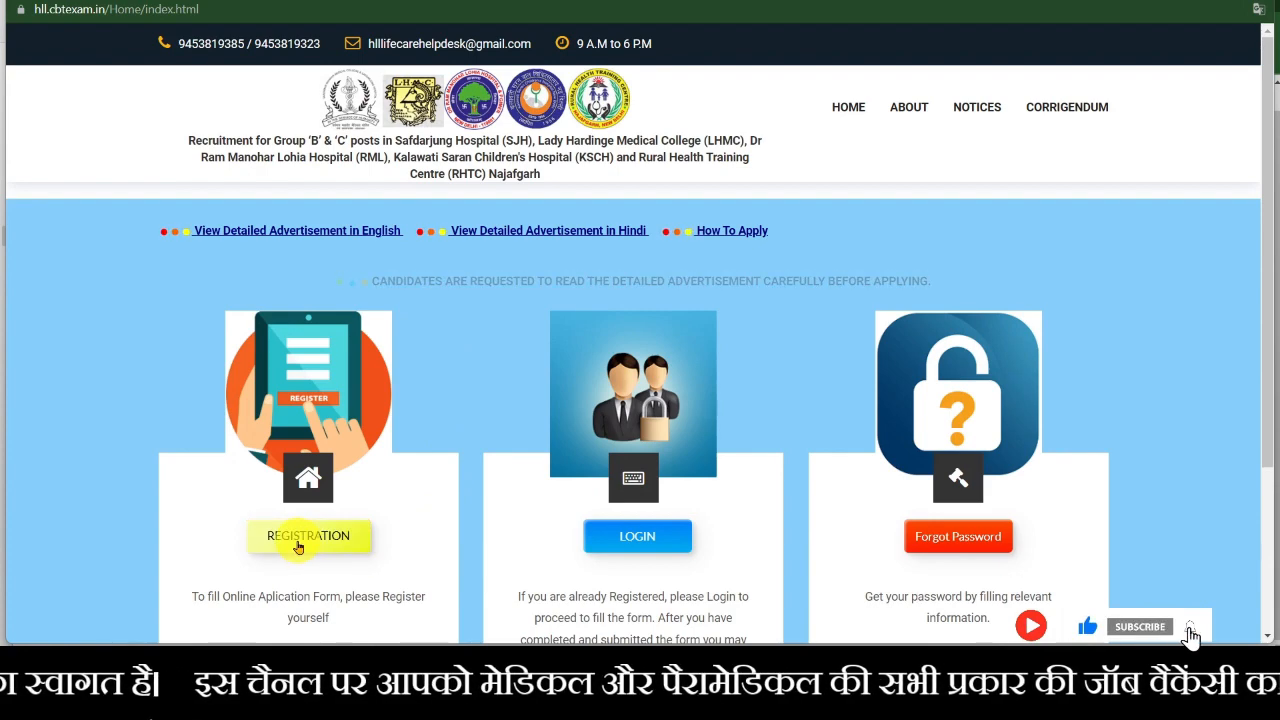
- From the home page, open the blank Group B & C Registration Form
scroll(557, 540, "down", 2)
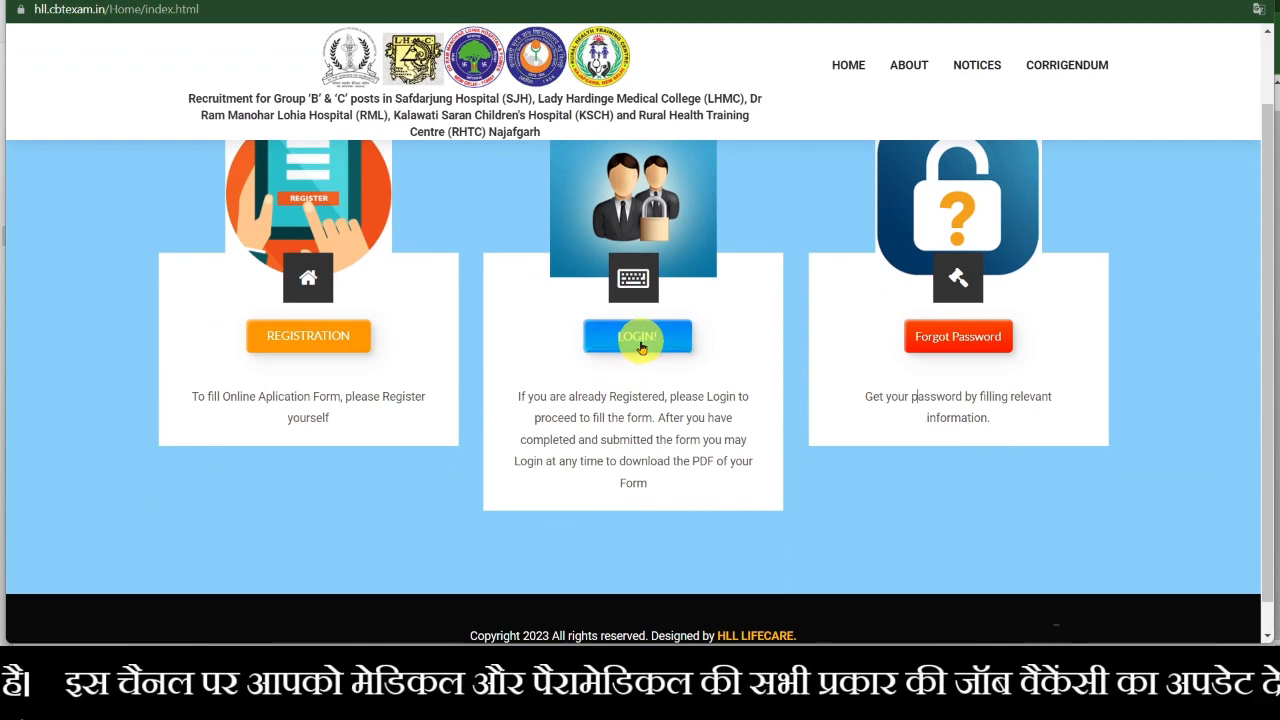
scroll(640, 380, "up", 2)
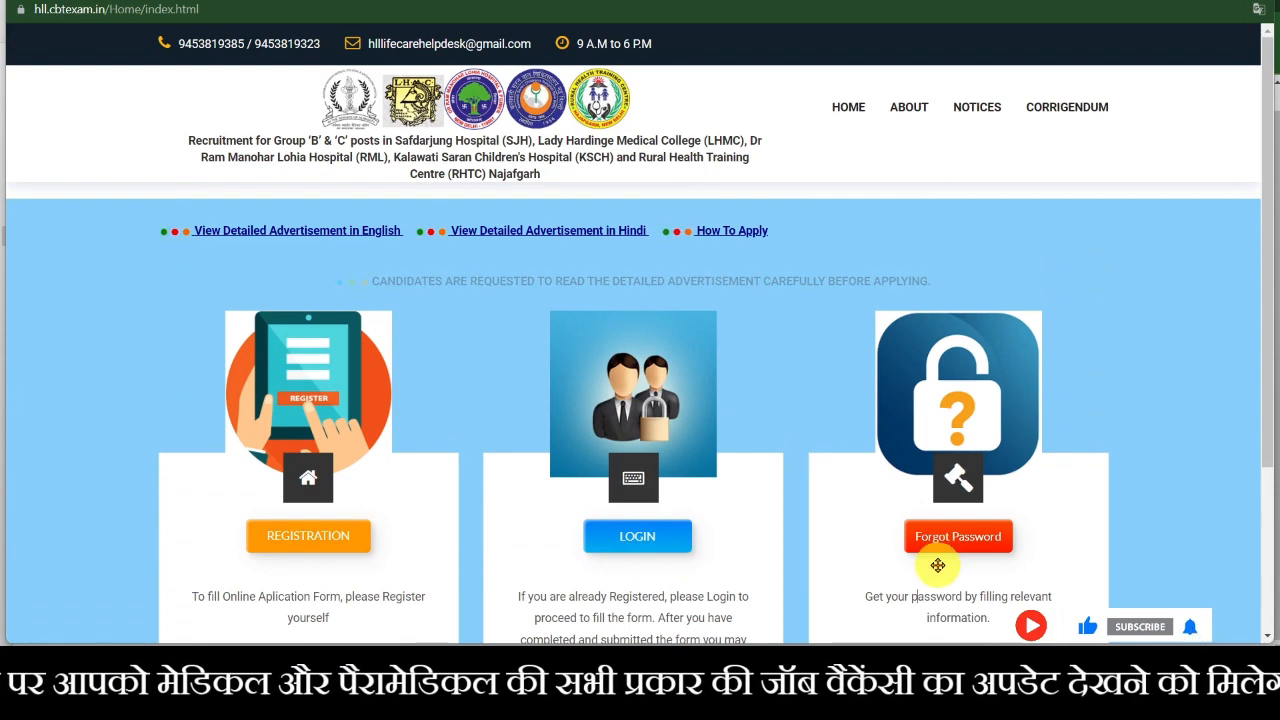
scroll(294, 534, "down", 2)
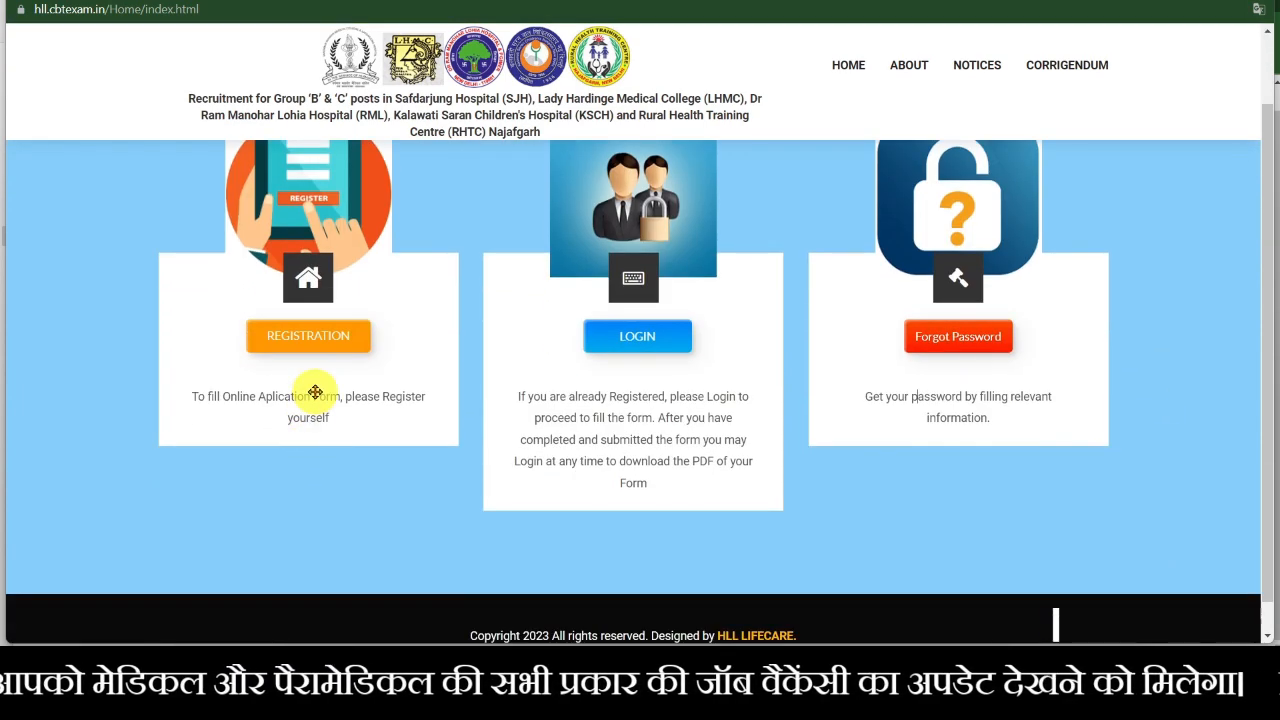
scroll(315, 392, "up", 2)
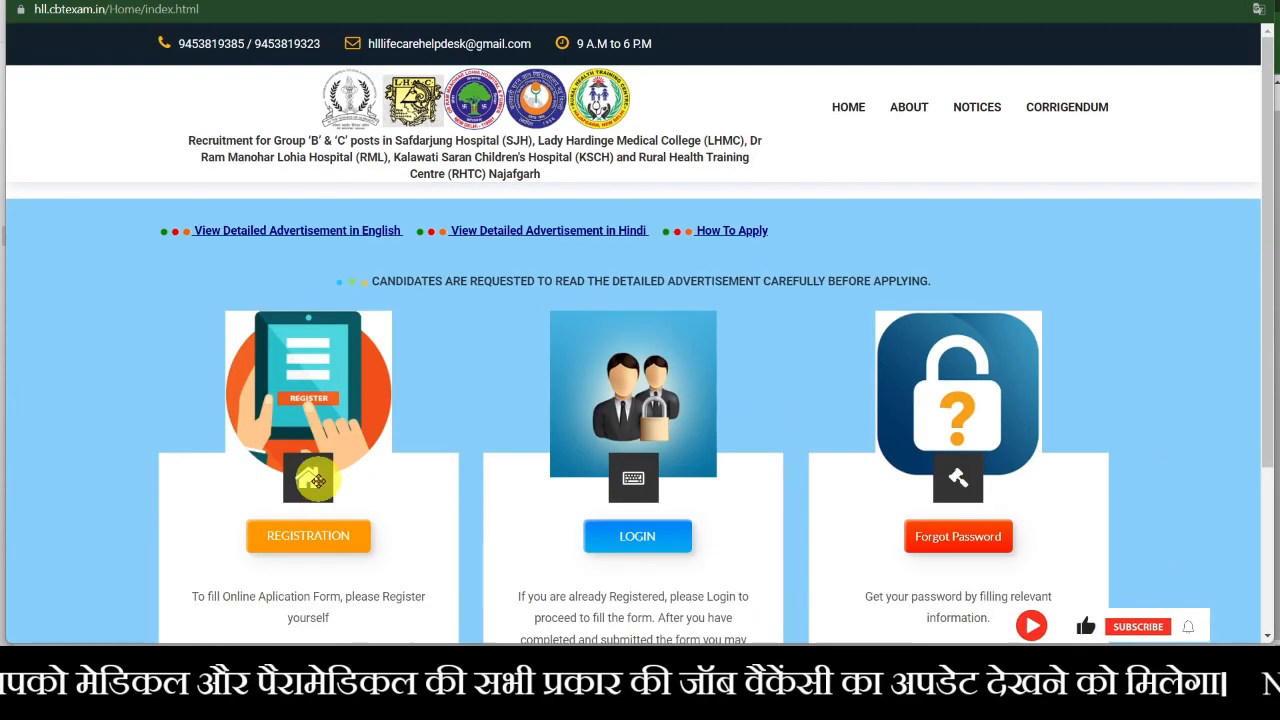
left_click(320, 541)
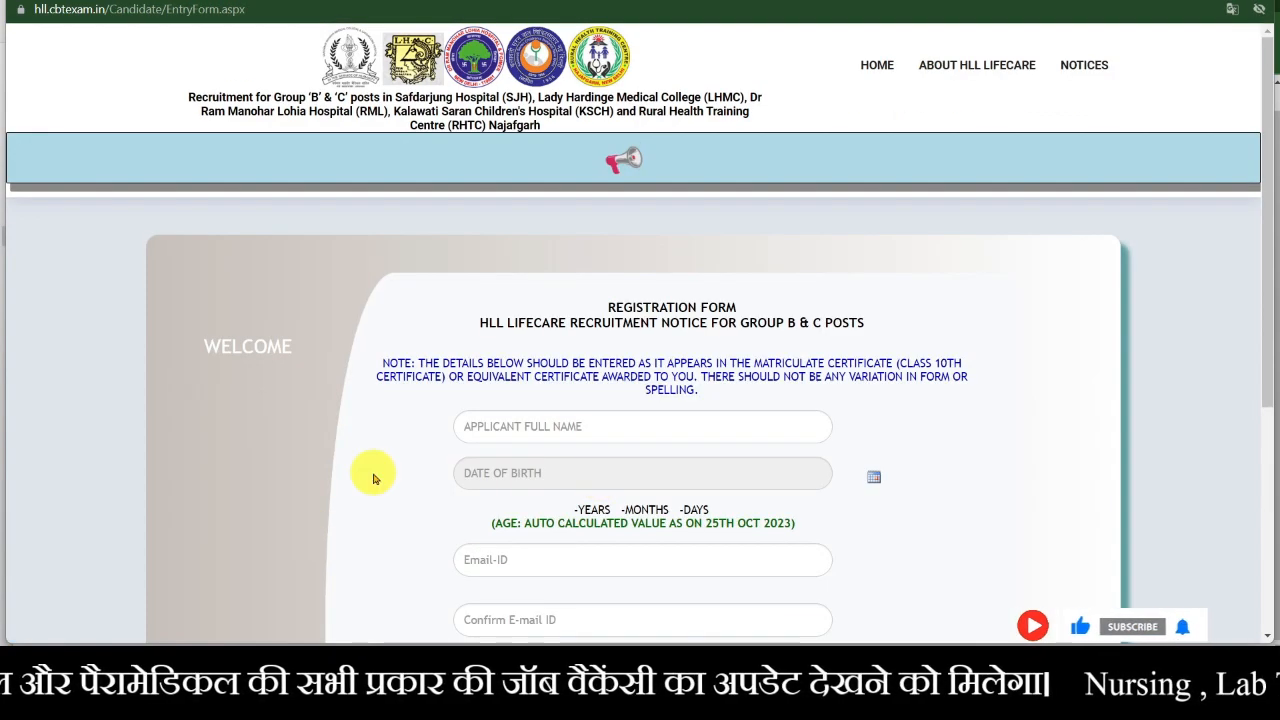
scroll(373, 478, "down", 3)
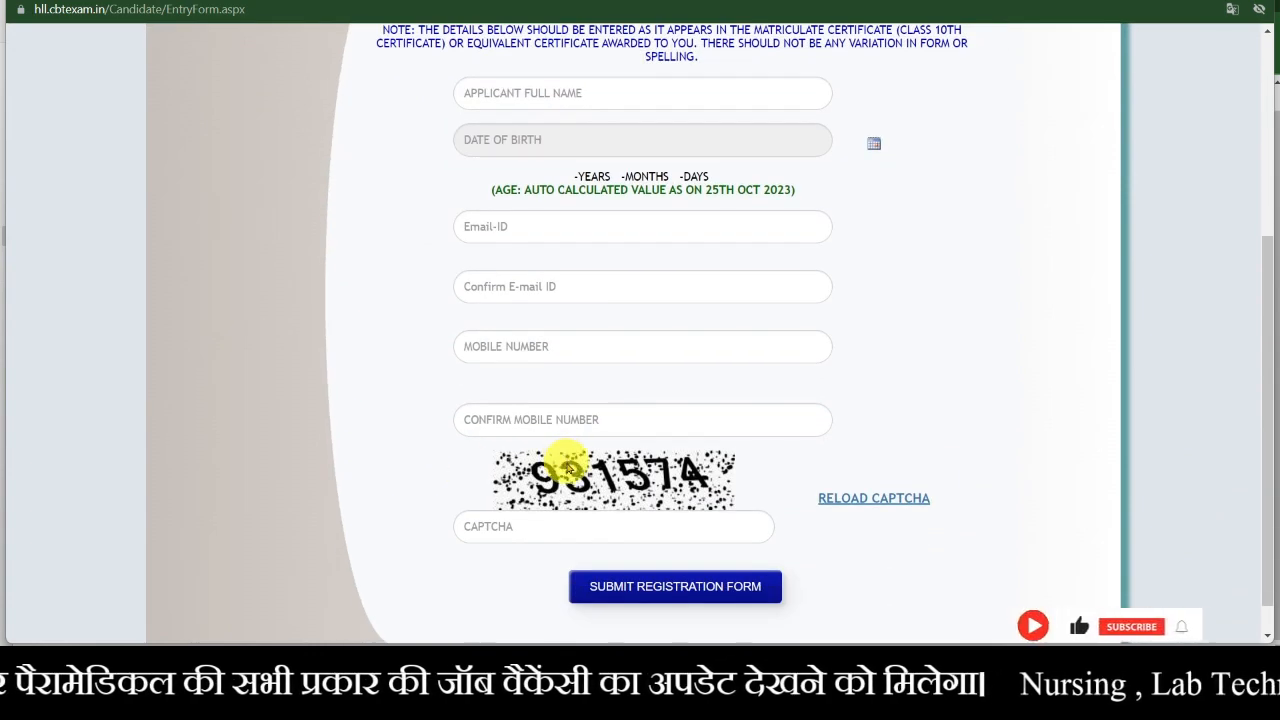
scroll(566, 458, "up", 3)
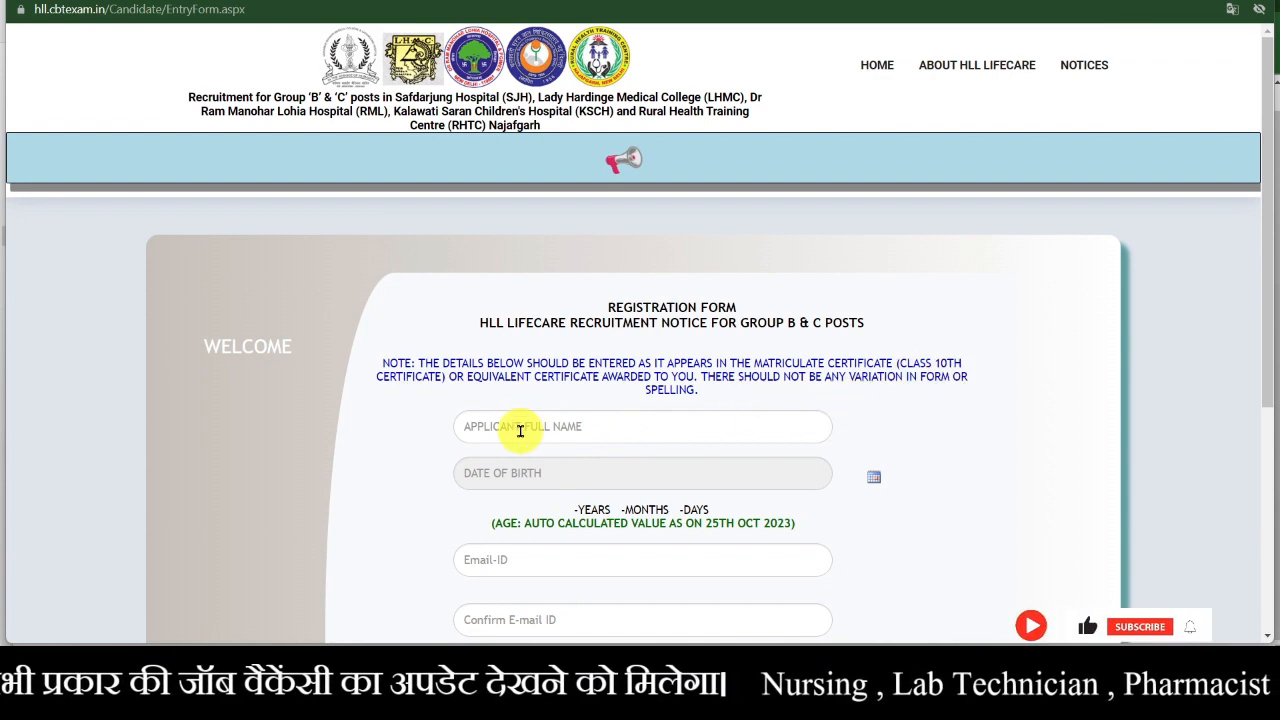
scroll(520, 430, "down", 1)
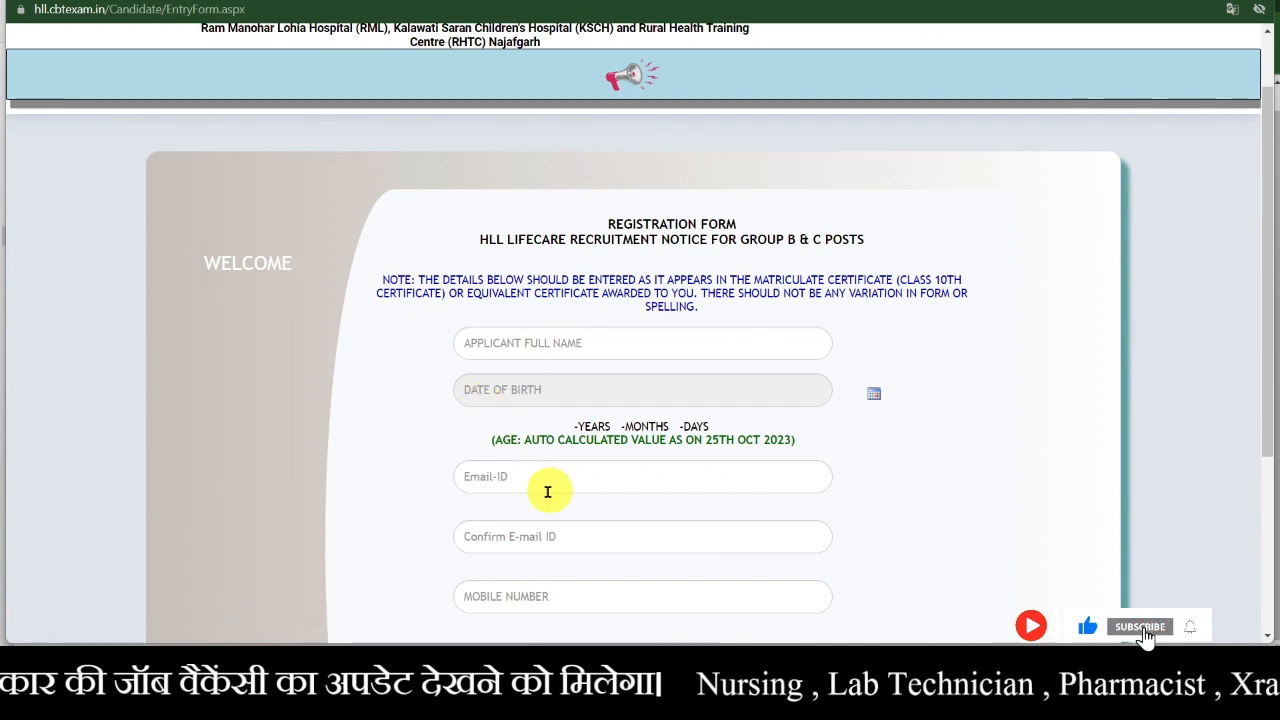
scroll(543, 491, "down", 2)
scroll(540, 497, "up", 3)
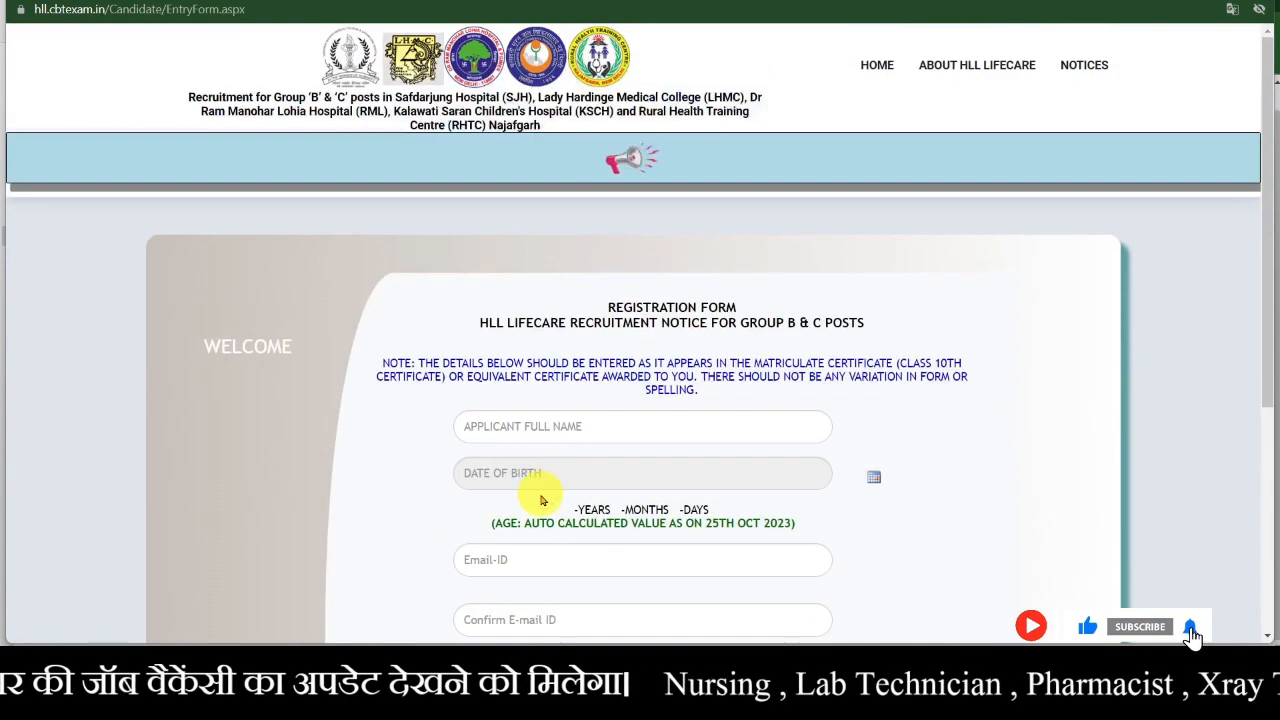
- Type the applicant's full name in capitals into the Applicant Full Name field
left_click(556, 432)
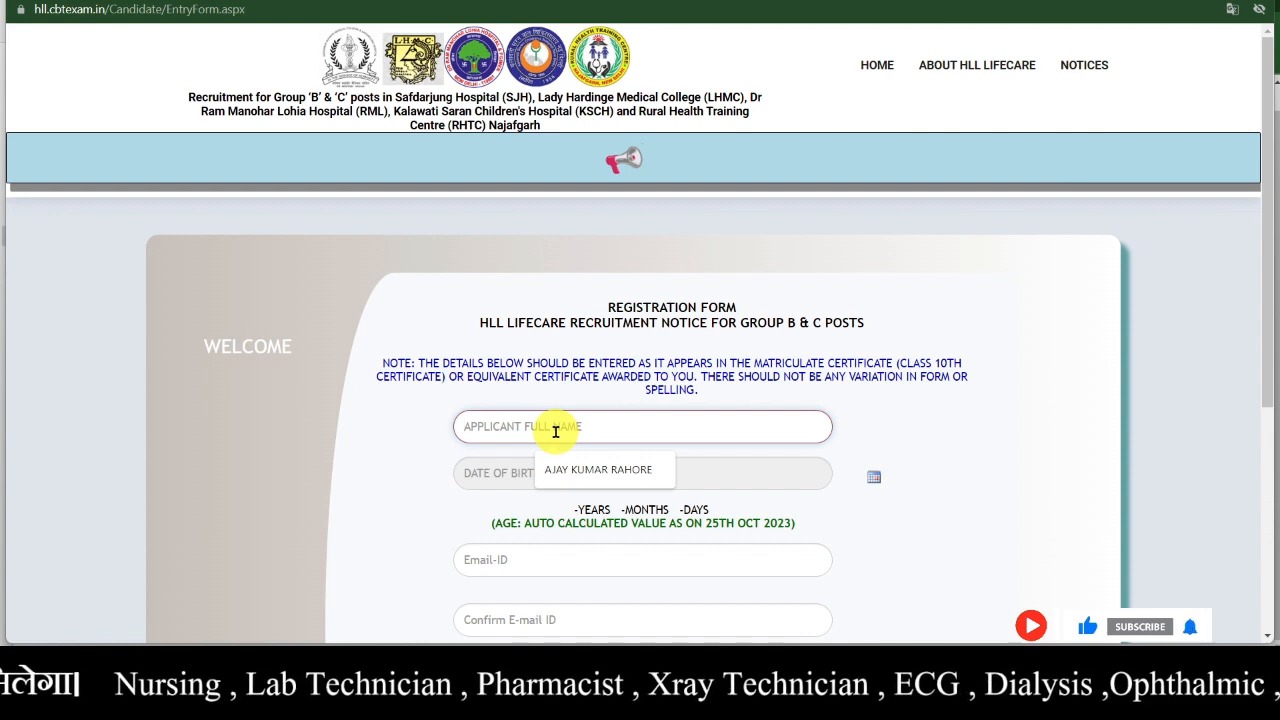
type("R")
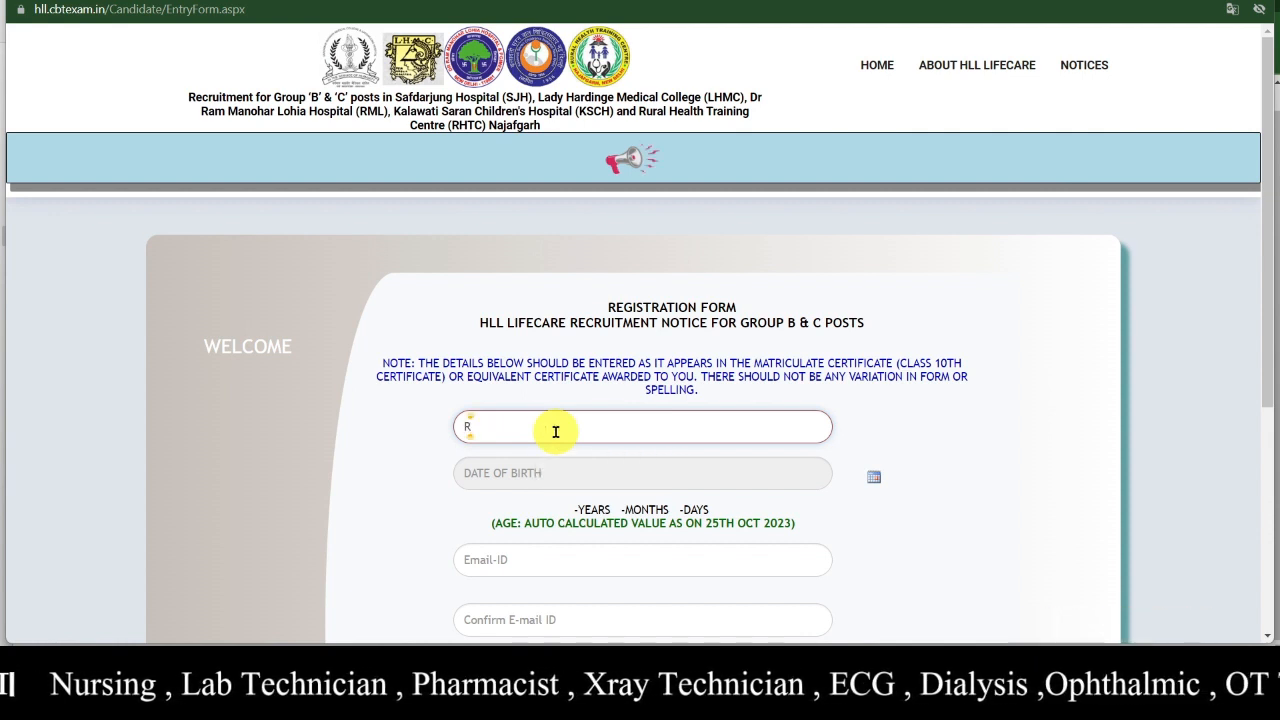
key("BackSpace")
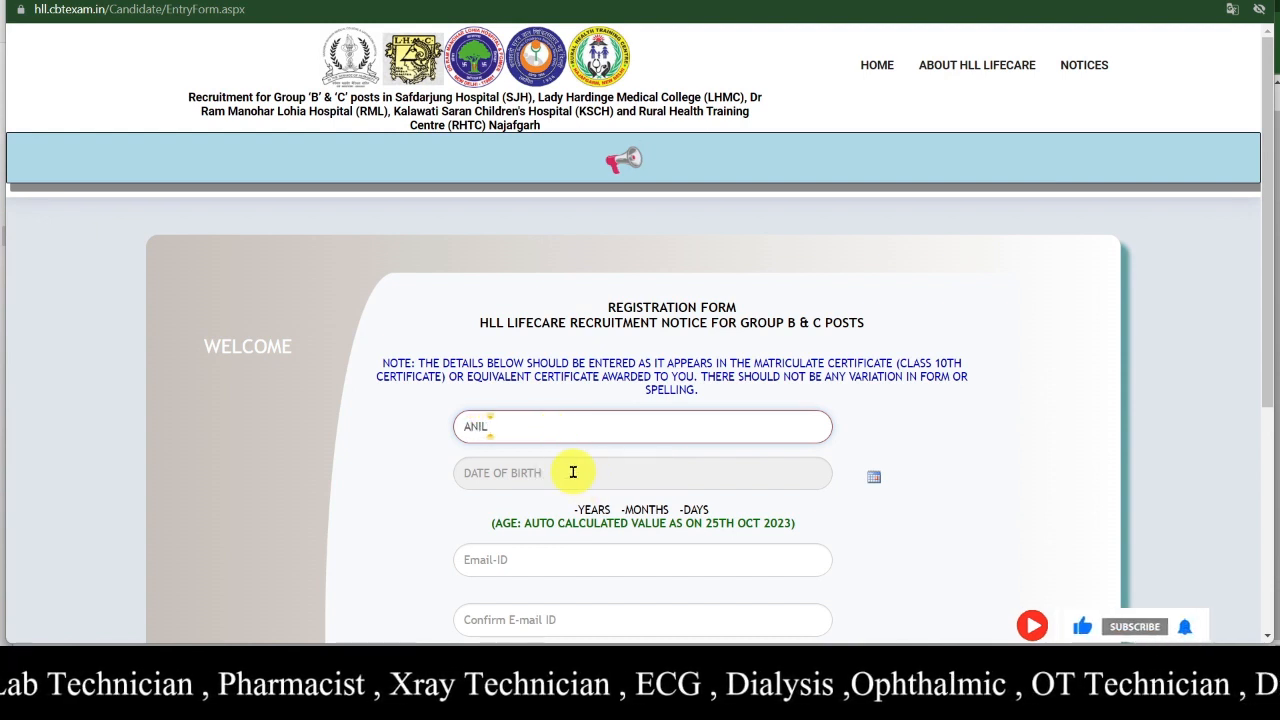
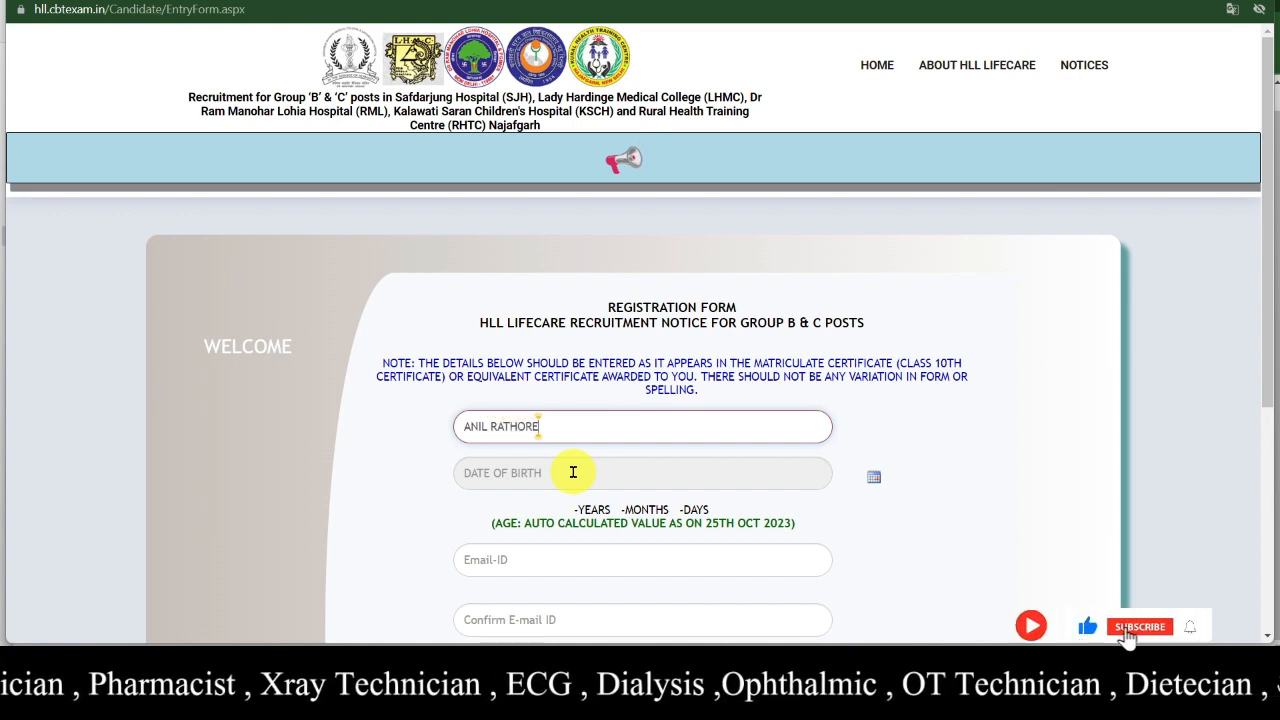
scroll(573, 472, "down", 1)
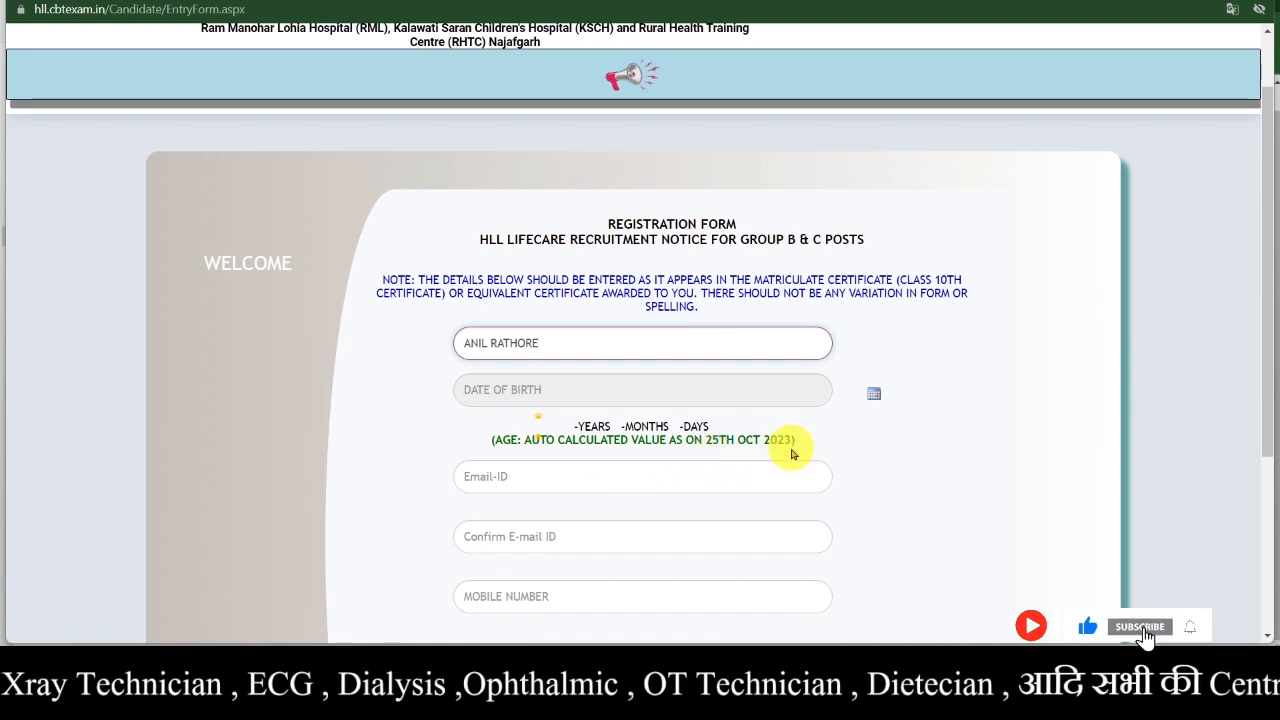
left_click(666, 399)
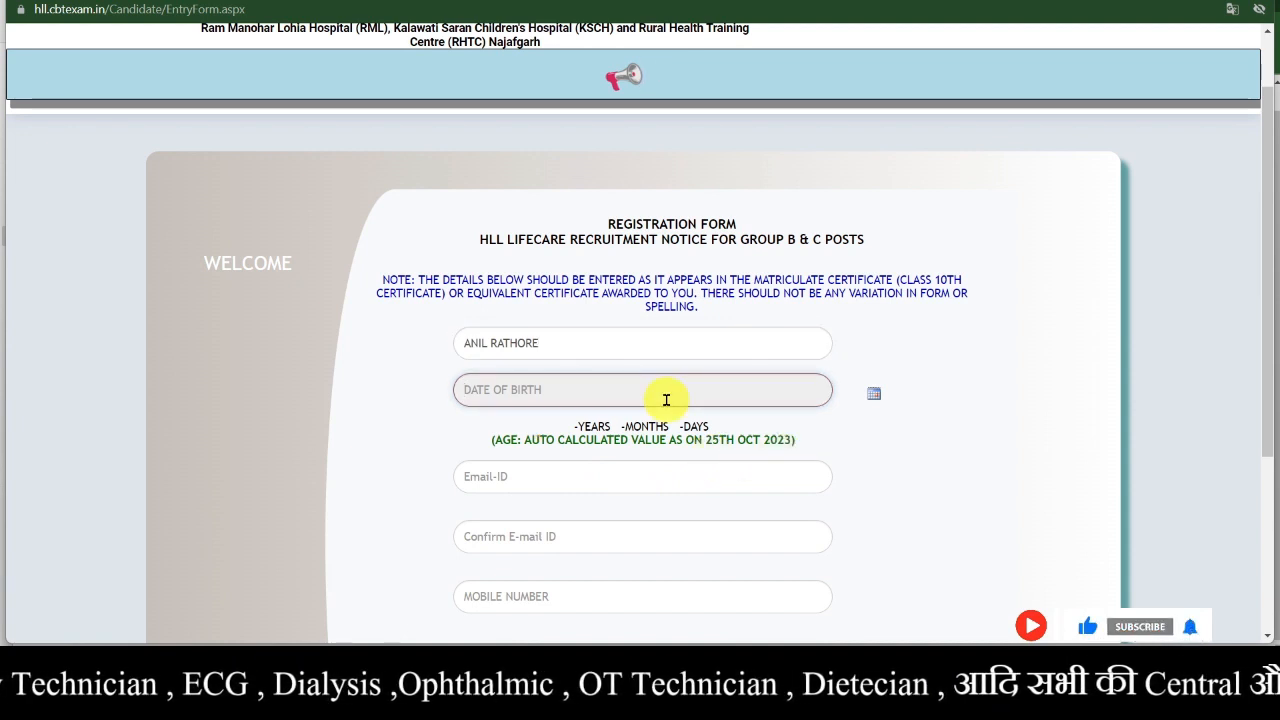
left_click(876, 397)
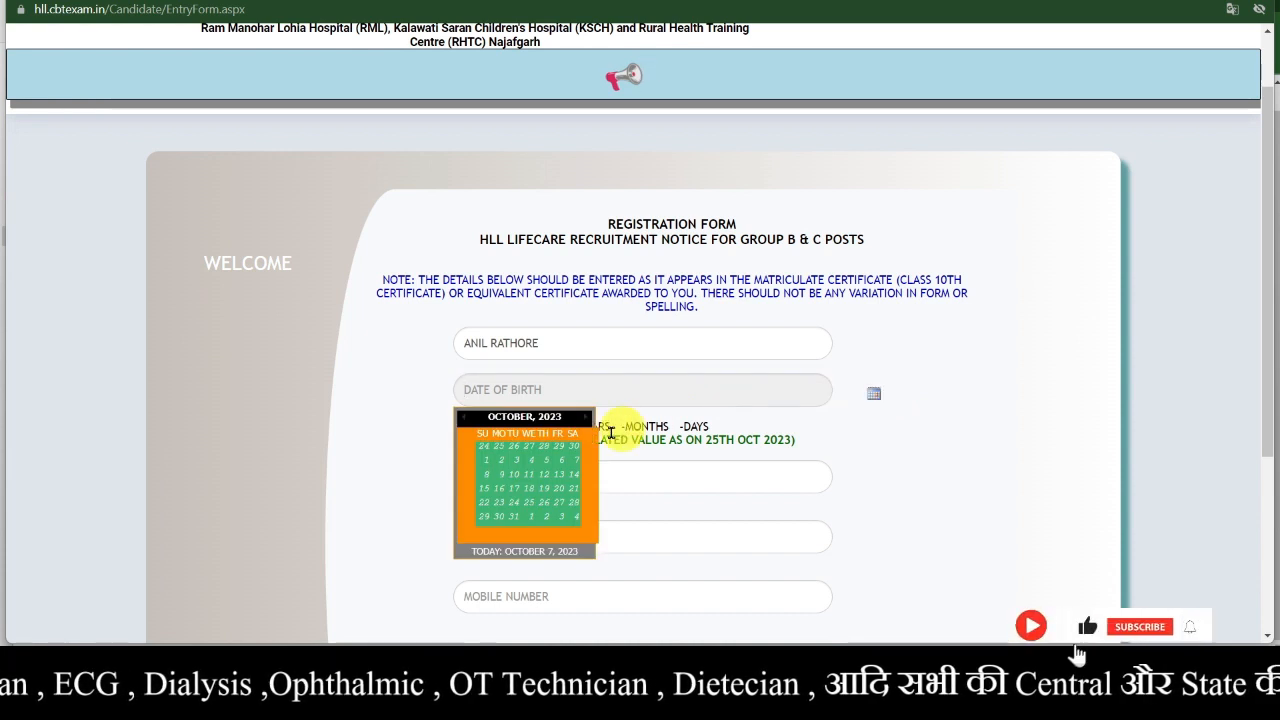
left_click(524, 416)
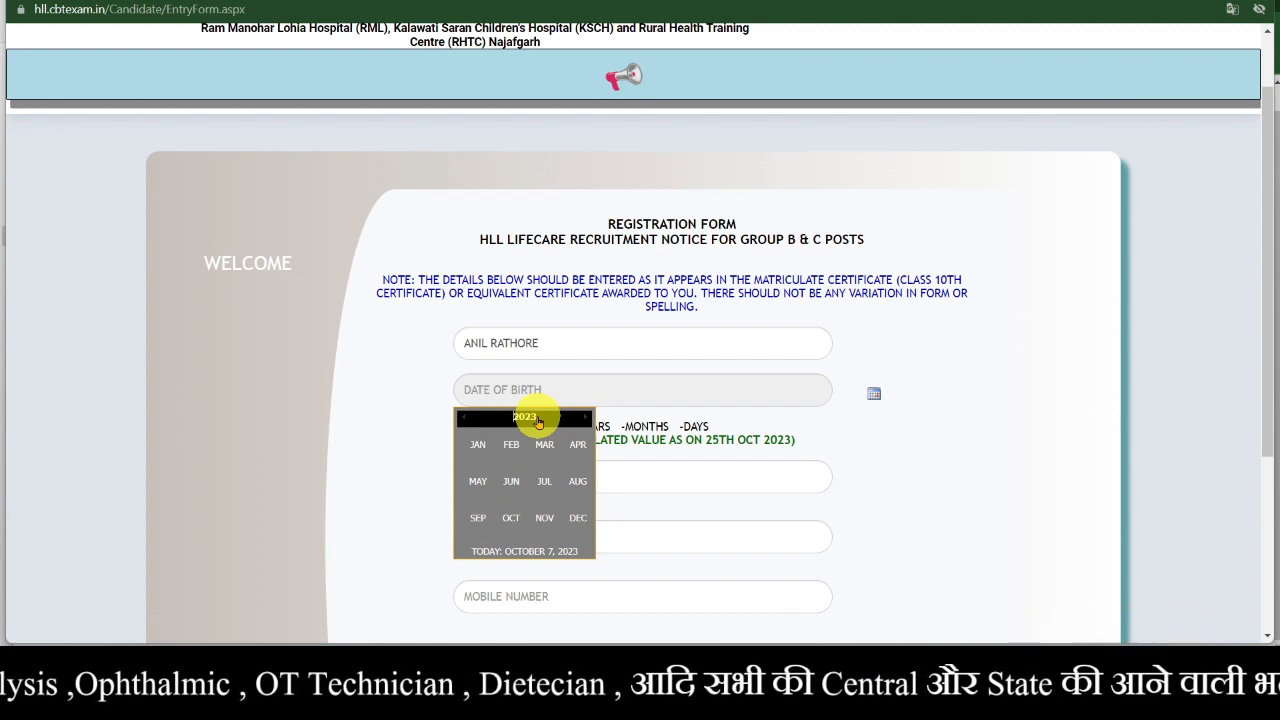
left_click(462, 418)
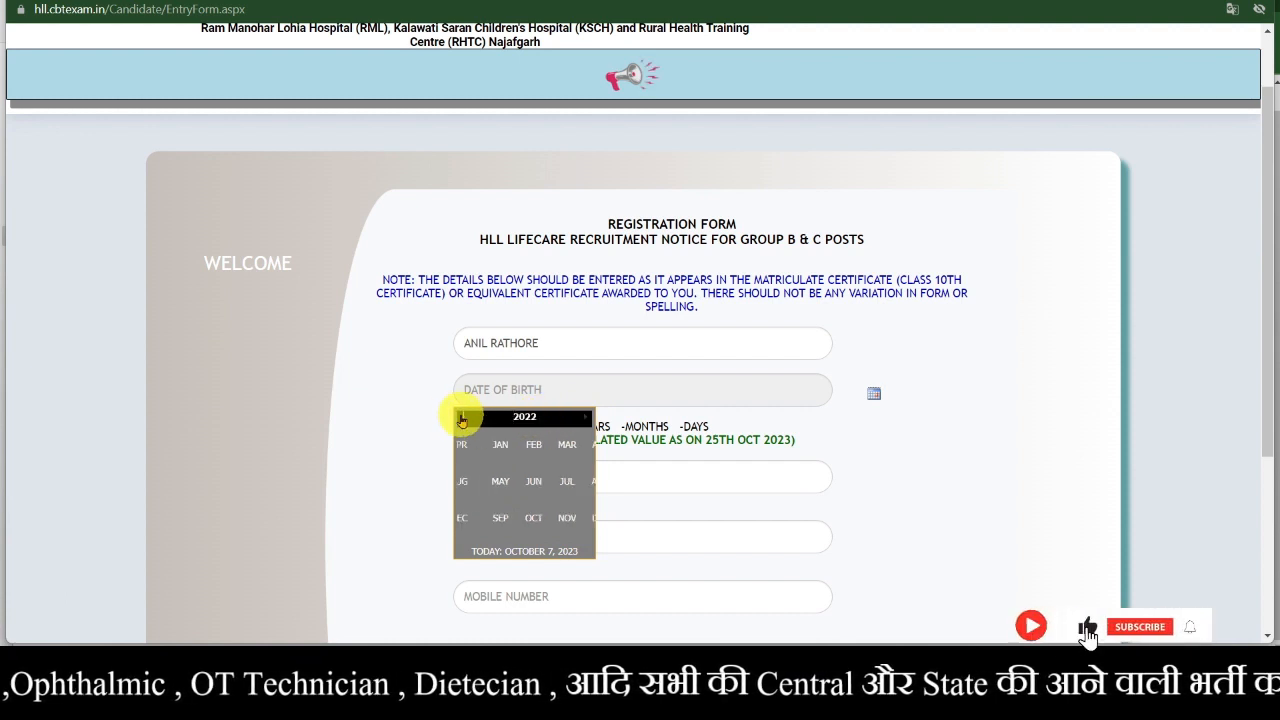
left_click(462, 418)
left_click(462, 418)
left_click(462, 418)
left_click(462, 418)
left_click(462, 418)
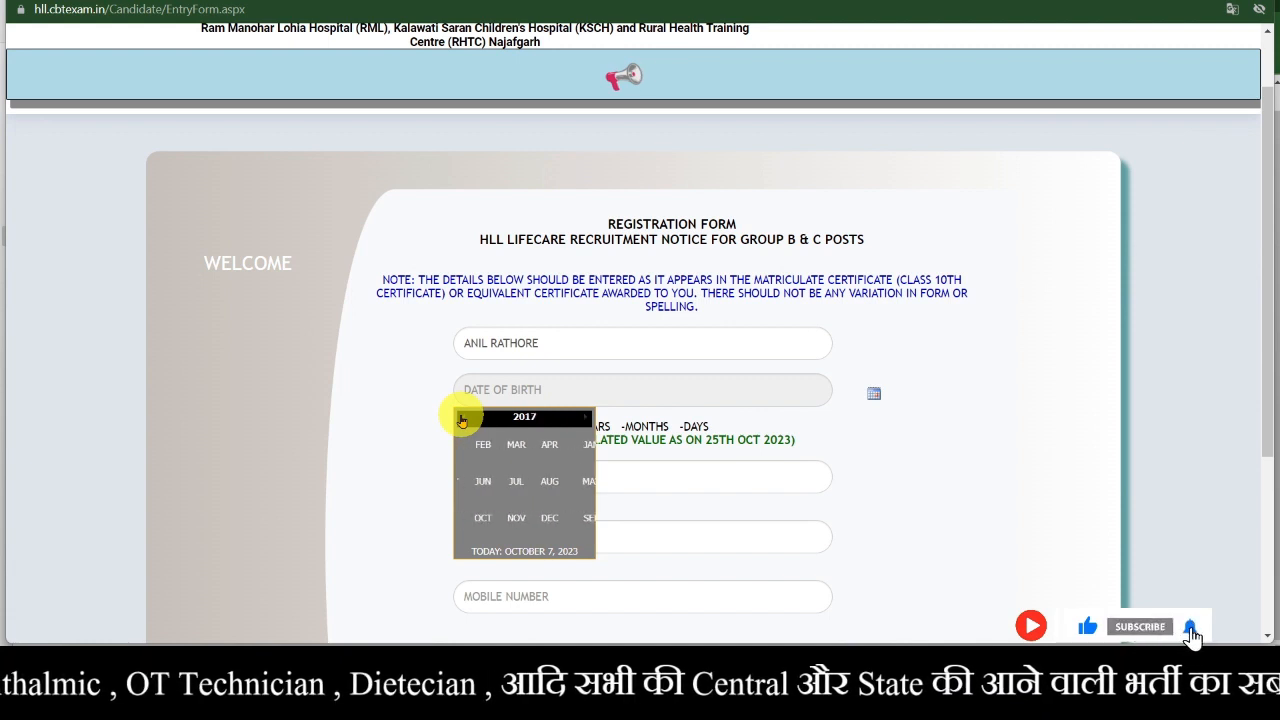
left_click(462, 418)
left_click(462, 418)
left_click(462, 418)
left_click(462, 418)
left_click(462, 418)
left_click(462, 418)
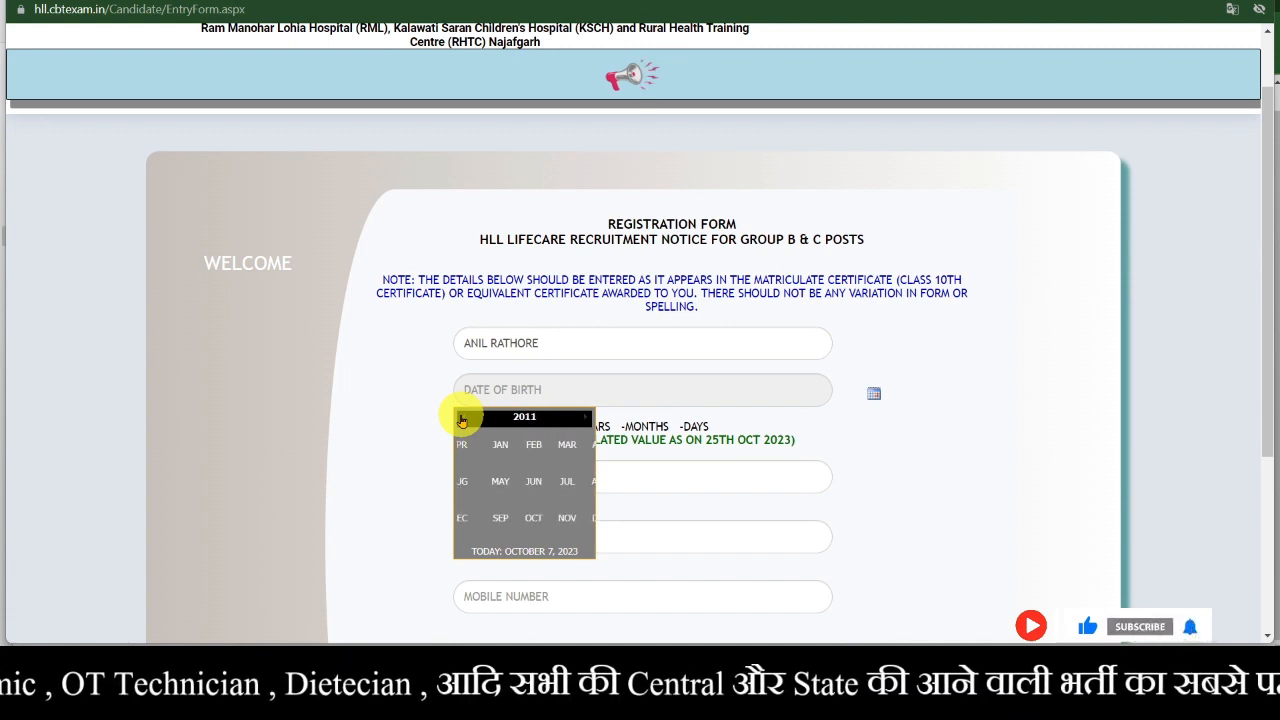
left_click(462, 418)
left_click(462, 418)
left_click(462, 418)
left_click(462, 418)
left_click(462, 418)
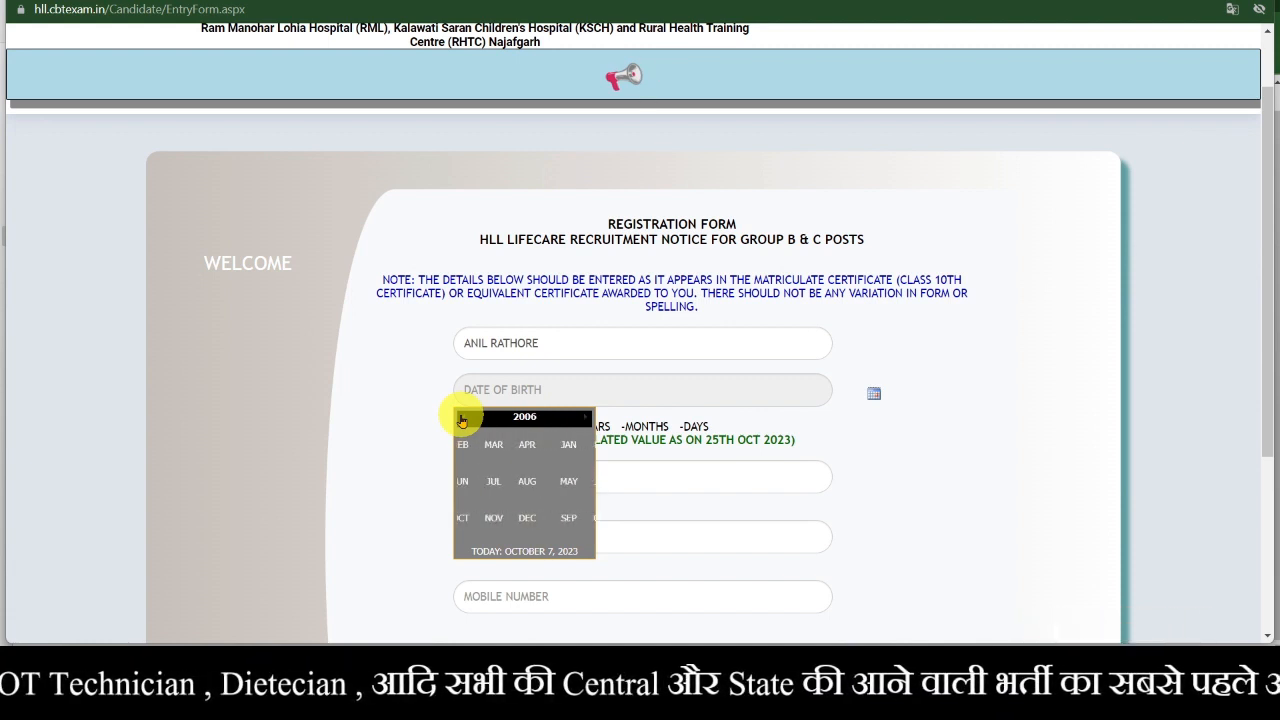
left_click(462, 418)
left_click(462, 418)
left_click(462, 418)
left_click(462, 418)
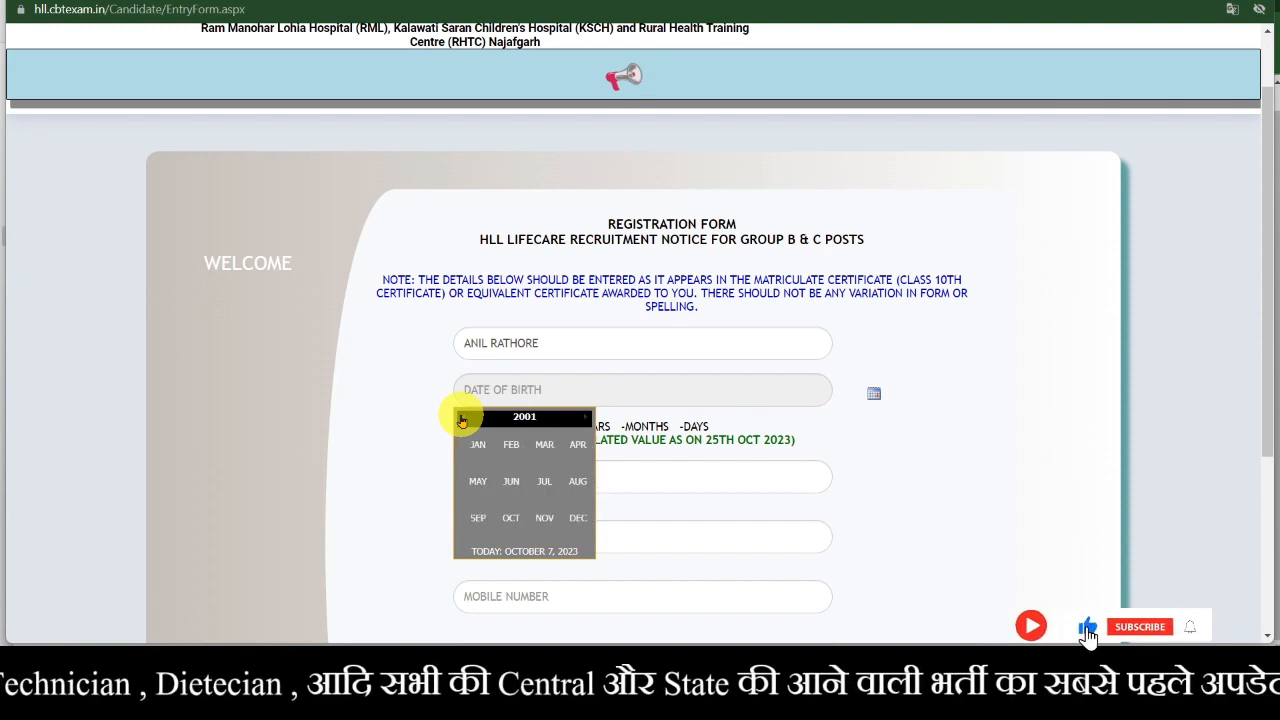
left_click(462, 418)
left_click(462, 418)
left_click(462, 418)
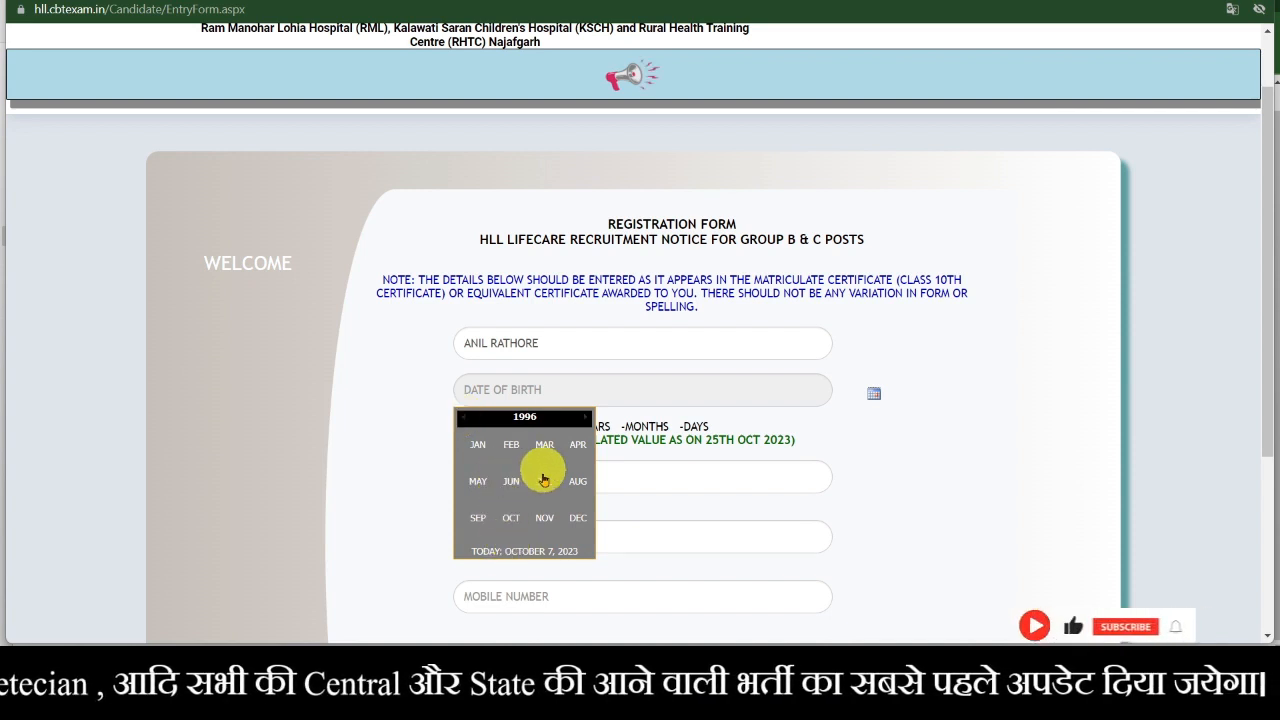
left_click(542, 484)
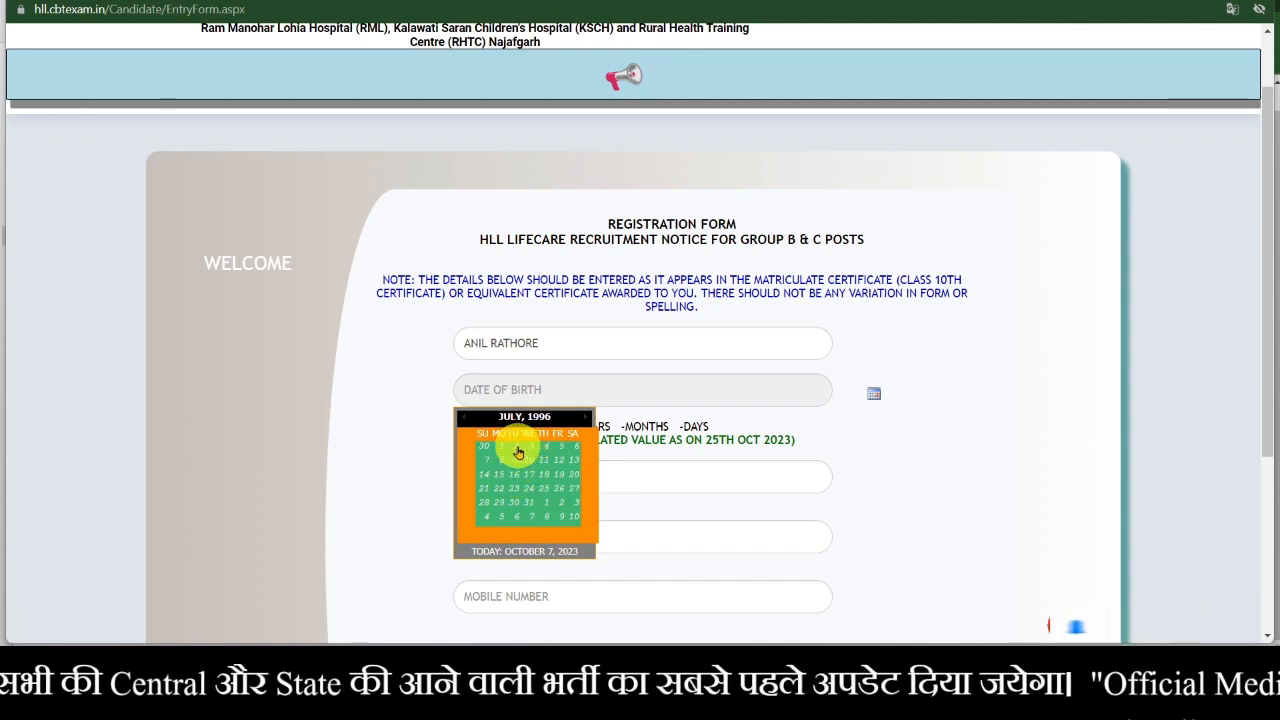
left_click(513, 446)
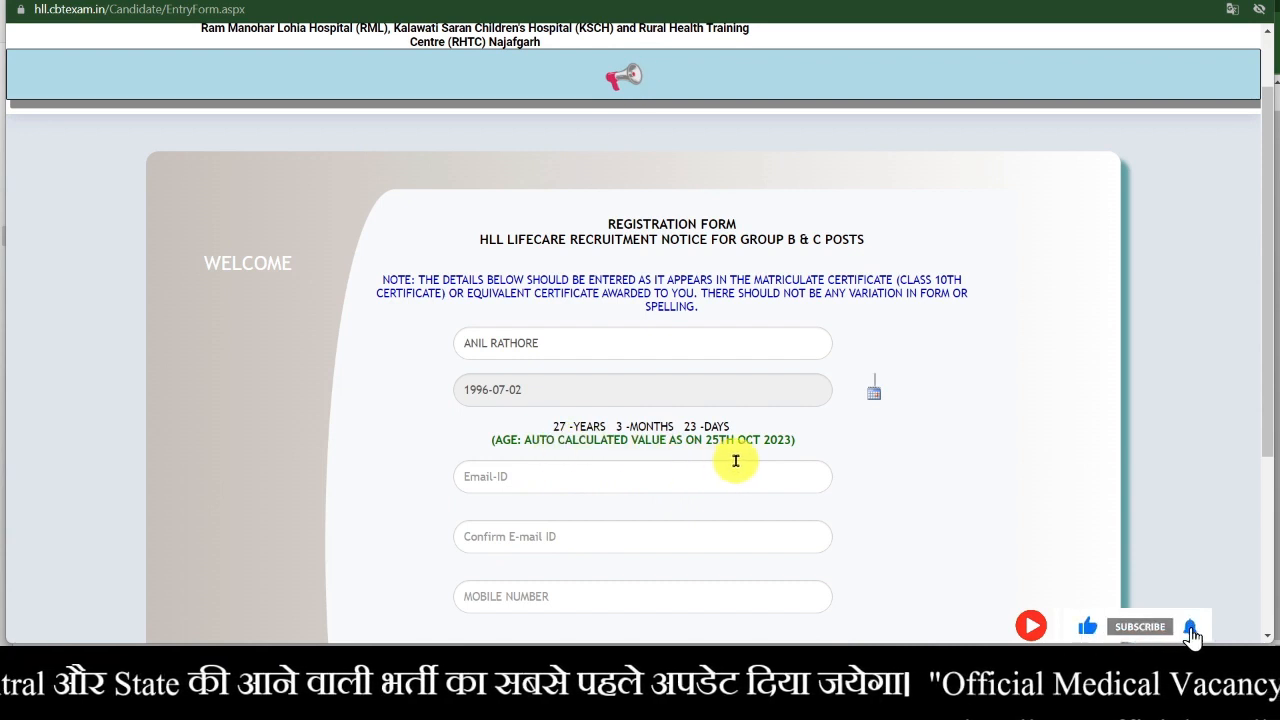
- Fill the e-mail address and its confirmation from the saved autofill suggestion
left_click(605, 476)
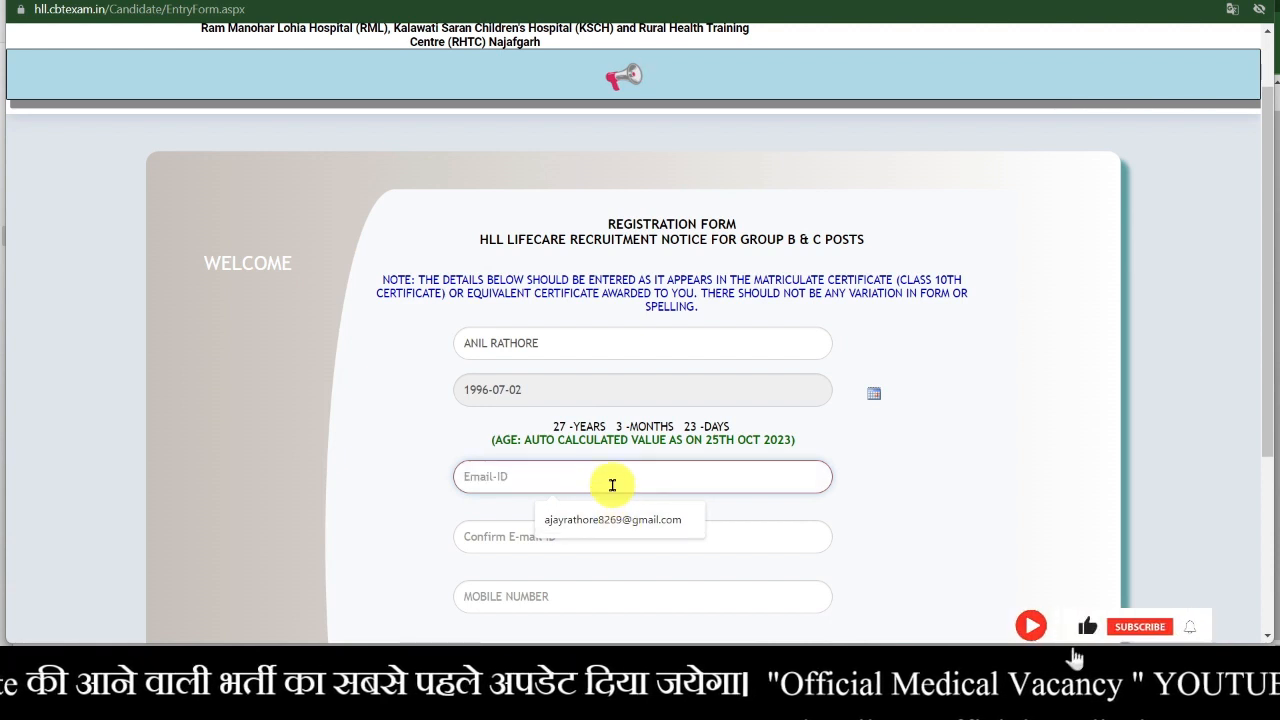
scroll(612, 485, "down", 1)
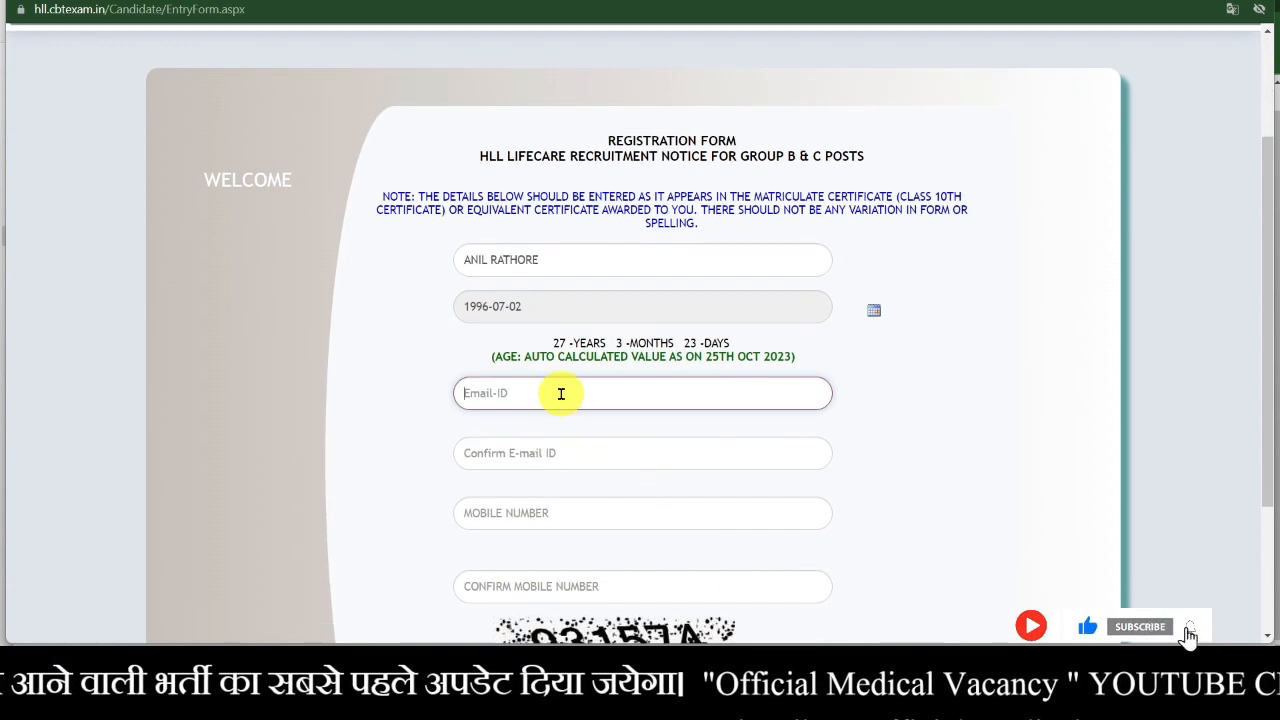
left_click(573, 436)
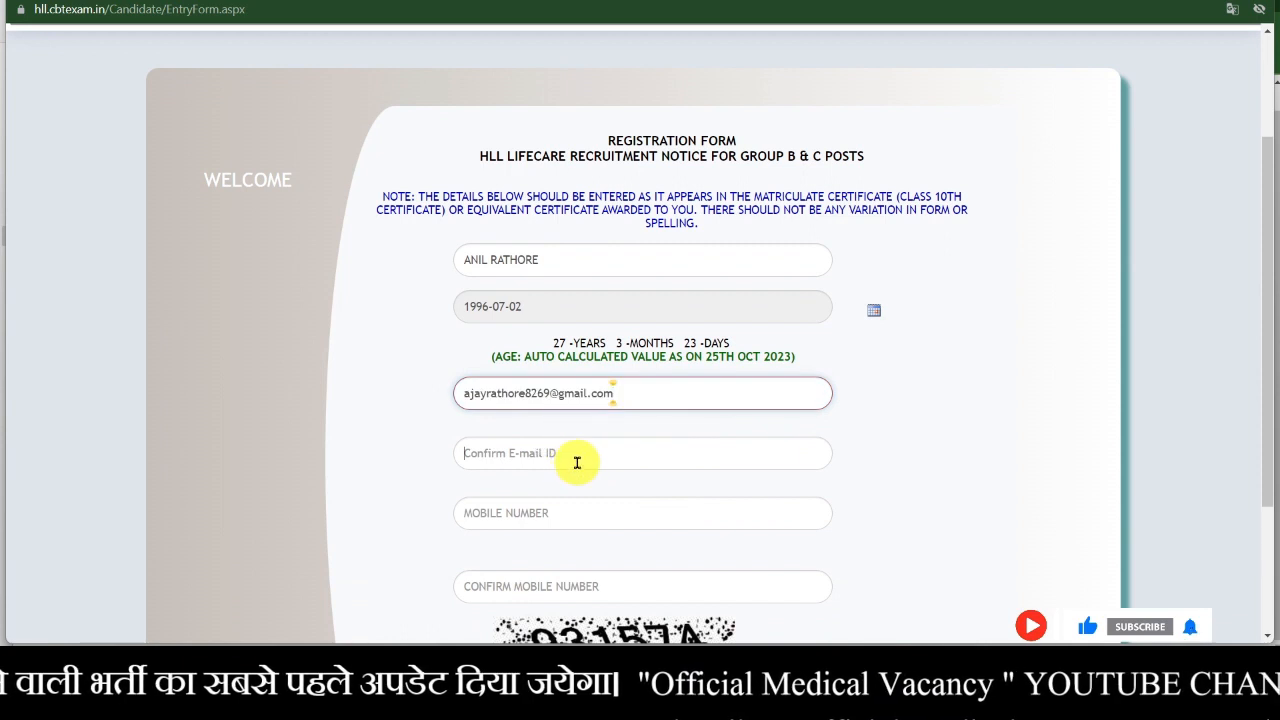
left_click(576, 462)
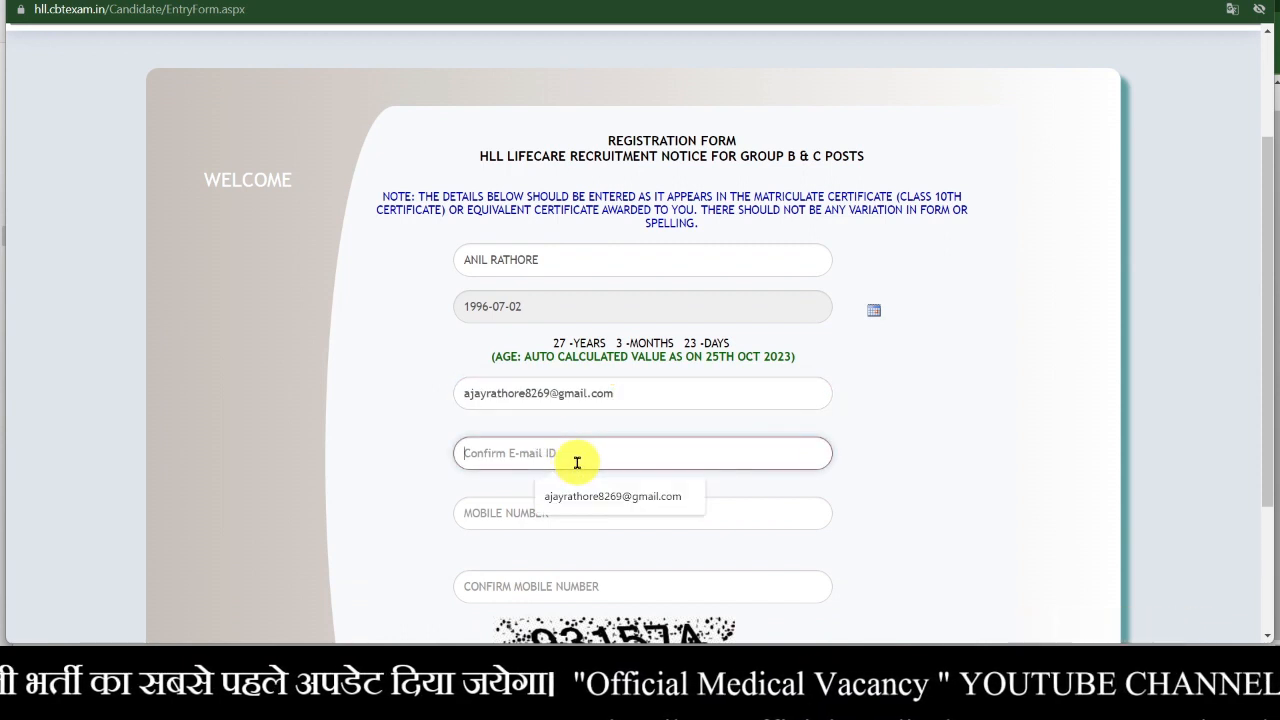
left_click(563, 495)
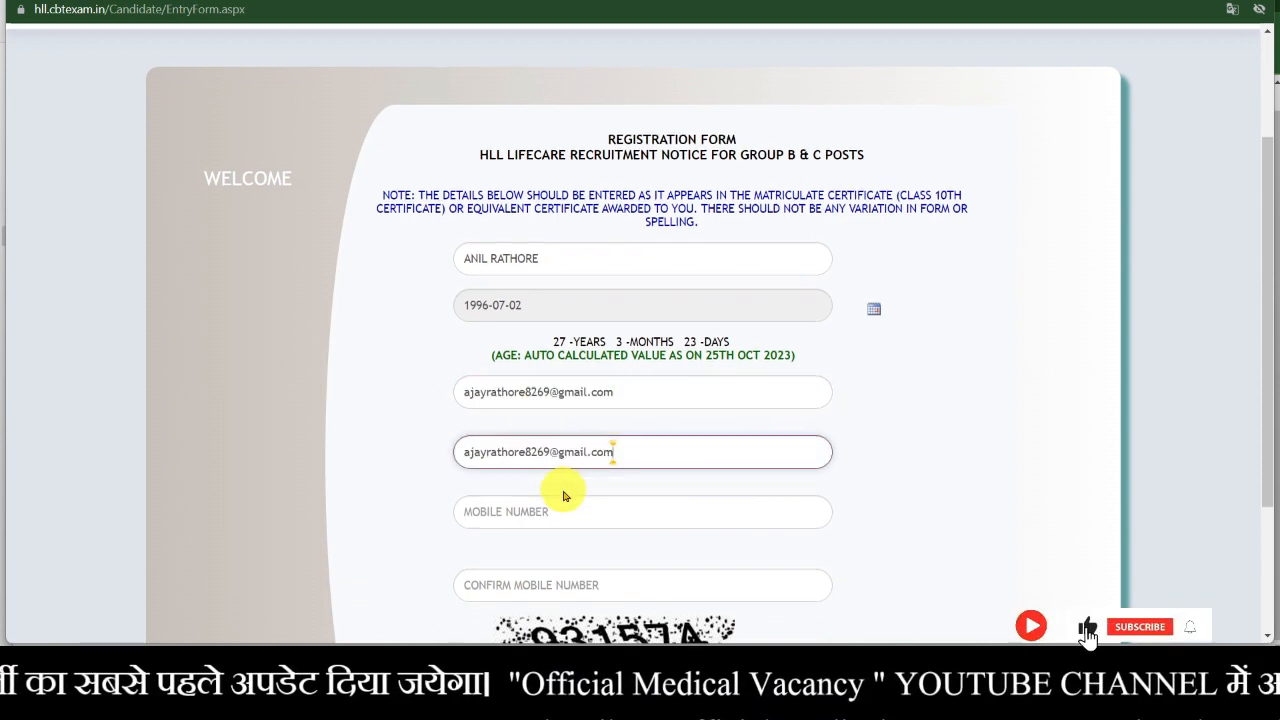
- Fill the mobile number and its confirmation from the saved autofill suggestion
scroll(563, 495, "down", 1)
left_click(517, 435)
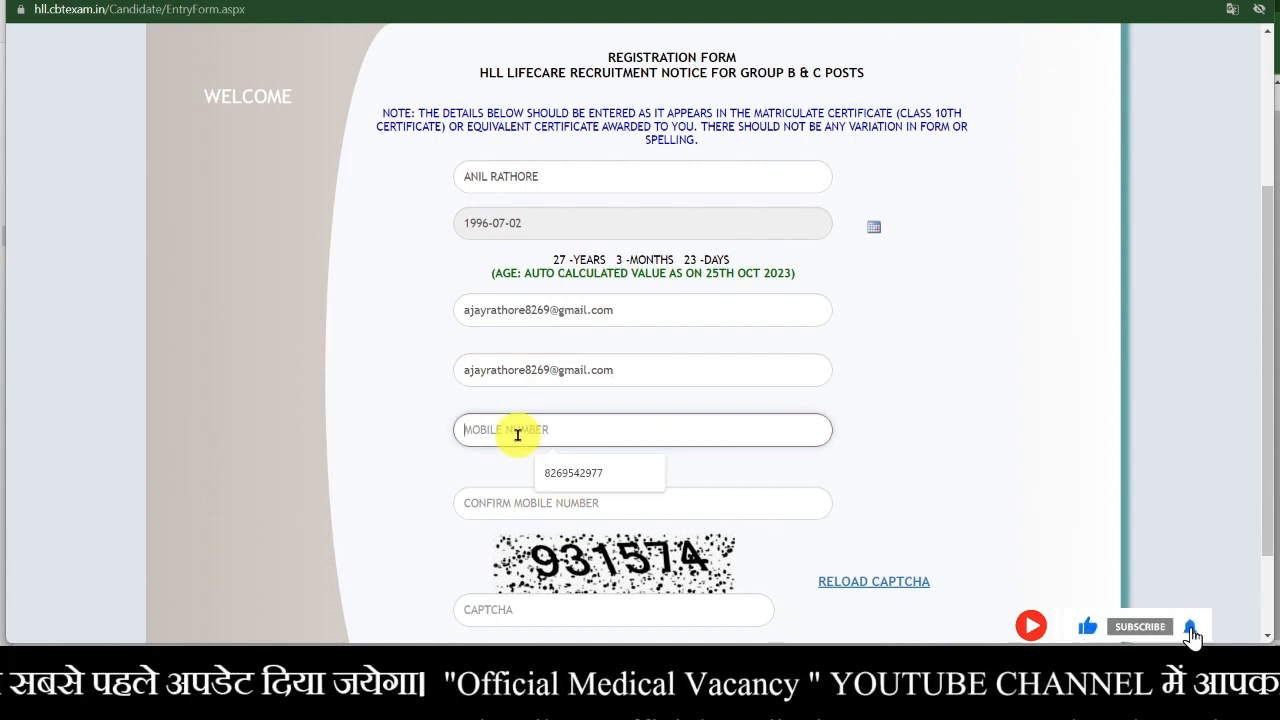
left_click(568, 473)
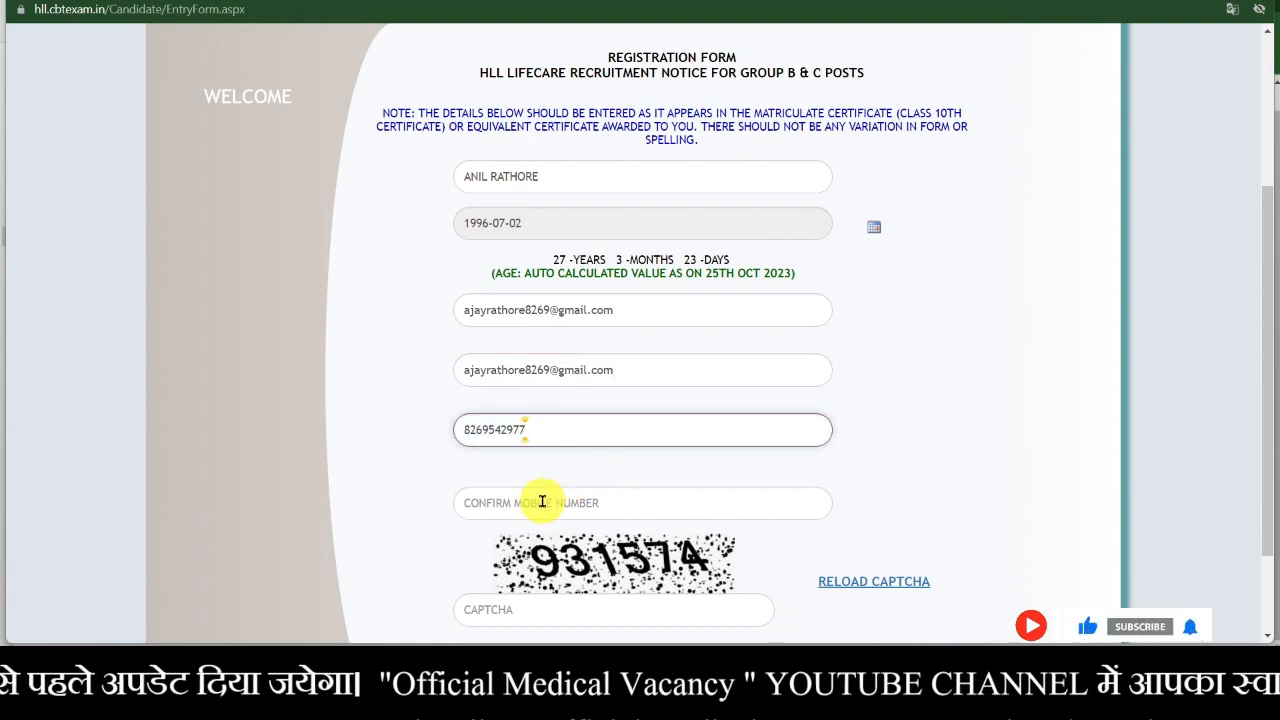
left_click(542, 501)
left_click(552, 545)
- Enter the captcha code shown in the image
scroll(557, 553, "down", 1)
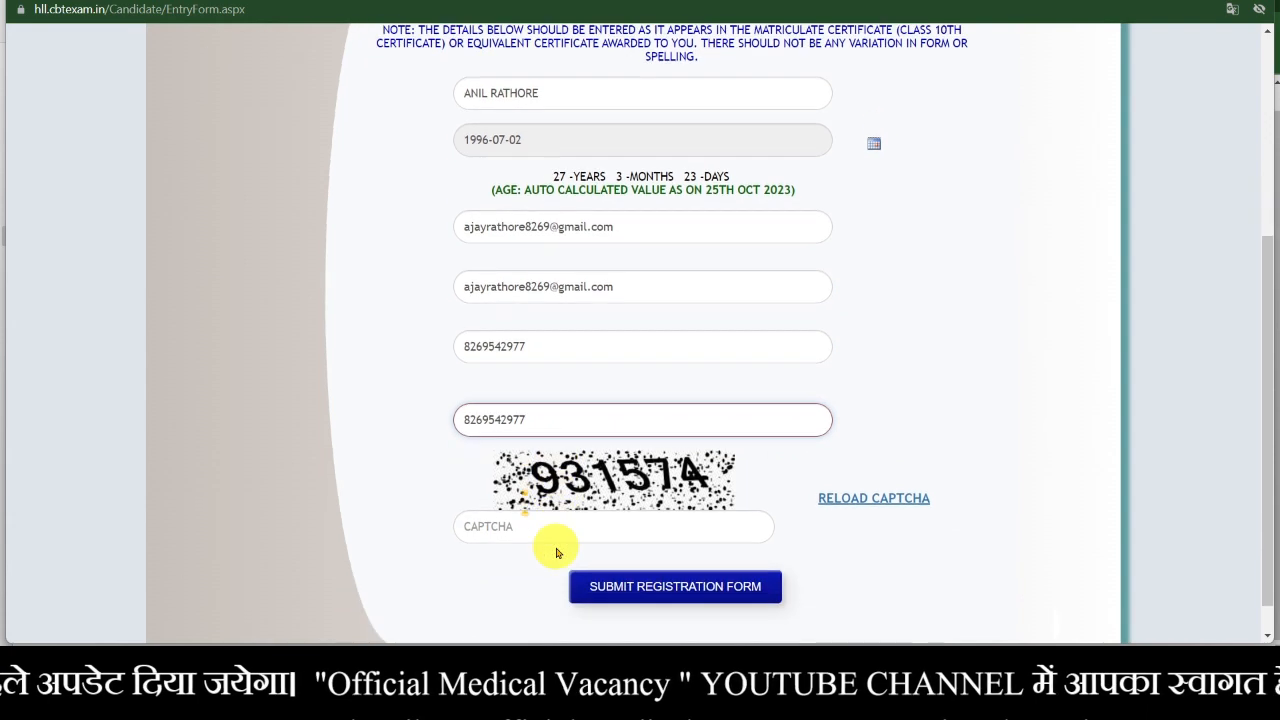
left_click(509, 522)
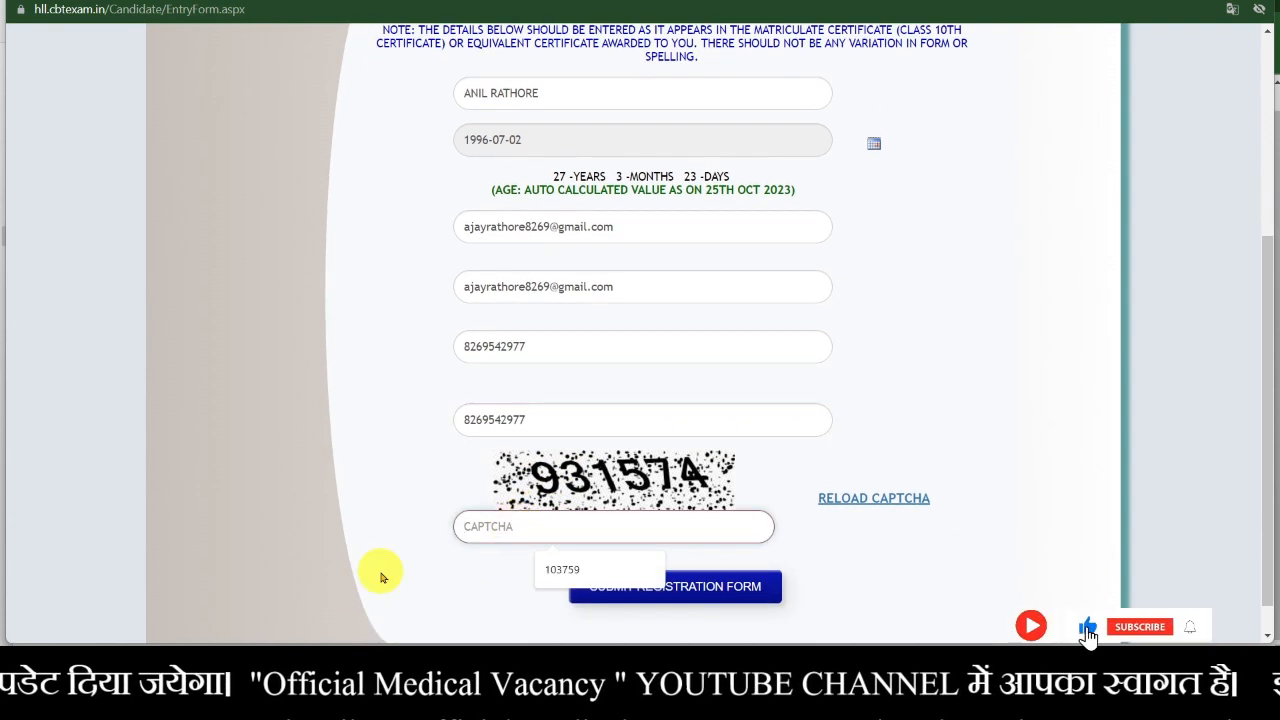
type("93")
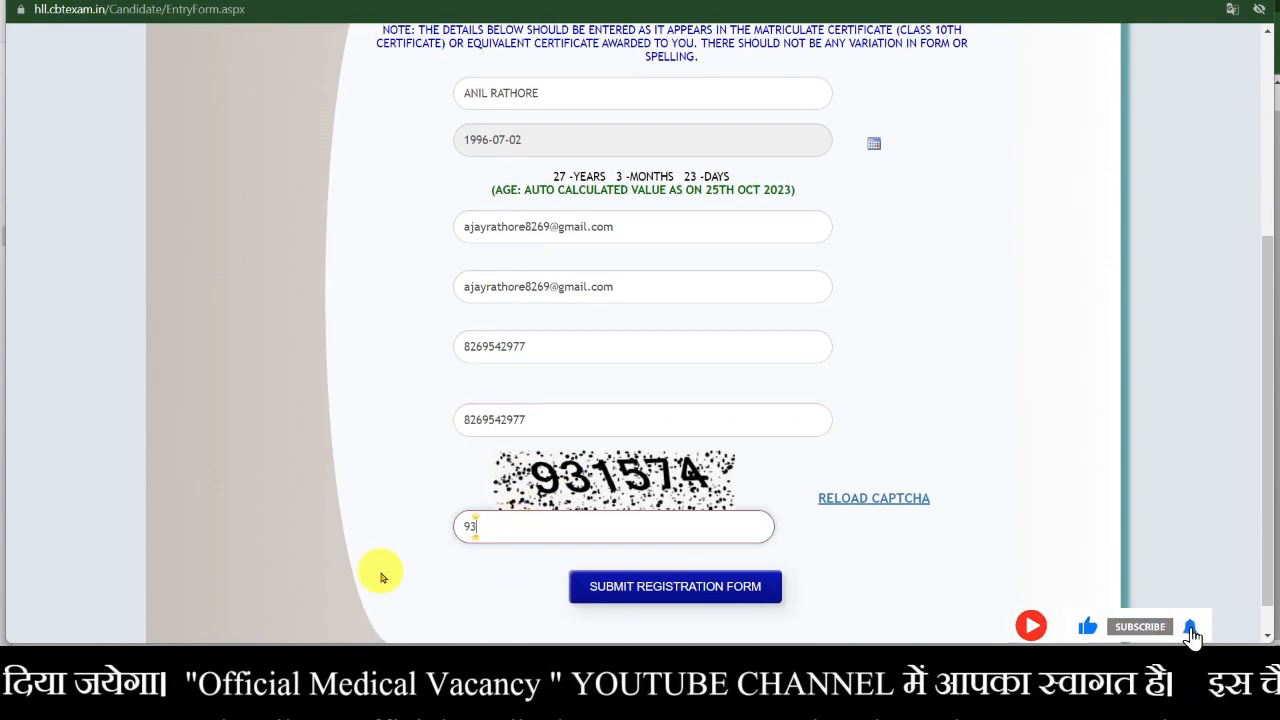
type("1")
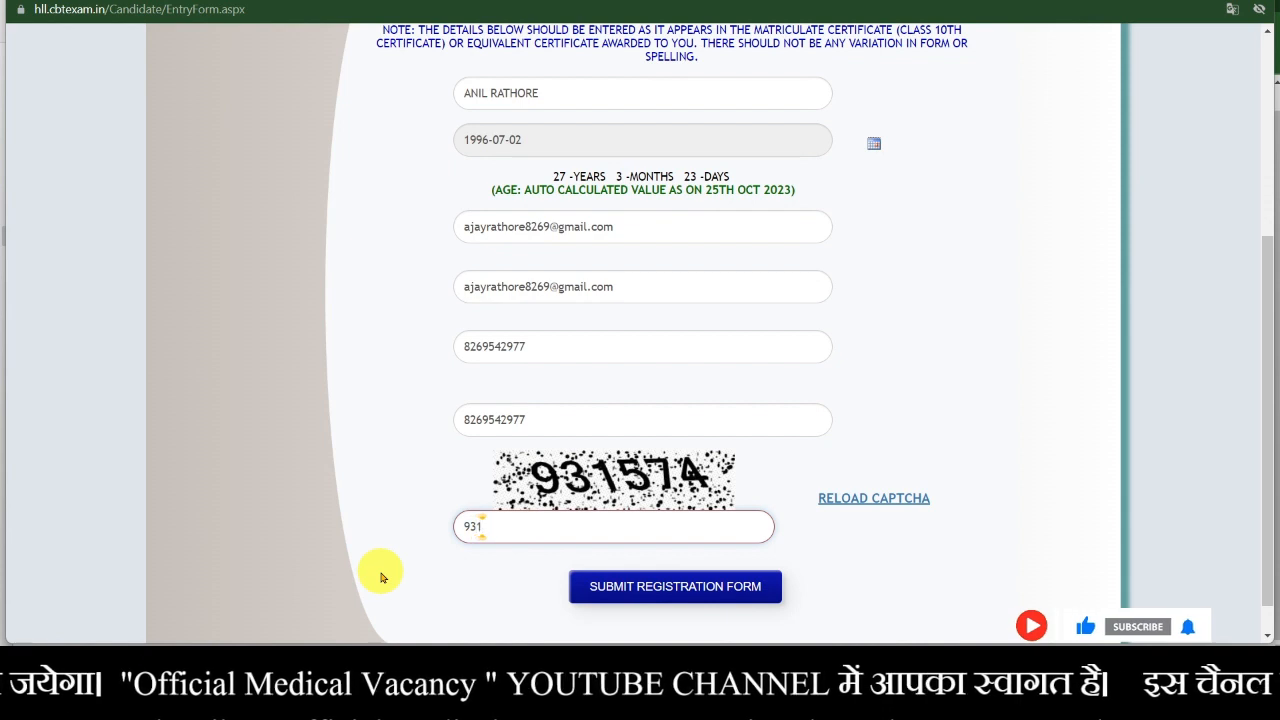
type("57")
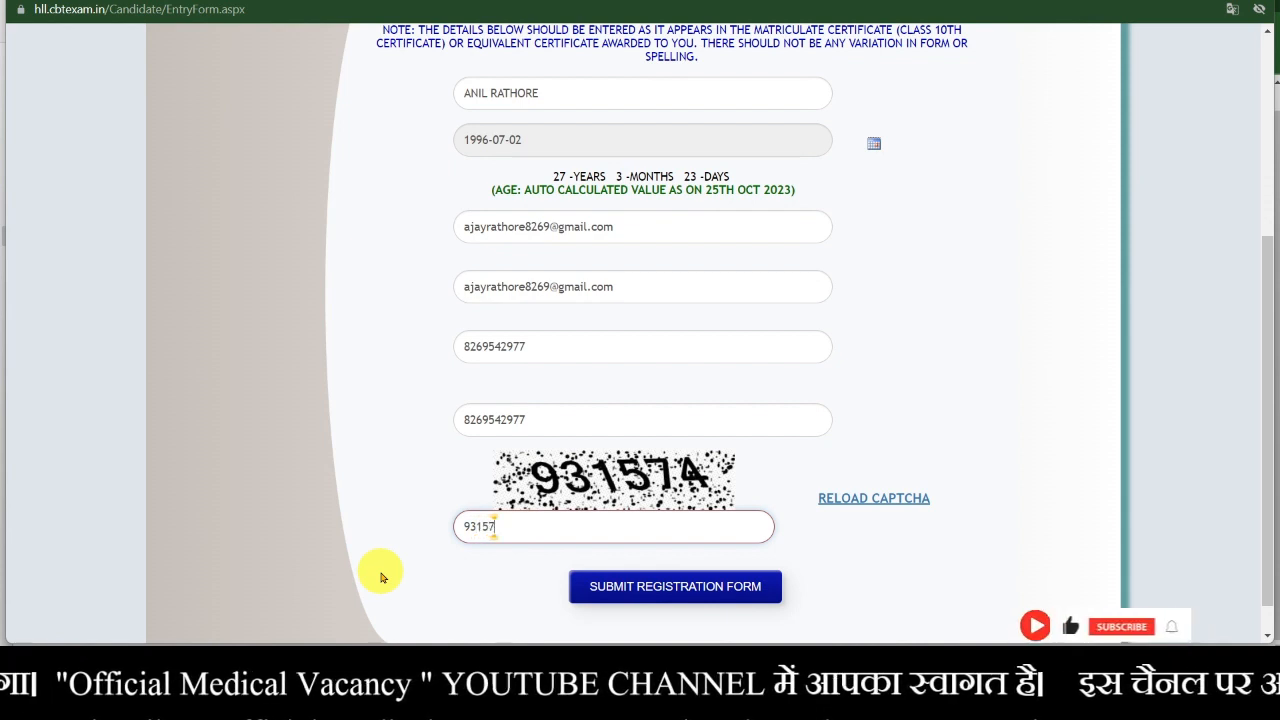
type("4")
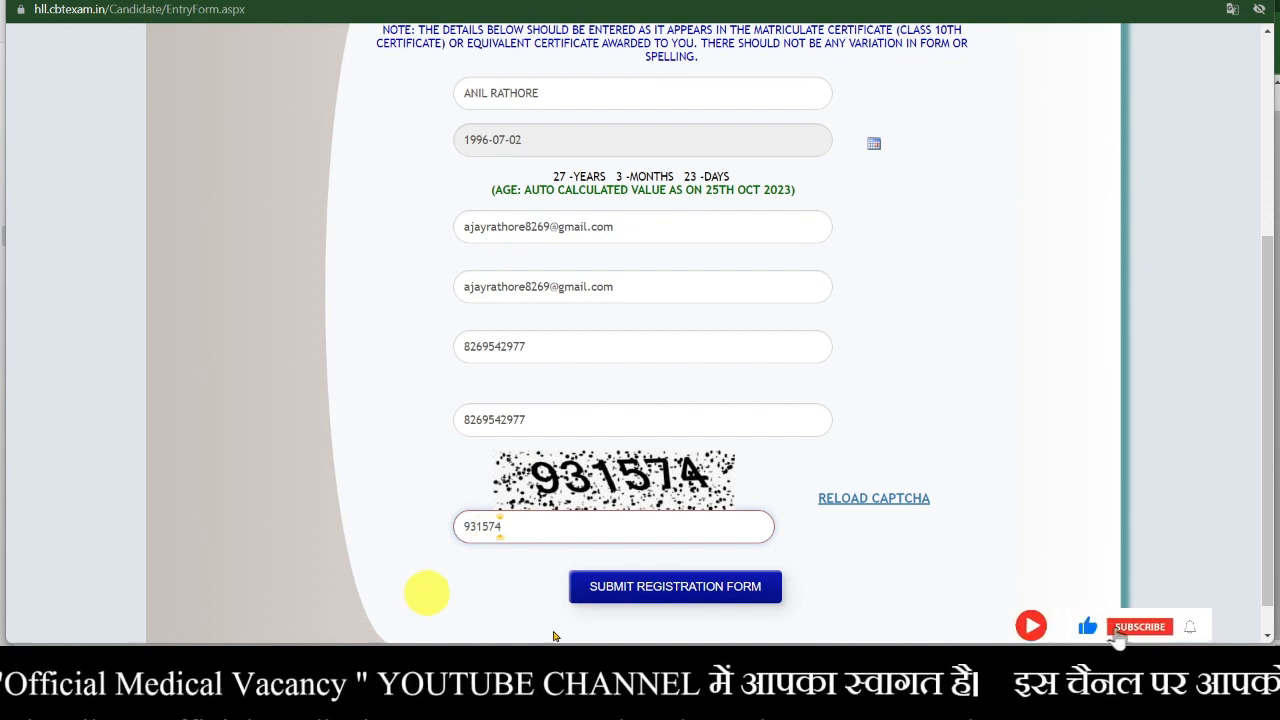
- Submit the form and dismiss the 'Email Id is already registered' alert
left_click(735, 594)
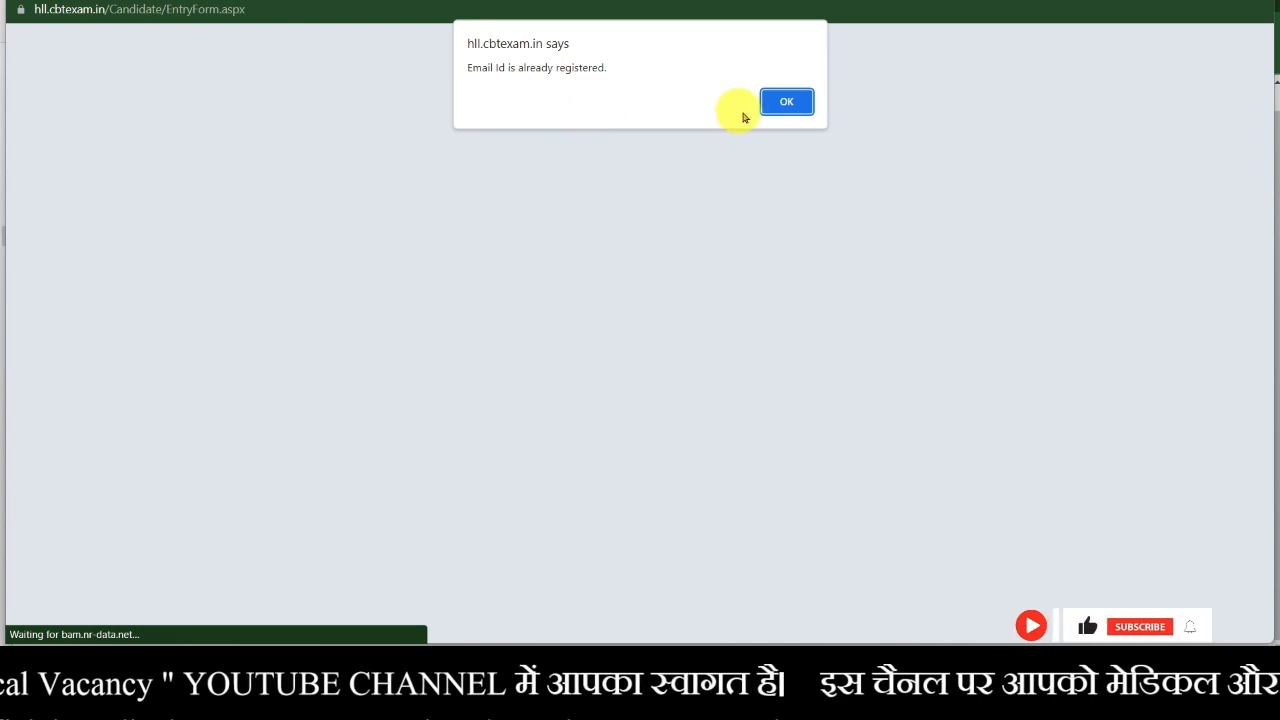
left_click(786, 101)
scroll(778, 455, "down", 3)
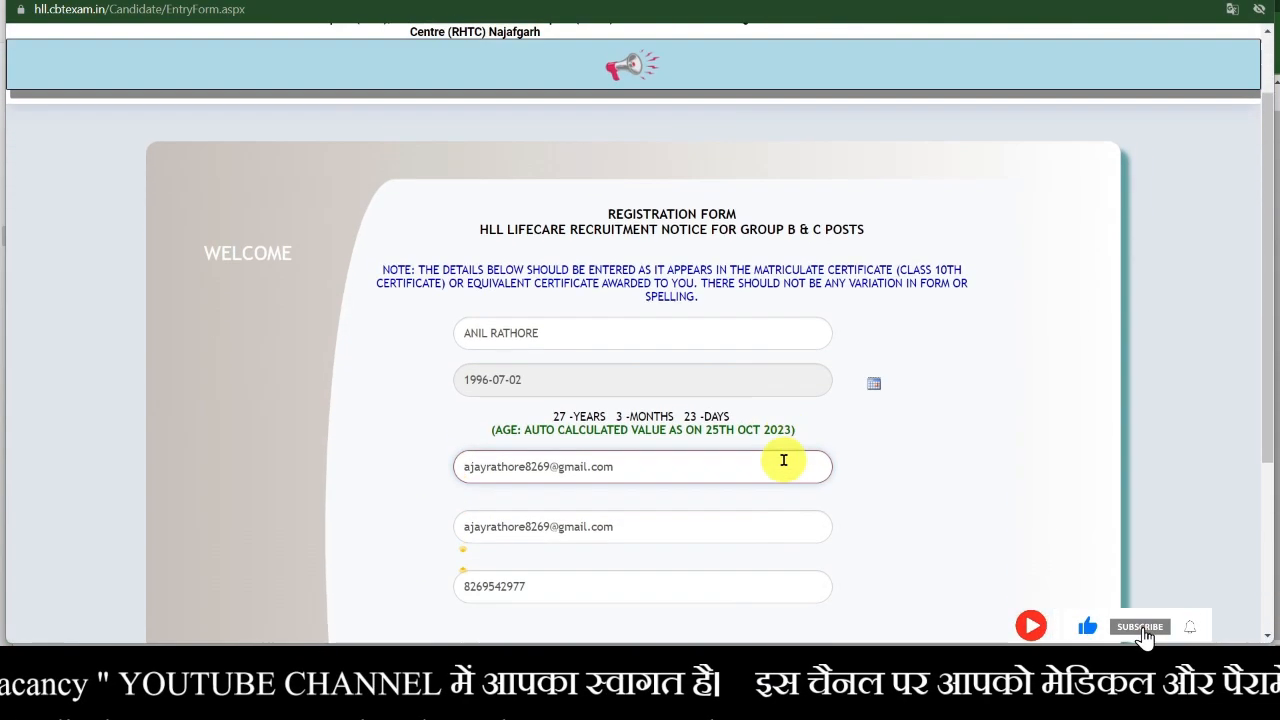
scroll(785, 467, "up", 3)
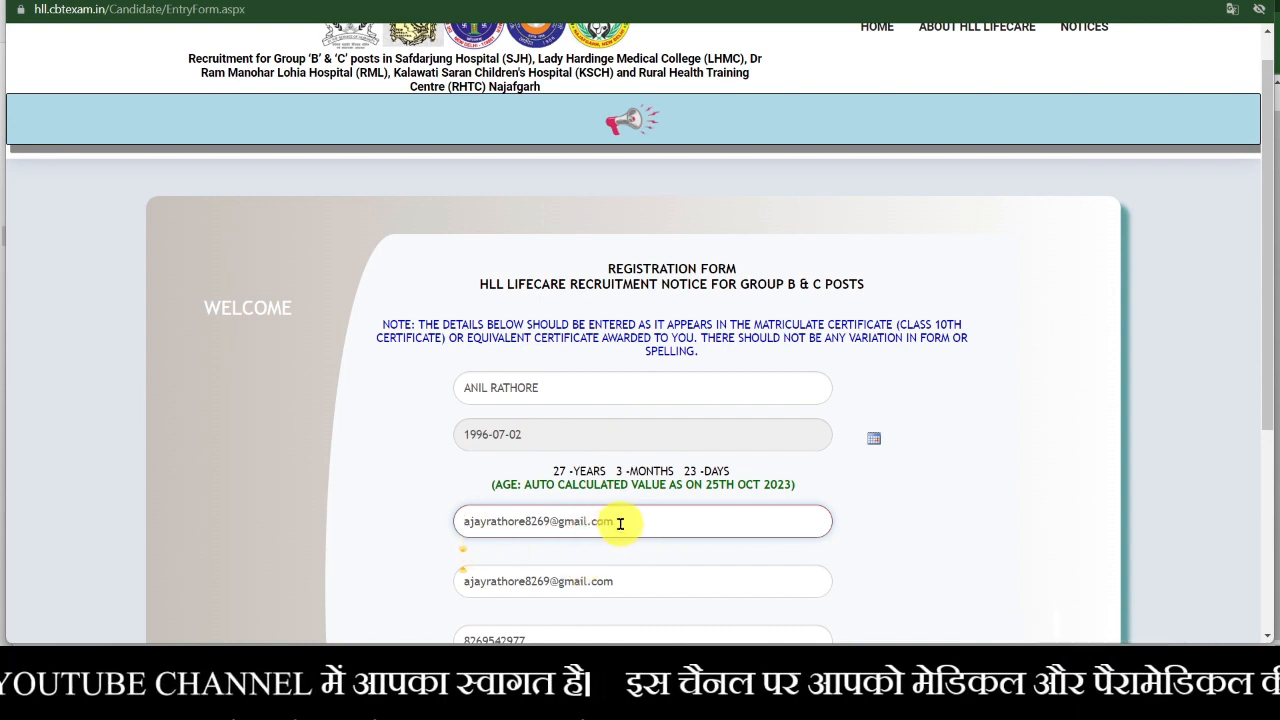
left_click(471, 523)
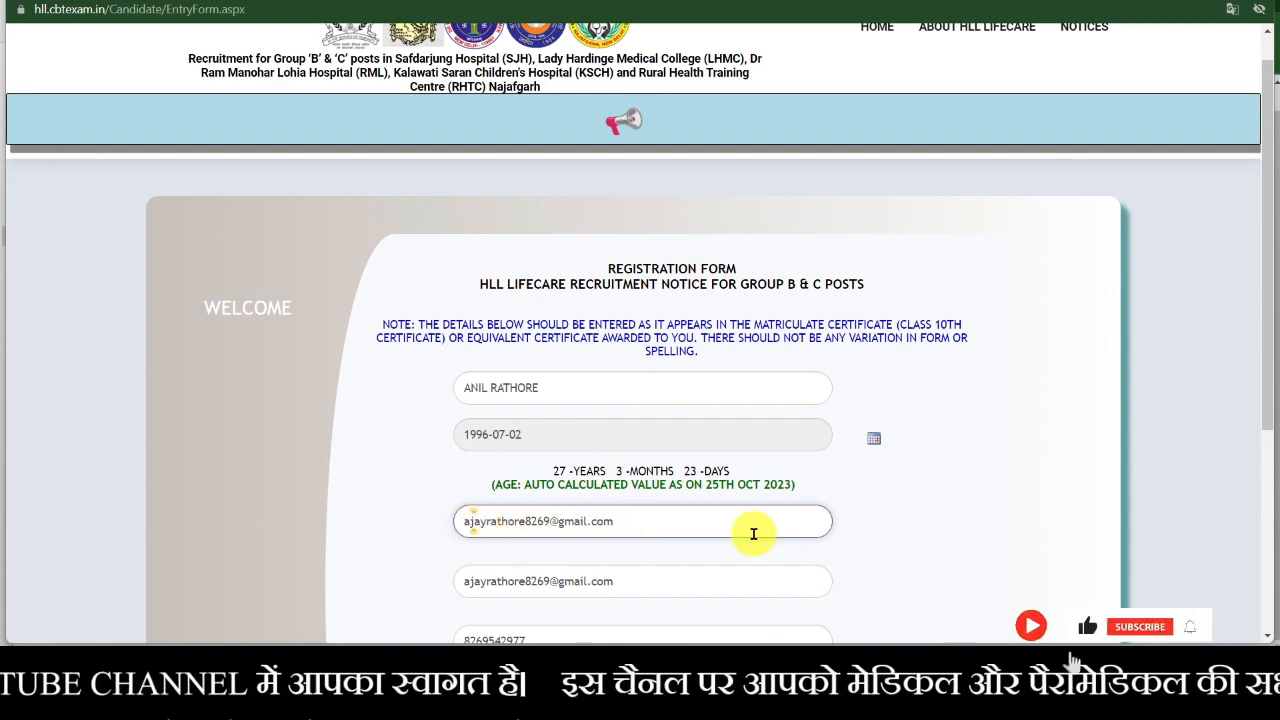
left_click(625, 521)
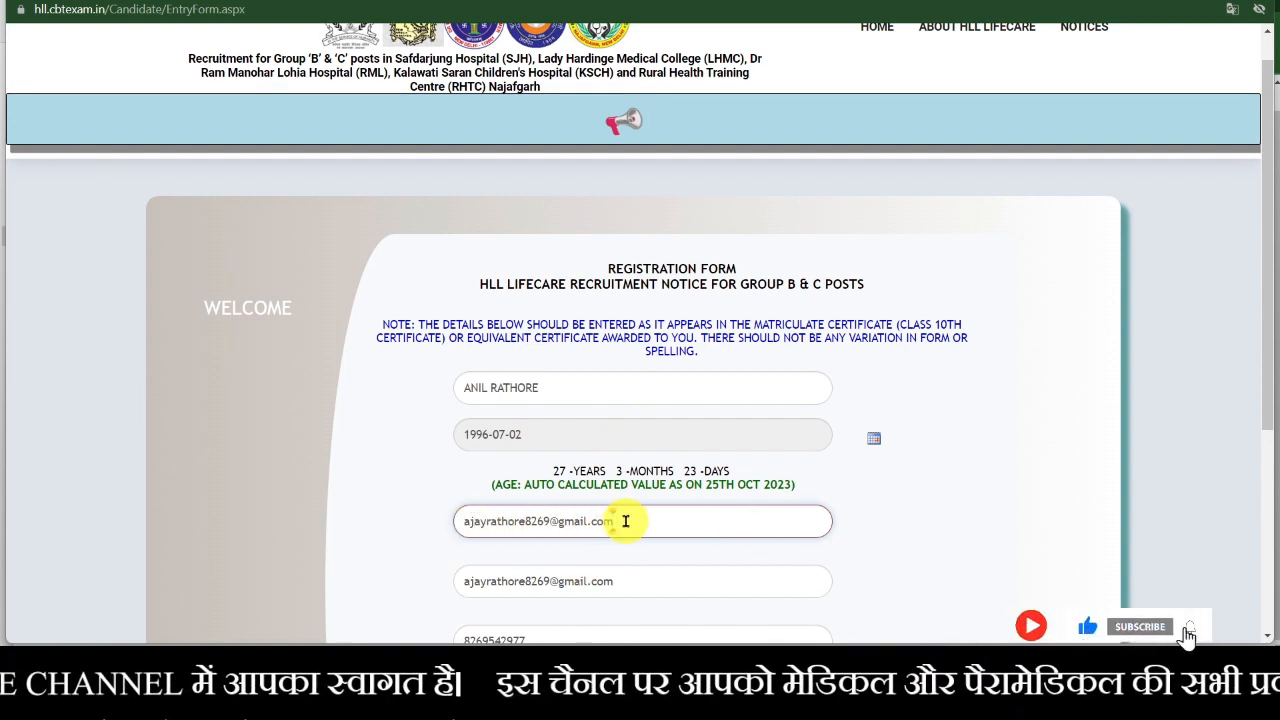
left_click(612, 521)
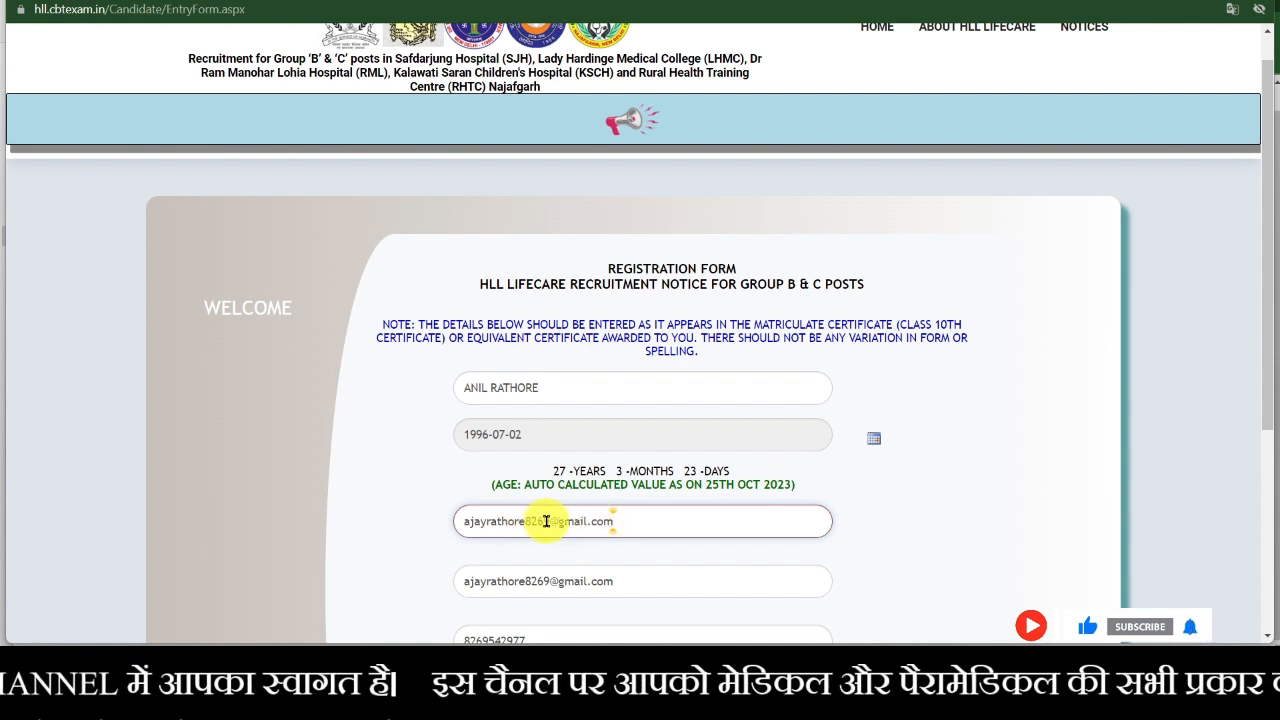
left_click(549, 521)
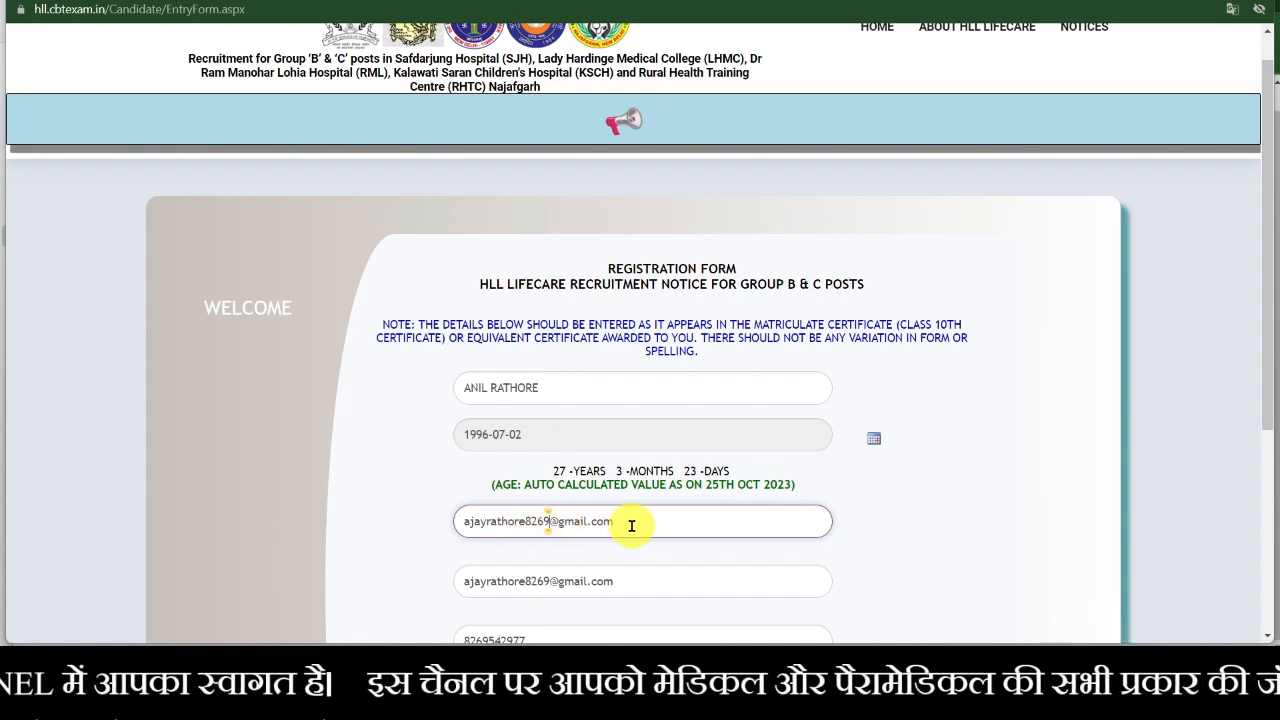
key("BackSpace")
key("BackSpace")
key("BackSpace")
key("BackSpace")
key("BackSpace")
key("BackSpace")
key("BackSpace")
key("BackSpace")
key("BackSpace")
key("BackSpace")
key("BackSpace")
key("BackSpace")
key("BackSpace")
key("BackSpace")
key("BackSpace")
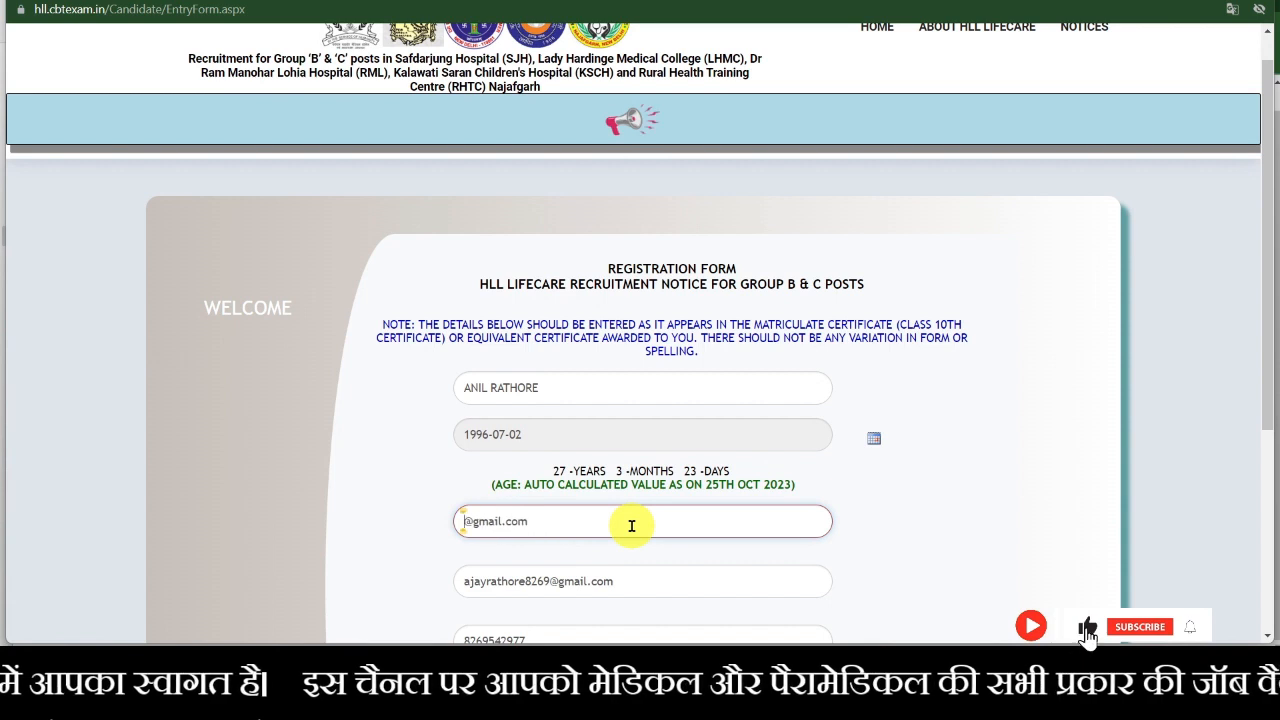
type("rath")
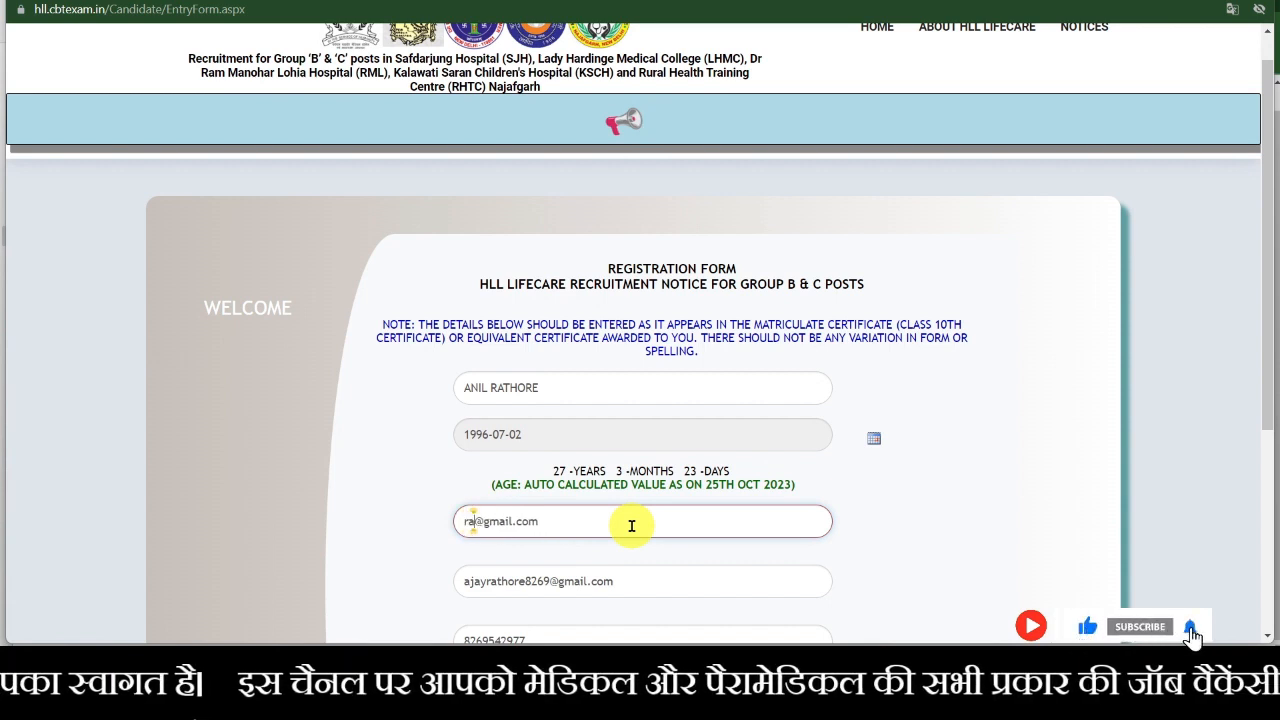
type("ore")
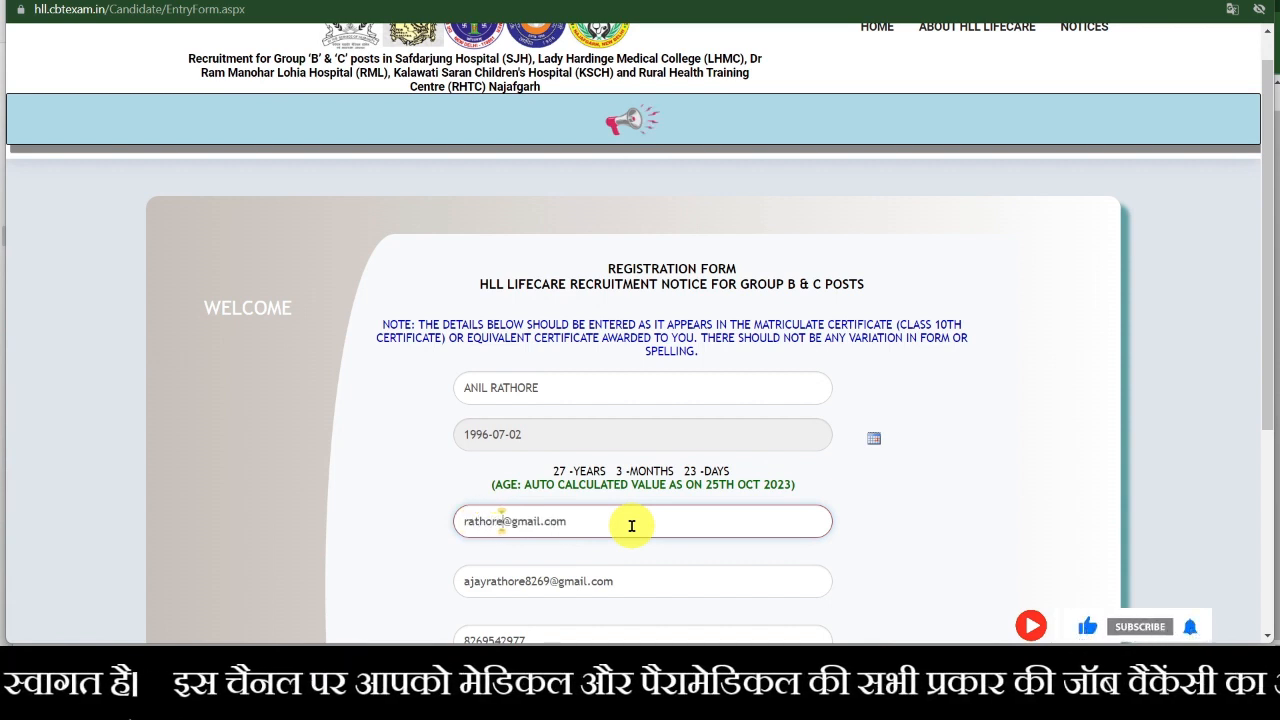
type("8")
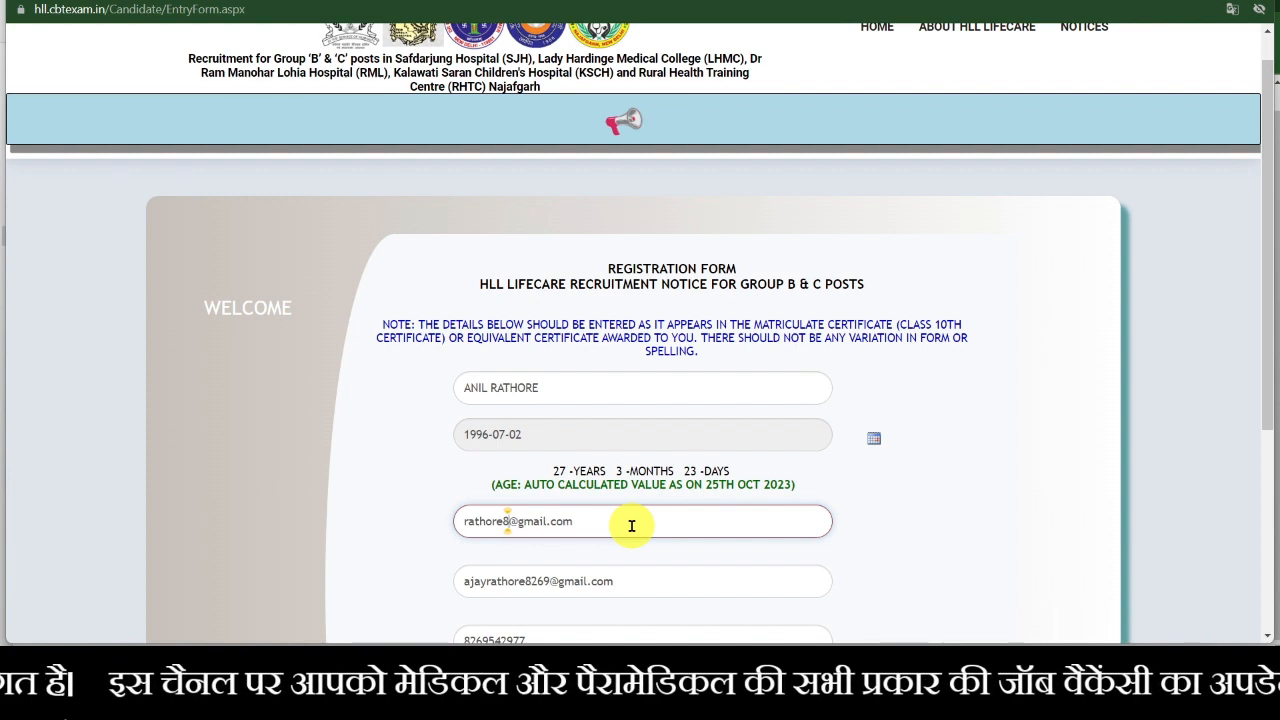
left_click(526, 582)
key("BackSpace")
key("BackSpace")
key("BackSpace")
key("BackSpace")
key("BackSpace")
key("BackSpace")
key("BackSpace")
key("BackSpace")
key("BackSpace")
key("BackSpace")
key("BackSpace")
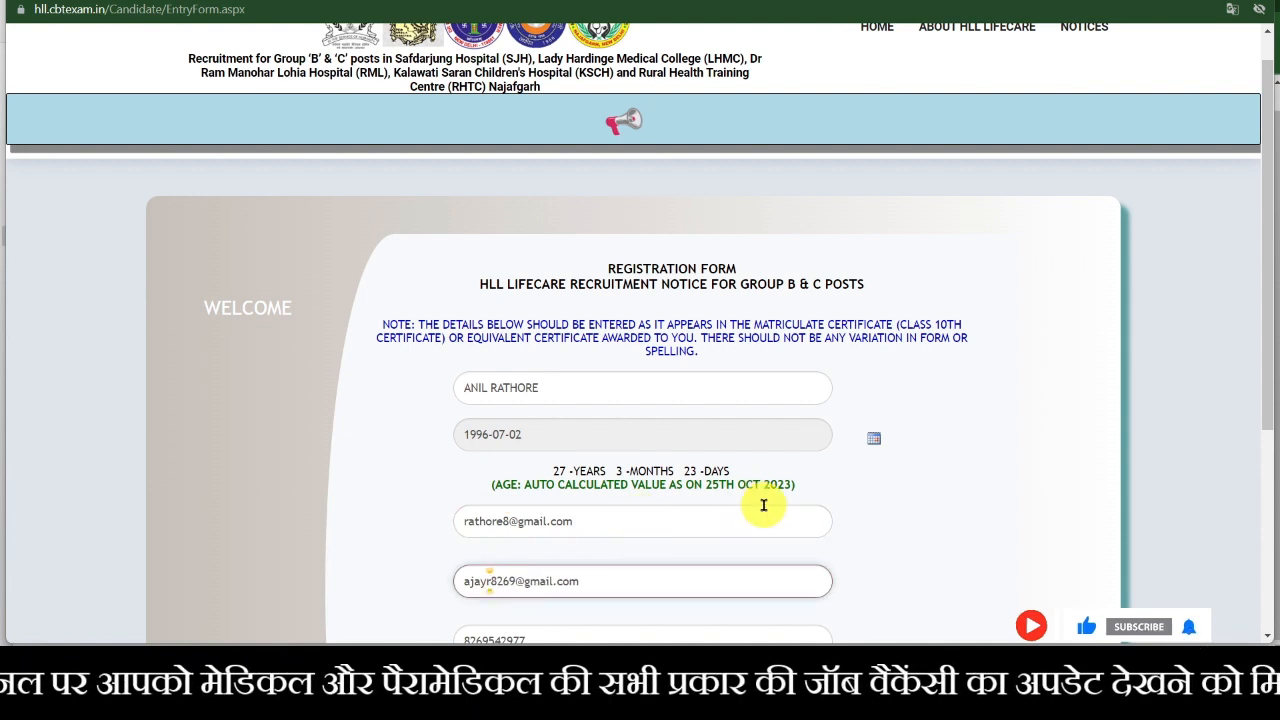
type("rathor")
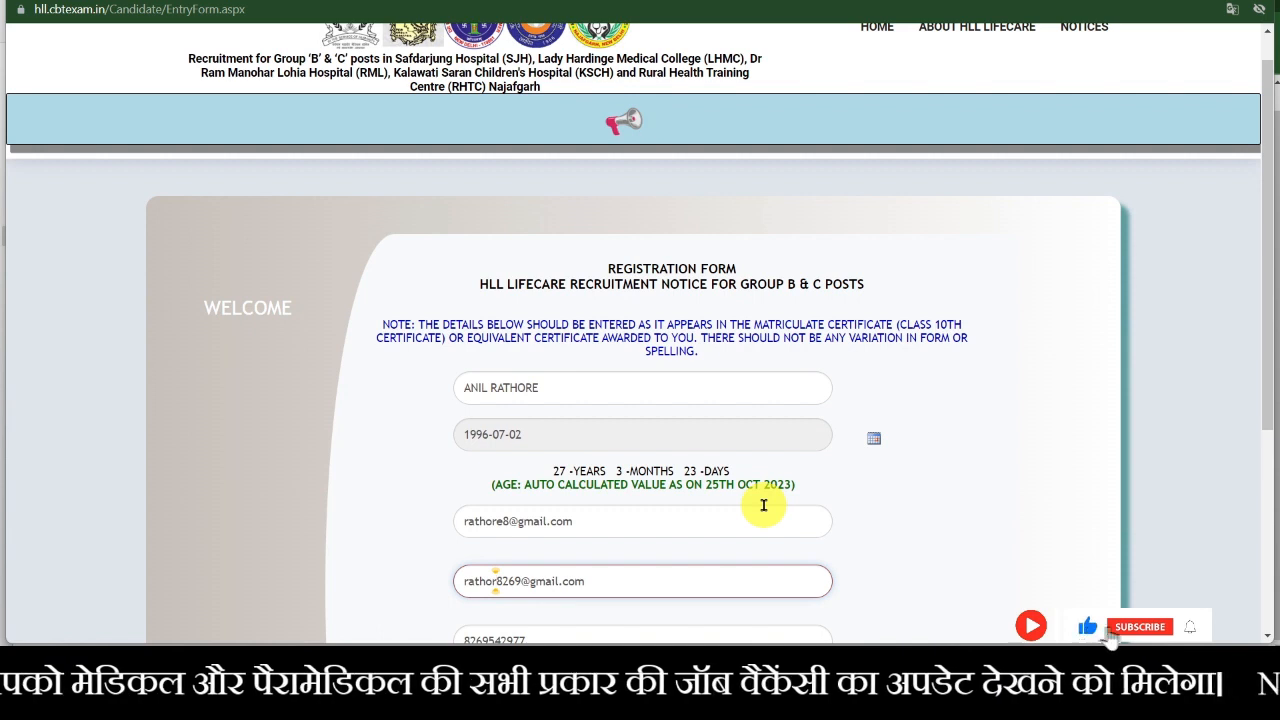
type("e")
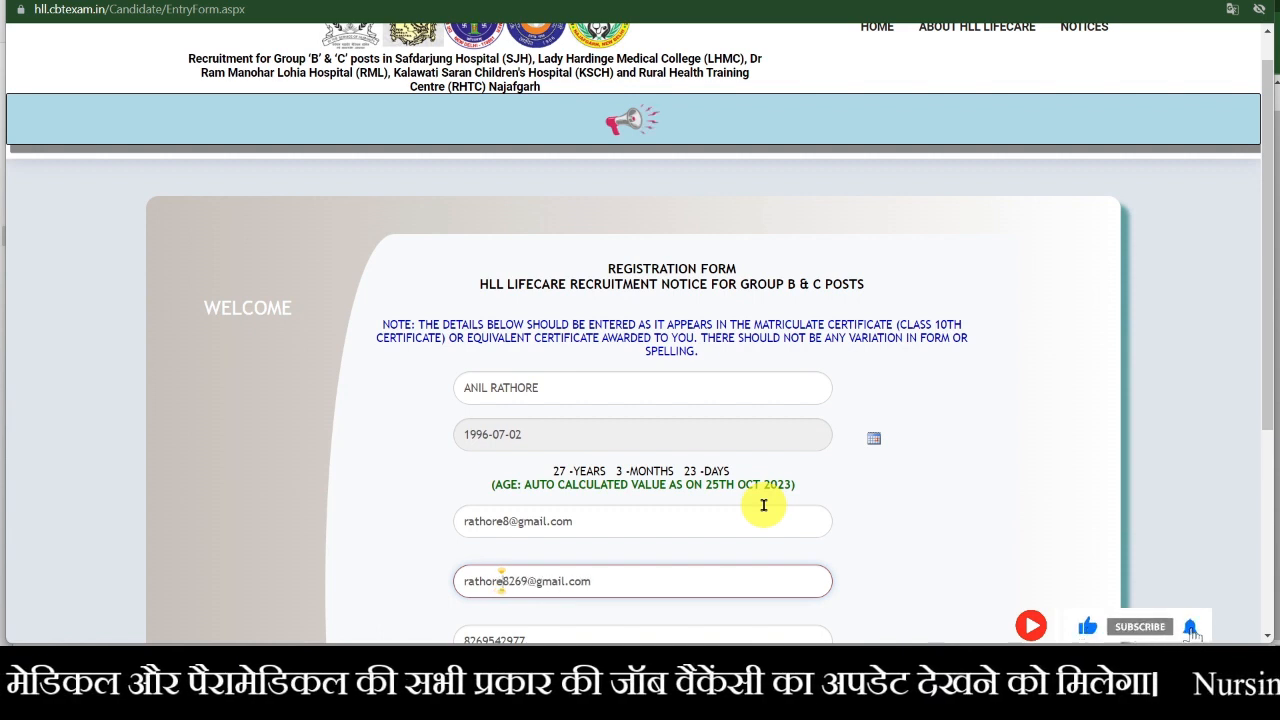
left_click(528, 586)
key("BackSpace")
key("BackSpace")
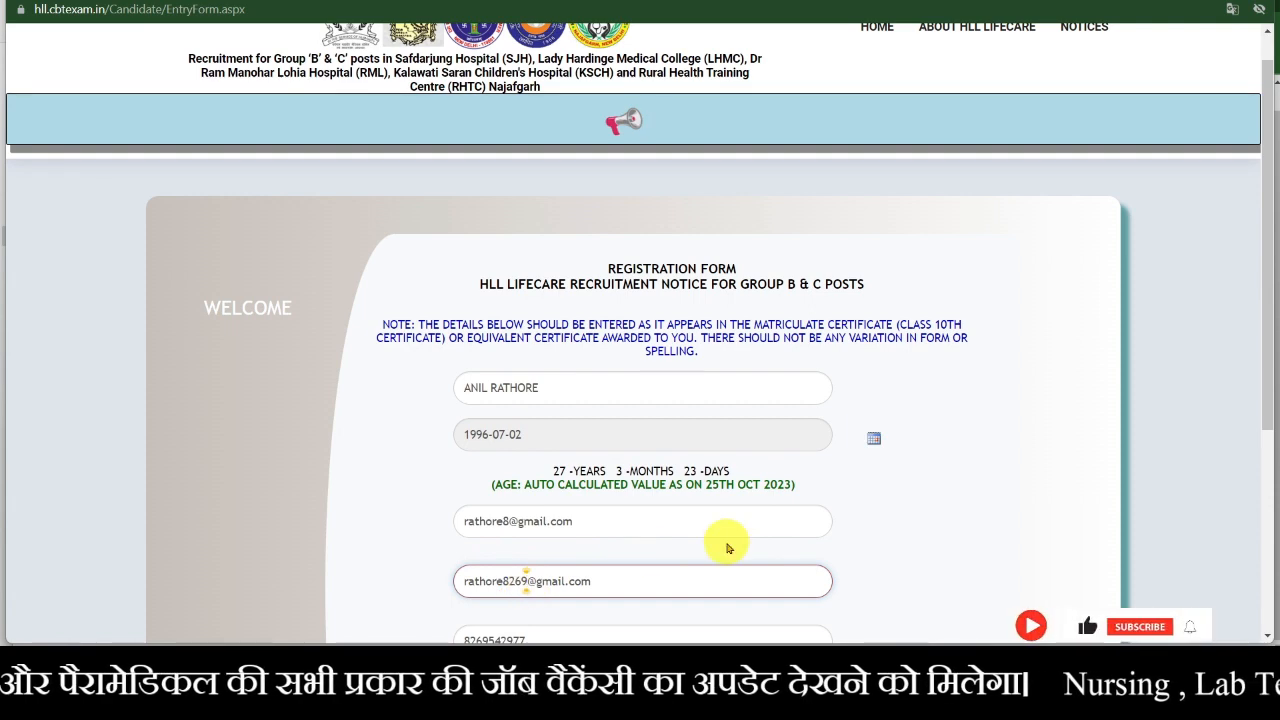
key("BackSpace")
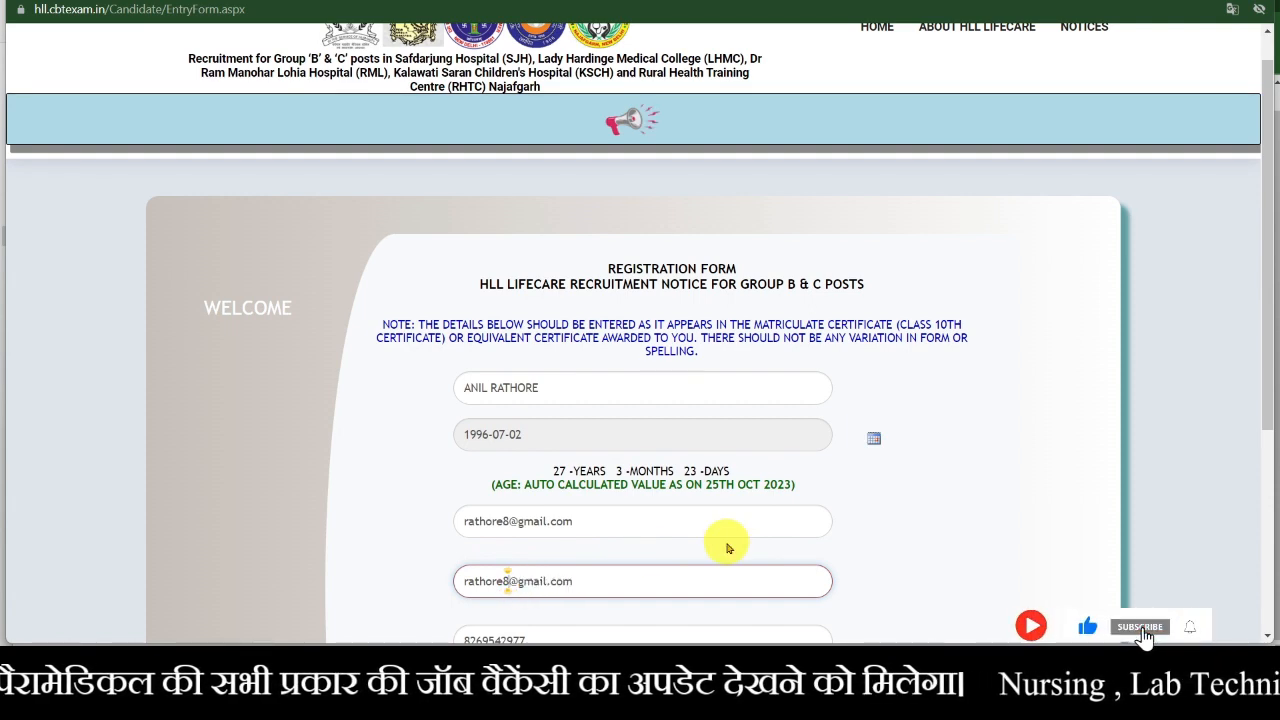
- Replace the captcha with the new code and resubmit, getting a 'Mobile no is already registered' alert
scroll(728, 548, "down", 2)
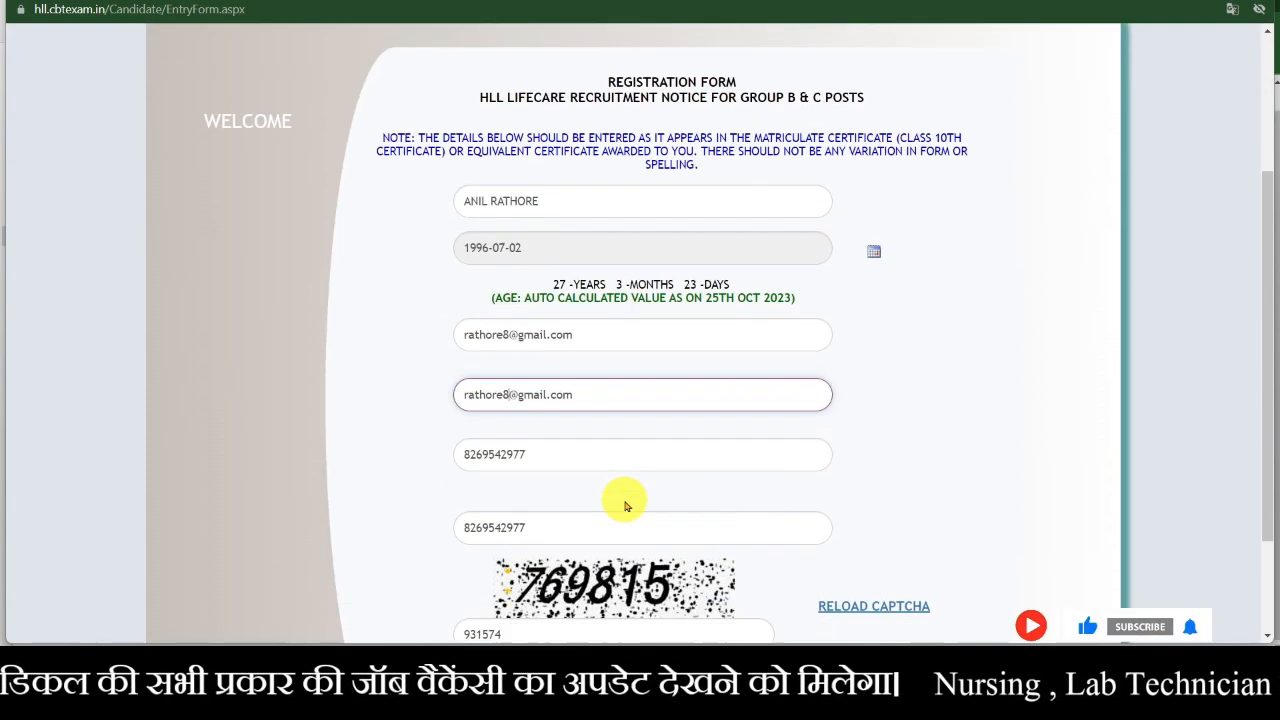
scroll(624, 506, "down", 2)
left_click(594, 490)
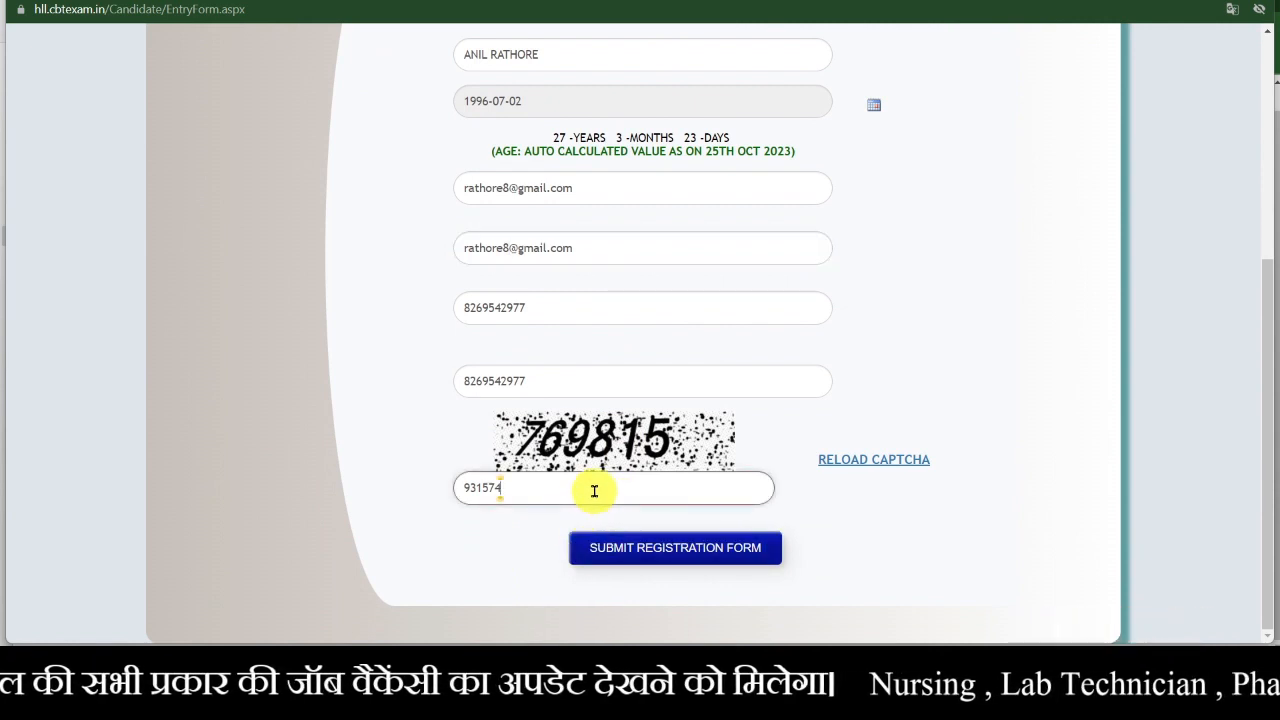
key("BackSpace")
key("BackSpace")
key("BackSpace")
key("BackSpace")
key("BackSpace")
key("BackSpace")
type("7")
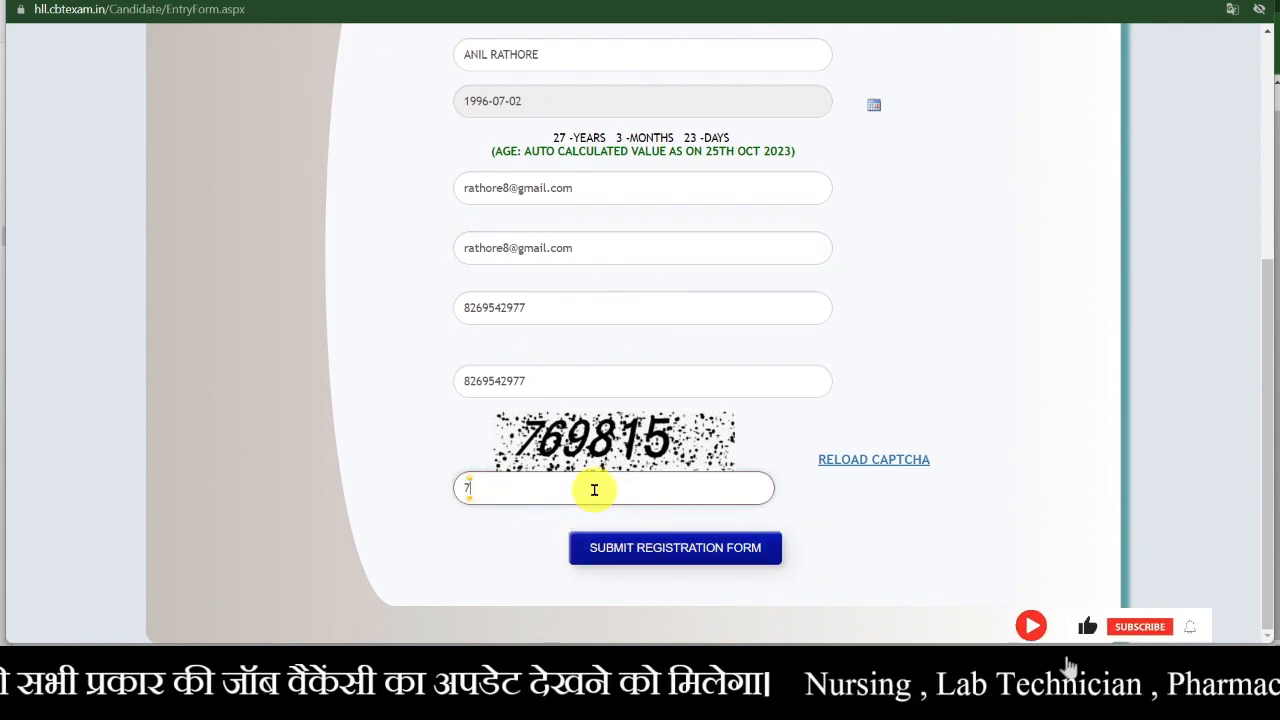
type("6")
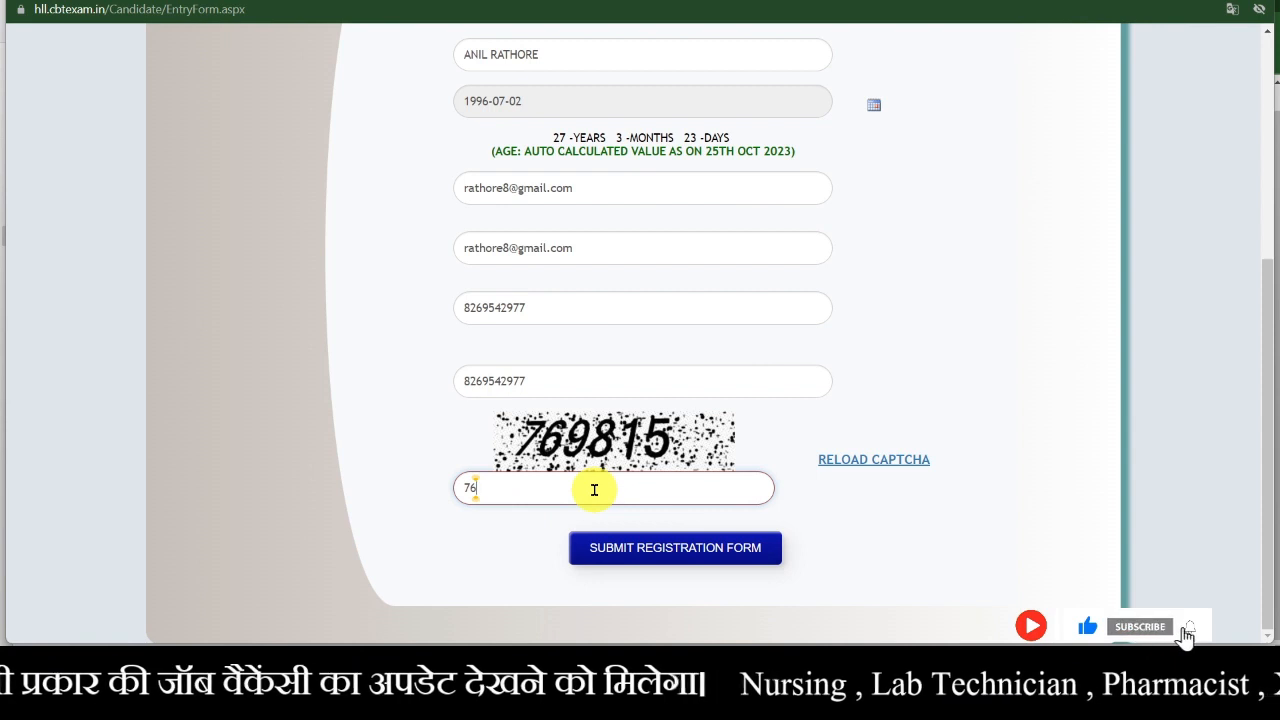
type("9815")
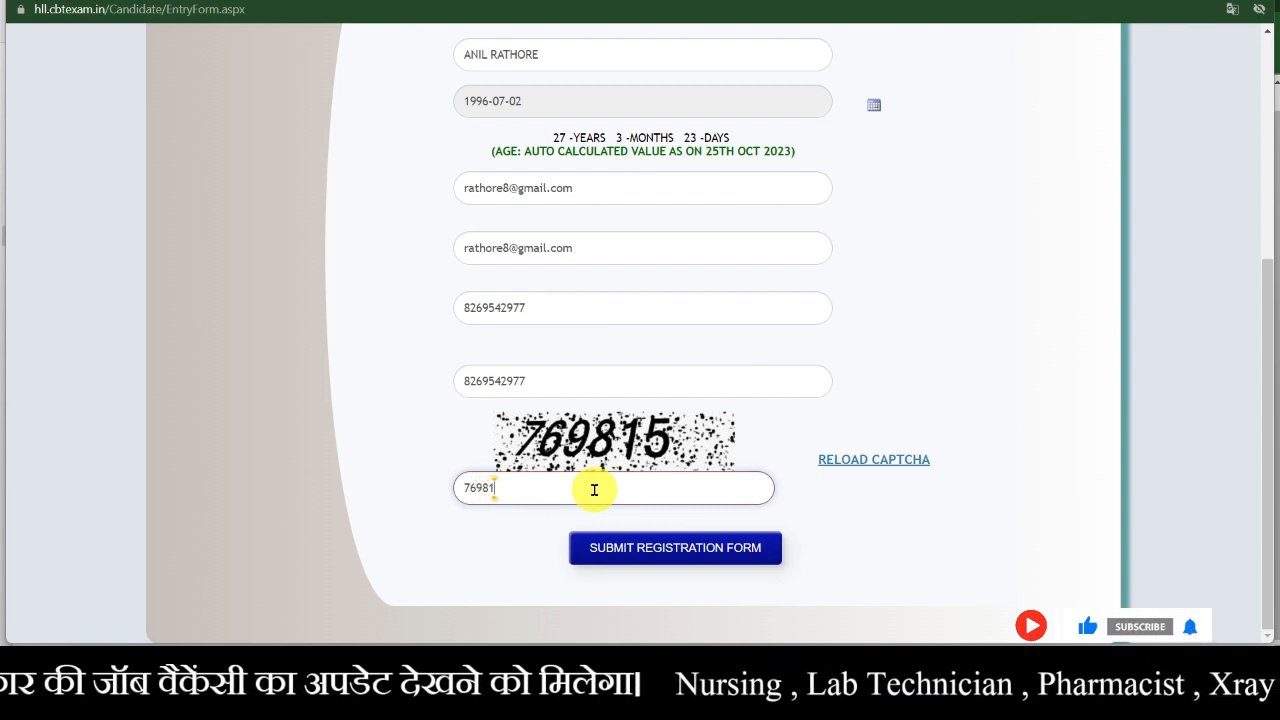
left_click(667, 553)
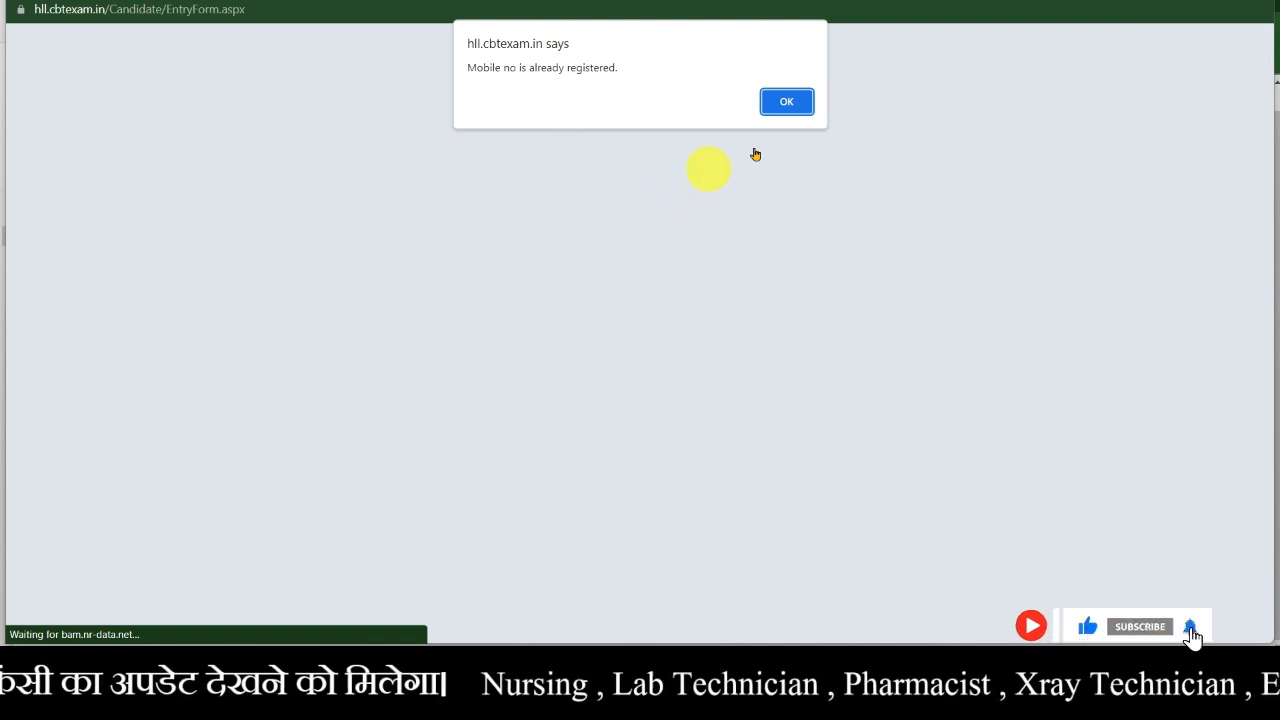
- Replace the mobile number with a new one and paste it into Confirm Mobile Number
left_click(786, 102)
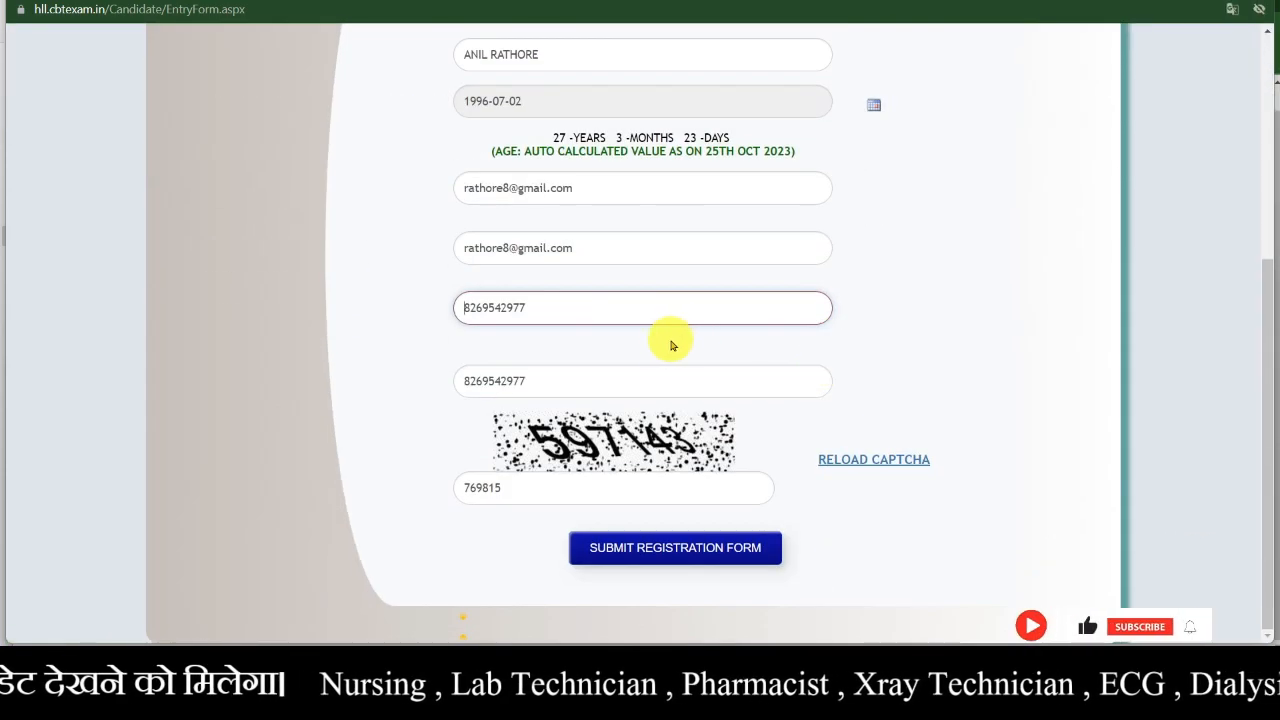
left_click(607, 388)
double_click(607, 388)
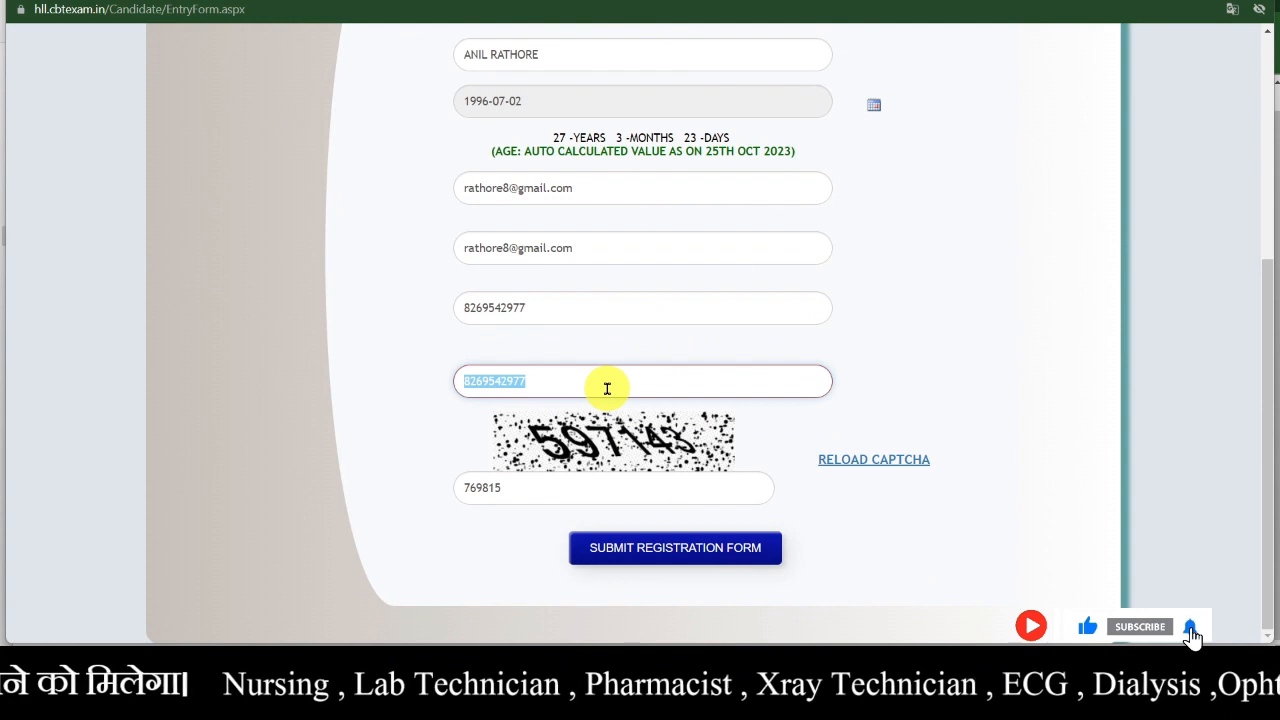
key("BackSpace")
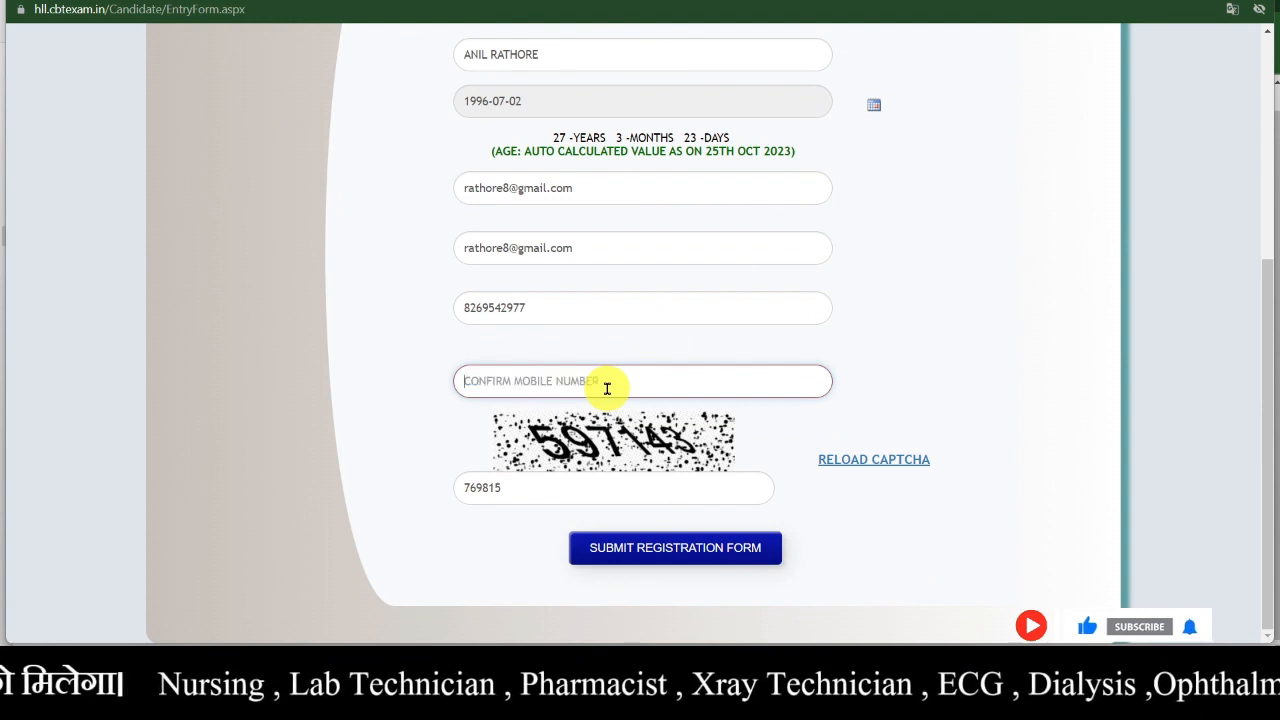
left_click(590, 307)
double_click(590, 307)
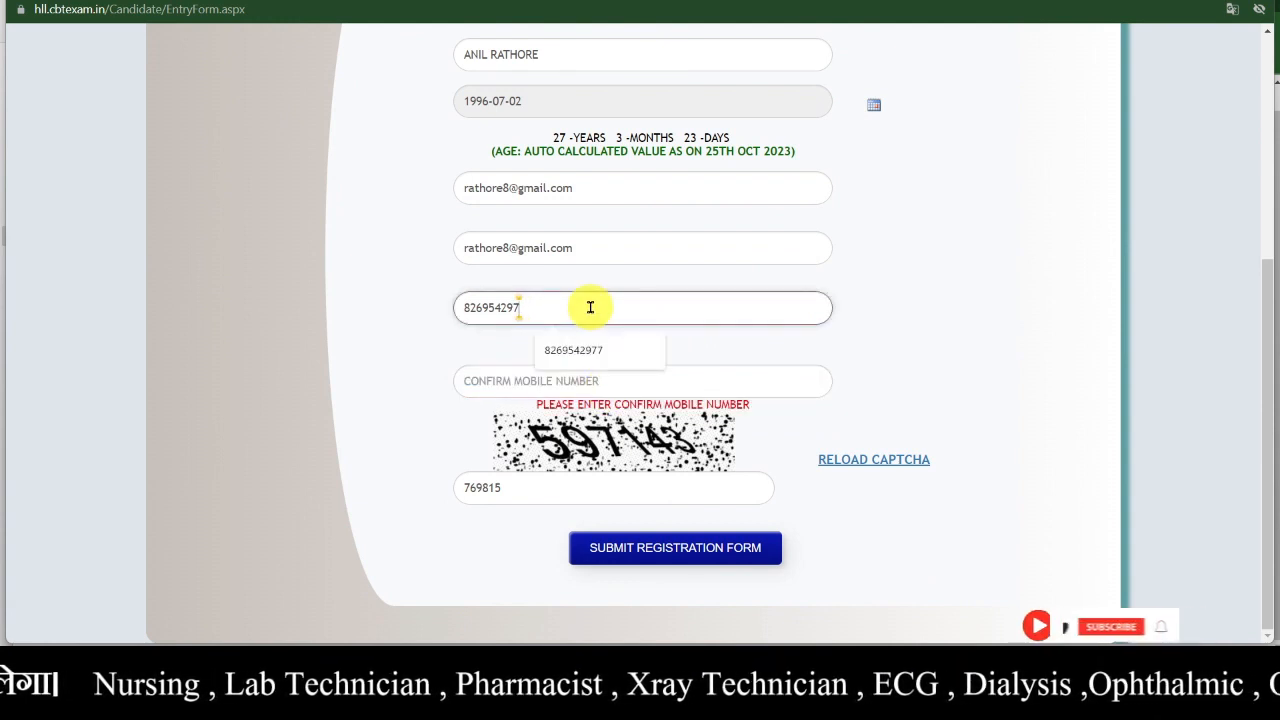
key("BackSpace")
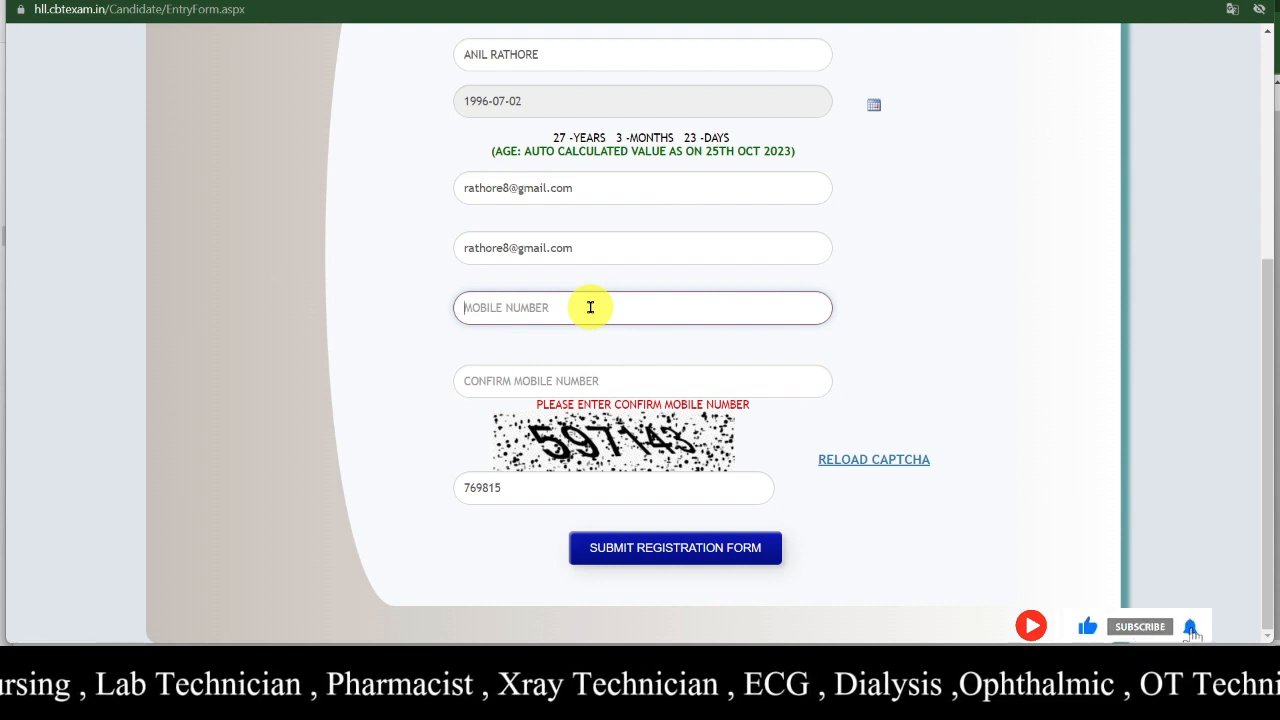
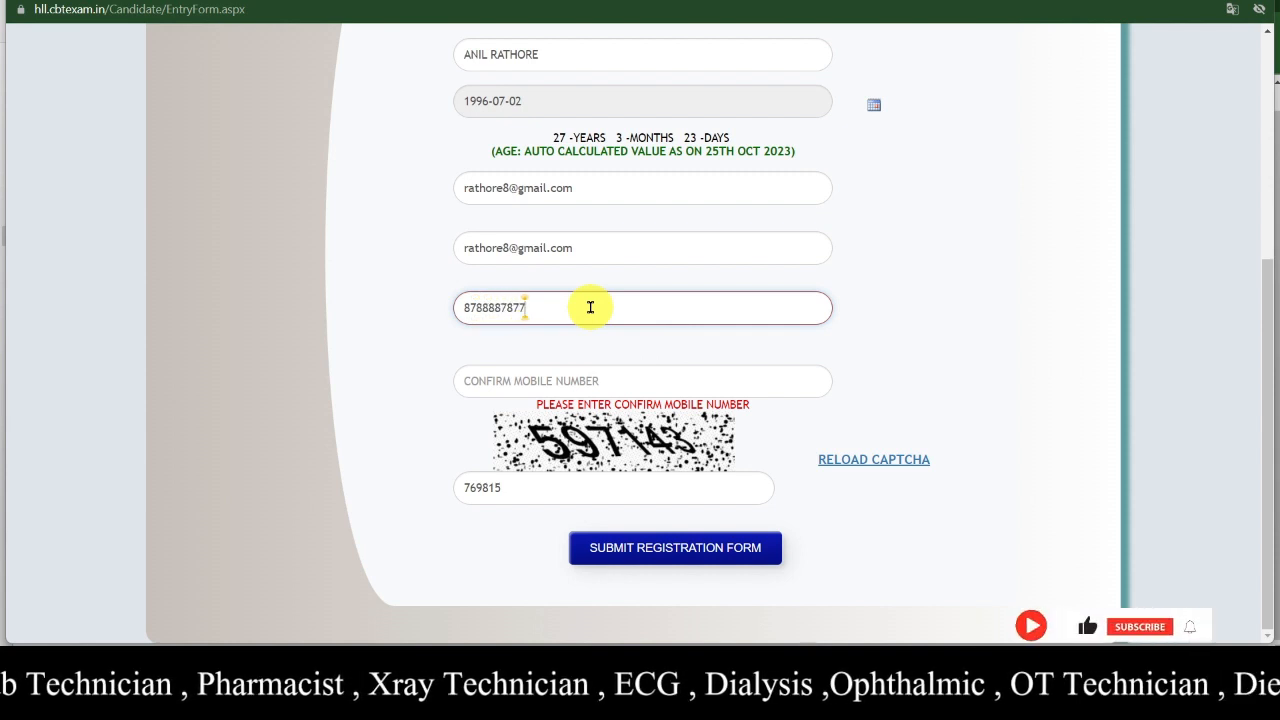
left_click(571, 389)
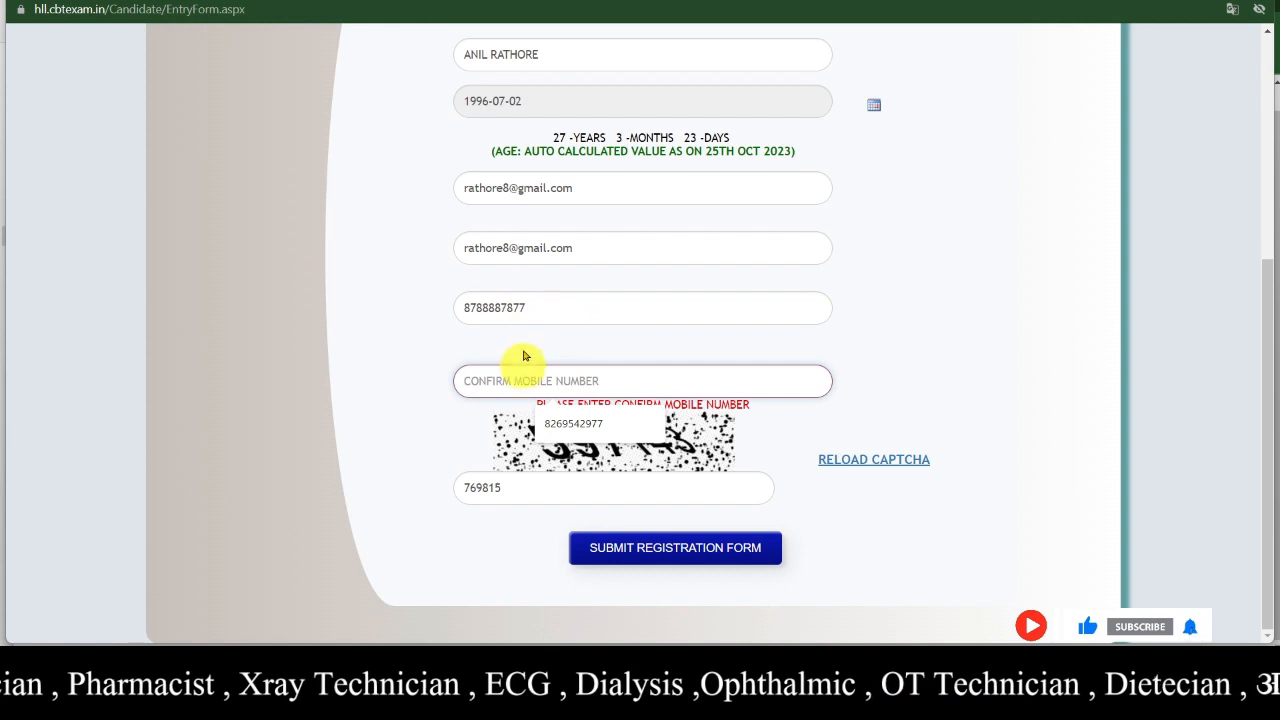
double_click(508, 298)
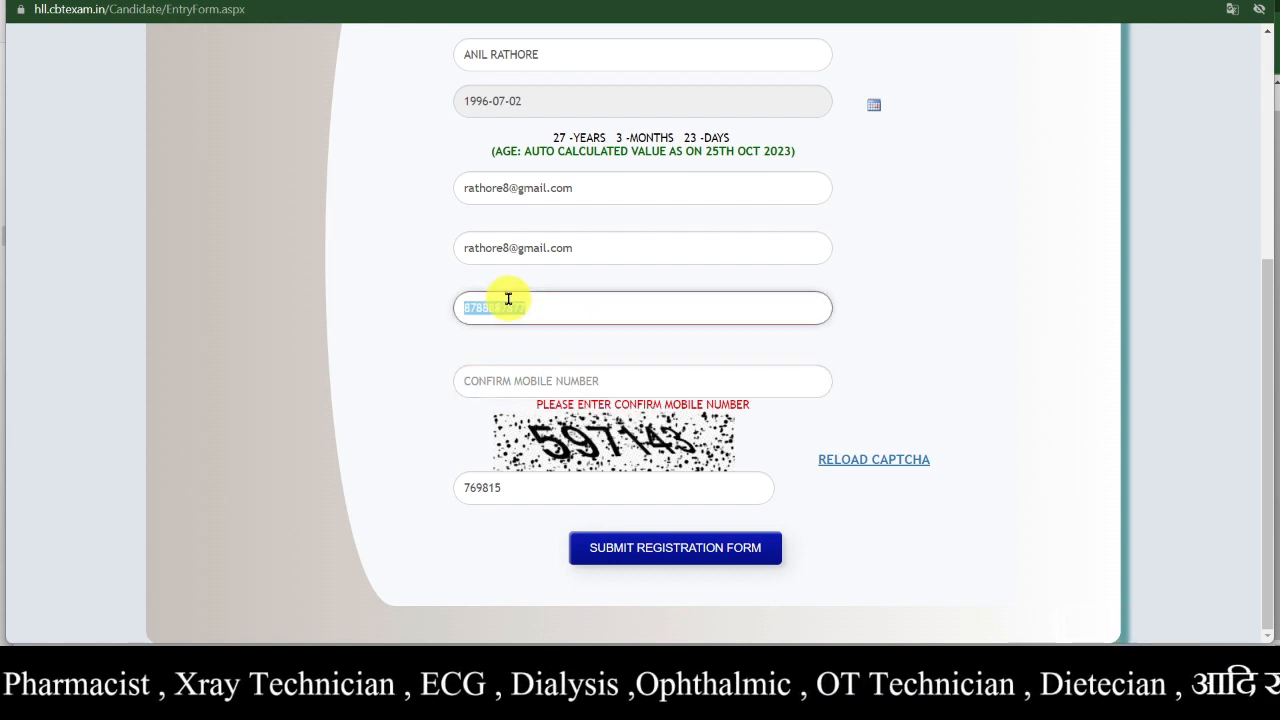
key("ctrl+c")
left_click(526, 381)
key("ctrl+v")
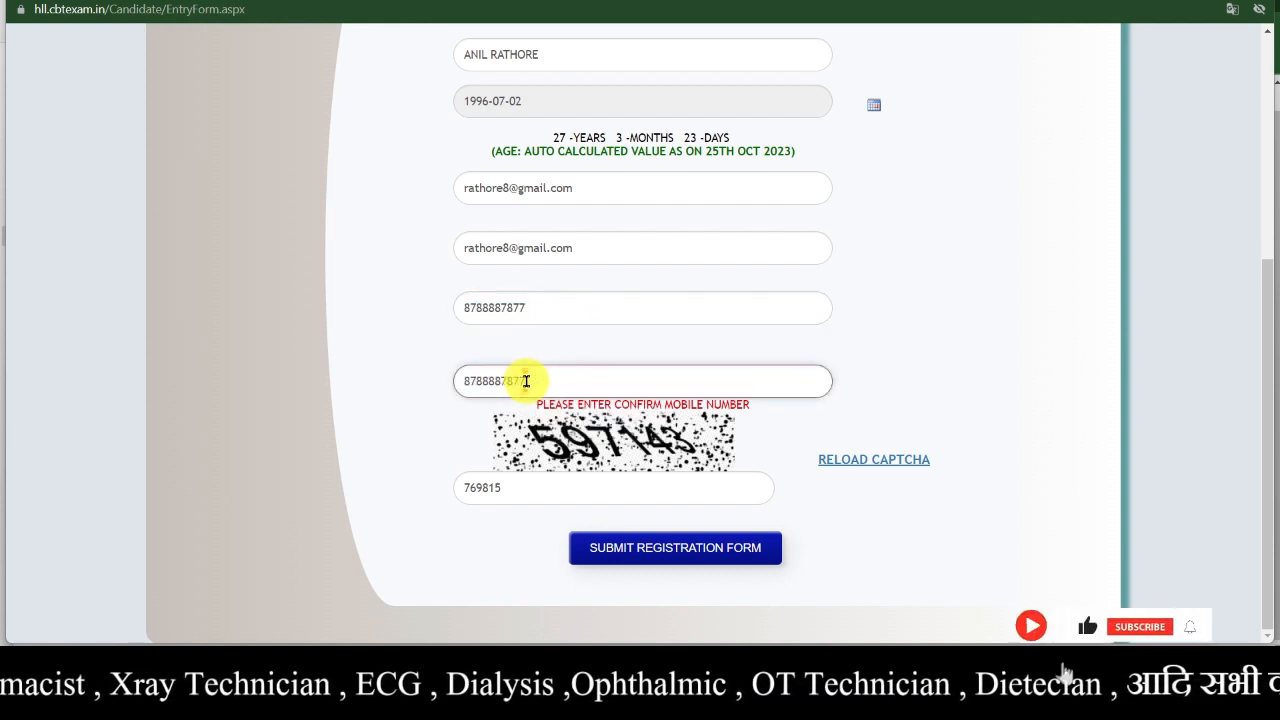
- Enter the current captcha code and submit the registration form
left_click(590, 488)
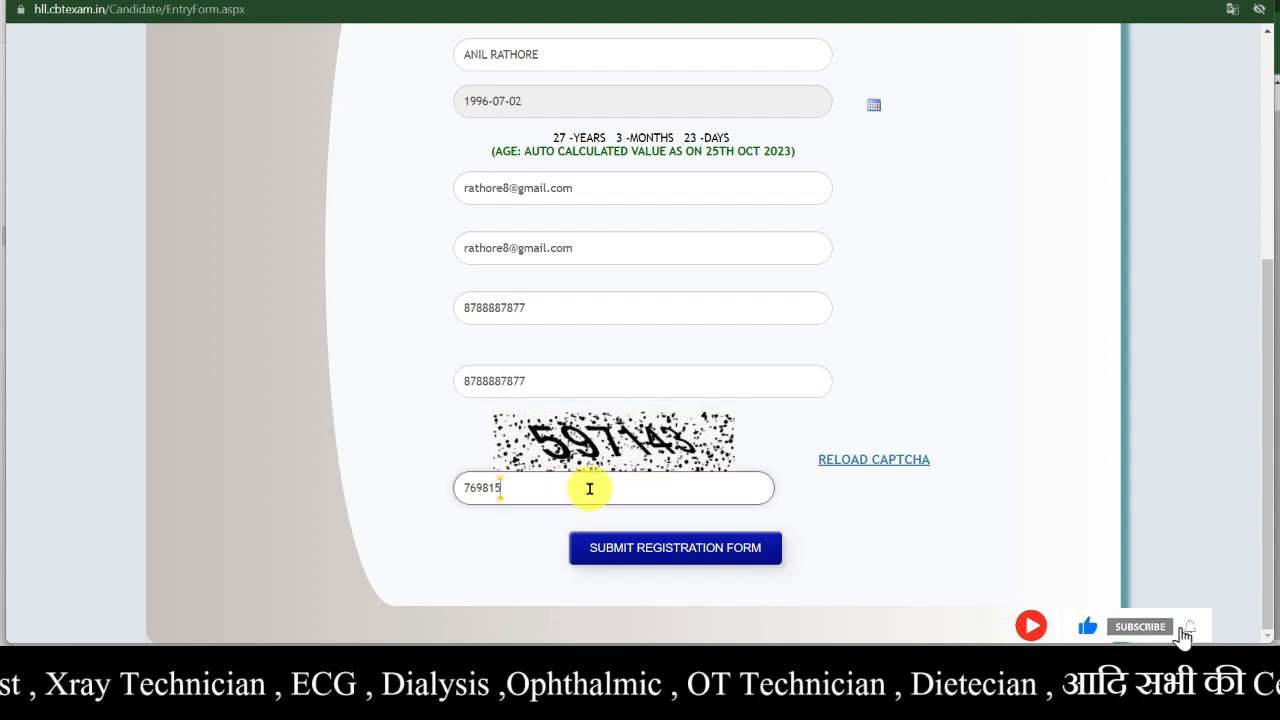
key("ctrl+a")
key("BackSpace")
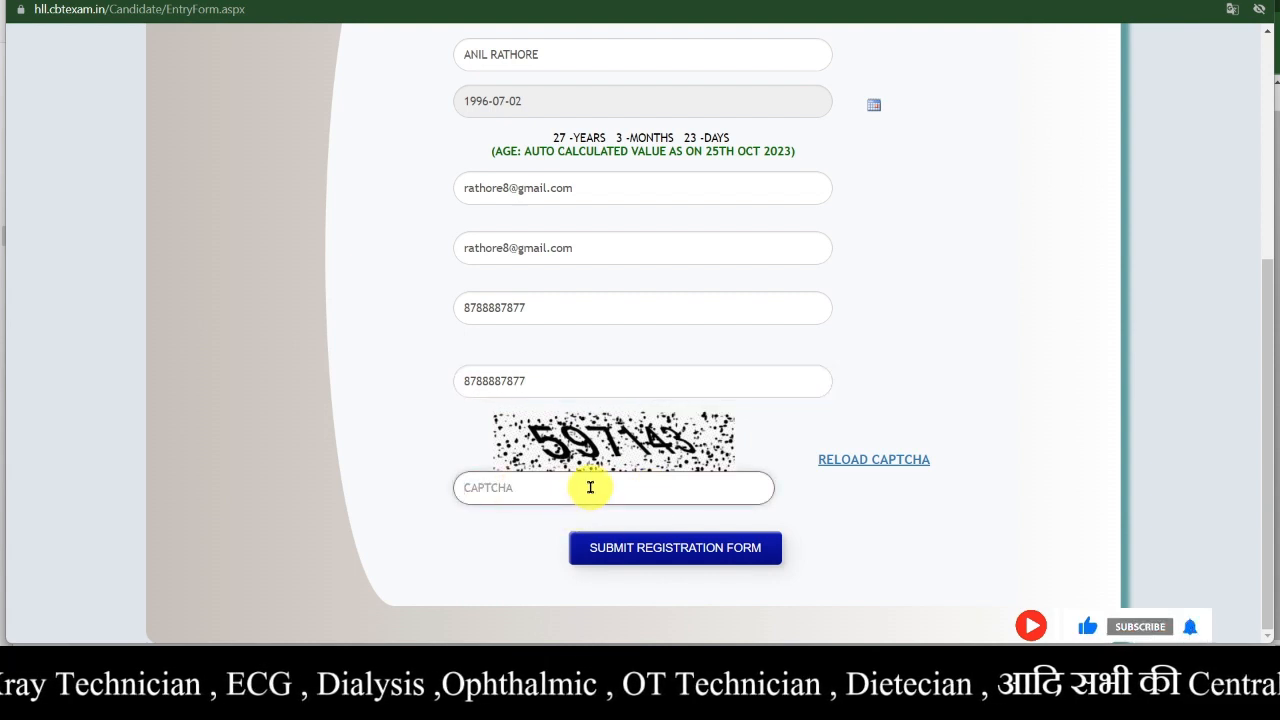
type("5")
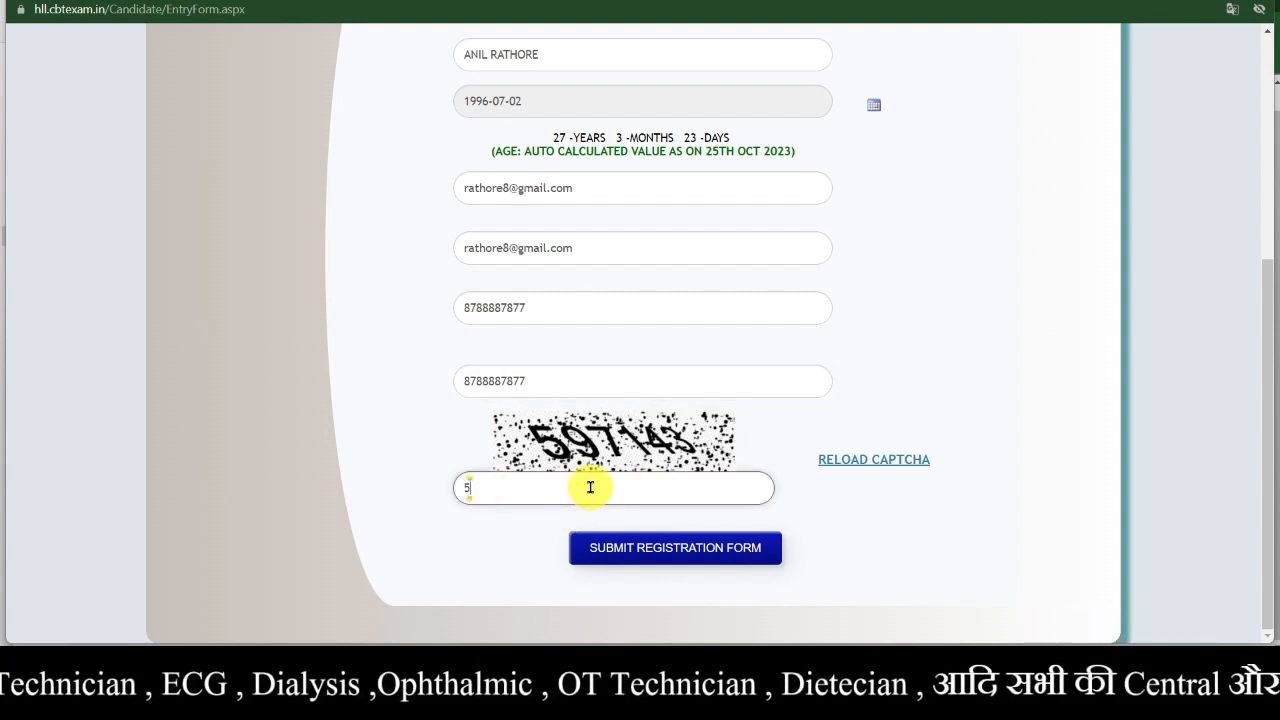
type("9")
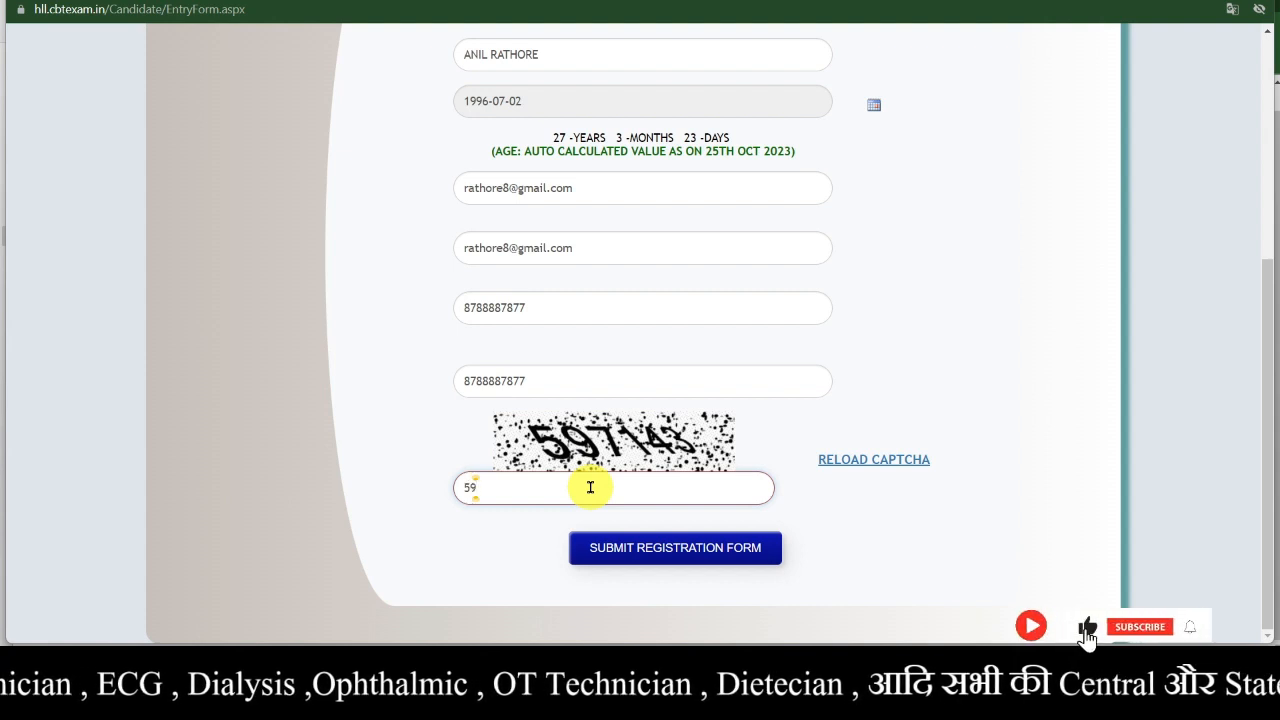
type("7143")
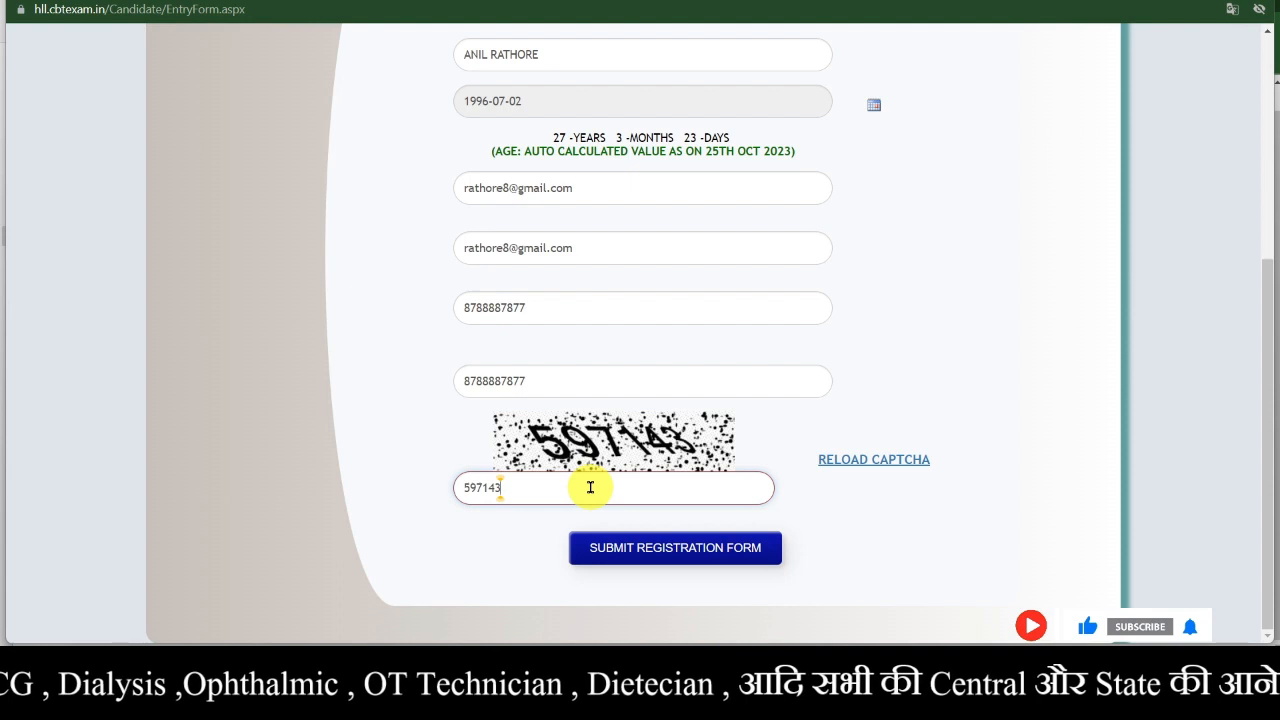
left_click(640, 553)
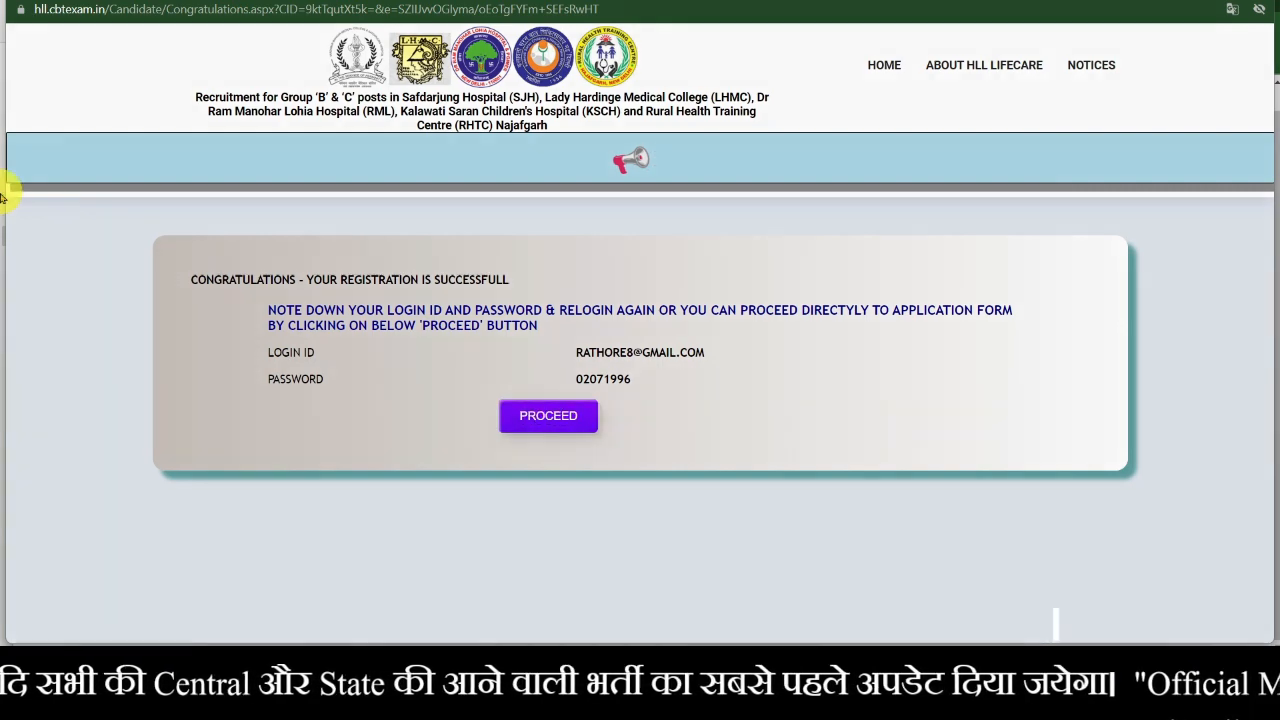
- Capture a screenshot of the area showing the new login ID and password
key("super+shift+s")
left_click_drag(108, 182, 1158, 568)
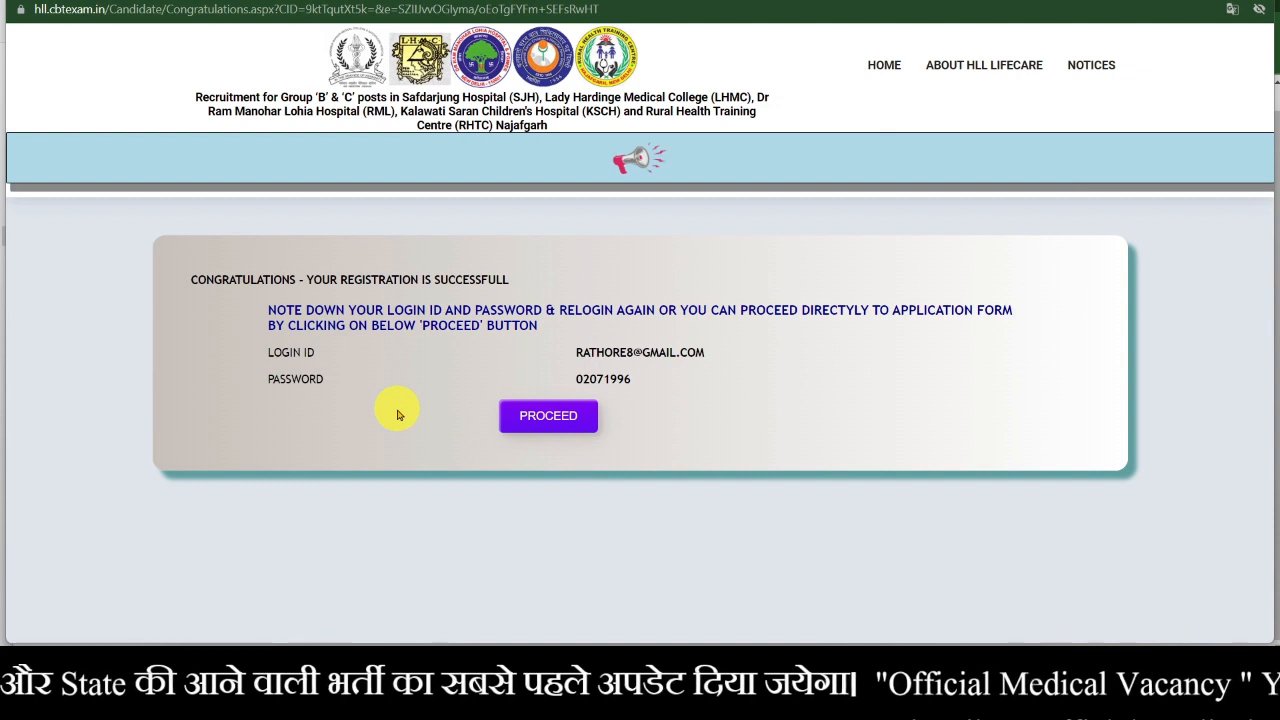
- Proceed to the application form and enter the father's and mother's names in capitals
left_click(556, 428)
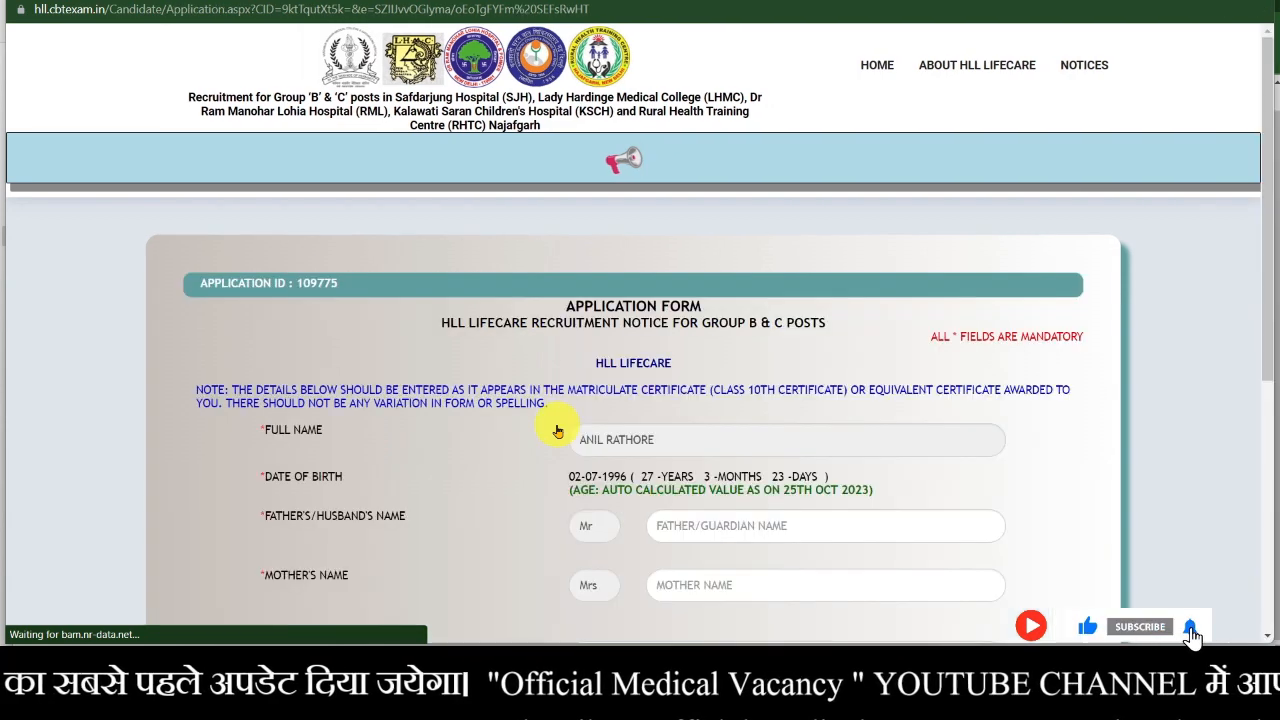
scroll(782, 424, "down", 1)
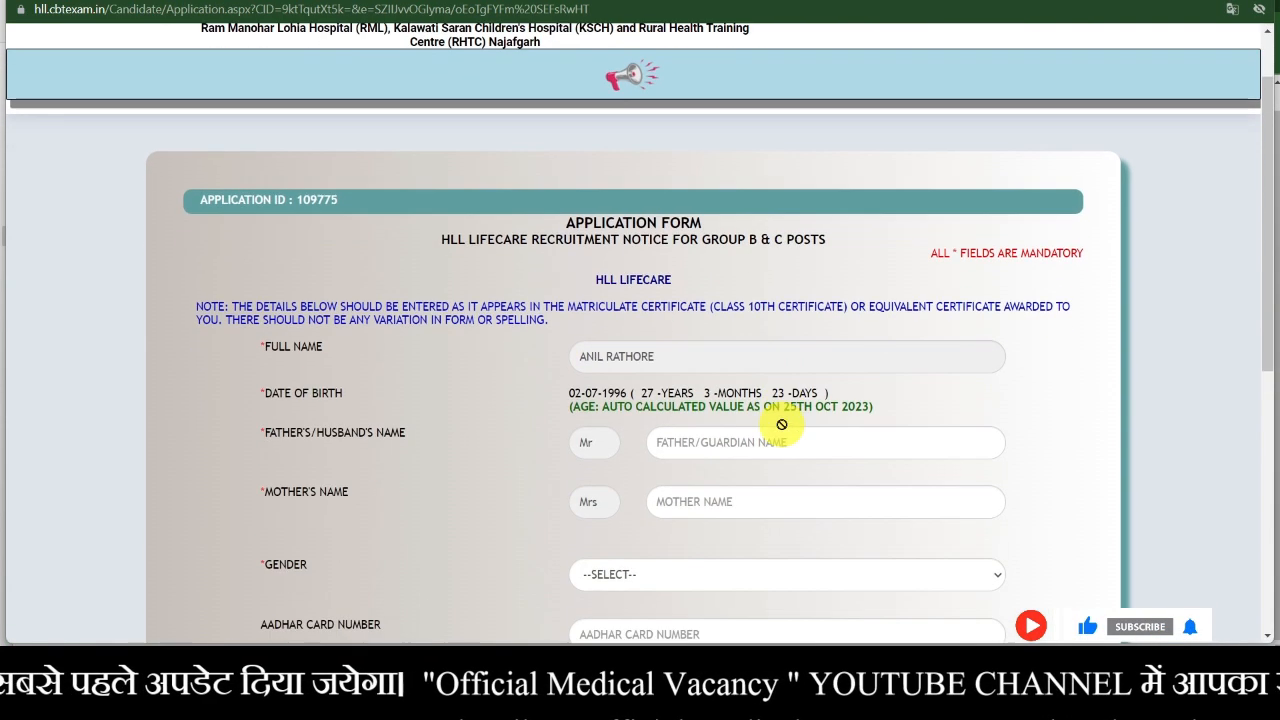
scroll(614, 300, "down", 1)
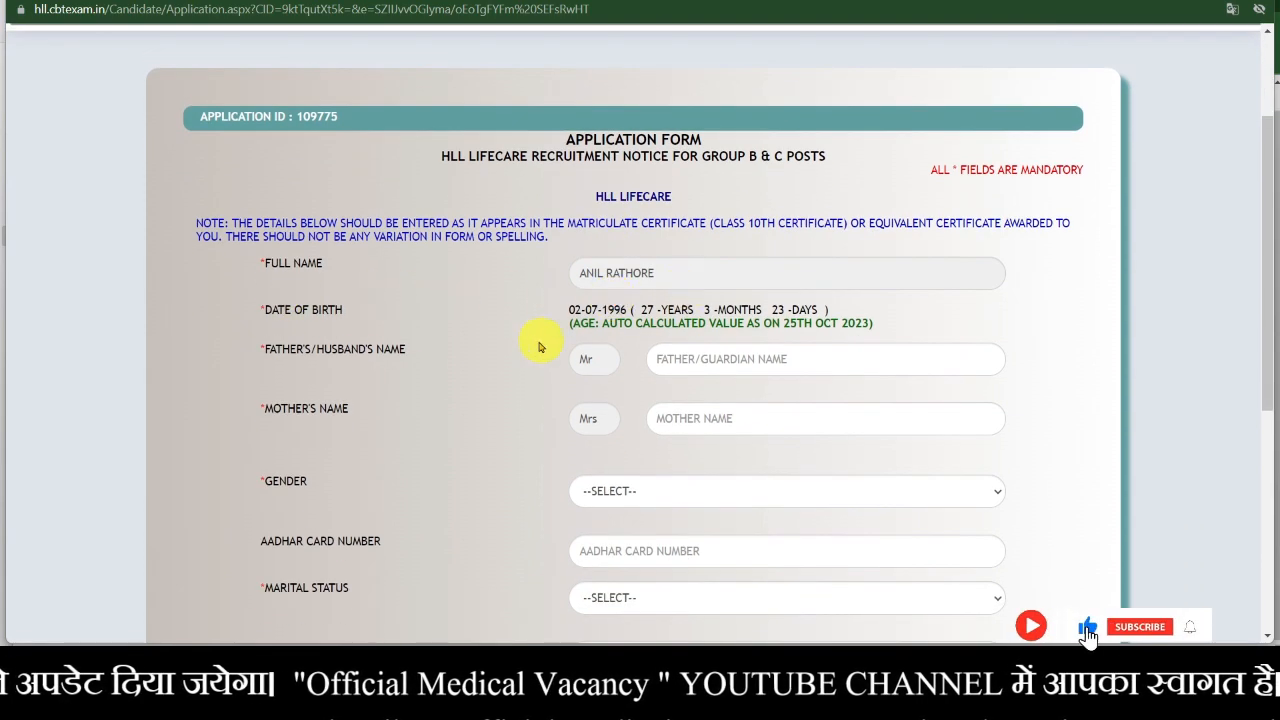
scroll(533, 416, "down", 1)
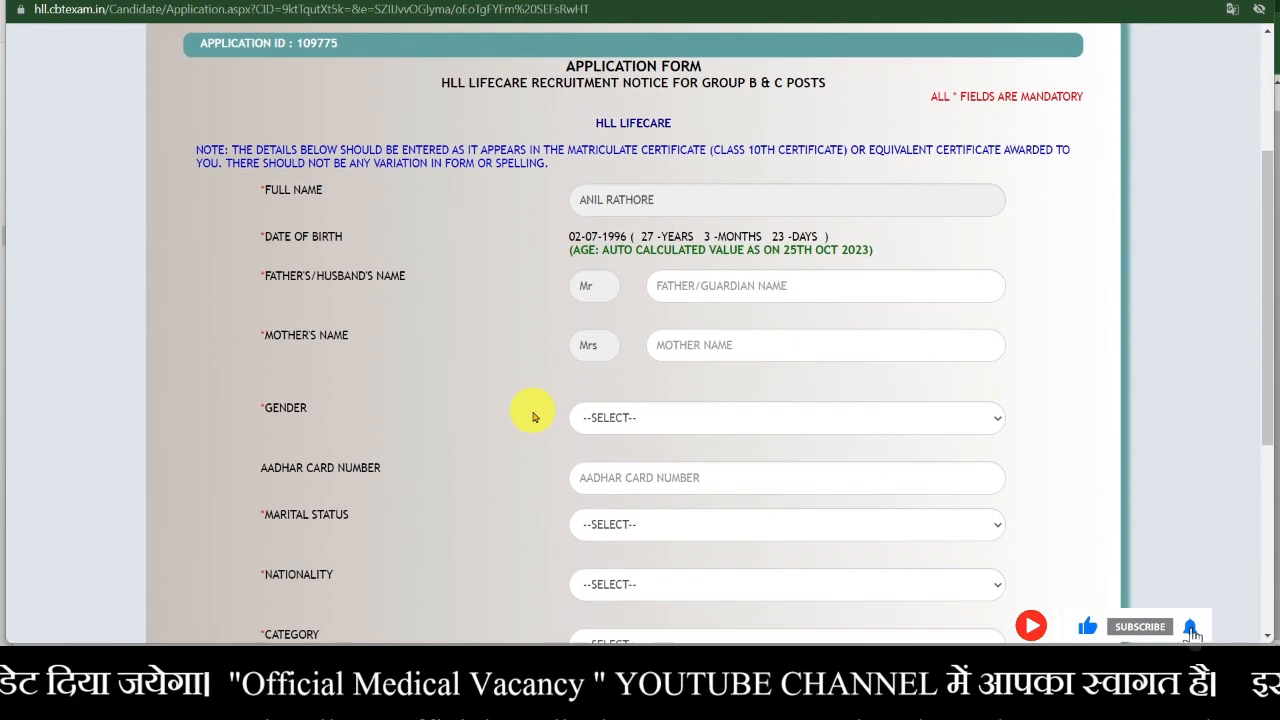
left_click(711, 279)
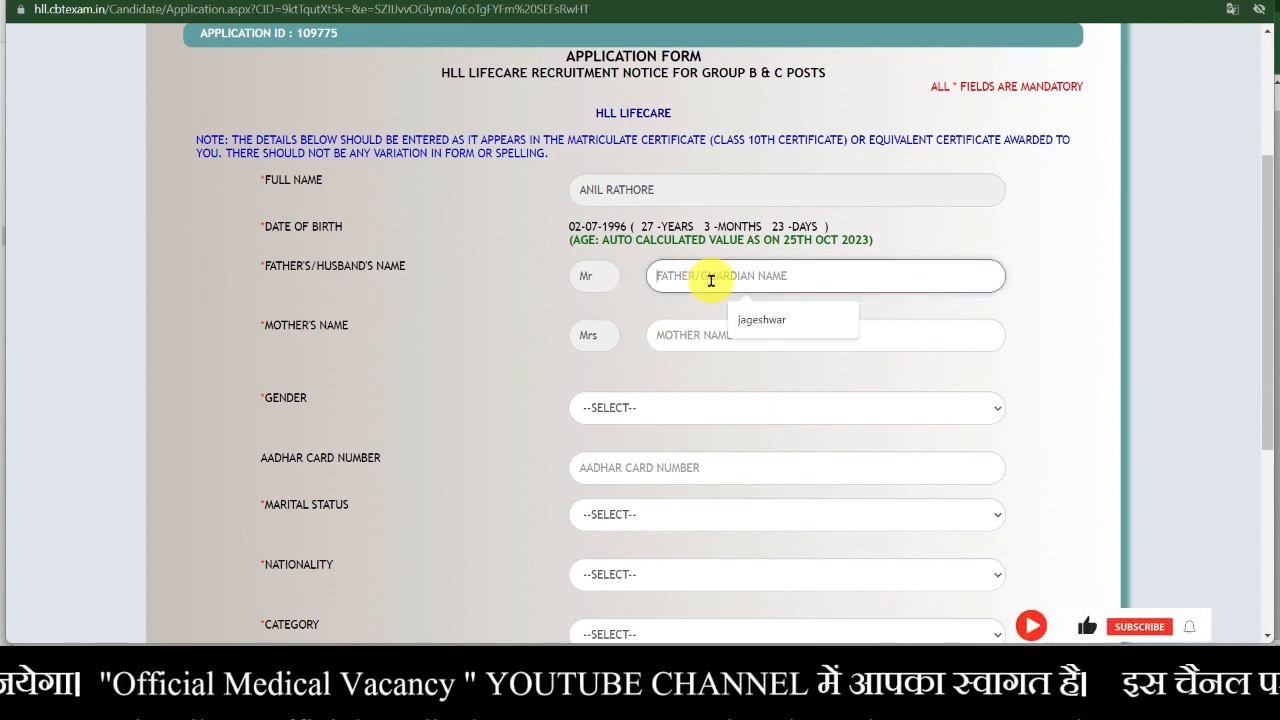
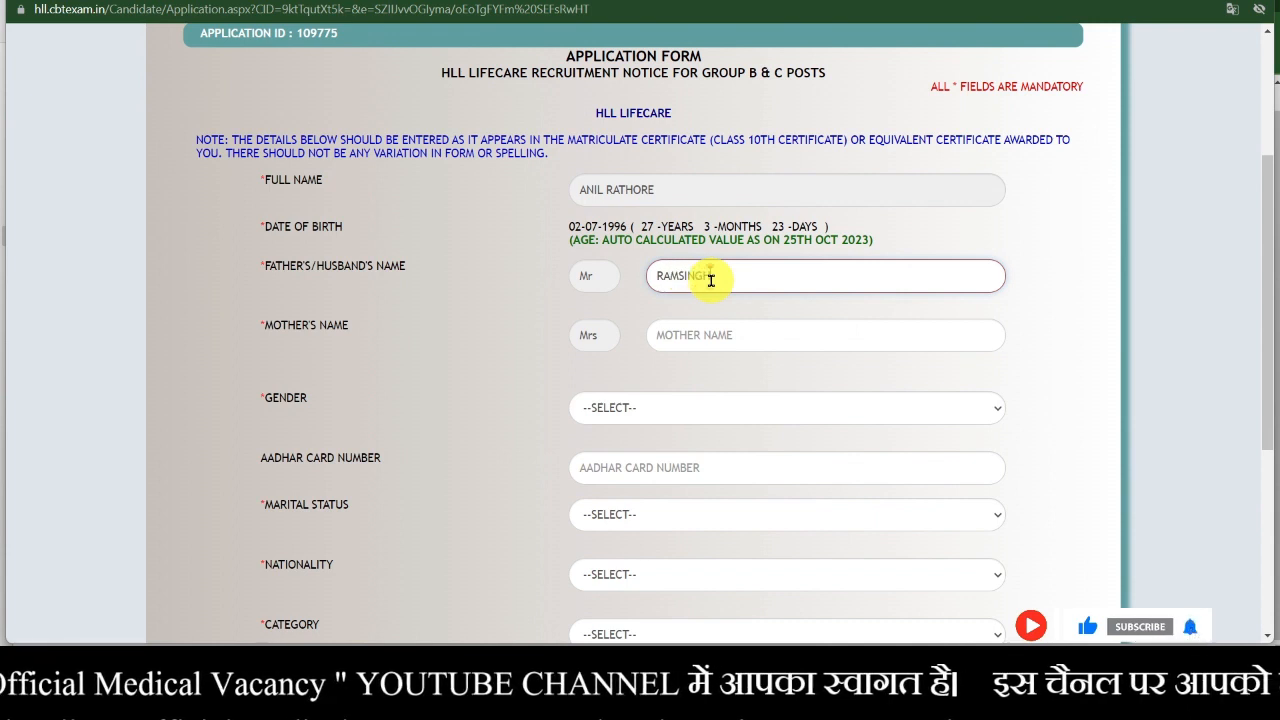
left_click(744, 343)
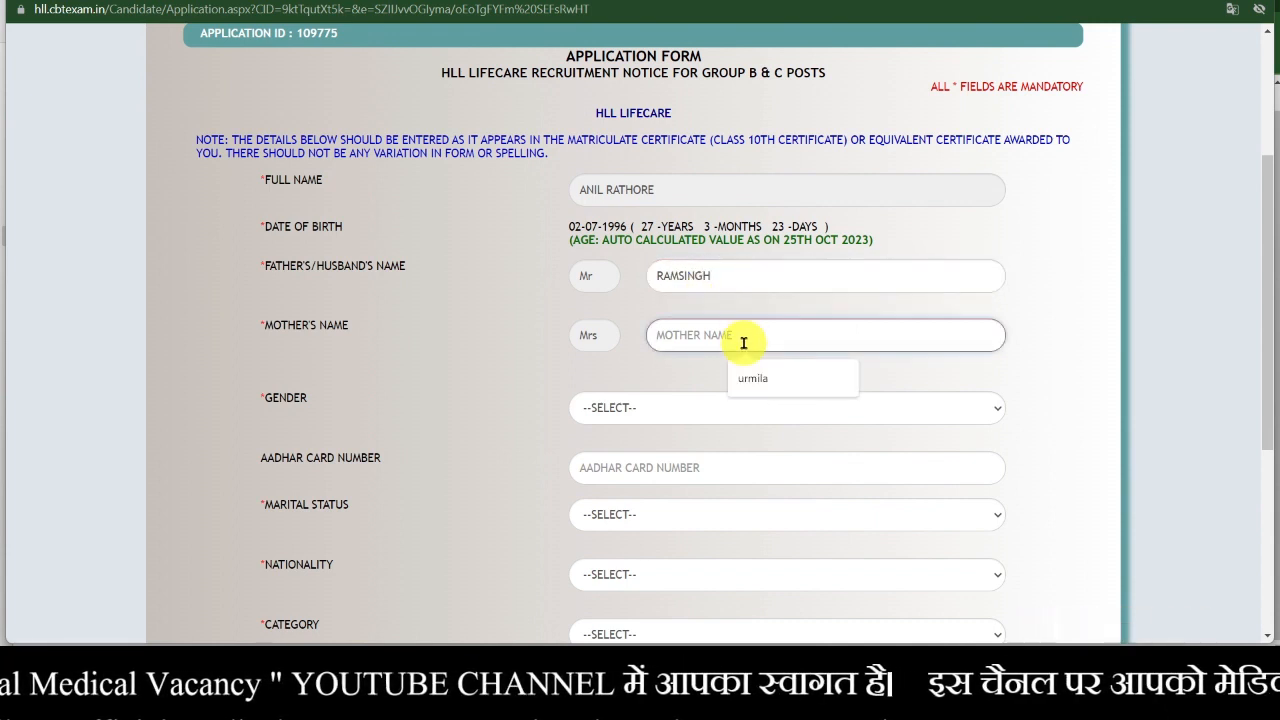
key("Caps_Lock")
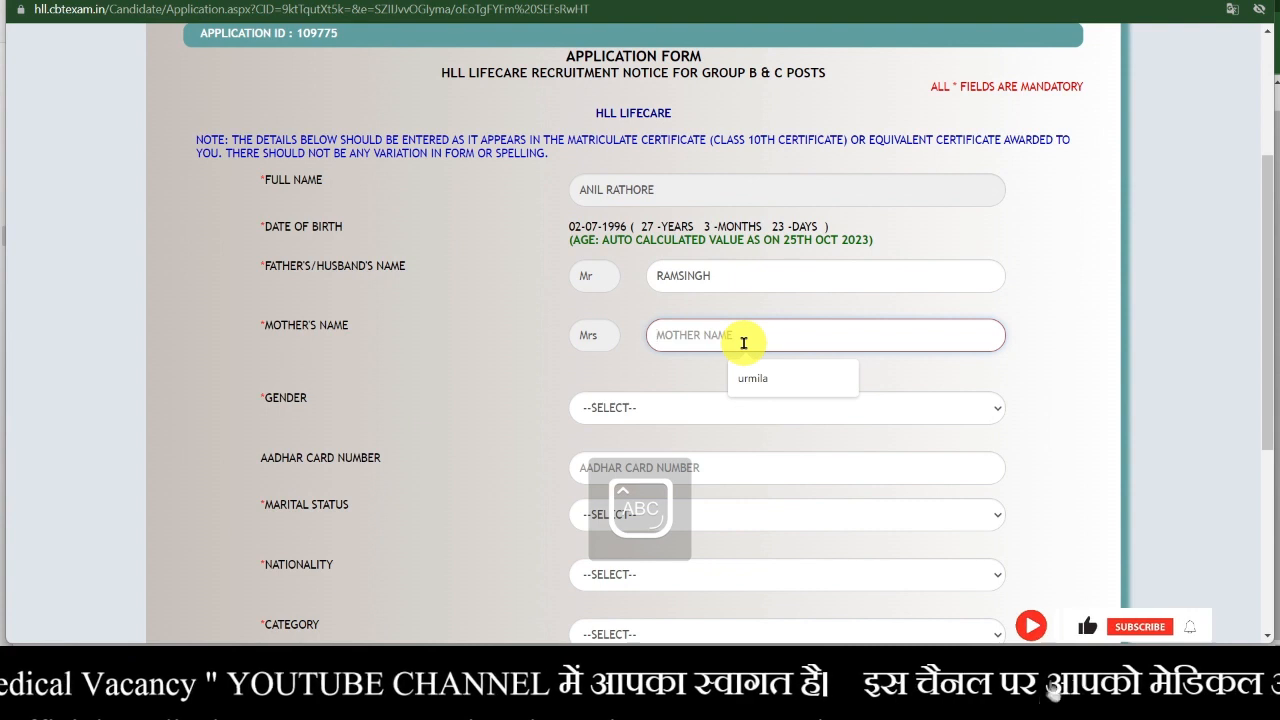
type("ANITA")
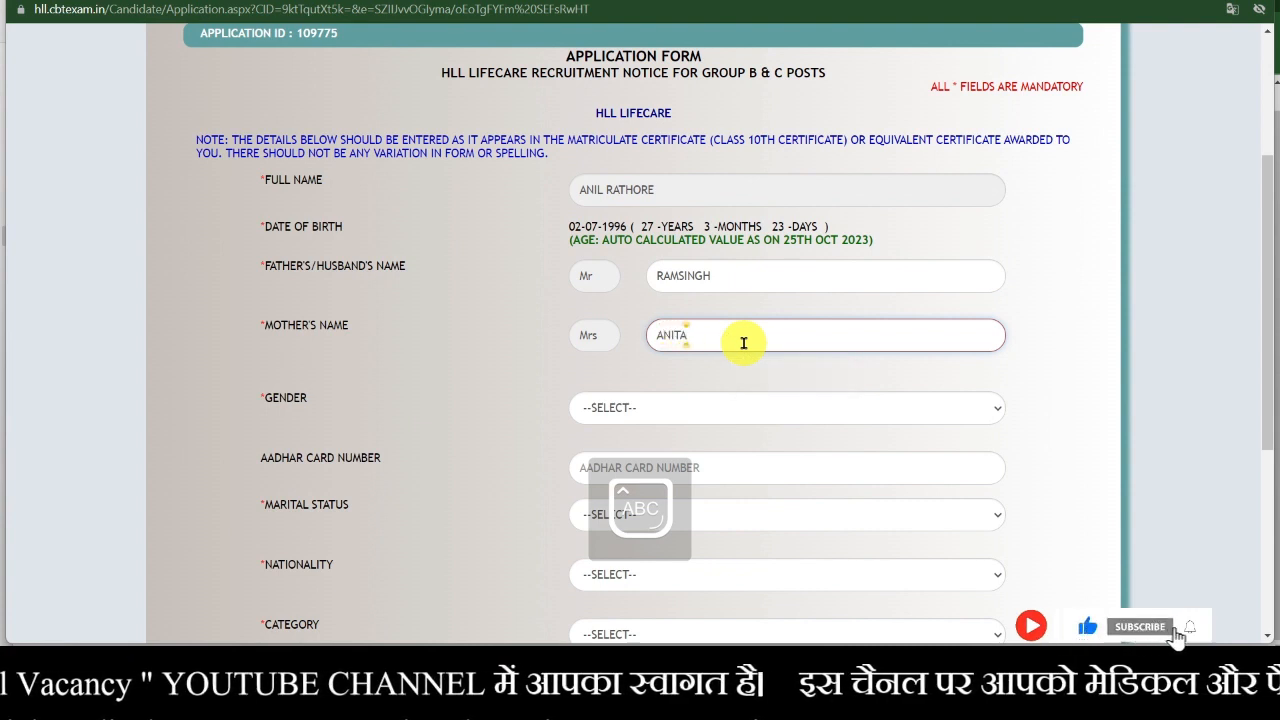
- Set Gender to MALE and enter the Aadhaar card number
left_click(746, 410)
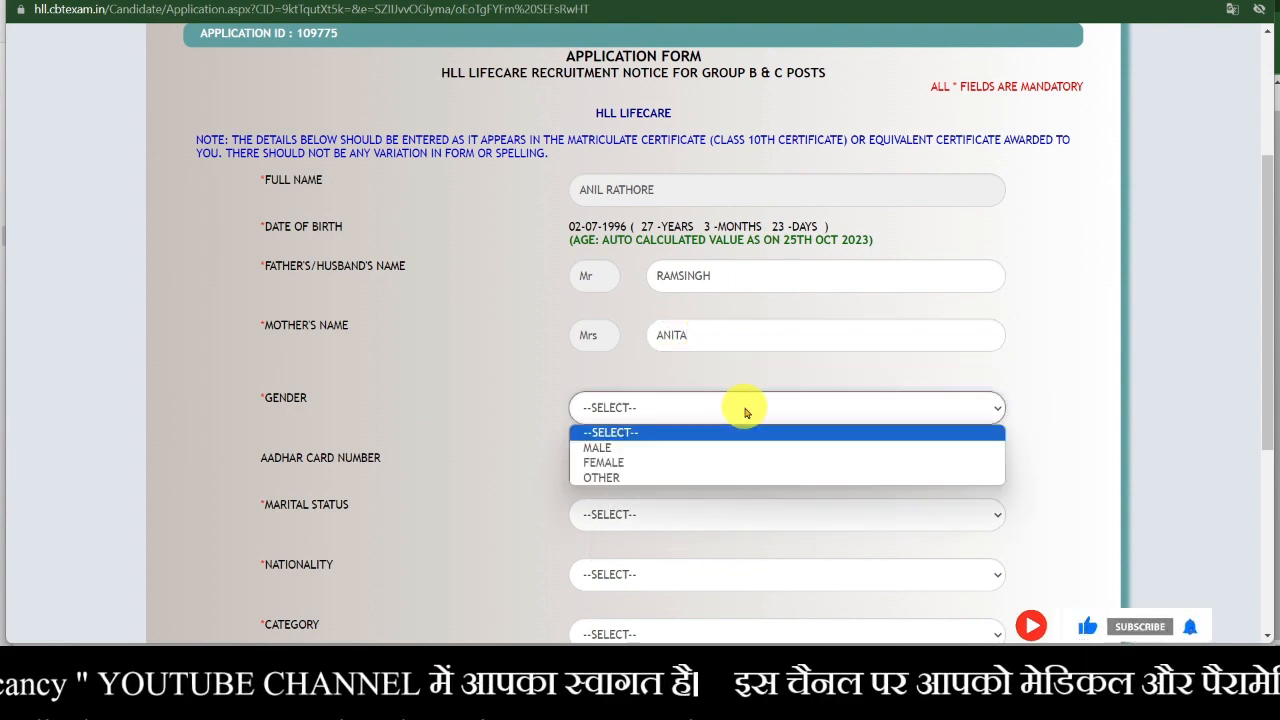
left_click(745, 449)
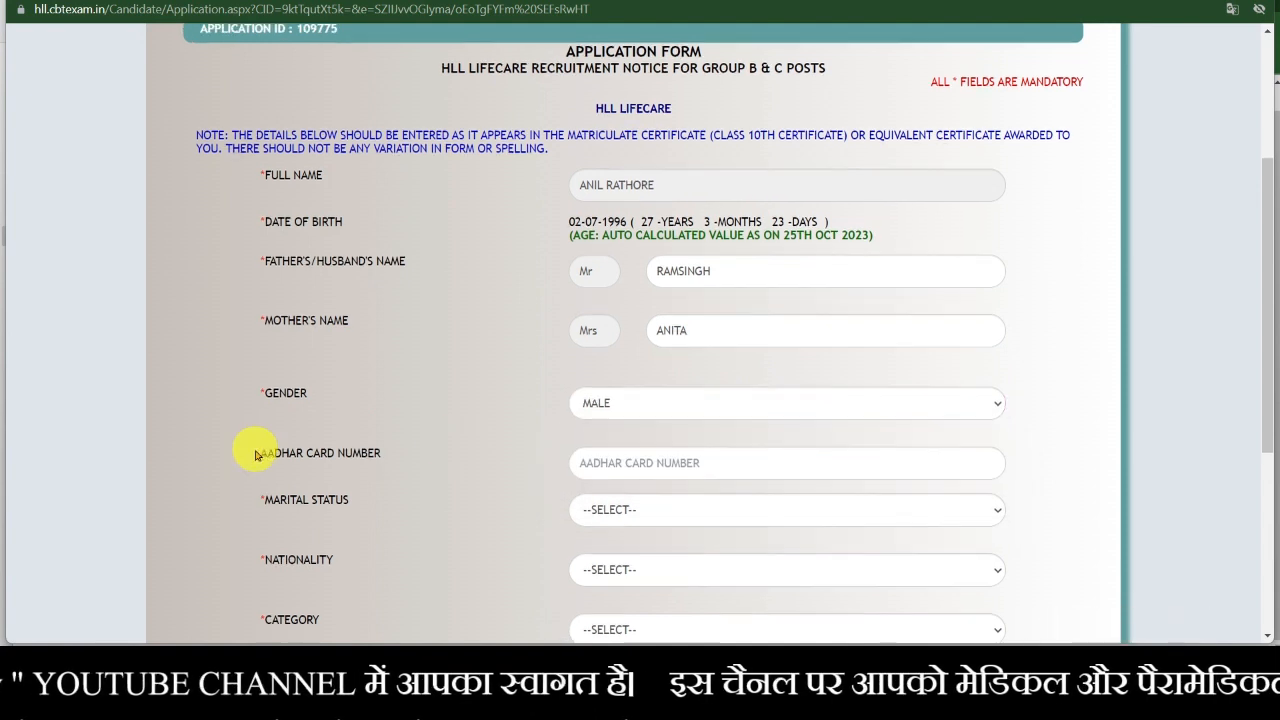
scroll(260, 440, "down", 1)
left_click(653, 386)
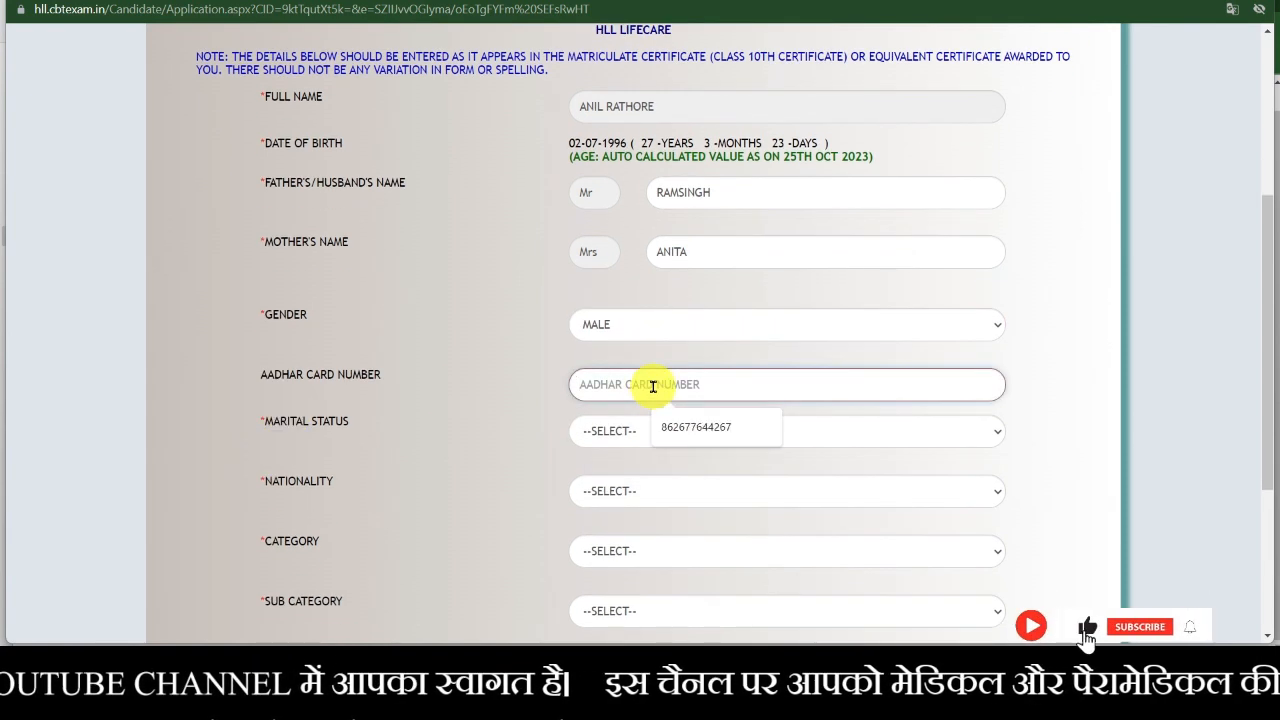
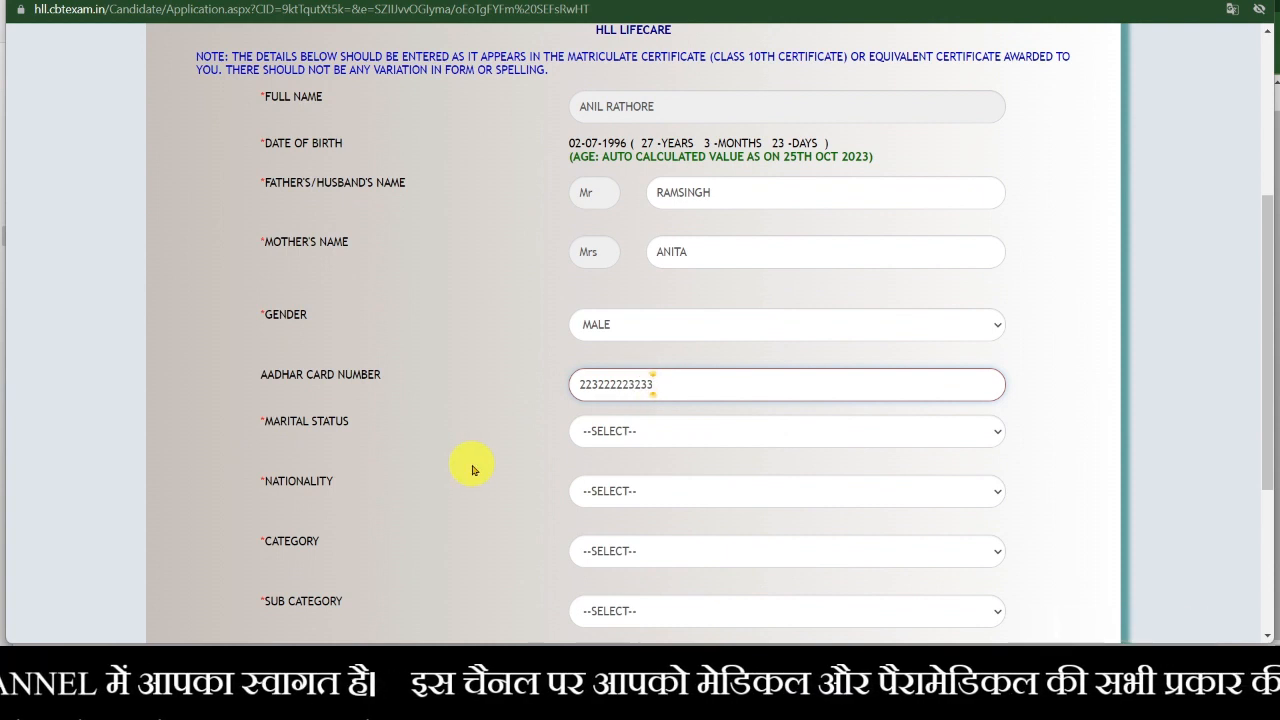
- Set marital status to UNMARRIED and nationality to INDIAN
scroll(474, 466, "down", 2)
left_click(642, 268)
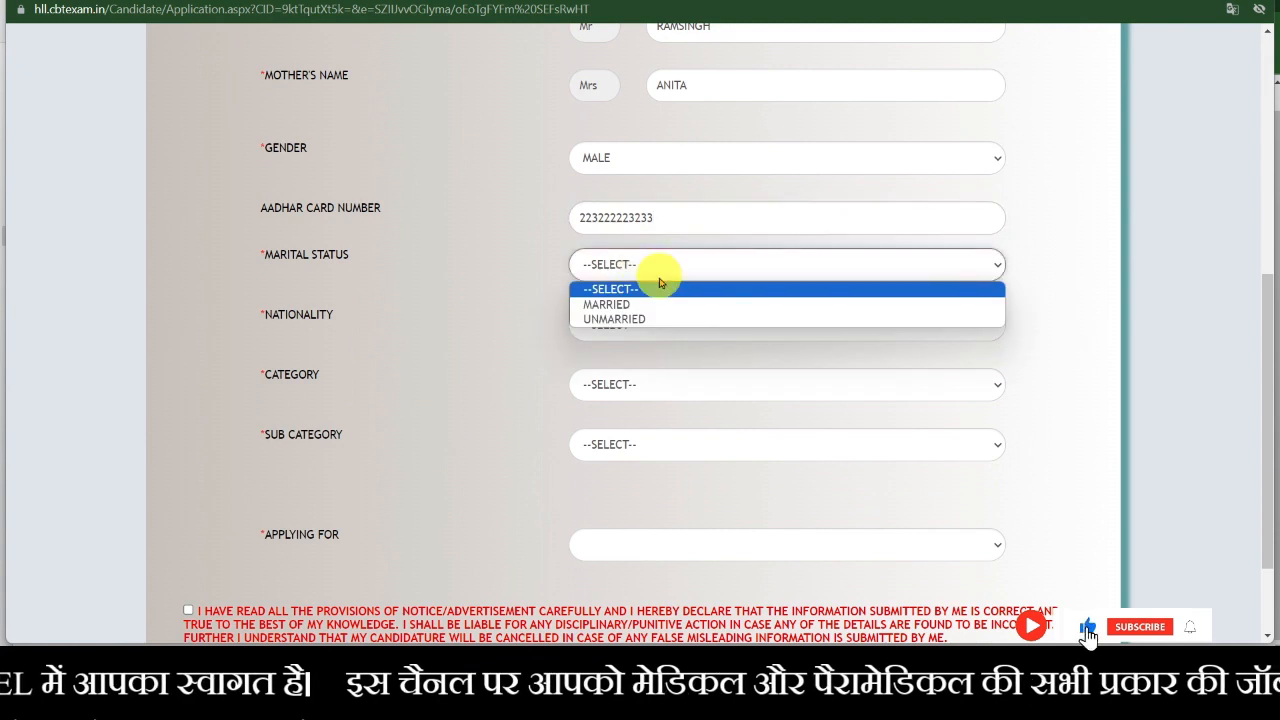
left_click(665, 319)
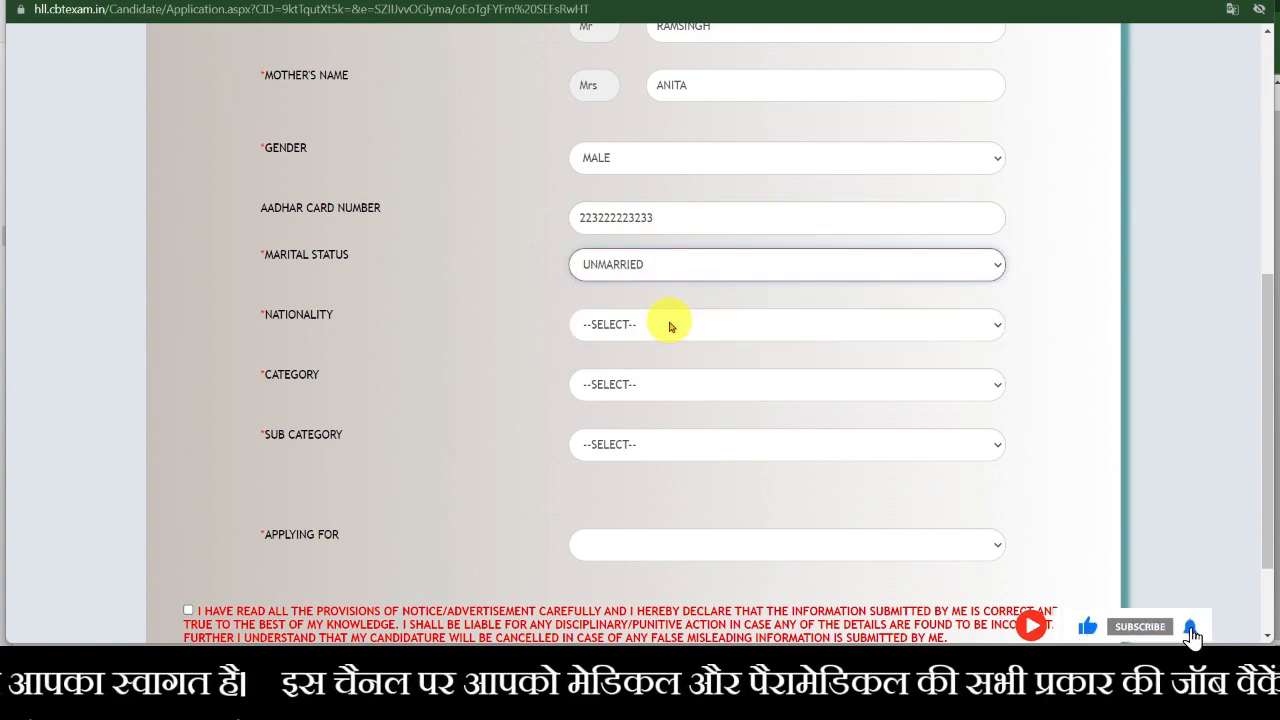
left_click(719, 338)
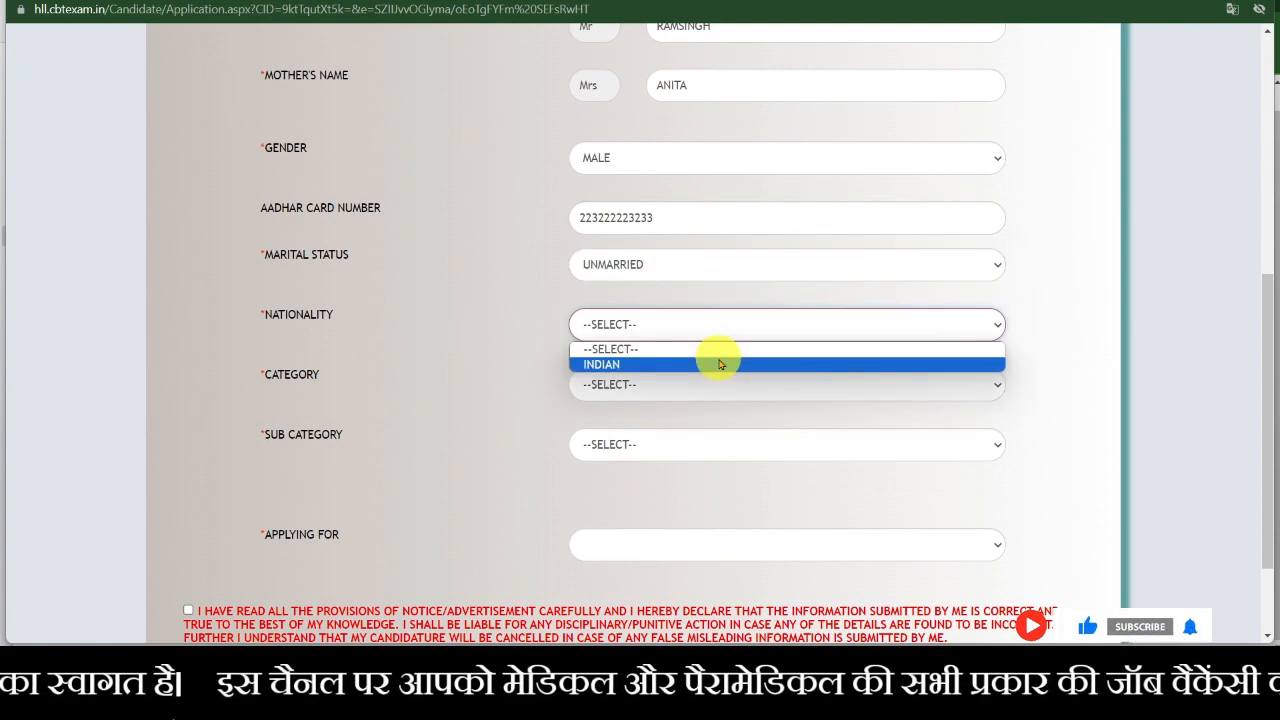
left_click(714, 360)
- Choose OTHER BACKWARD CLASS as the category and NONE as the sub category
left_click(657, 388)
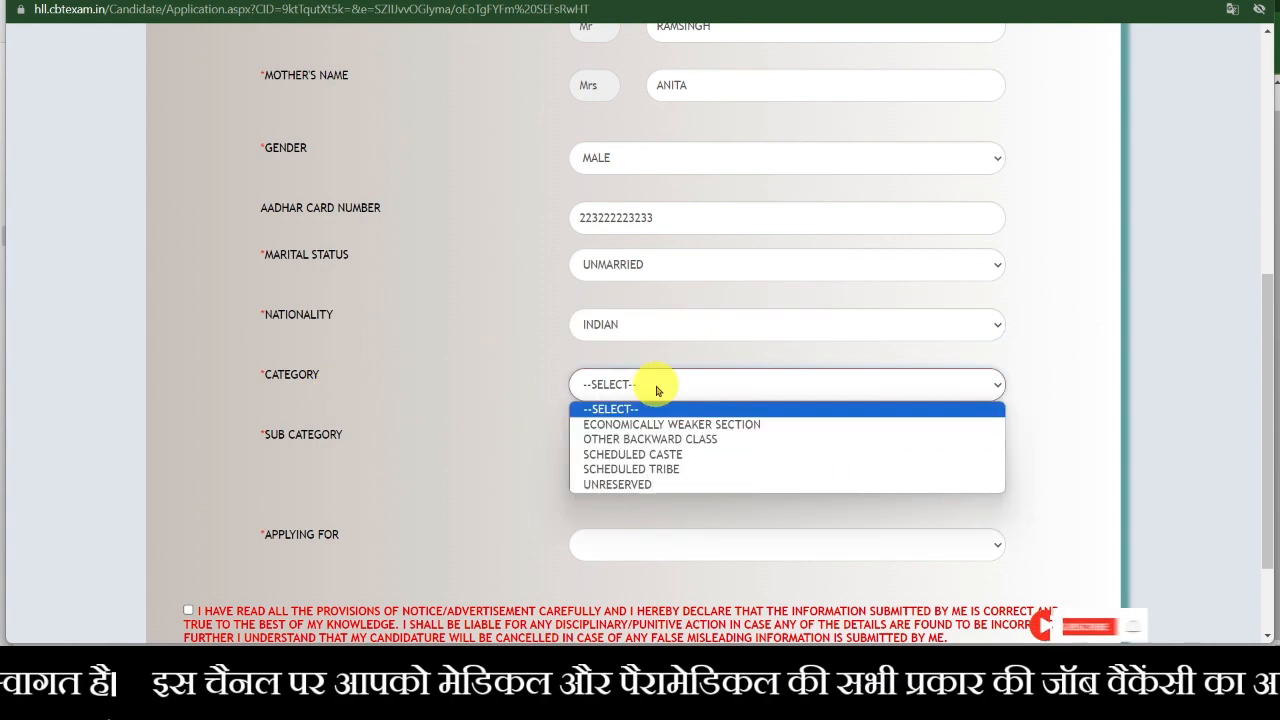
left_click(688, 440)
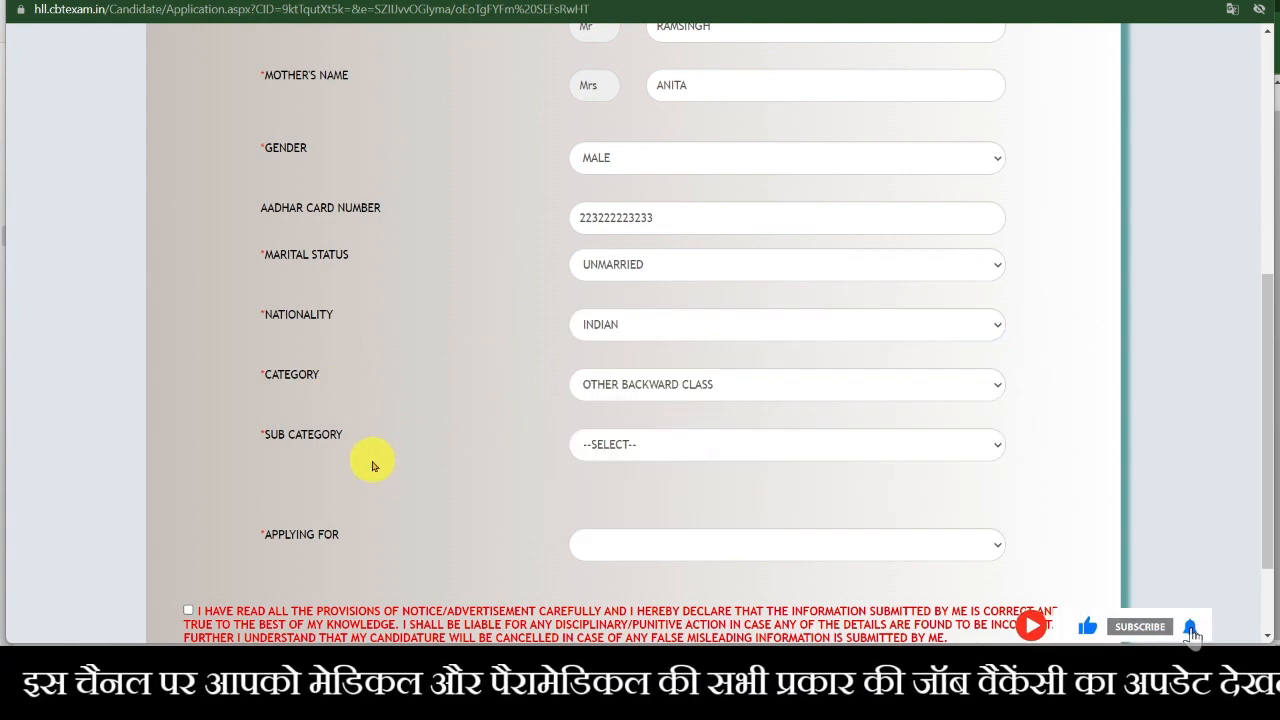
left_click(617, 444)
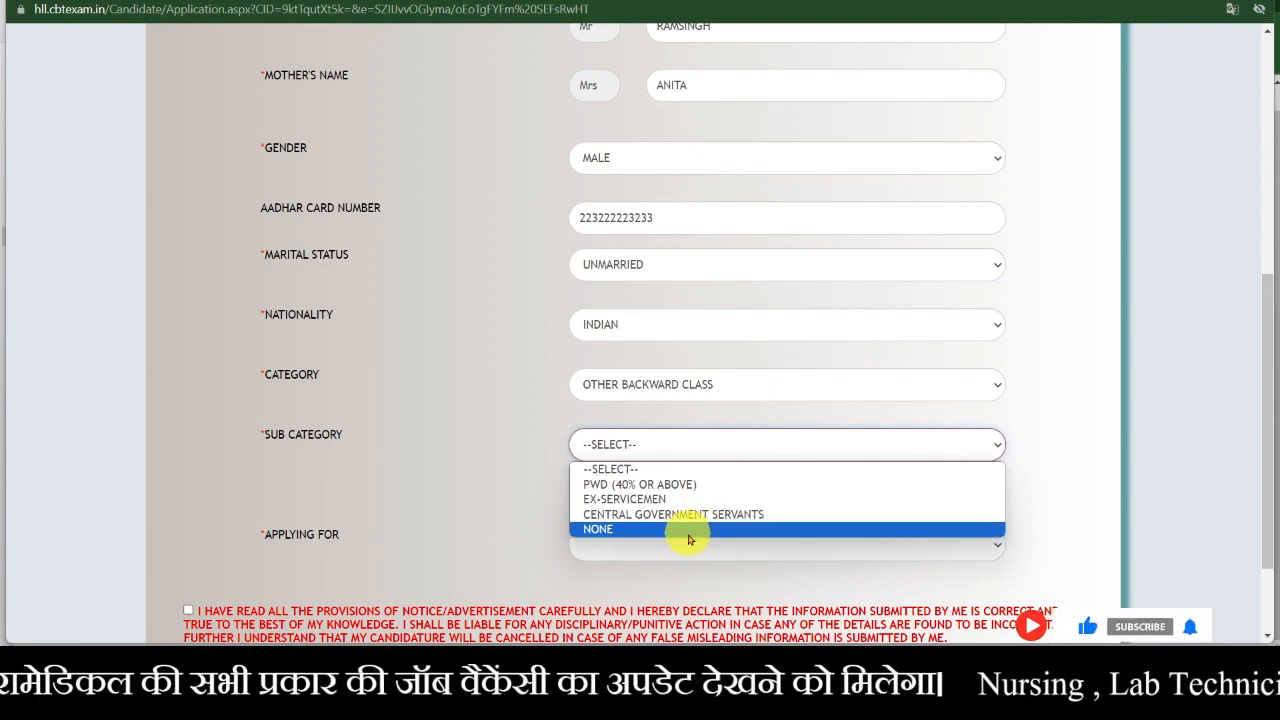
left_click(689, 529)
- Select JUNIOR MEDICAL LAB TECHNOLOGIST as the post applied for
scroll(491, 551, "down", 1)
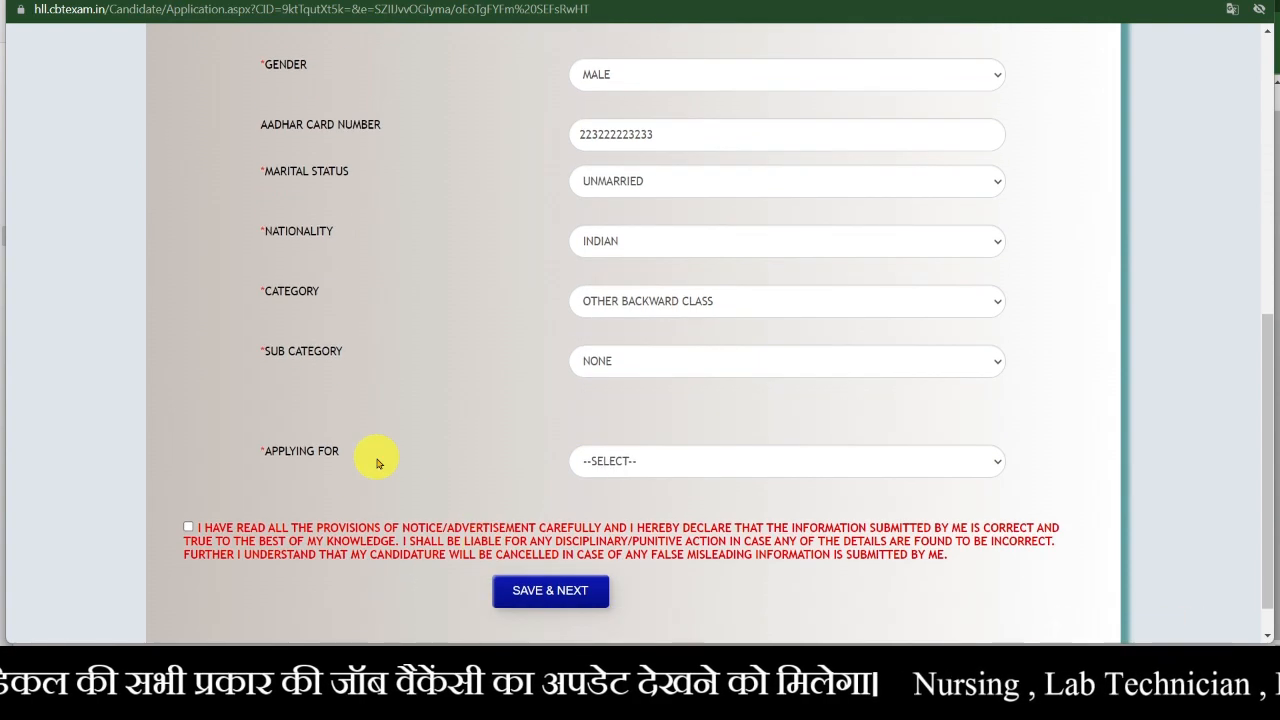
left_click(604, 463)
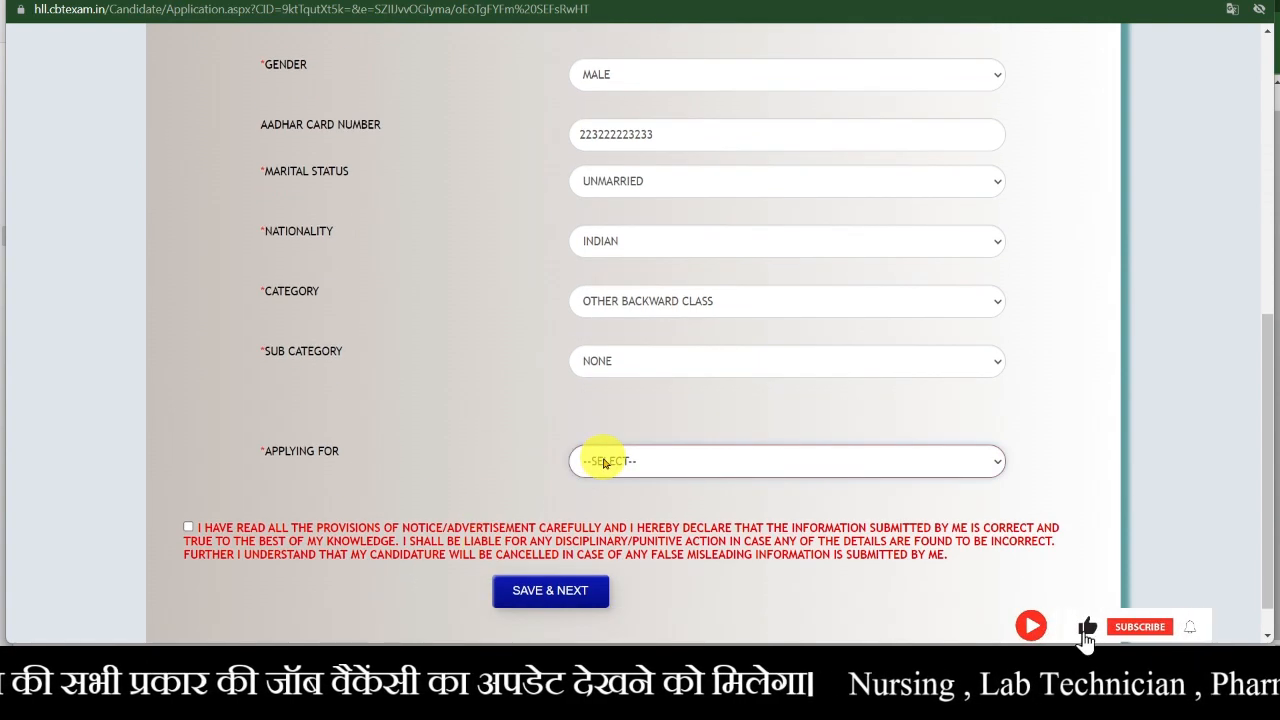
left_click(723, 467)
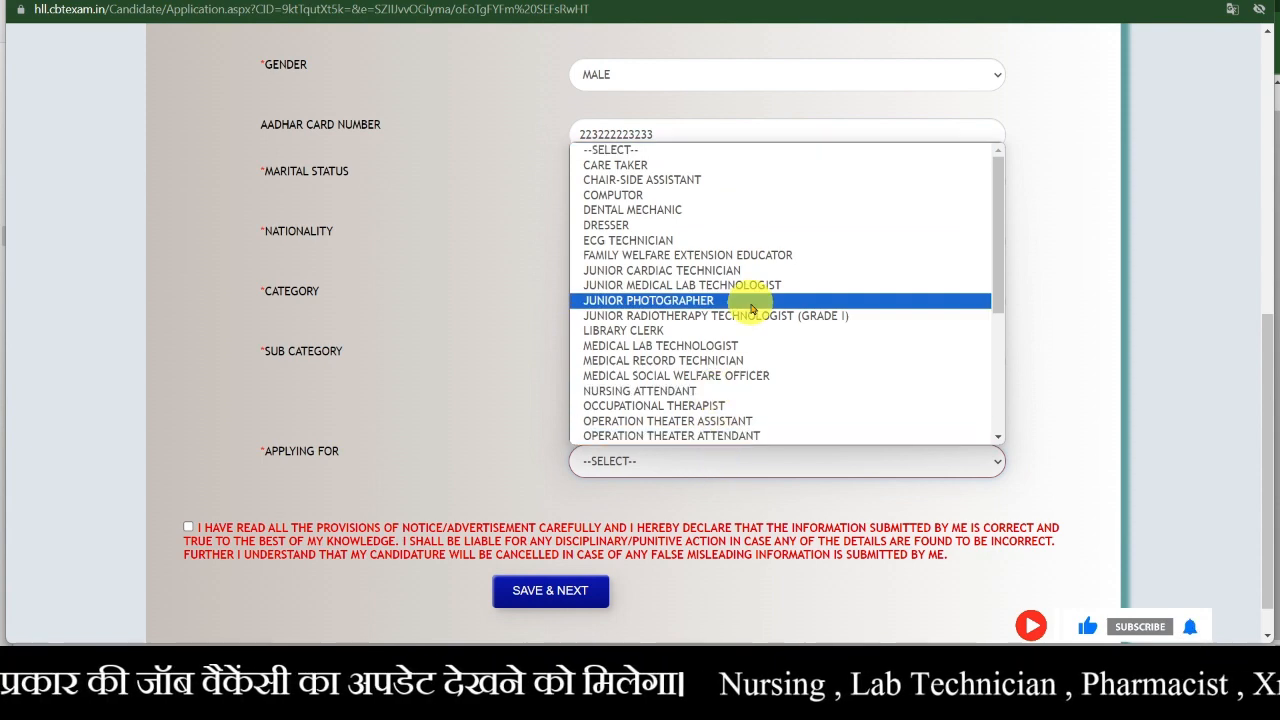
scroll(750, 302, "down", 3)
scroll(742, 368, "up", 3)
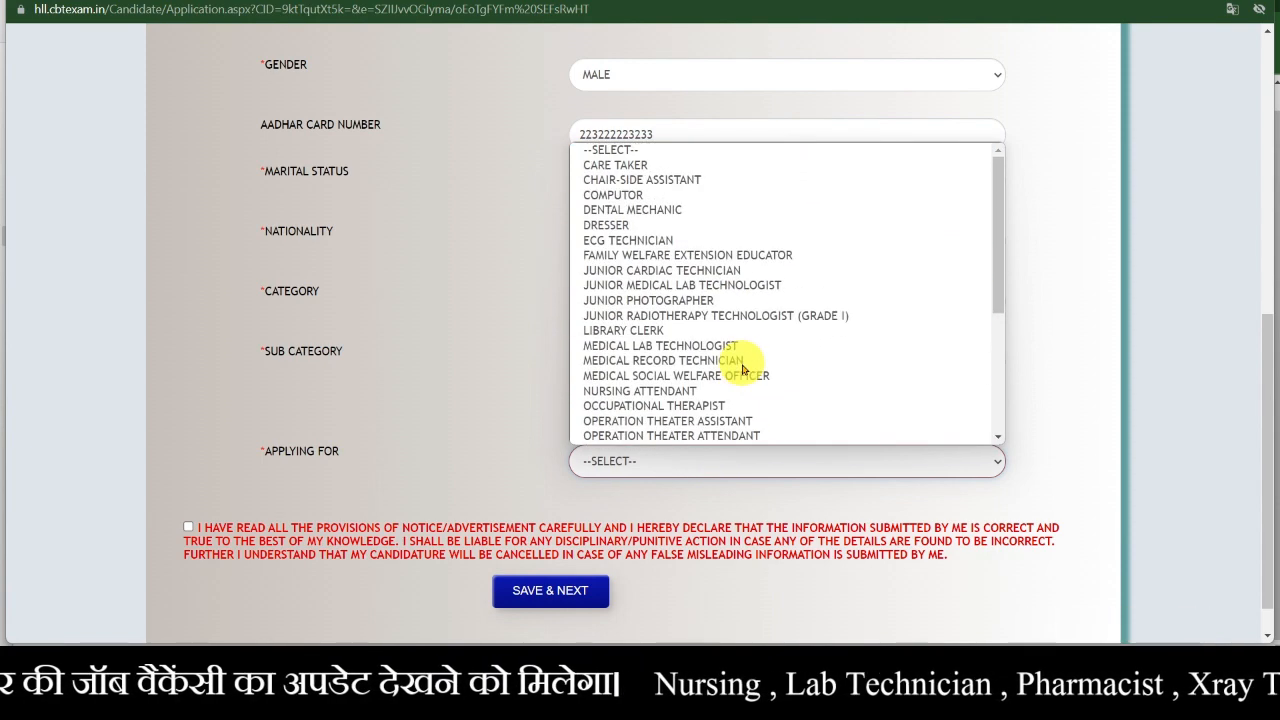
left_click(726, 285)
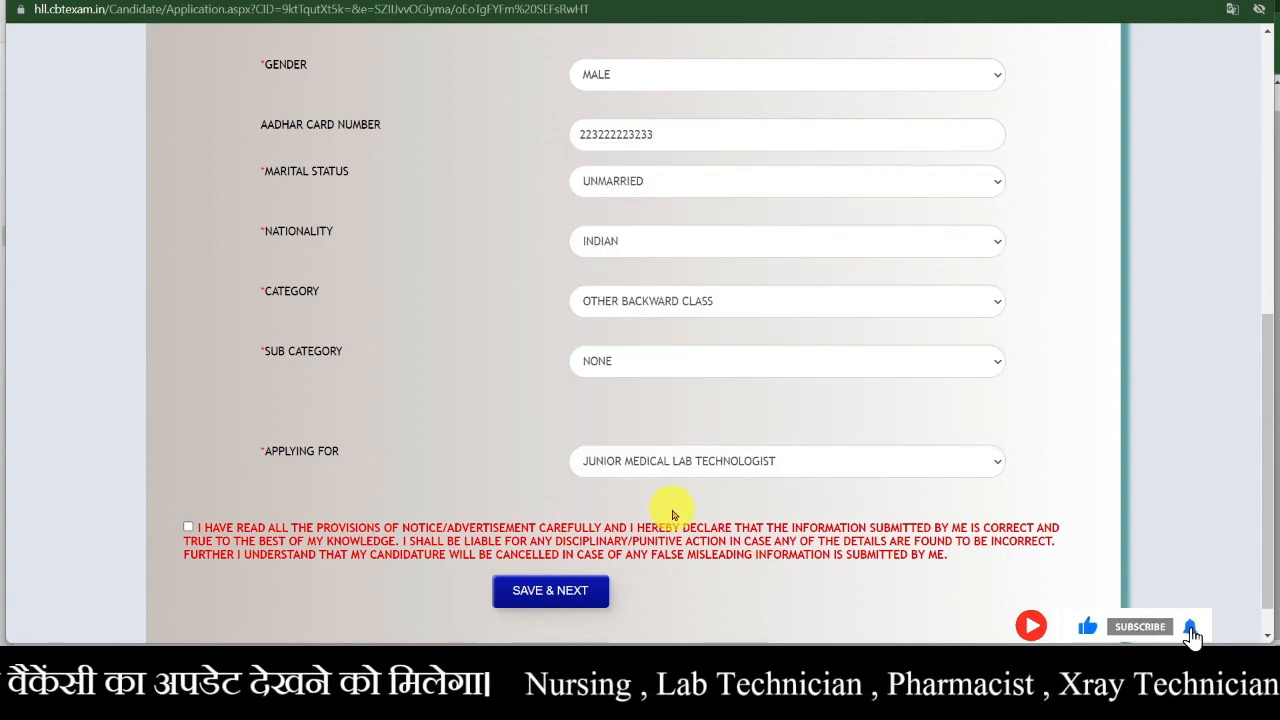
- Accept the declaration and save the application details with SAVE & NEXT
scroll(673, 514, "up", 5)
scroll(700, 510, "down", 4)
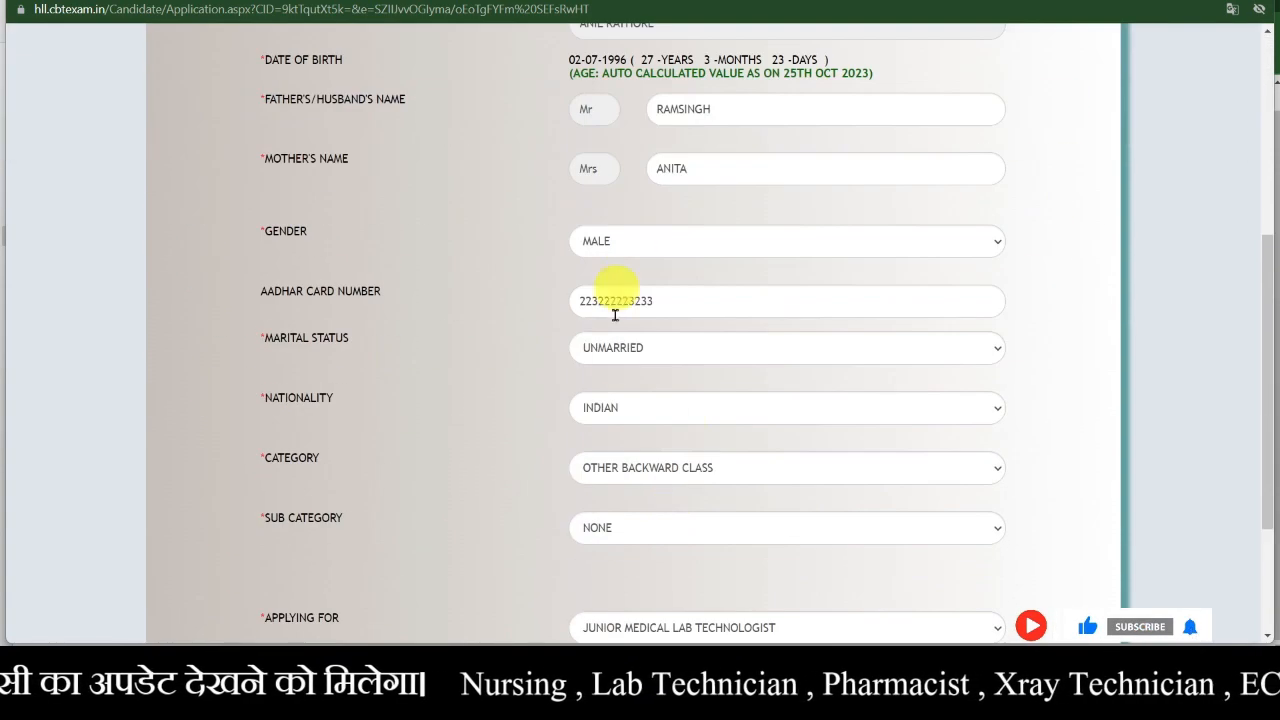
scroll(615, 314, "up", 4)
scroll(691, 540, "down", 3)
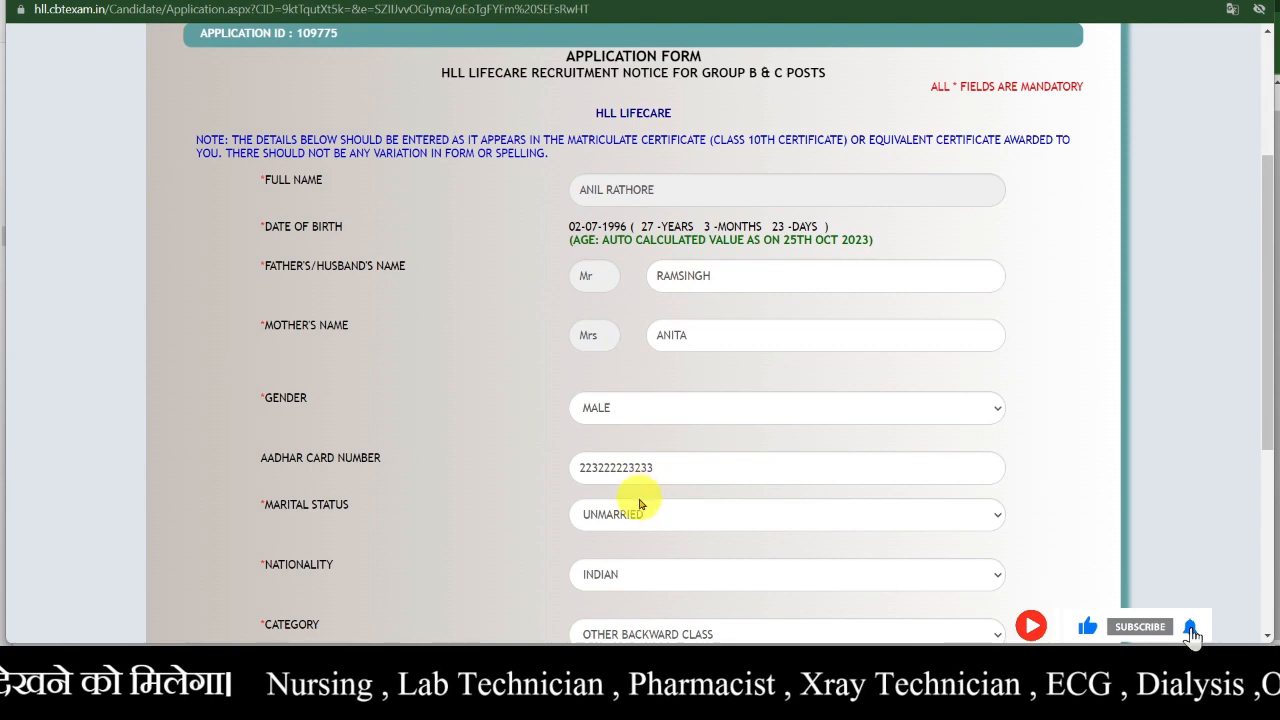
scroll(640, 505, "down", 4)
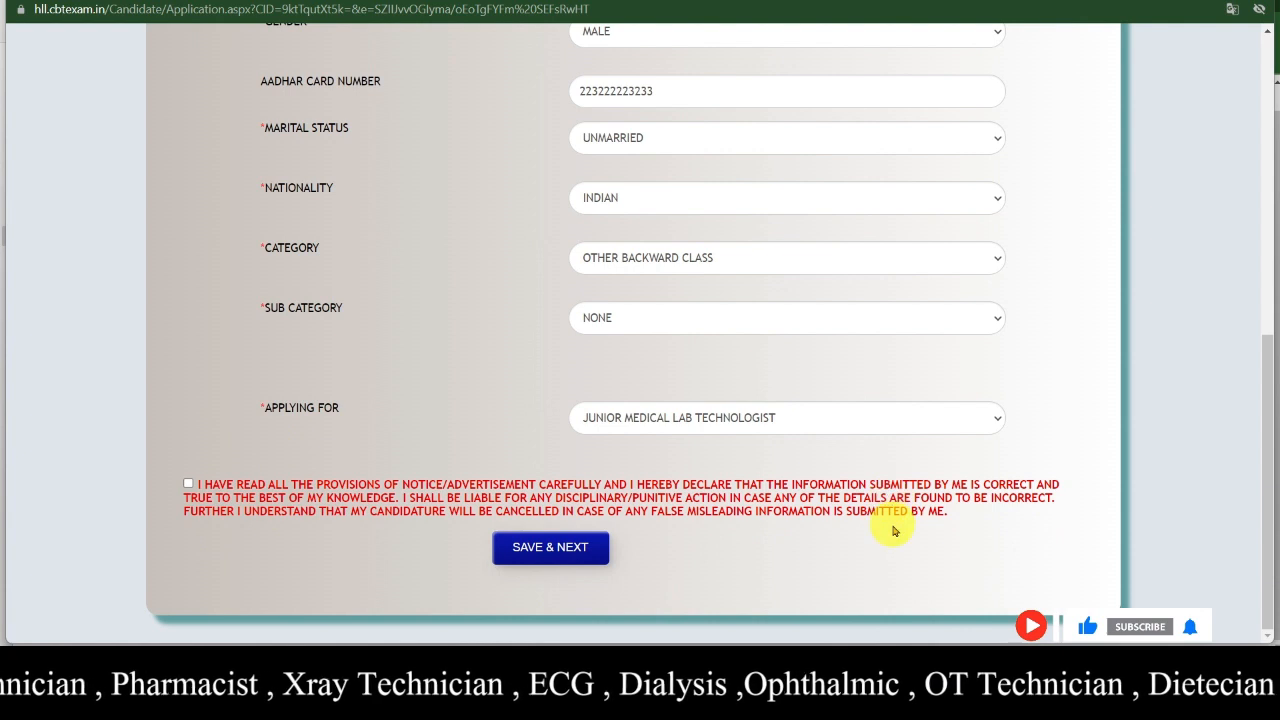
left_click(188, 486)
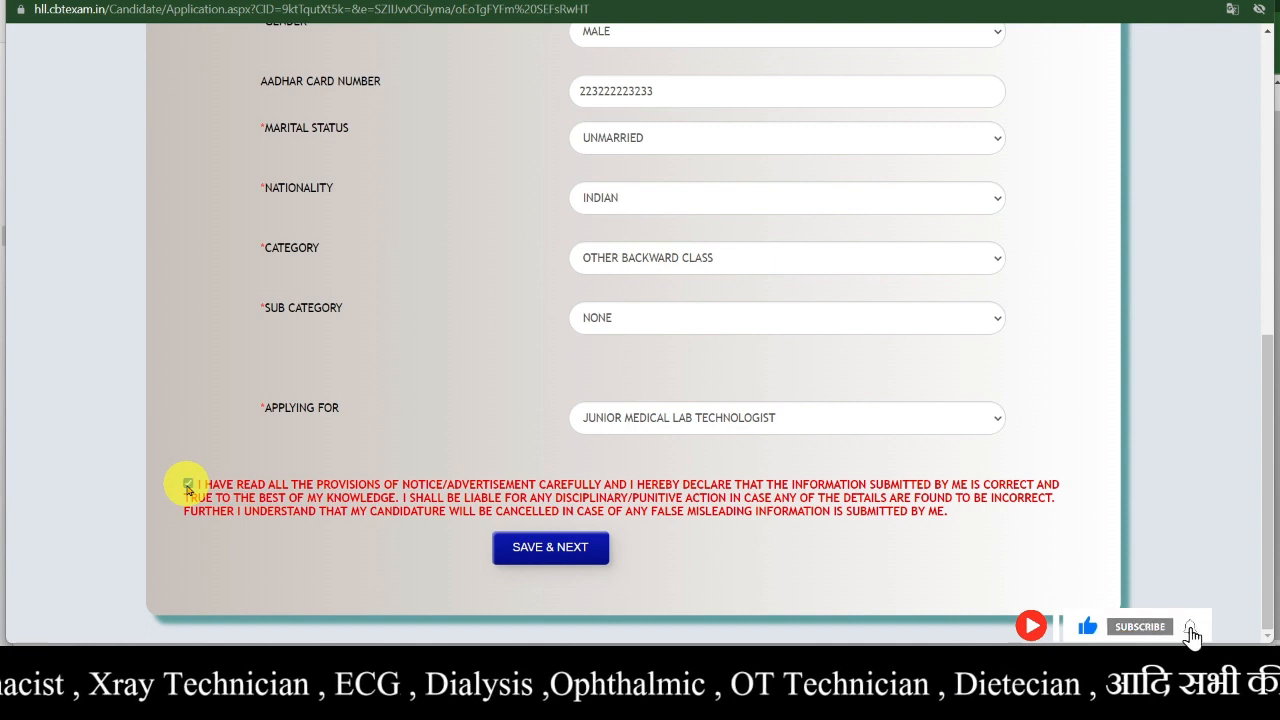
left_click(552, 550)
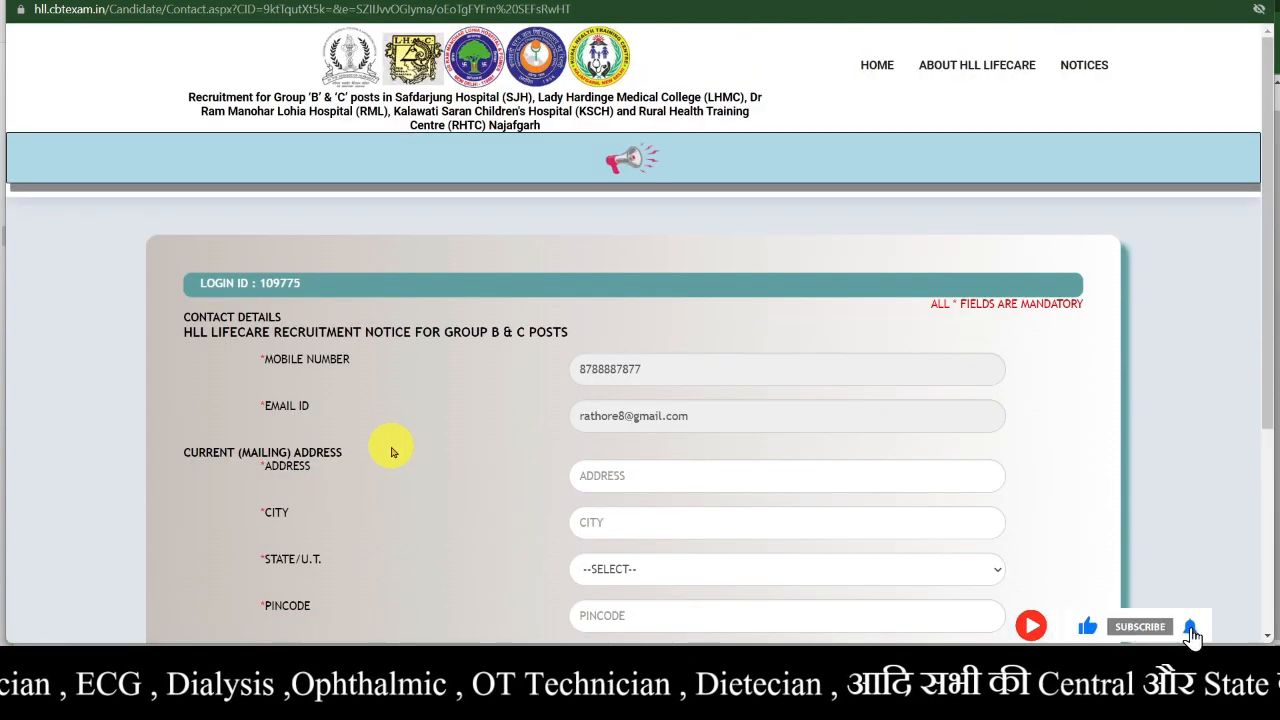
- Enter VIJAY NAGAR as the current mailing address and JABALPUR as its city
scroll(391, 452, "down", 1)
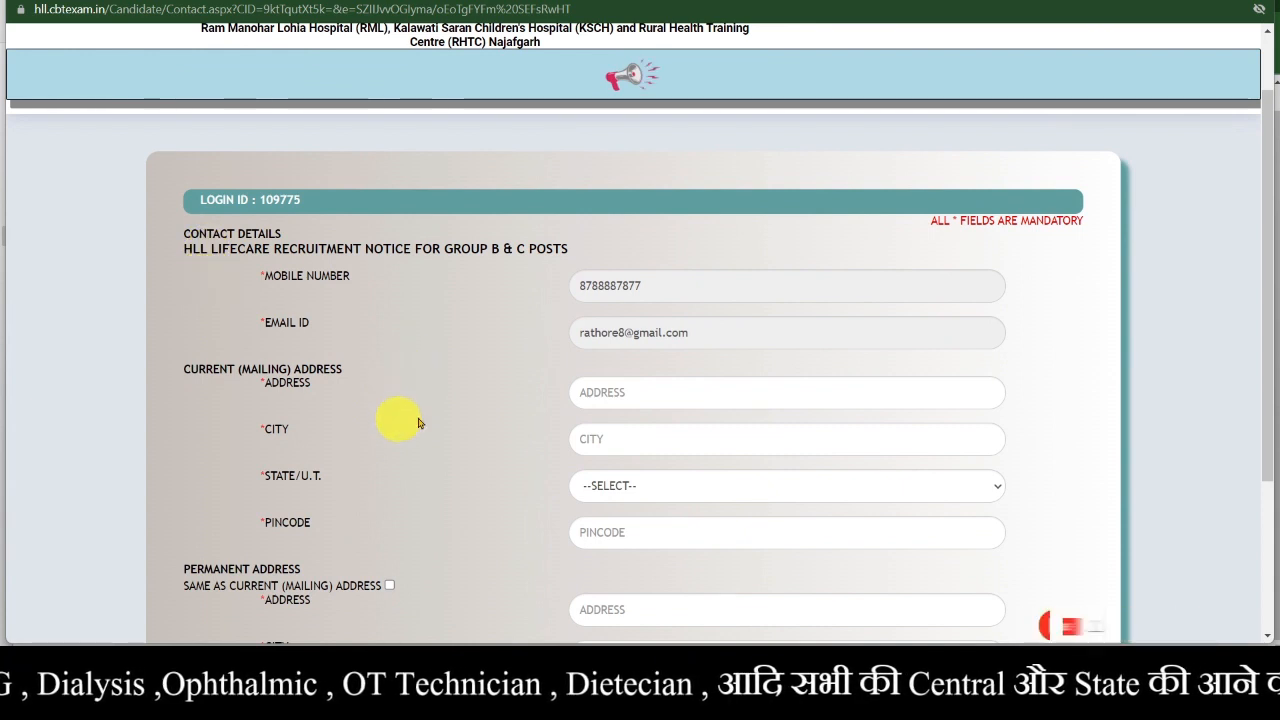
scroll(446, 459, "down", 1)
scroll(446, 459, "down", 1)
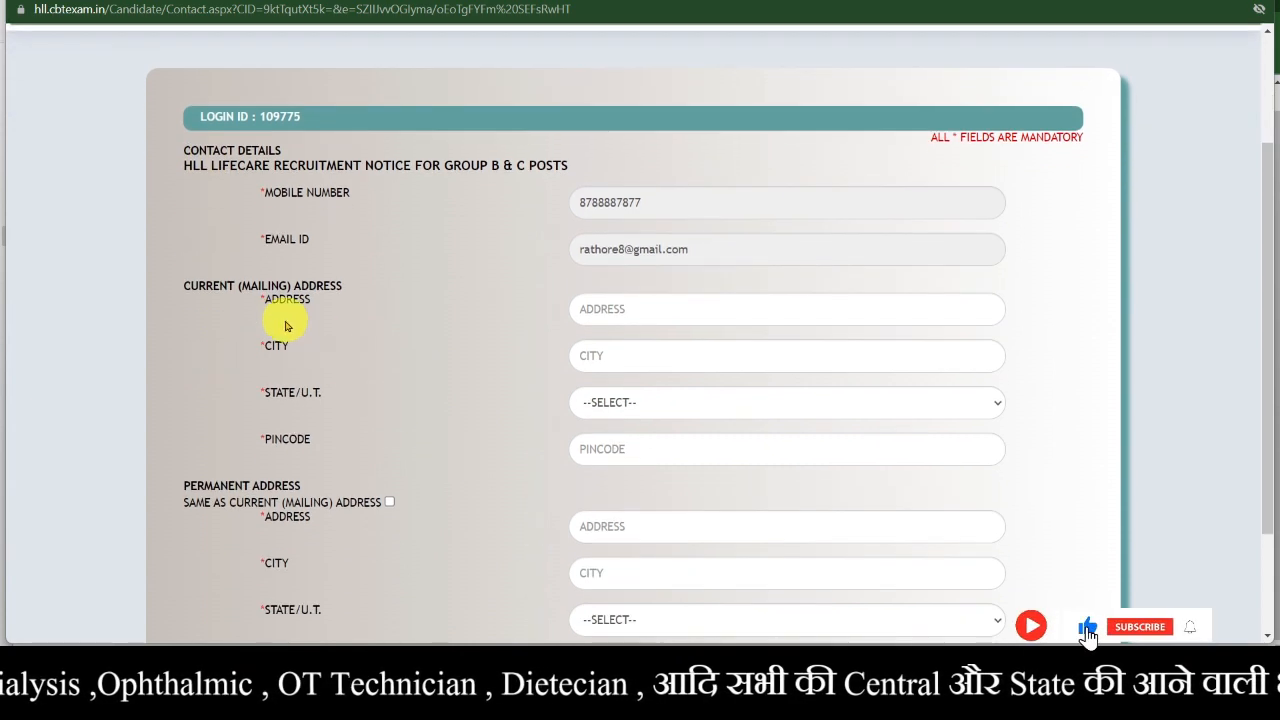
scroll(329, 409, "down", 3)
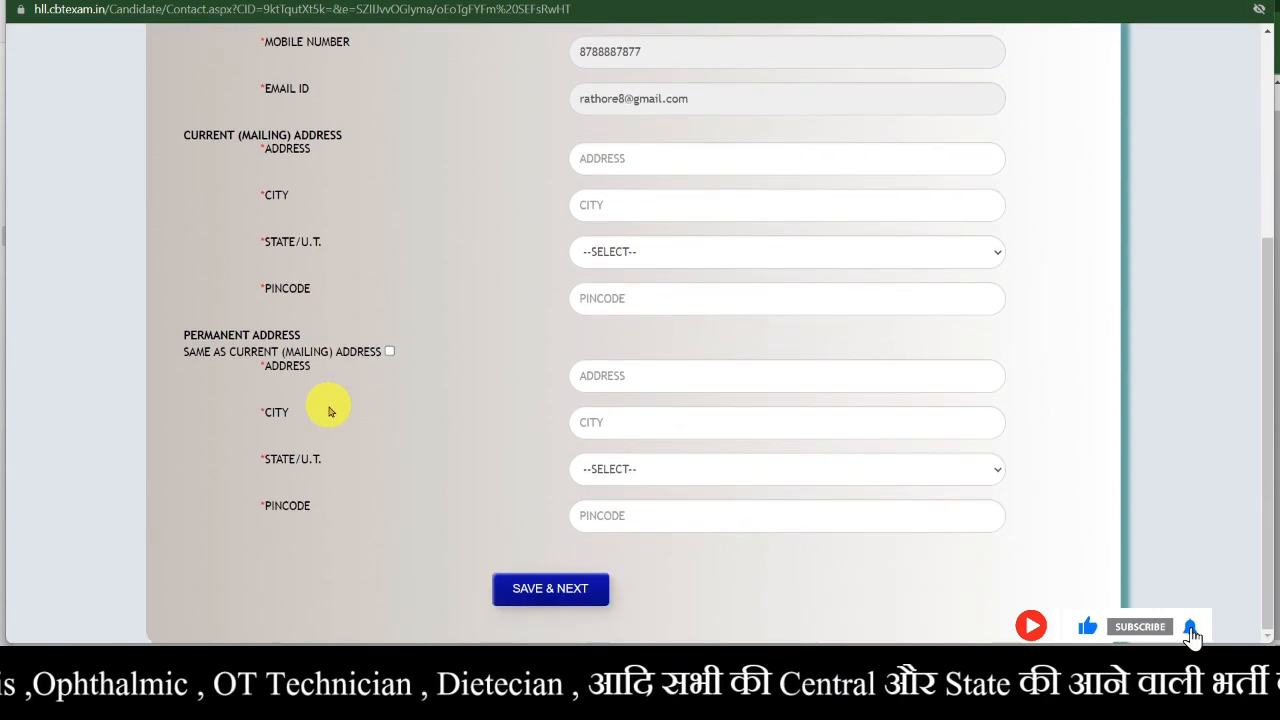
scroll(520, 437, "up", 5)
left_click(686, 409)
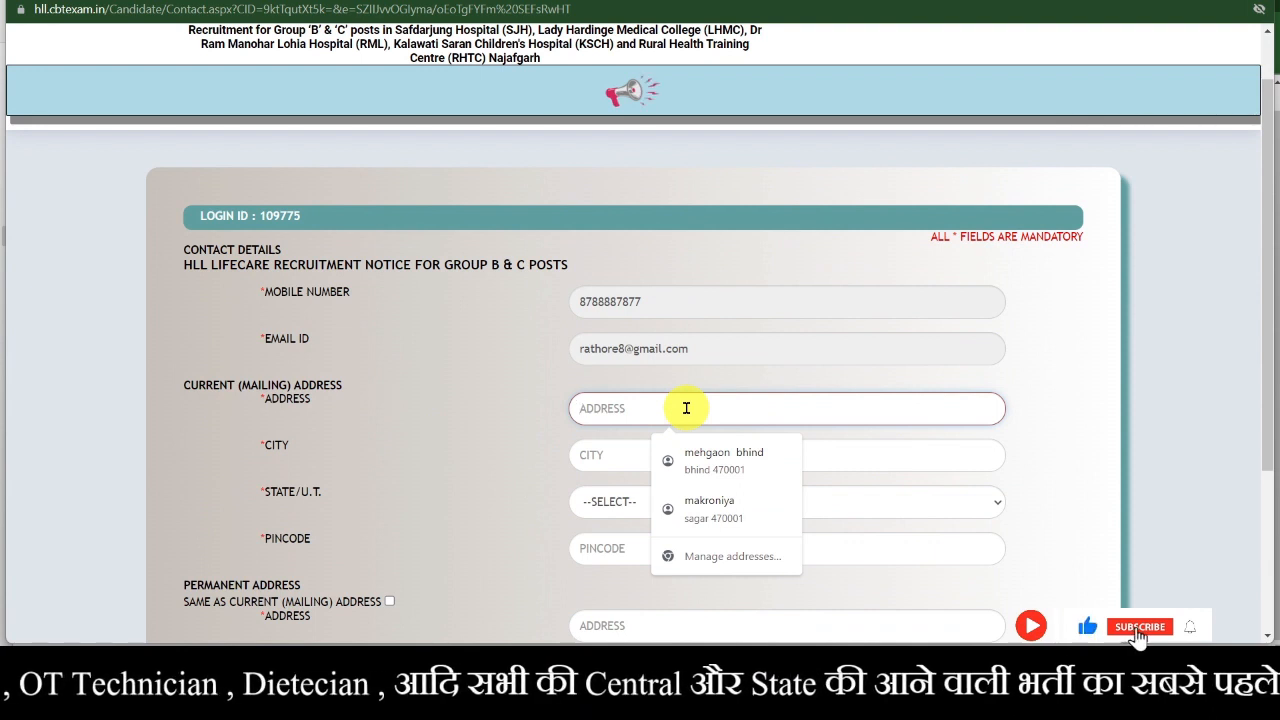
type("VIJAY NAGAR")
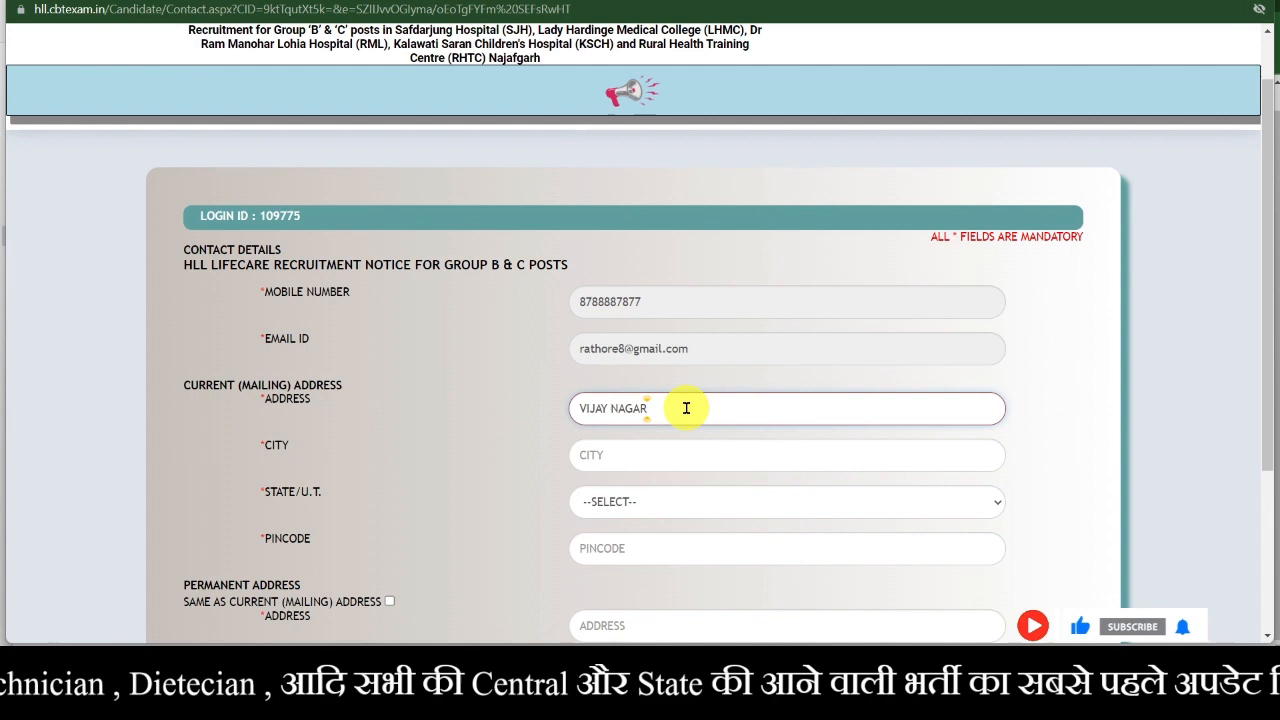
scroll(686, 408, "down", 1)
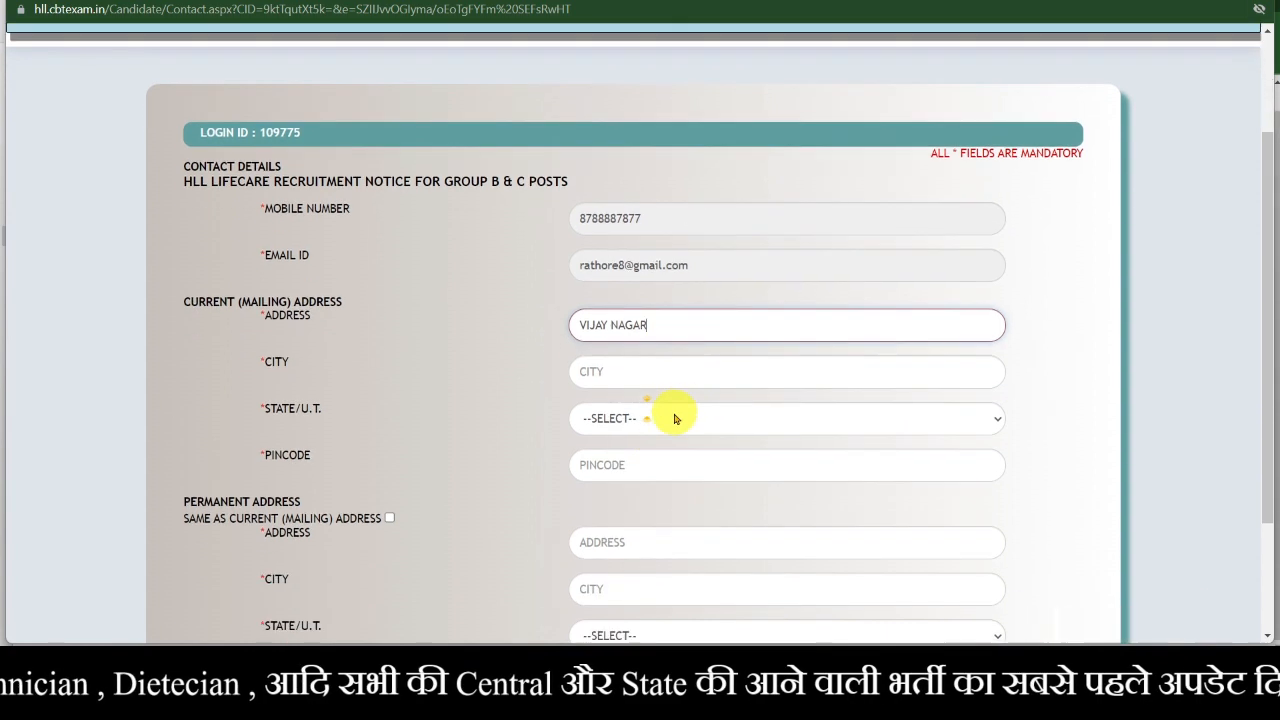
left_click(696, 368)
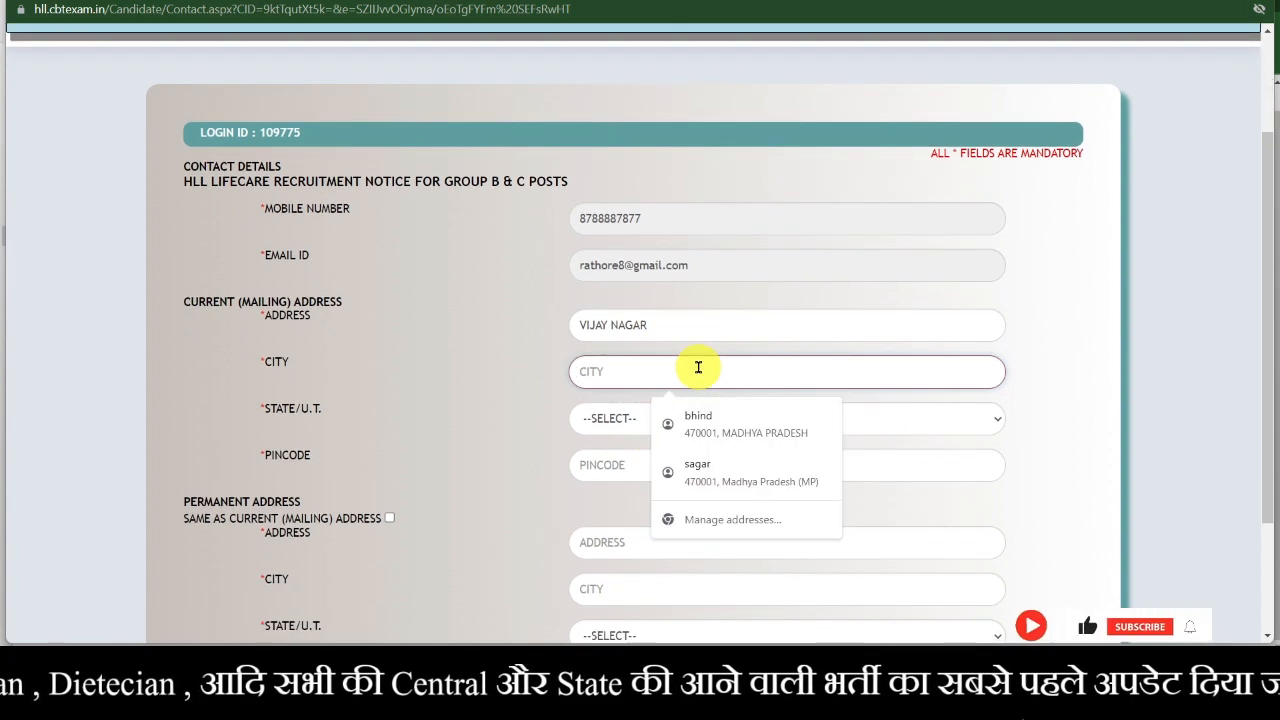
type("JABAA")
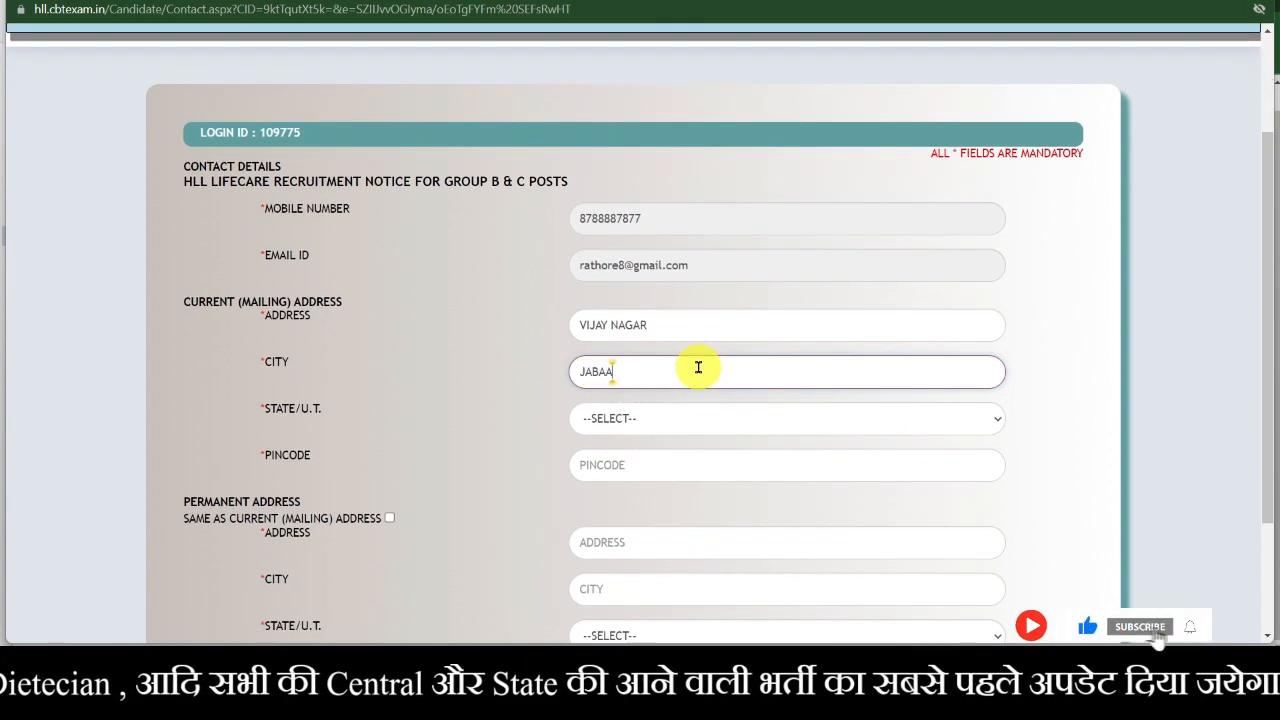
key("BackSpace")
key("BackSpace")
type("ALPUR")
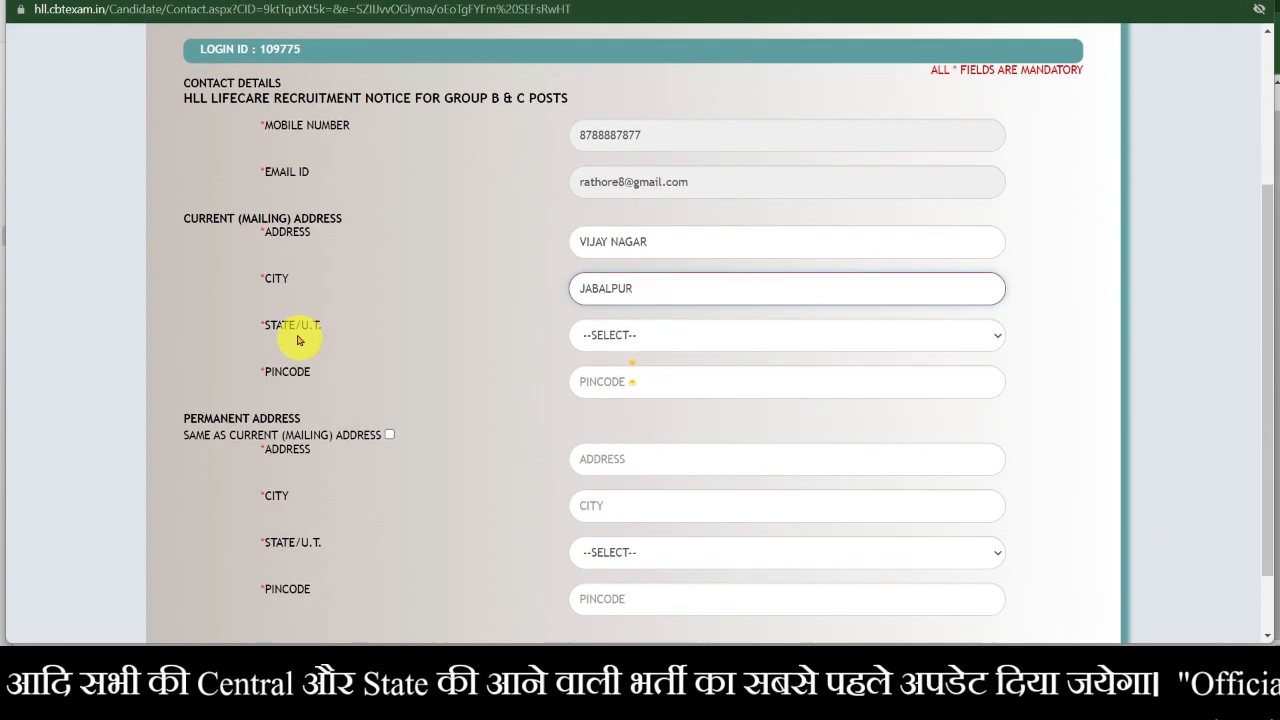
- Set the current address state to Madhya Pradesh (MP) and fill the pincode from the saved suggestion
scroll(300, 345, "down", 1)
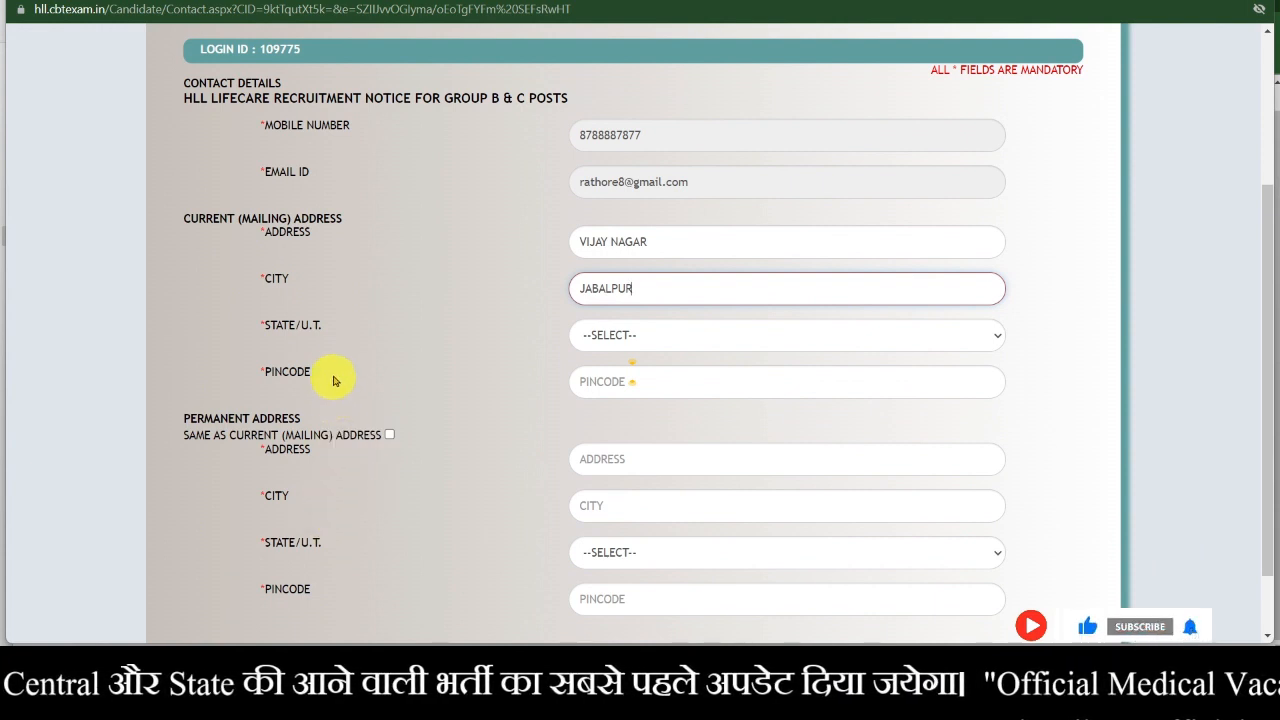
left_click(704, 341)
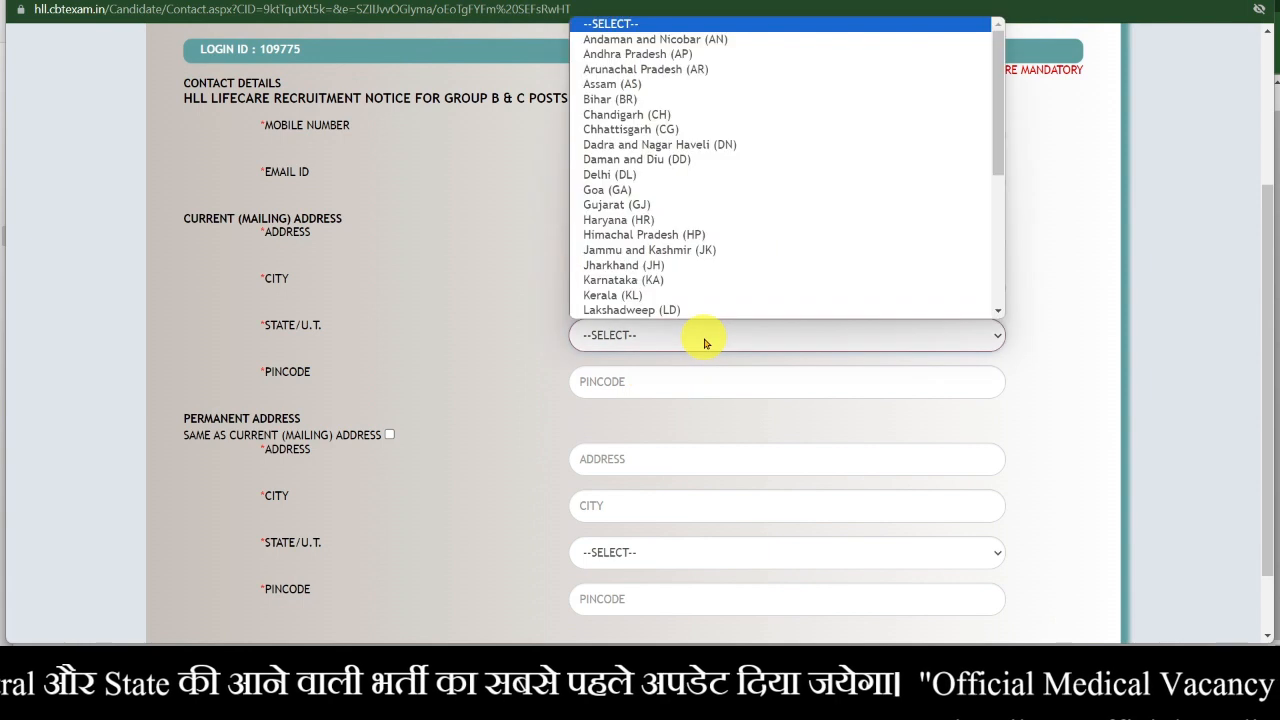
key("m")
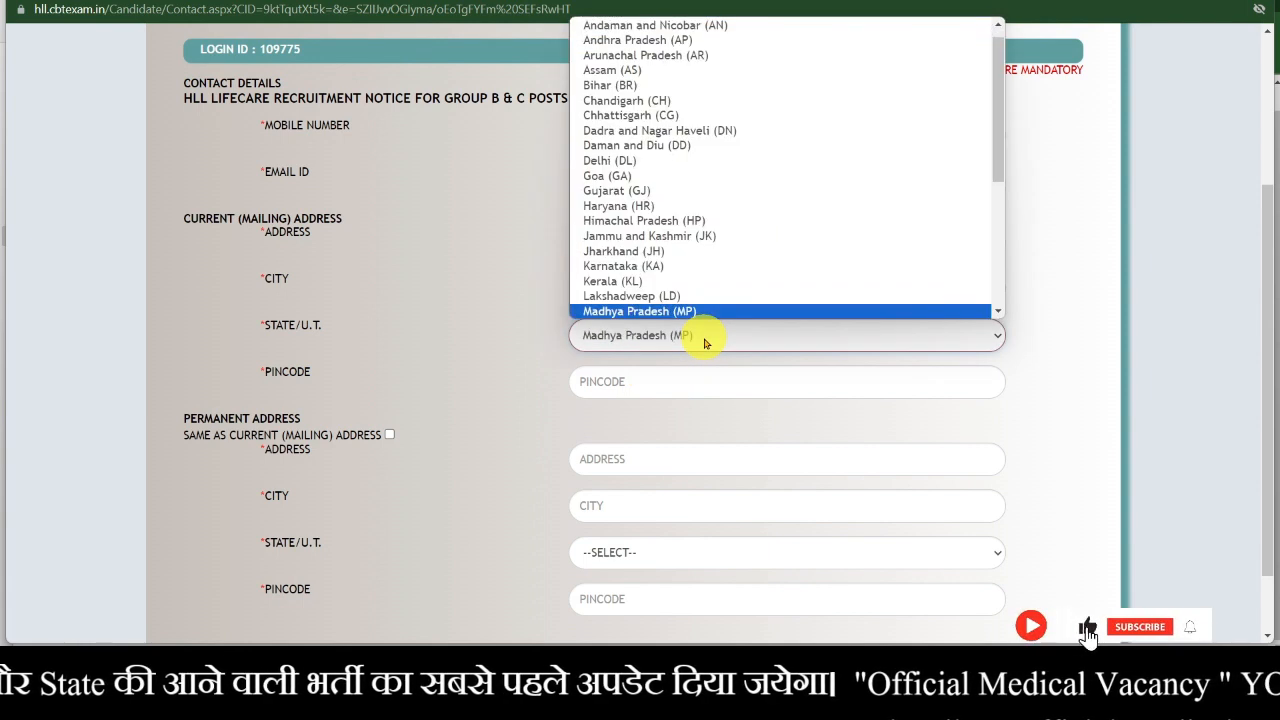
left_click(718, 313)
left_click(608, 385)
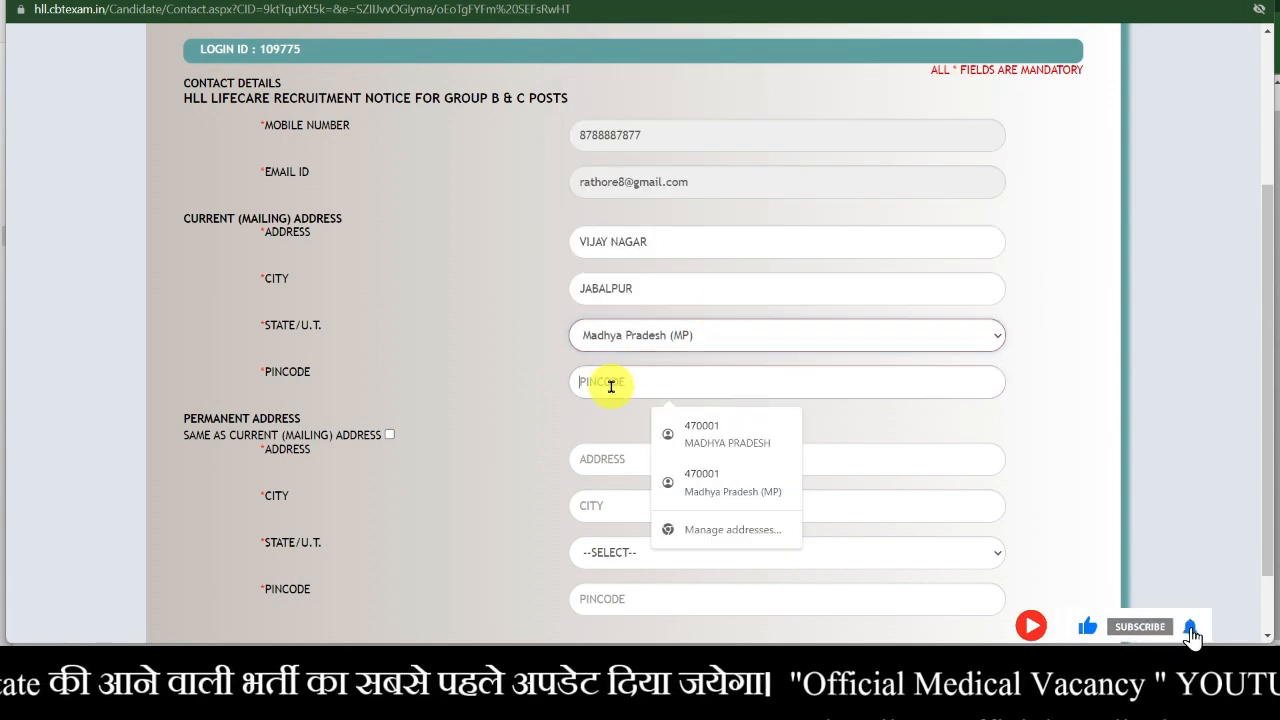
left_click(690, 435)
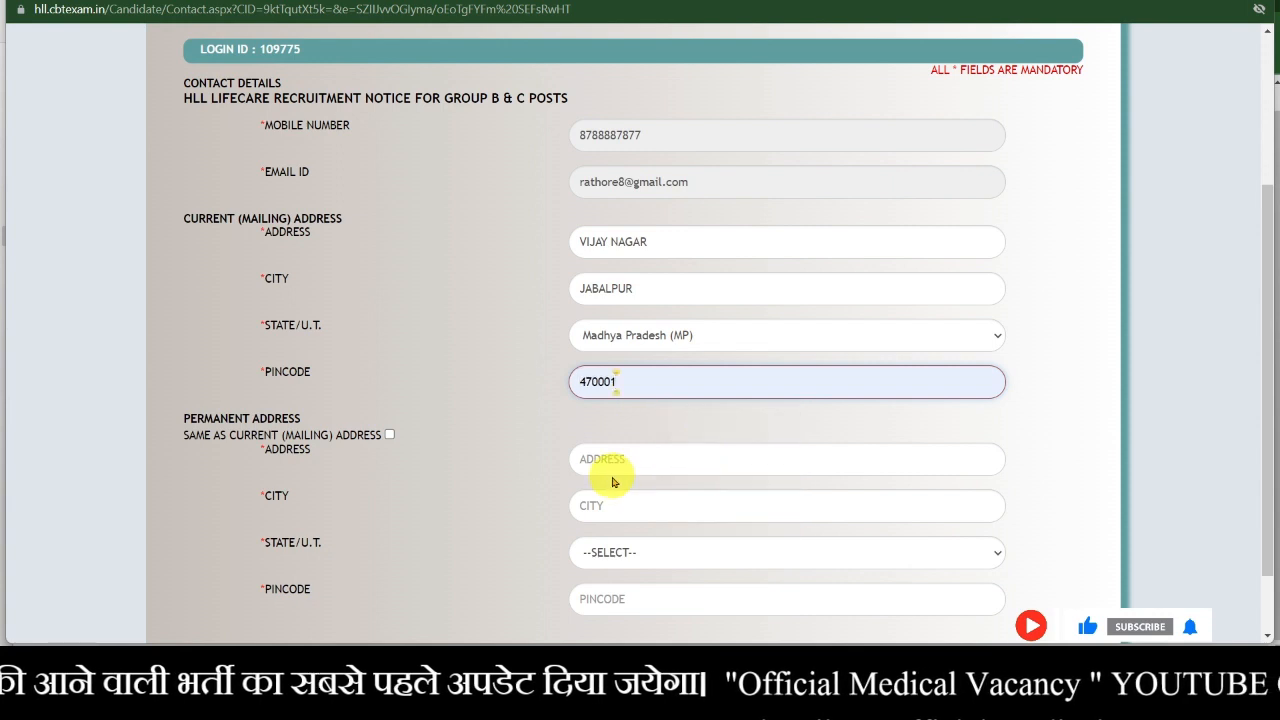
- Enter VIJAY NAGAR as the permanent address and JABALPUR as its city
scroll(521, 503, "down", 1)
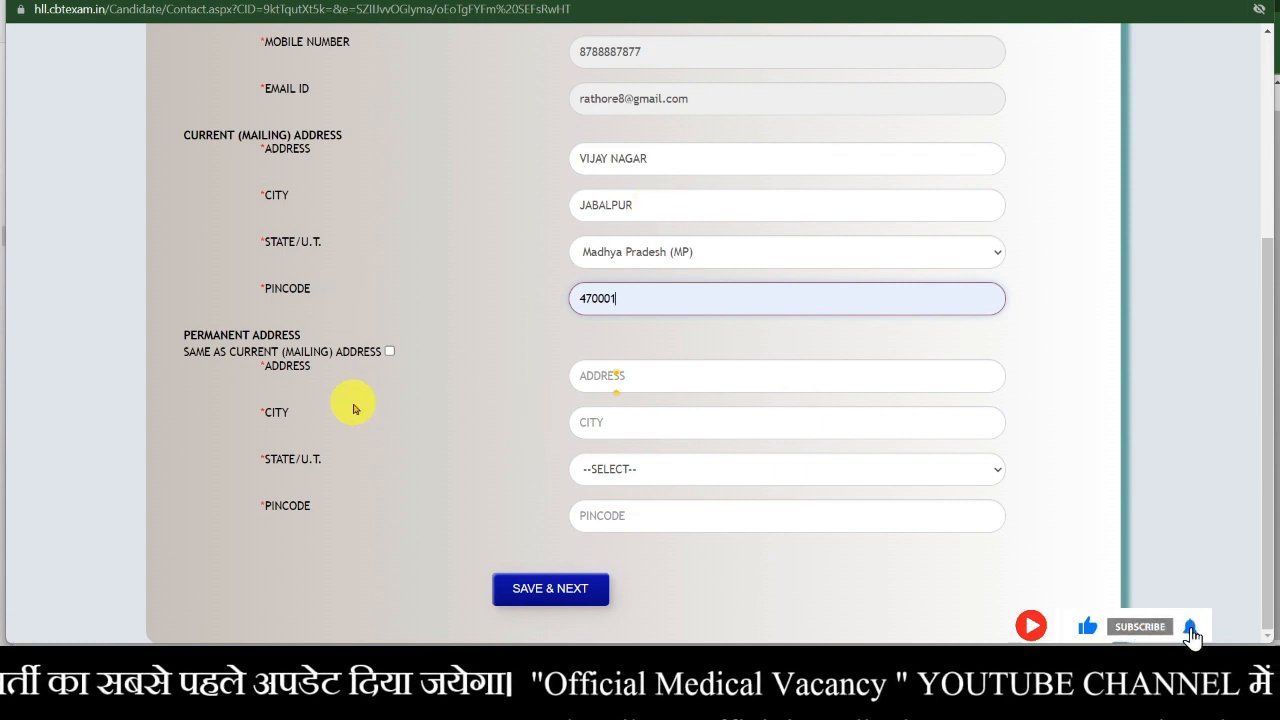
left_click(649, 382)
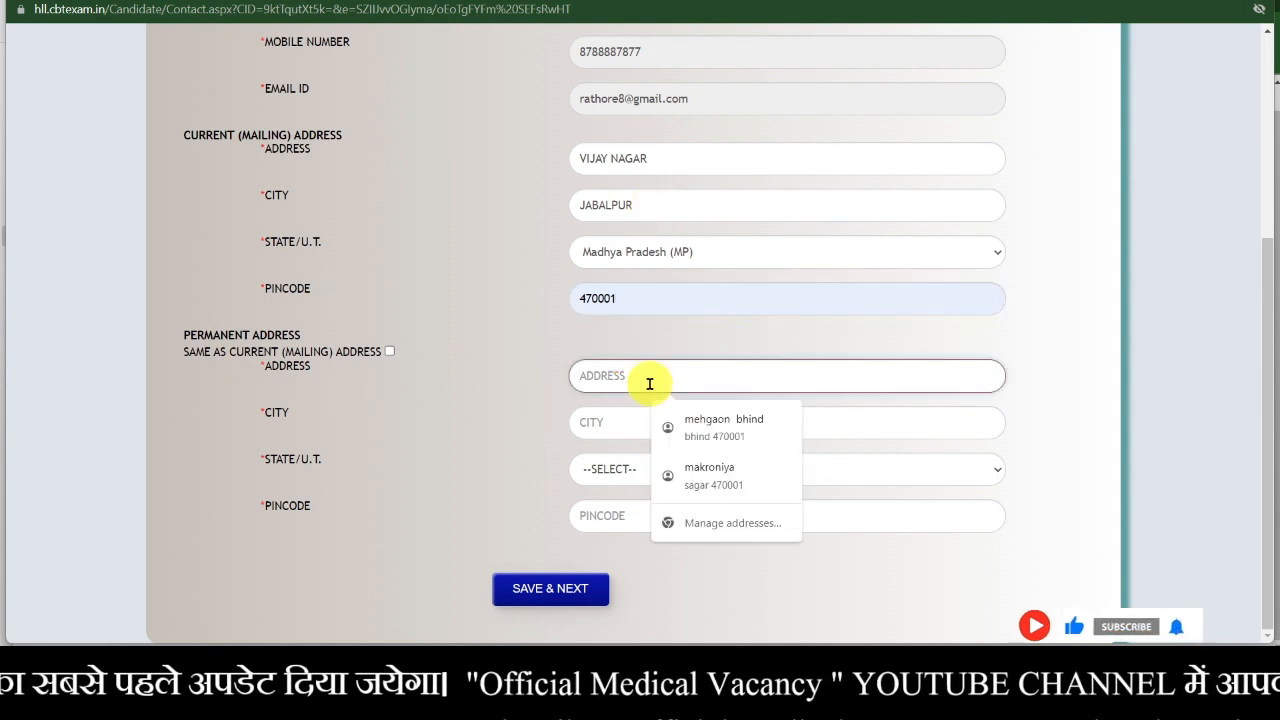
type("VIJAY")
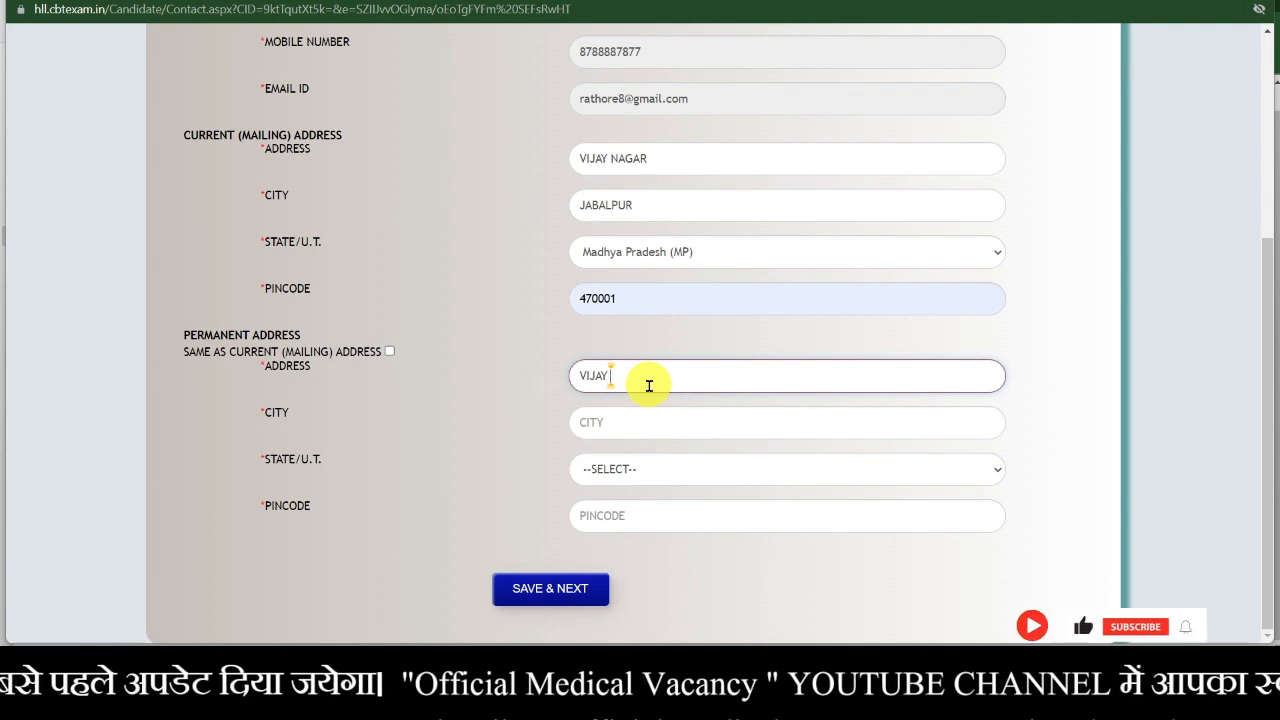
type(" NAGAR")
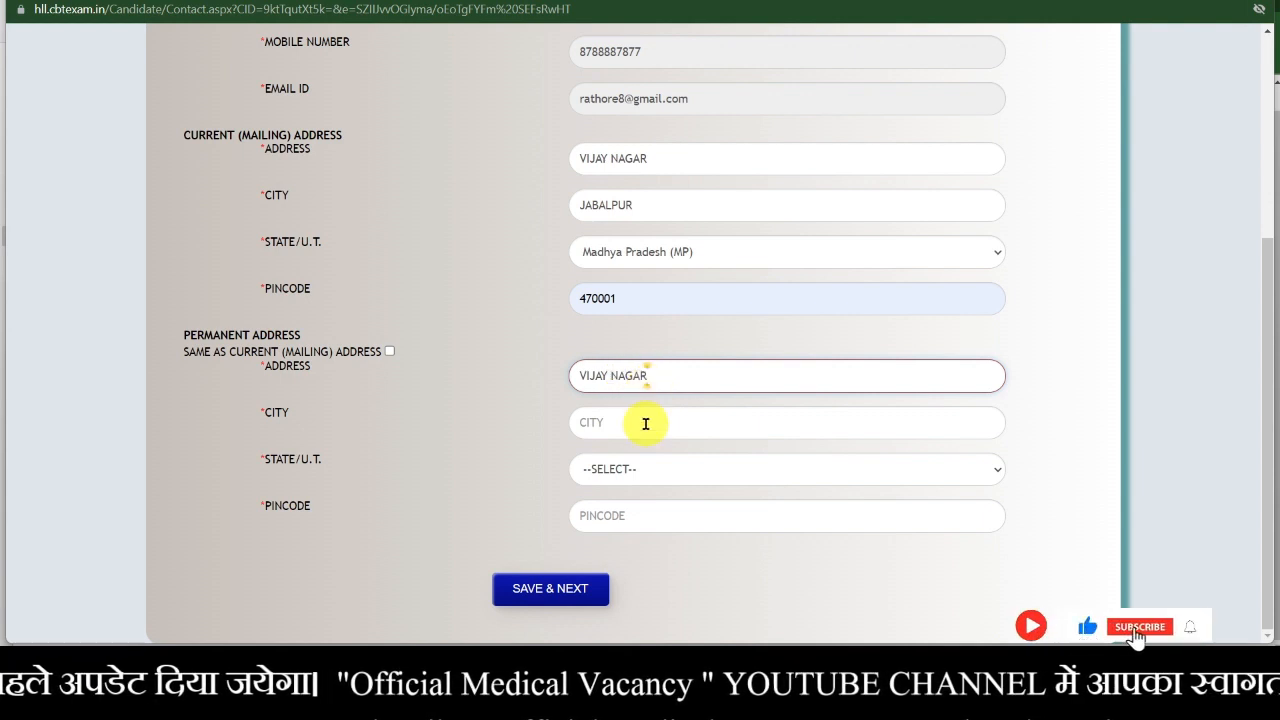
left_click(645, 424)
type("JABALPUR")
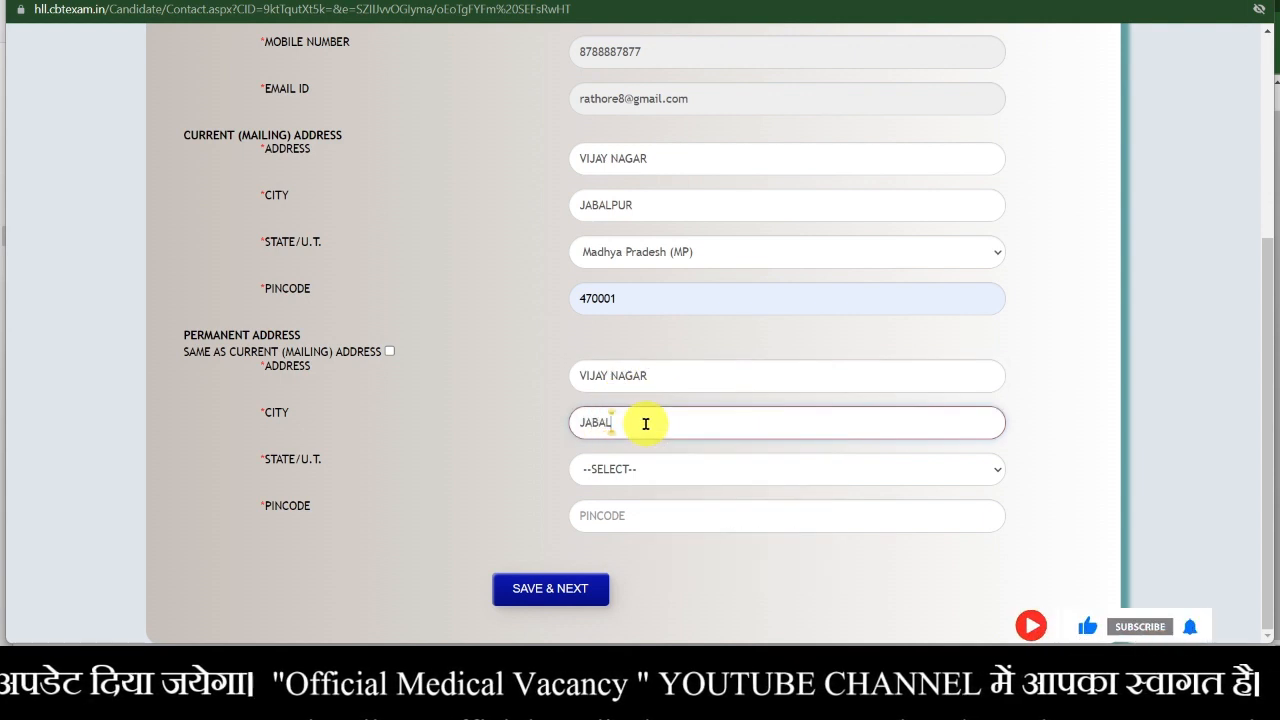
- Set the permanent state to Madhya Pradesh (MP) and PIN code 470001, then save the contact details
left_click(646, 477)
key("m")
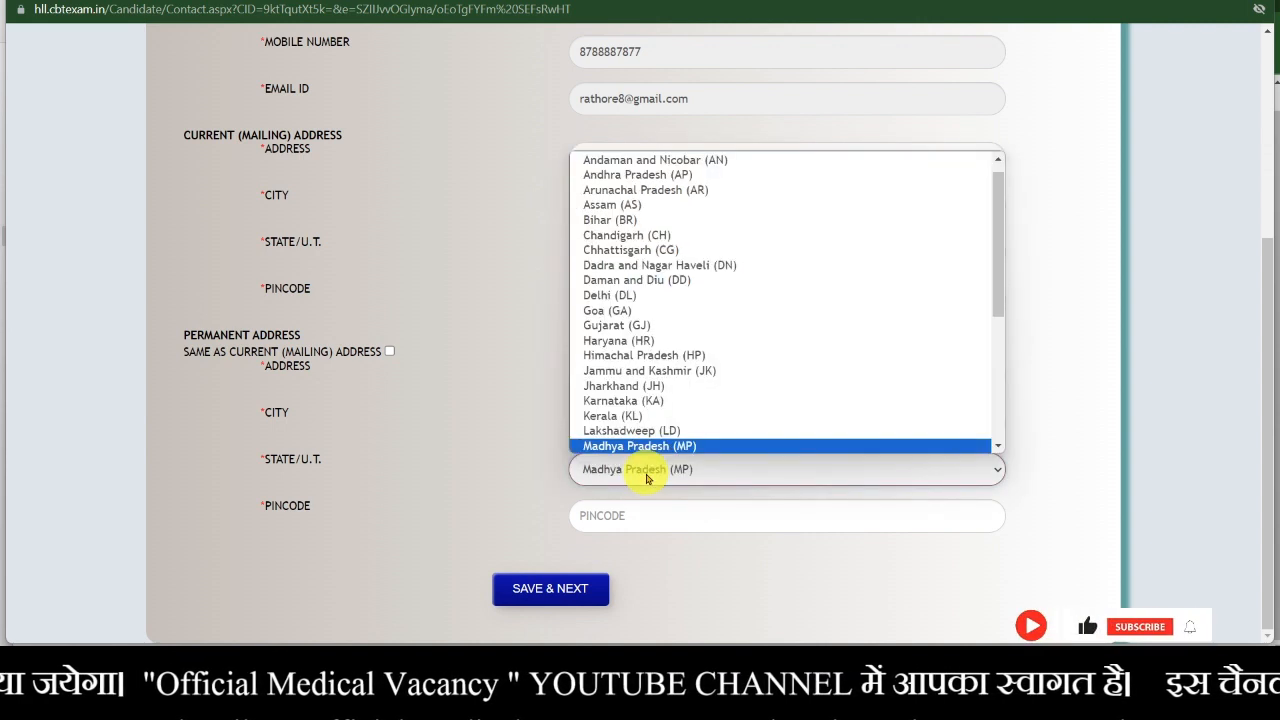
scroll(763, 451, "down", 1)
left_click(763, 451)
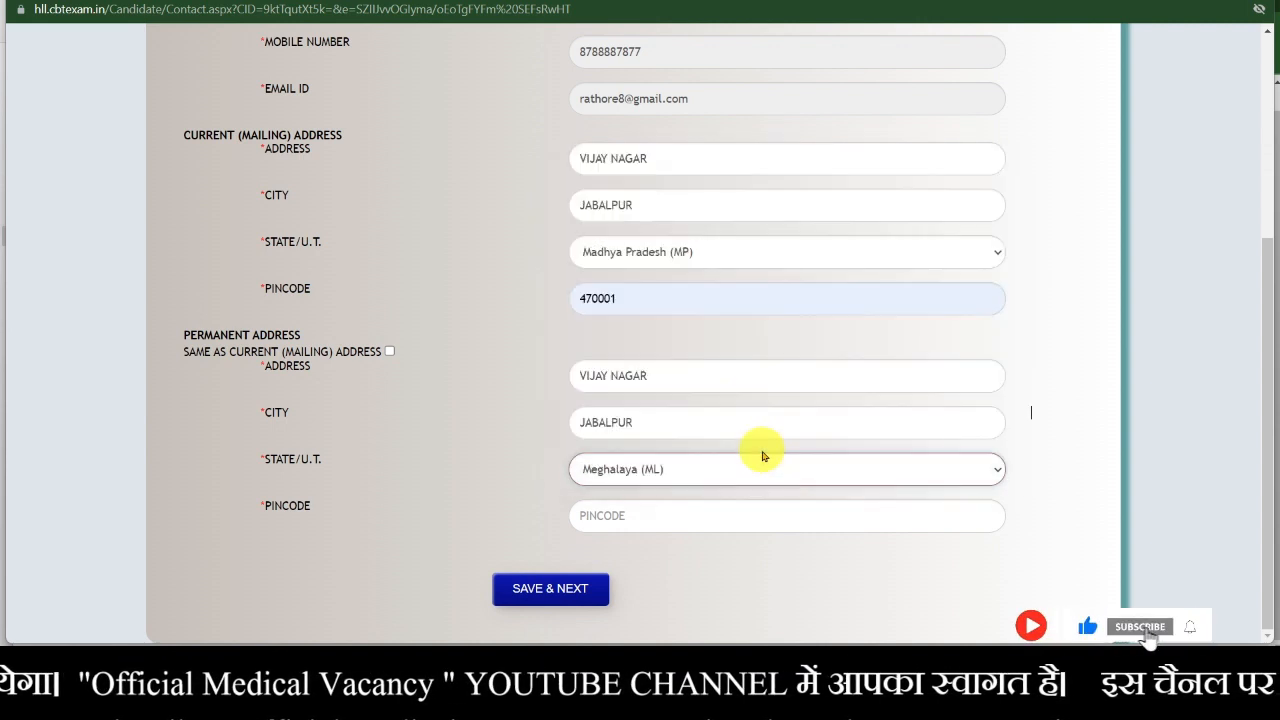
left_click(763, 451)
left_click(731, 484)
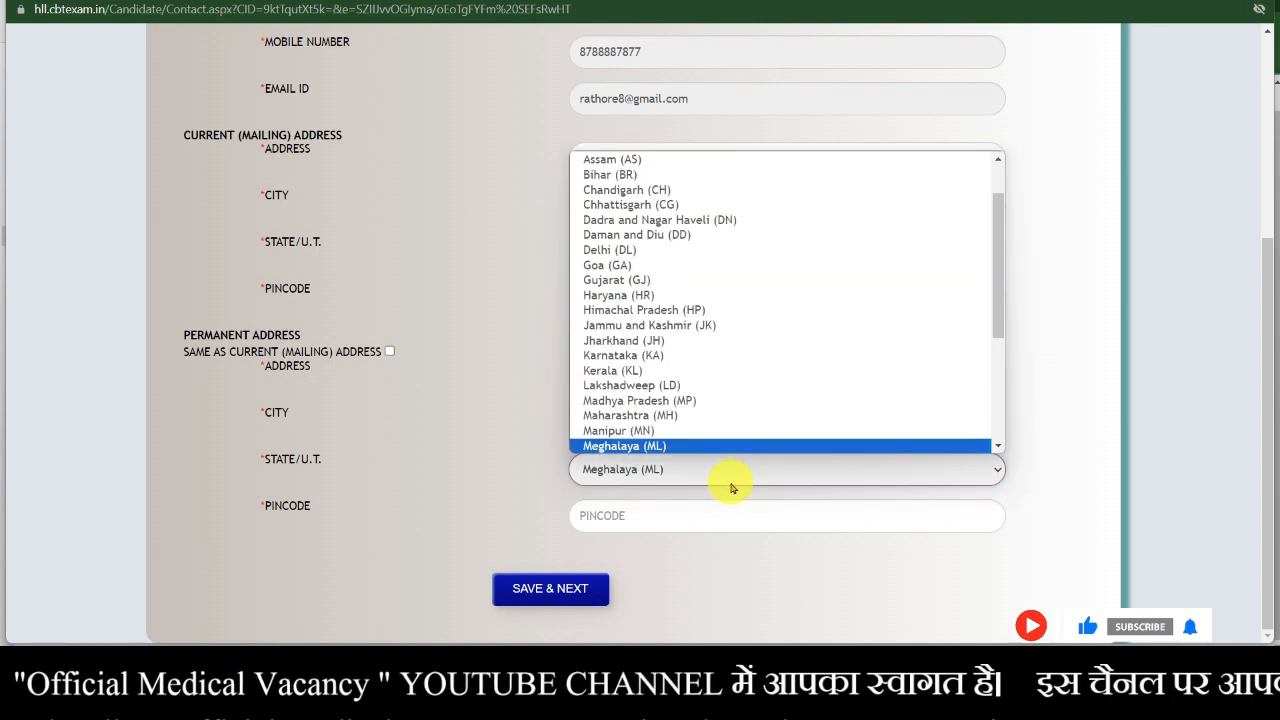
key("Down")
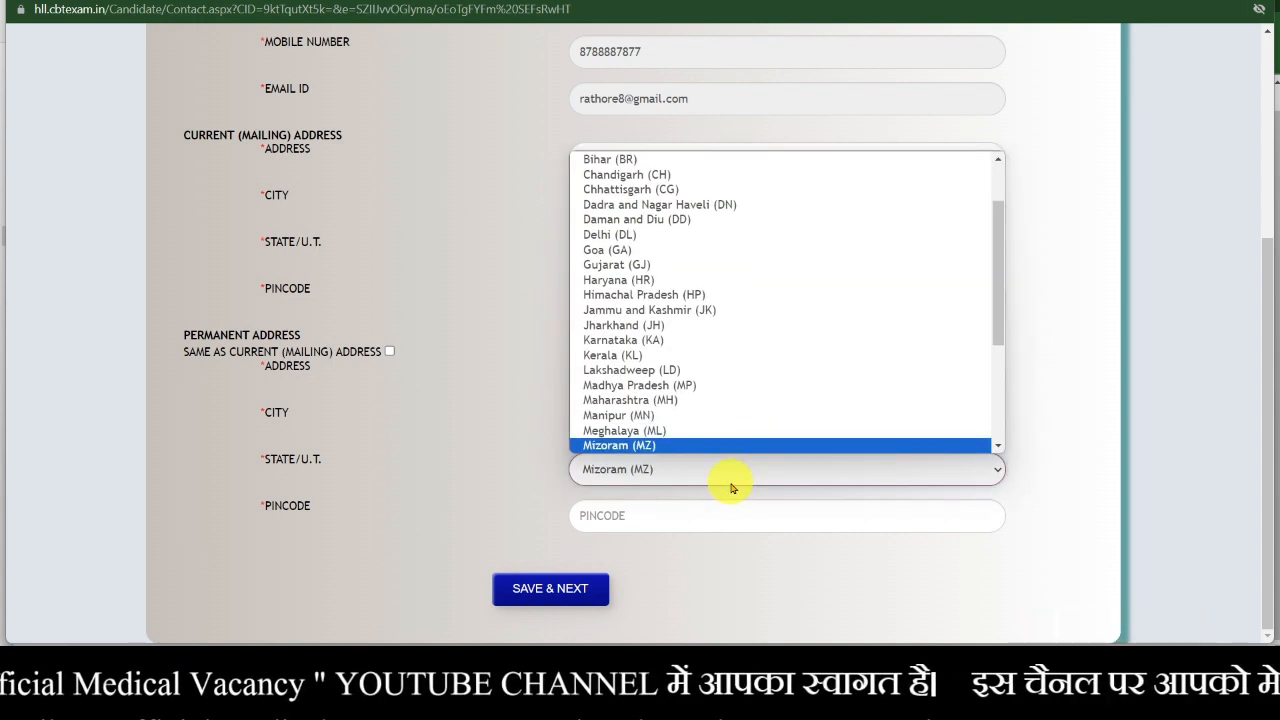
left_click(683, 385)
left_click(613, 520)
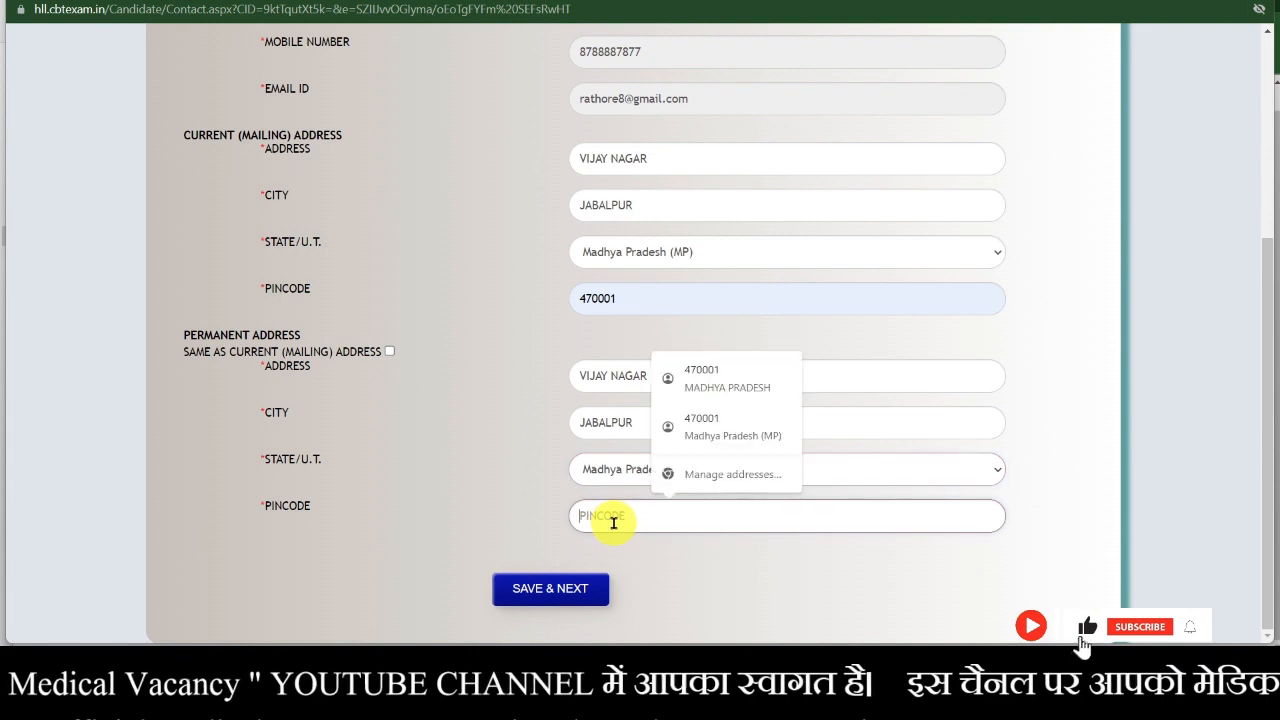
left_click(700, 378)
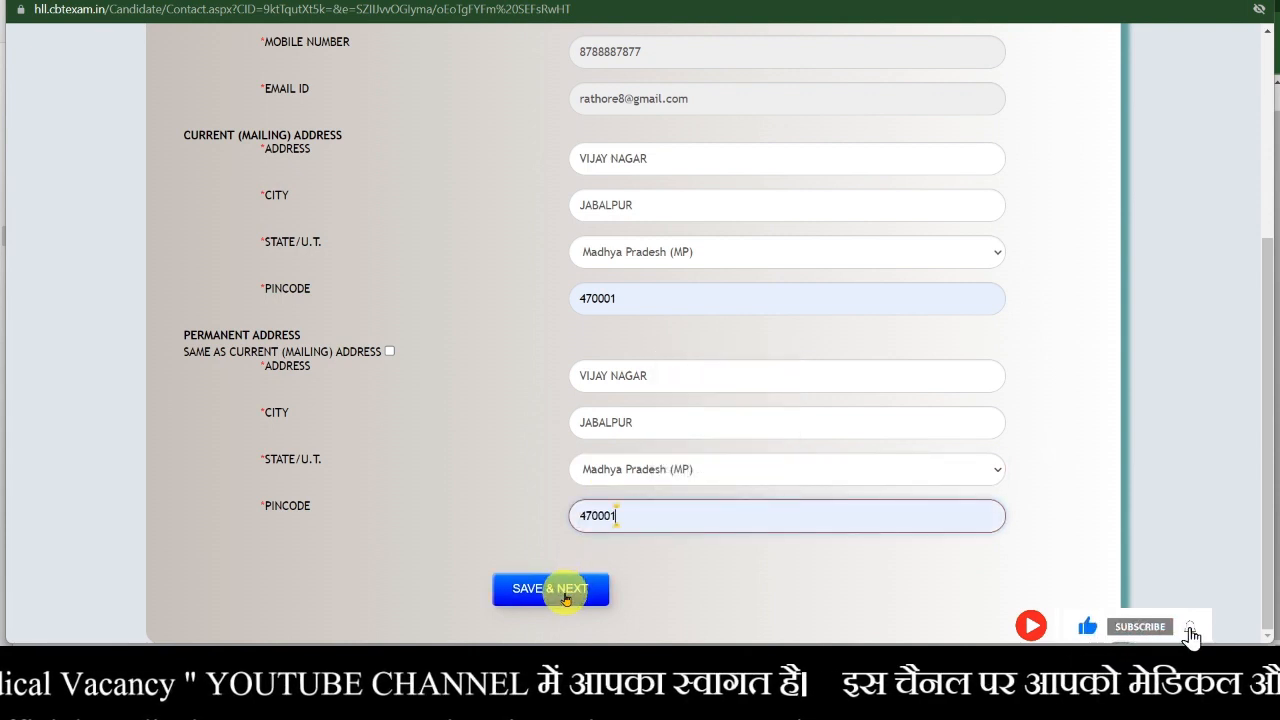
left_click(566, 598)
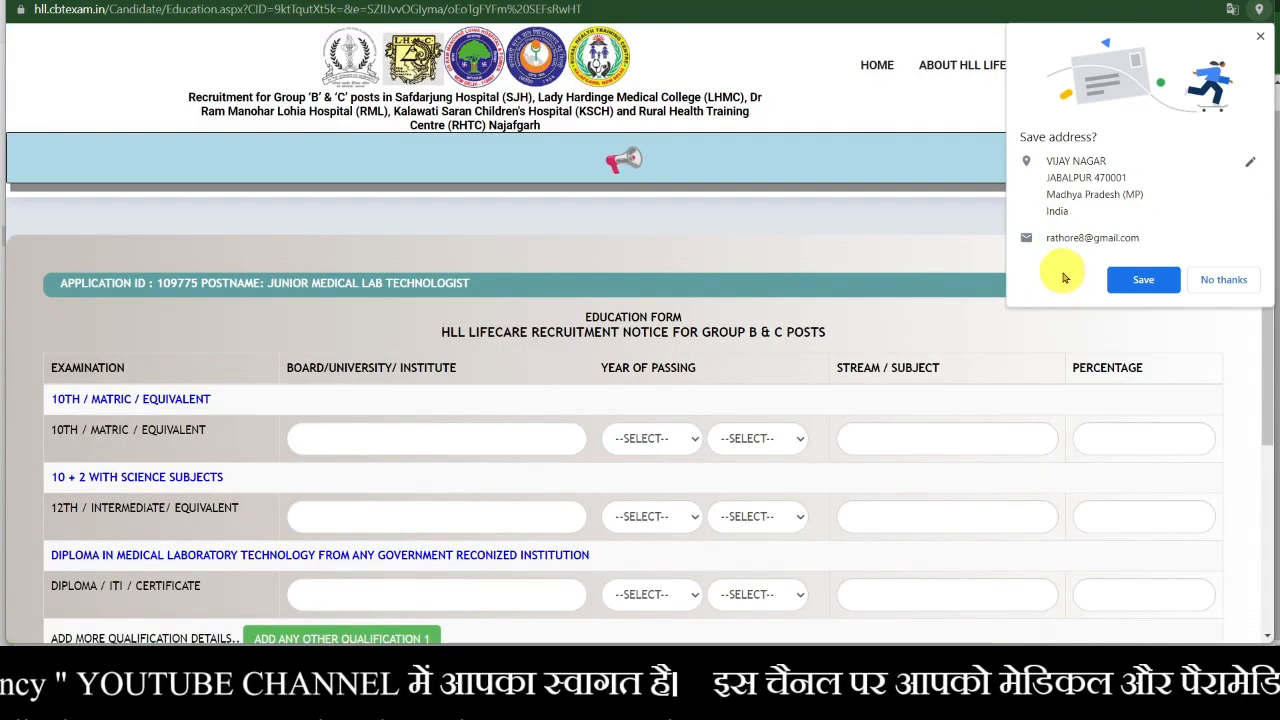
- Save the address in Chrome's prompt and scroll through the empty Education form
left_click(1143, 279)
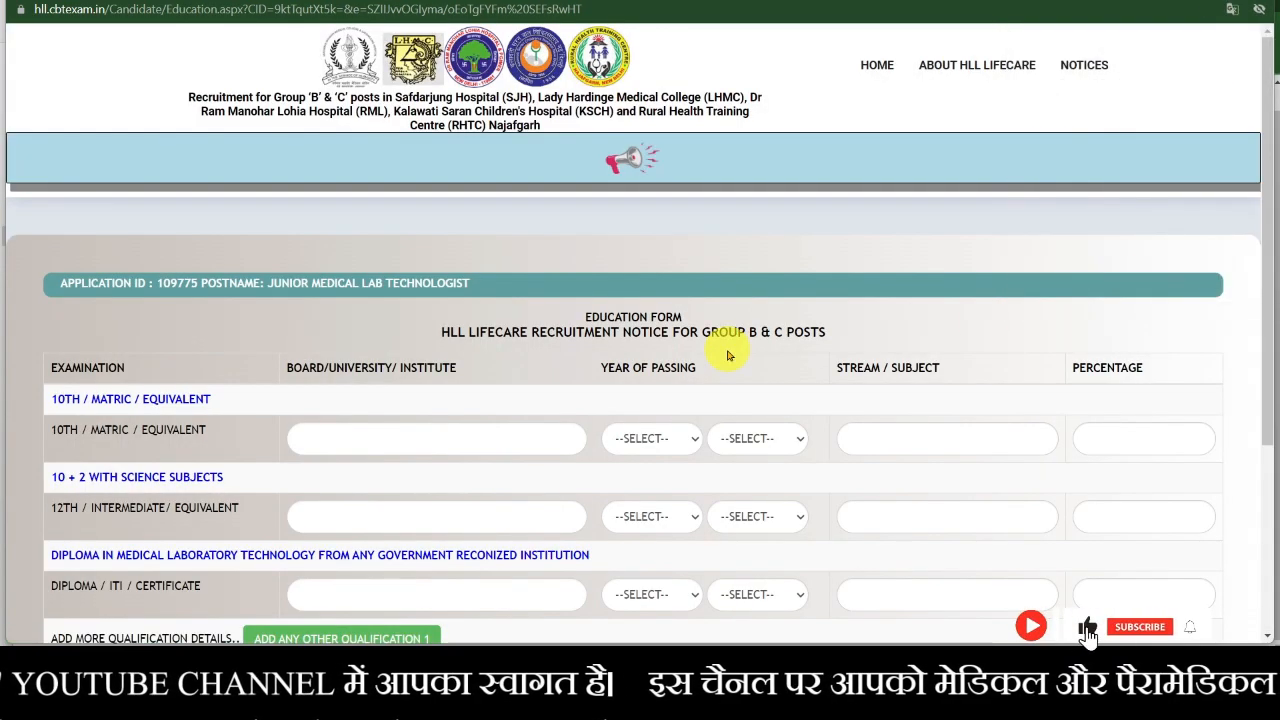
scroll(728, 355, "down", 1)
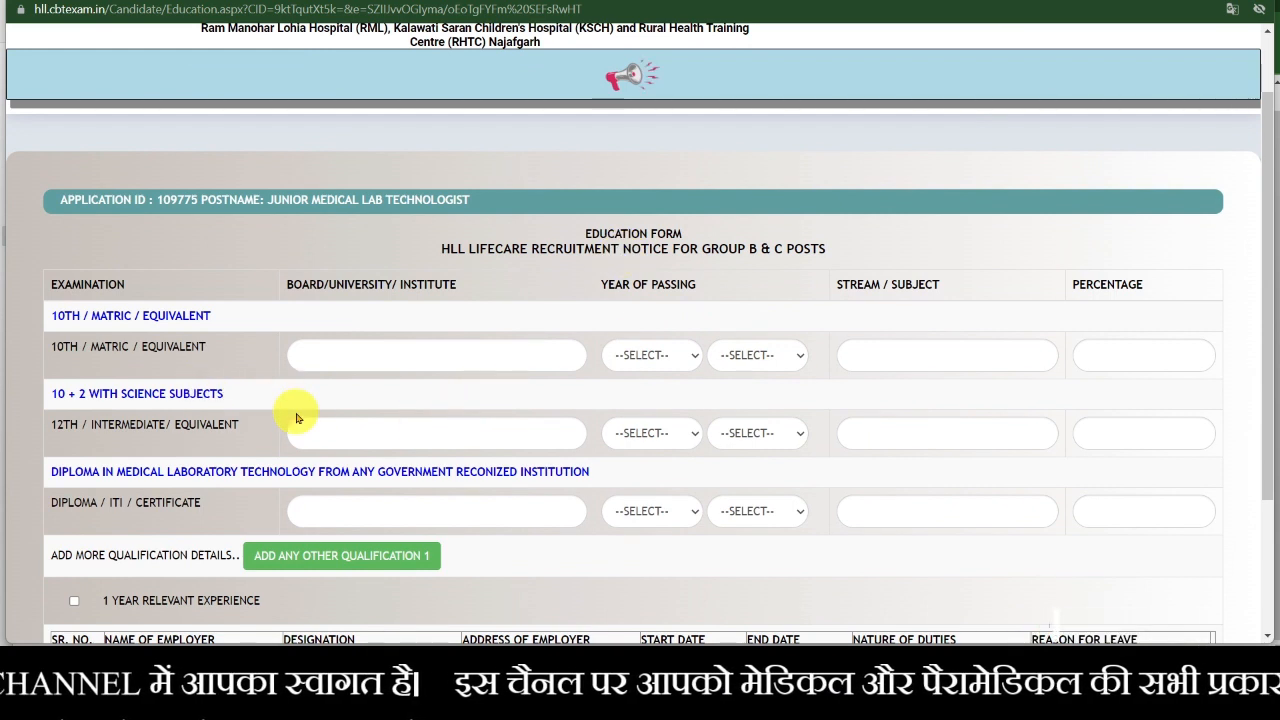
scroll(86, 340, "down", 1)
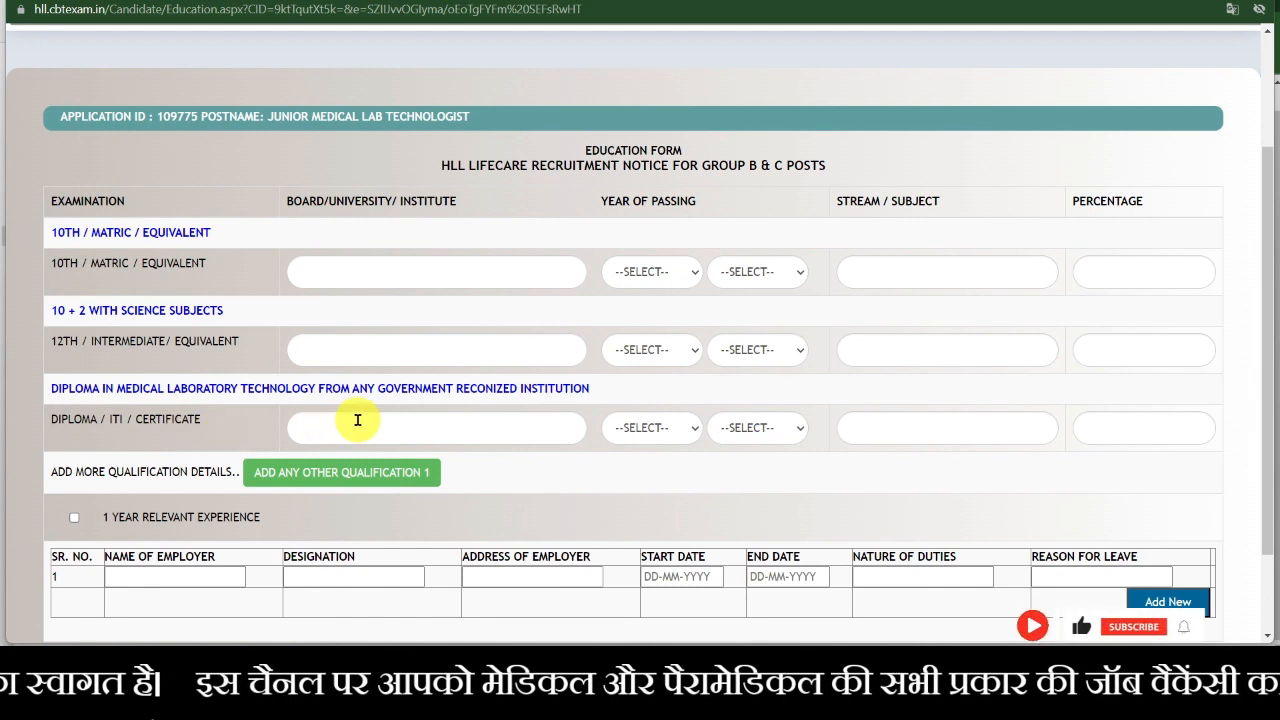
scroll(532, 417, "down", 1)
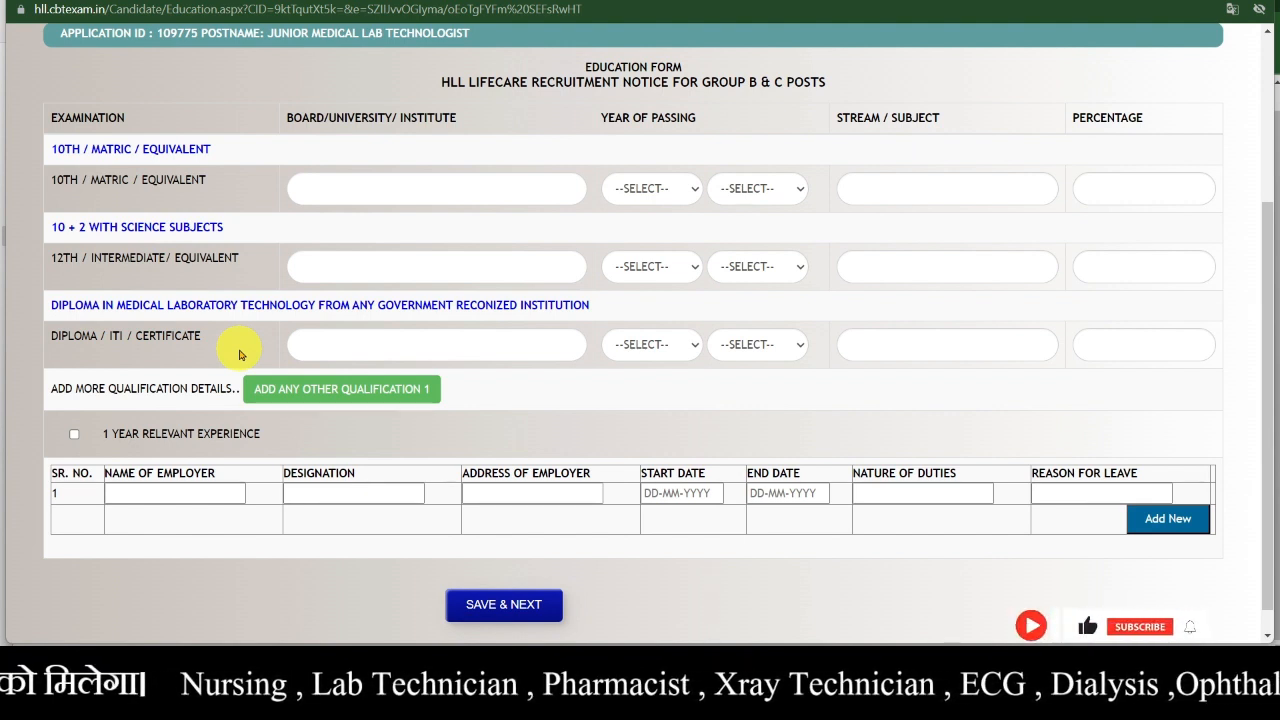
scroll(239, 354, "up", 1)
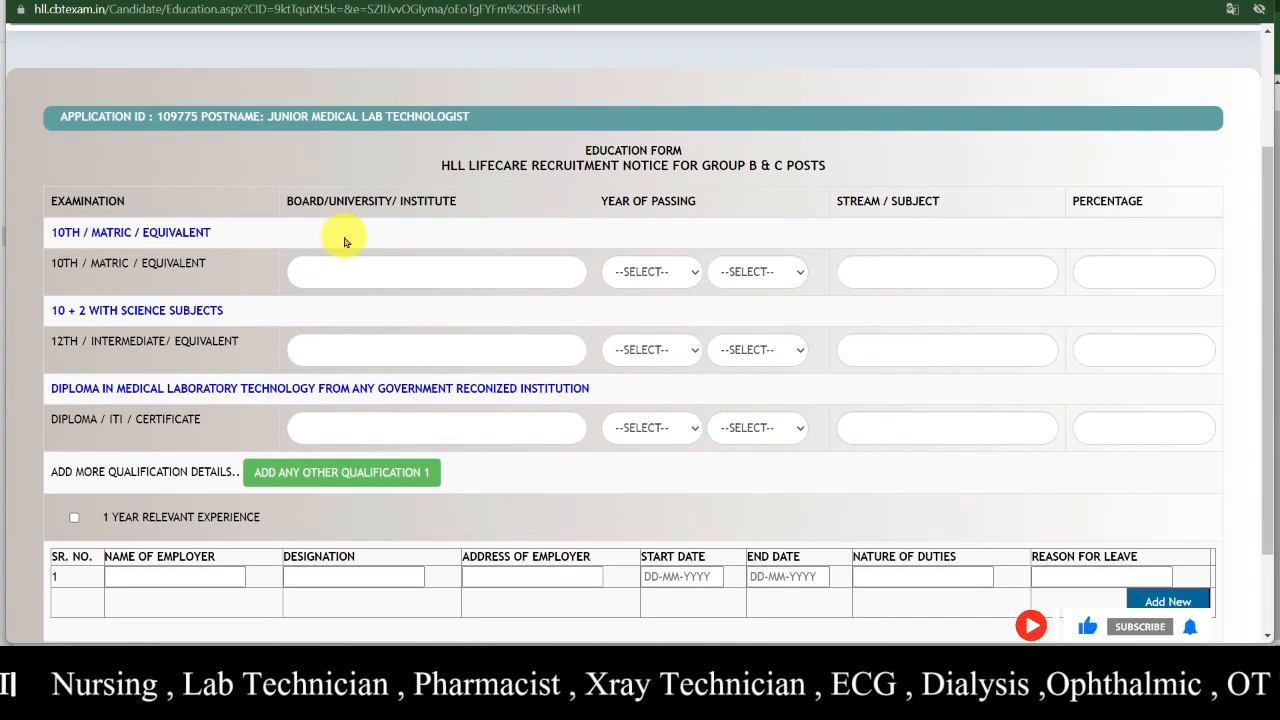
- Fill the 10th row: MP BOARD, passed MAR 2011, ALL SUBJECT, 76 percent
left_click(407, 281)
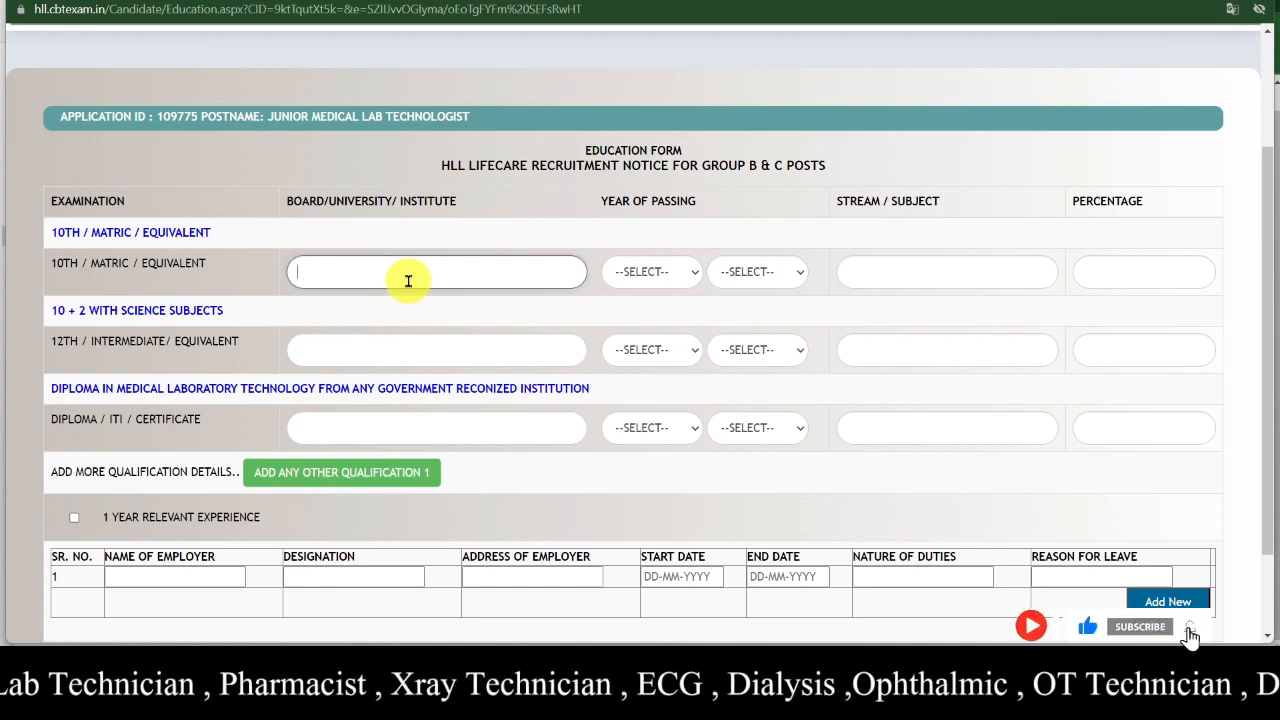
type("MP BO")
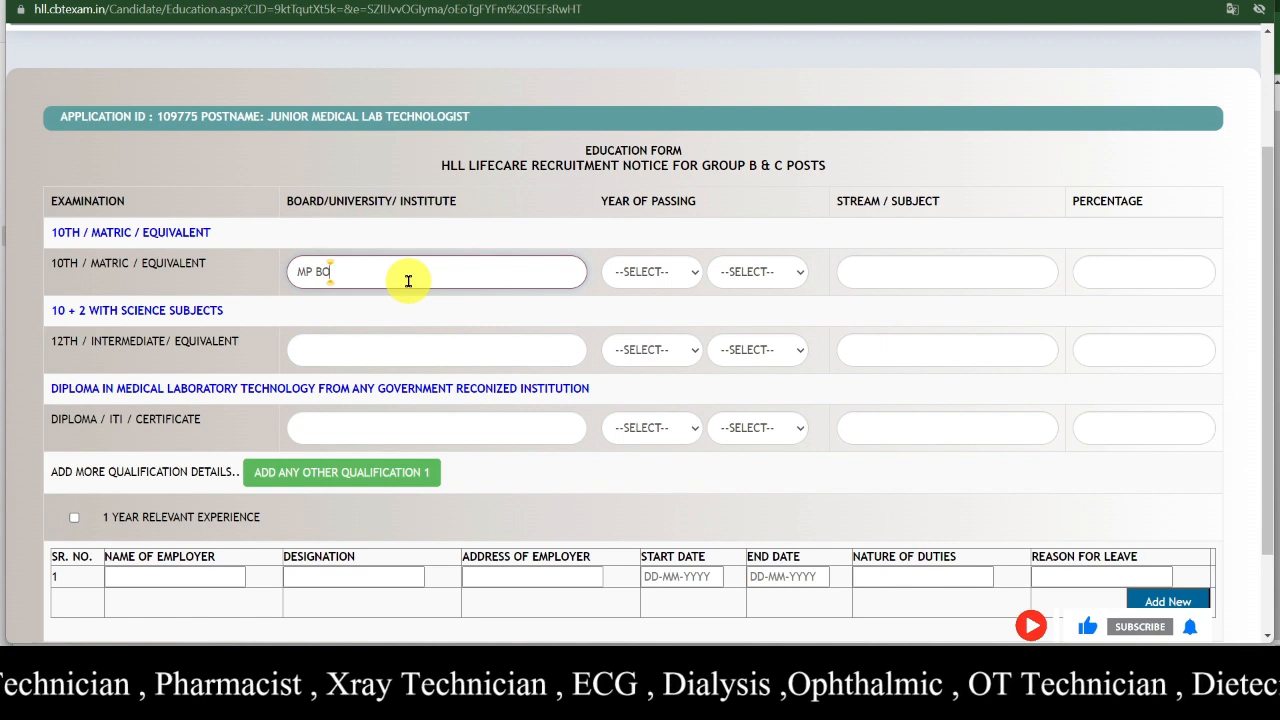
type("ARD")
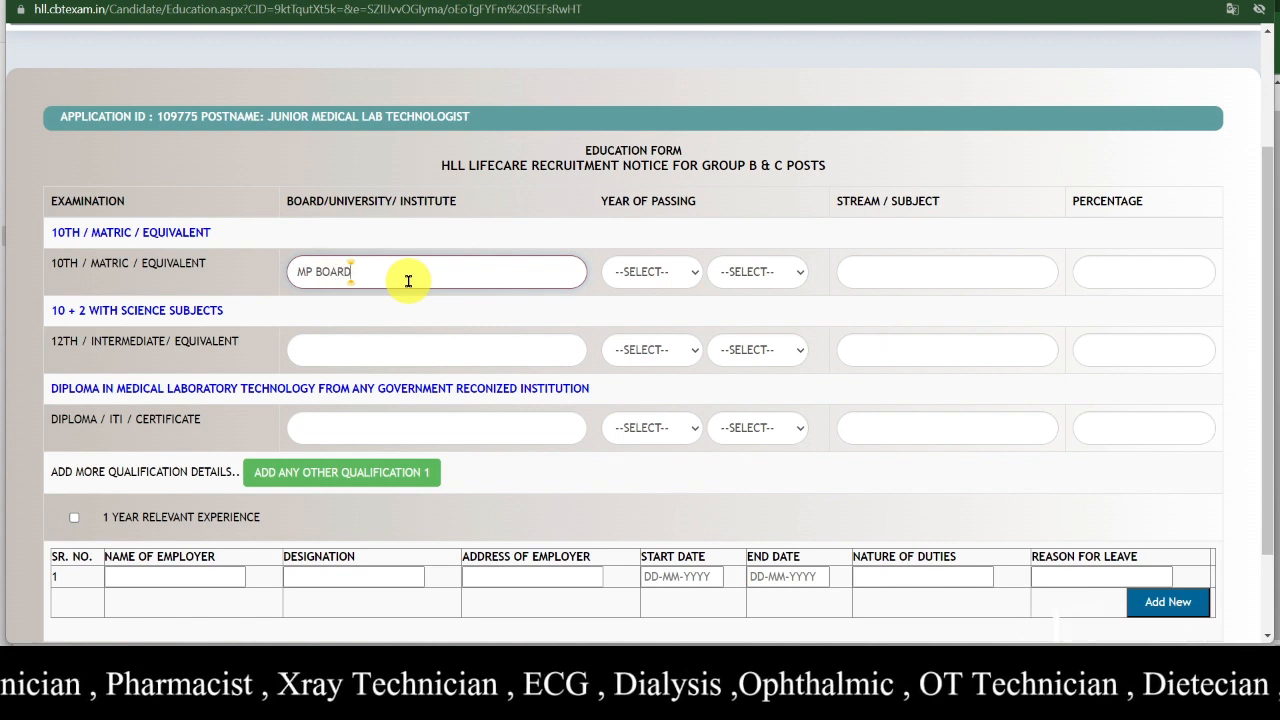
left_click(669, 271)
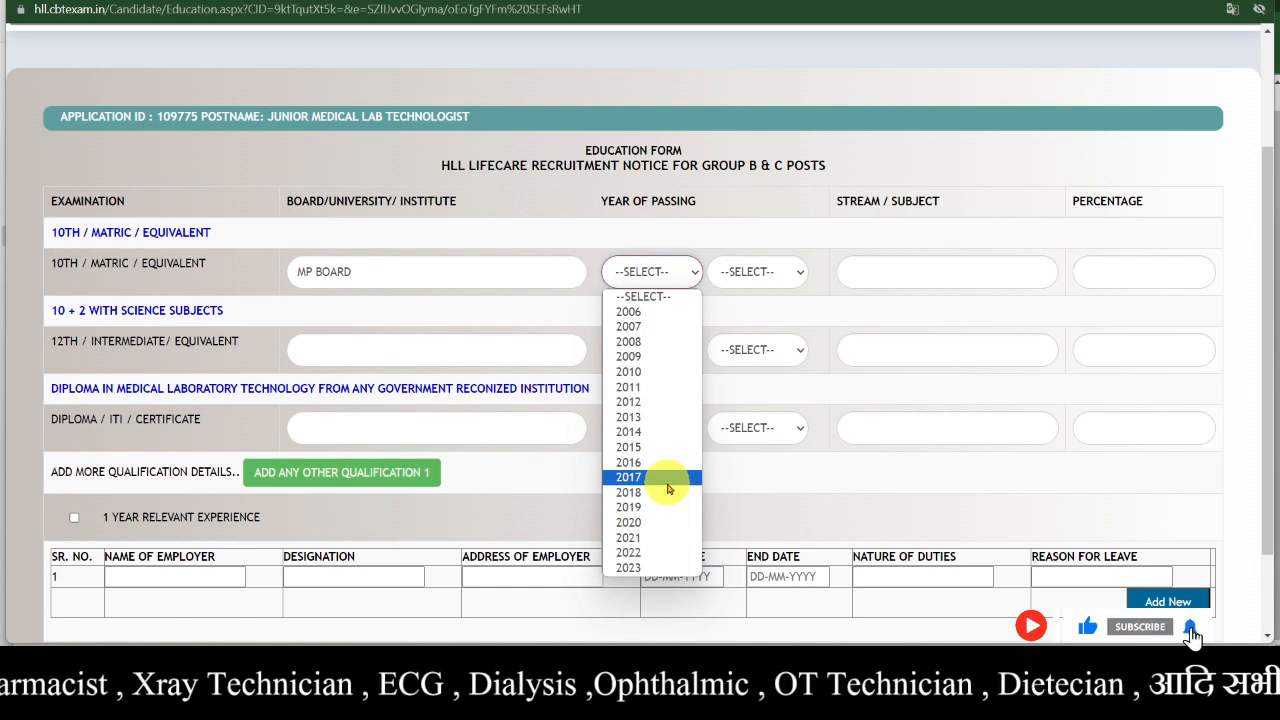
left_click(663, 387)
left_click(768, 276)
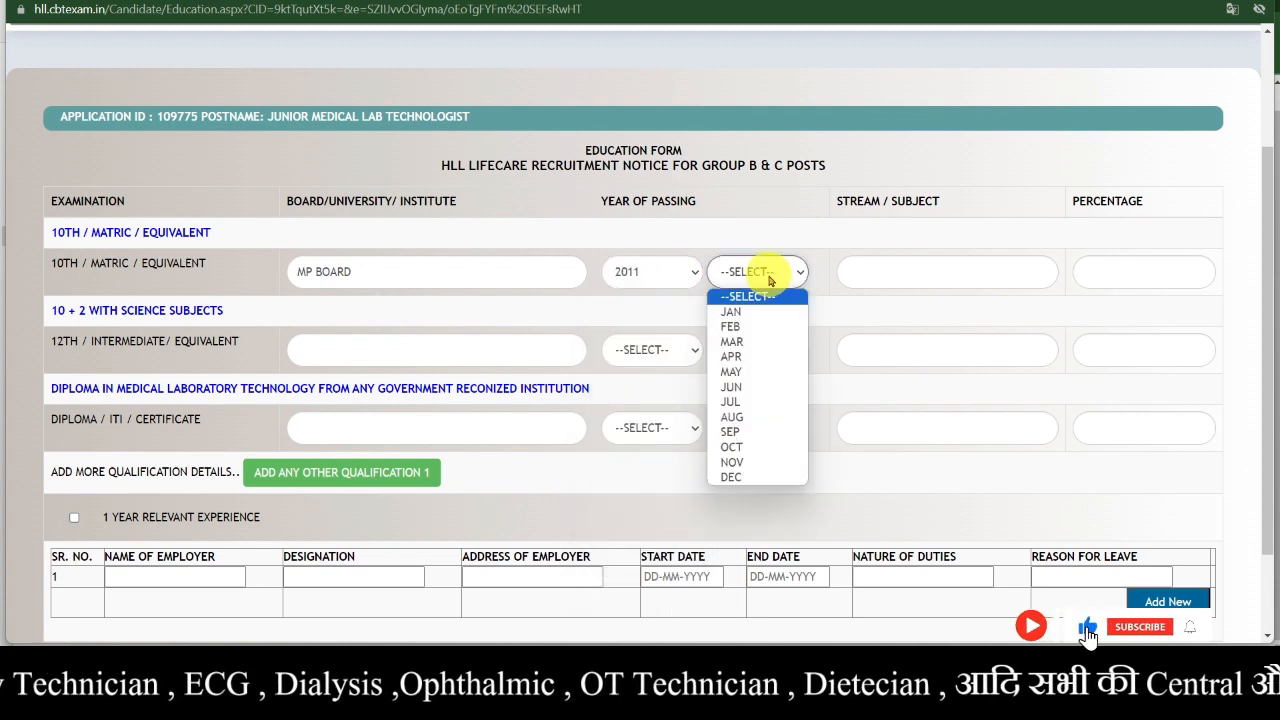
left_click(750, 341)
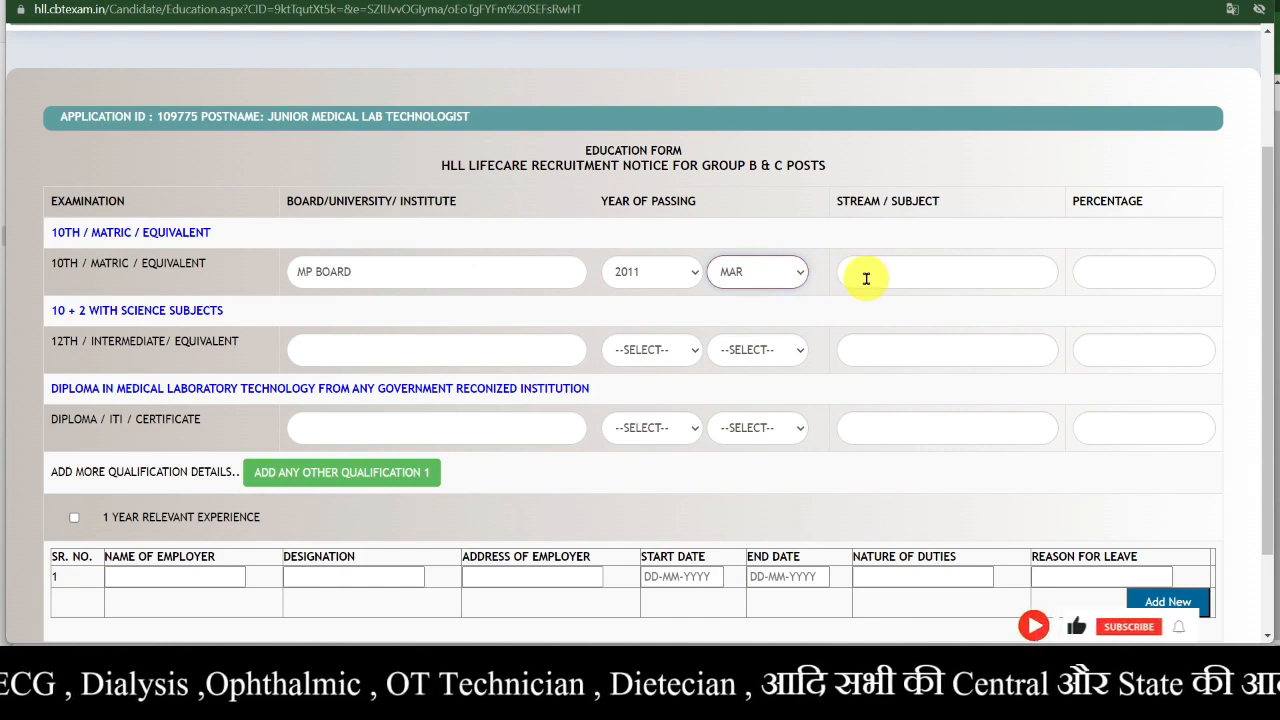
left_click(866, 278)
type("A")
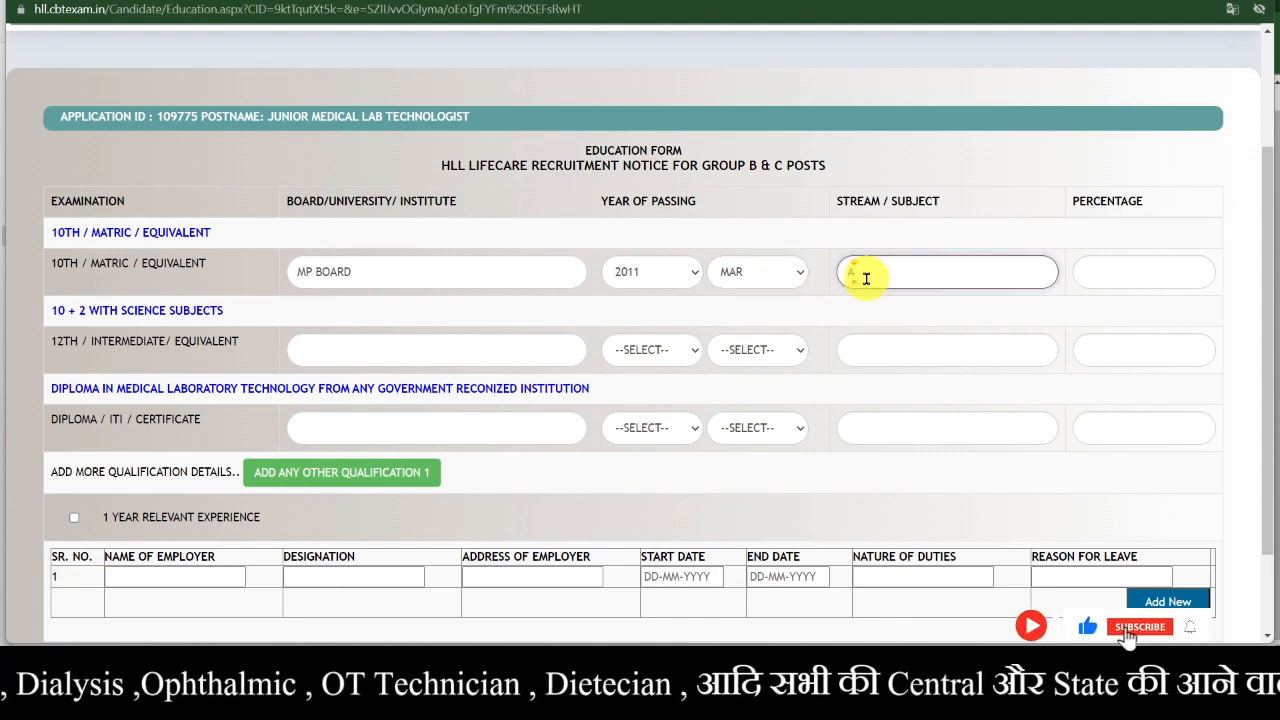
type("LL")
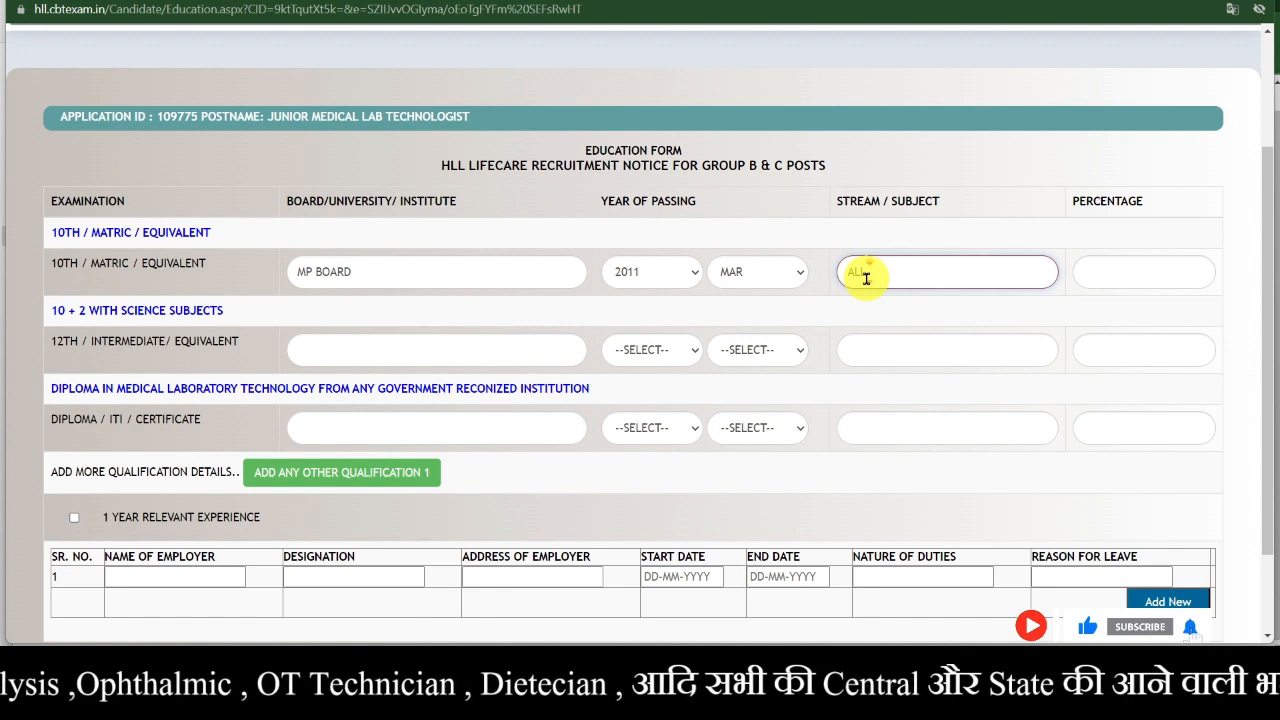
type(" SUBJE")
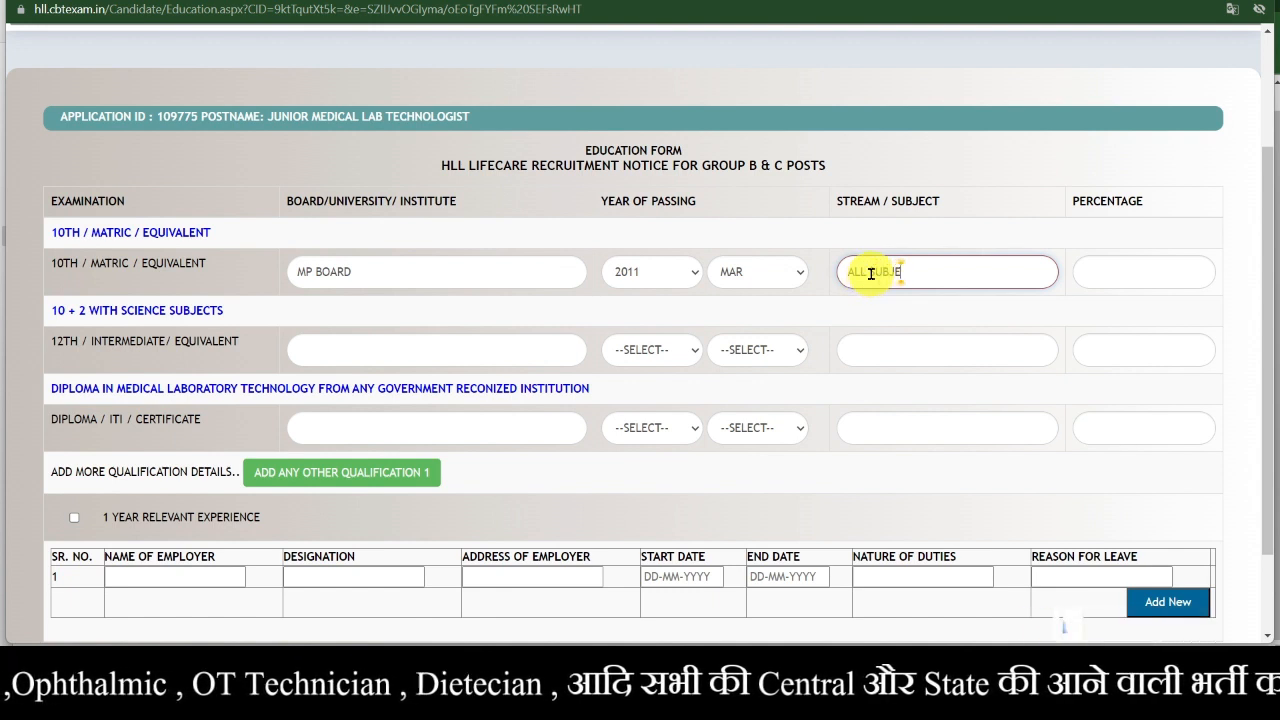
type("CT")
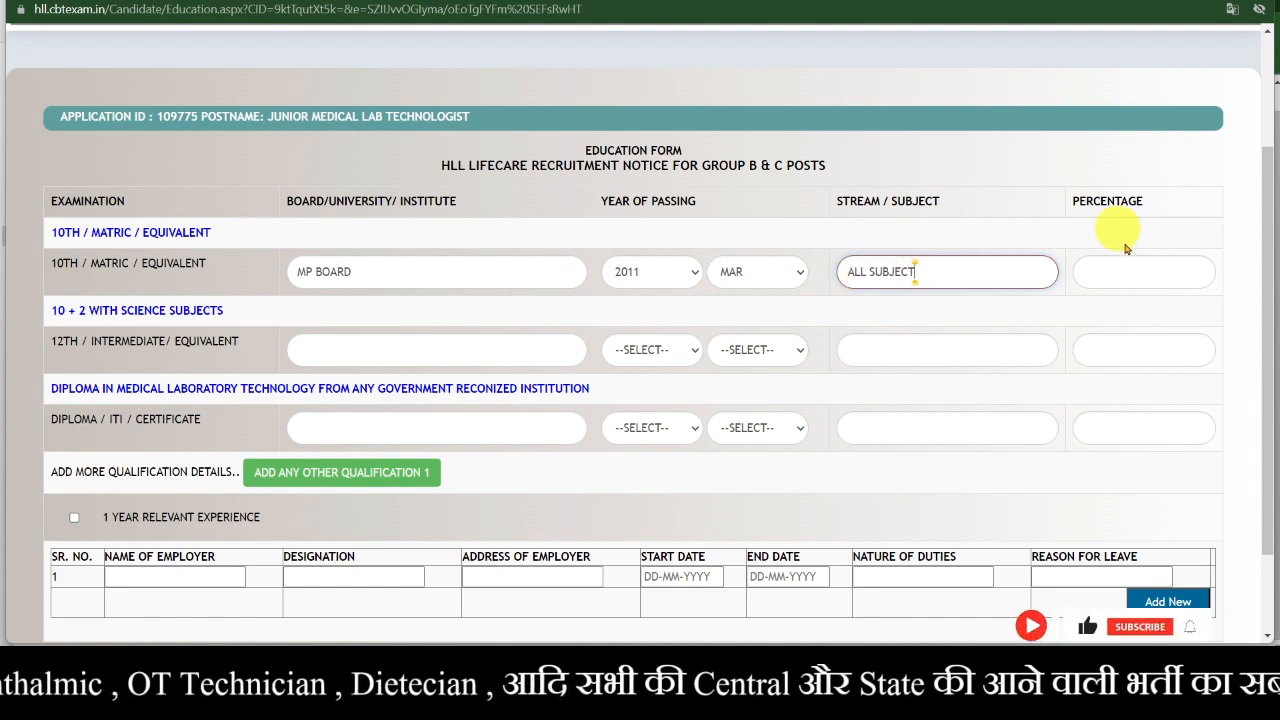
left_click(1147, 270)
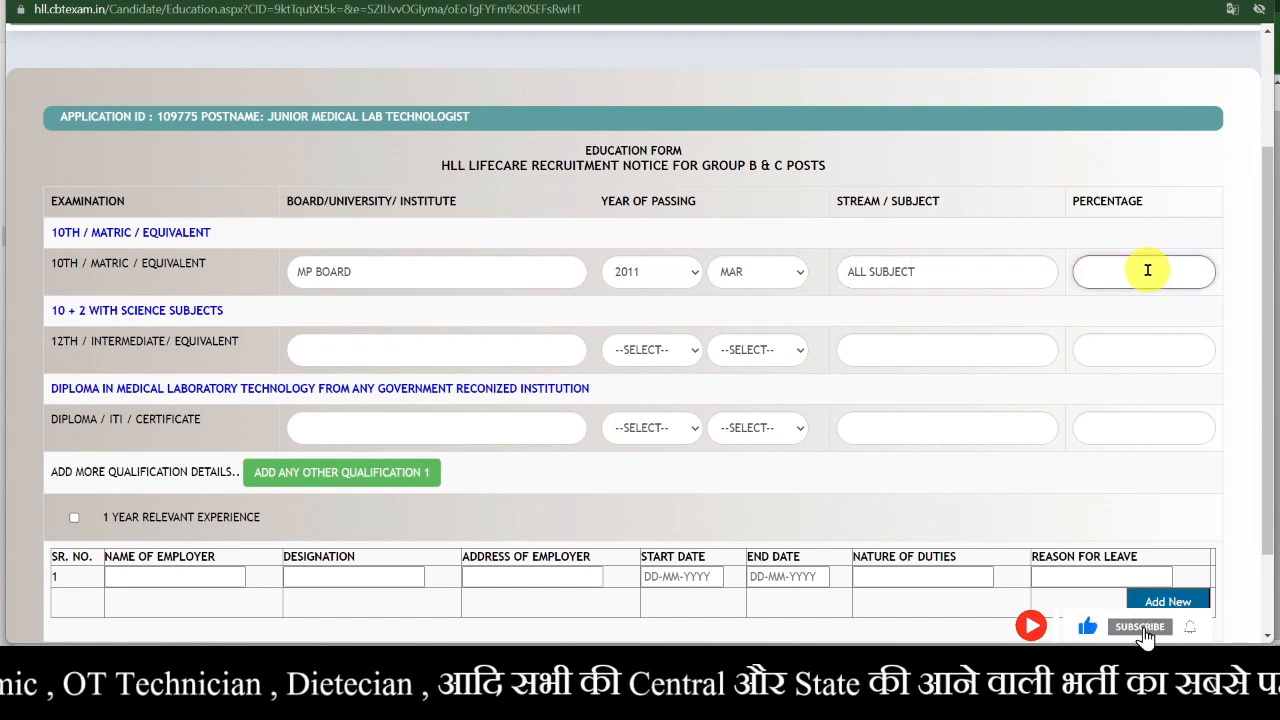
type("76")
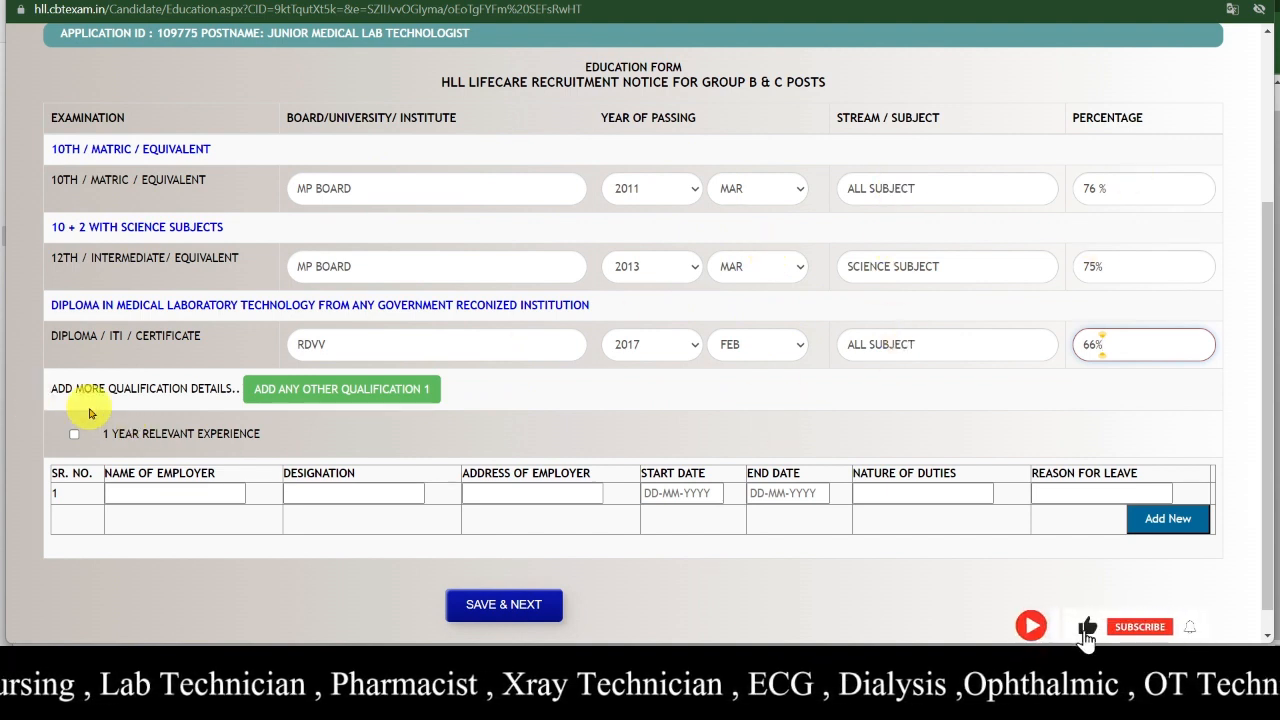
- Add an extra row with ADD ANY OTHER QUALIFICATION 1
scroll(91, 446, "down", 1)
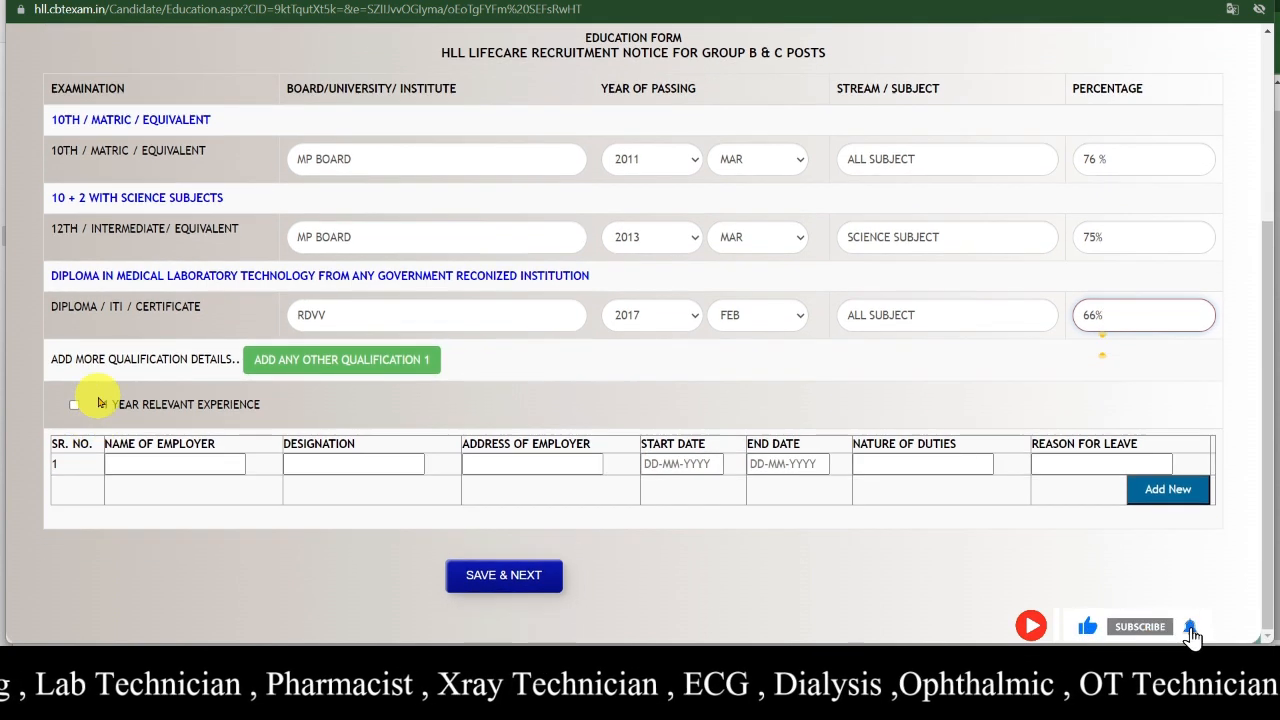
left_click(380, 367)
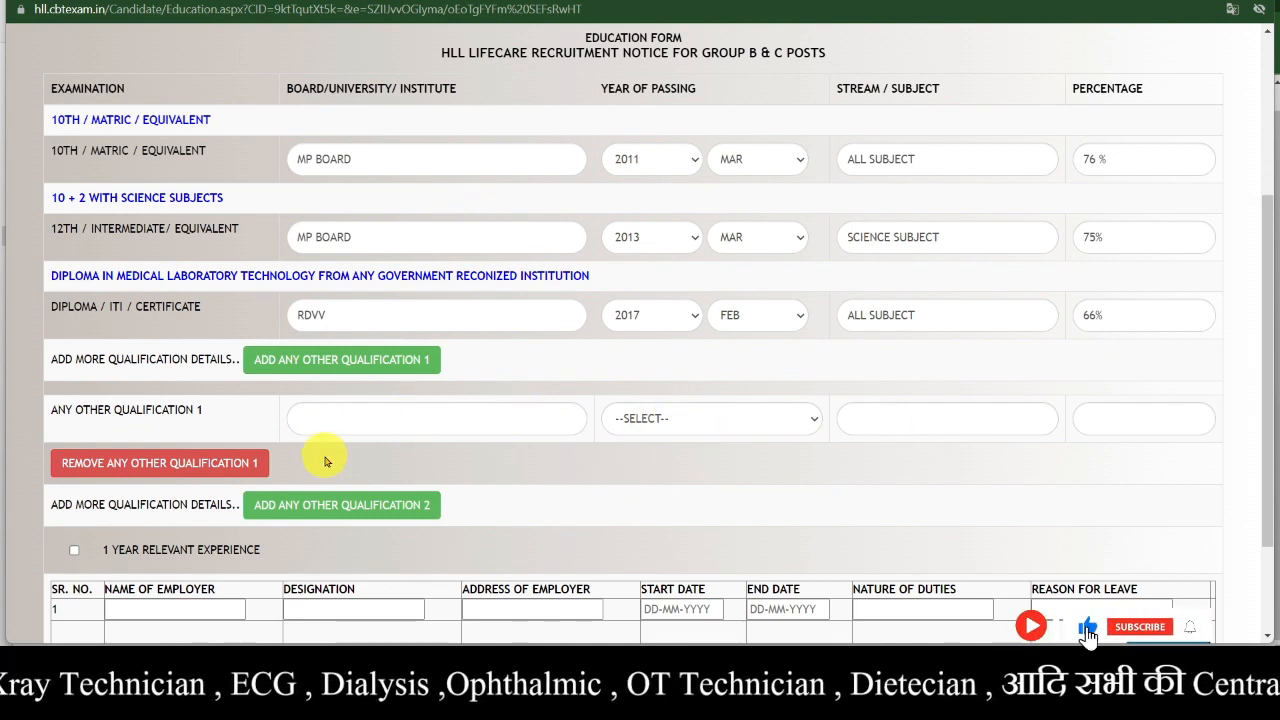
scroll(325, 459, "down", 2)
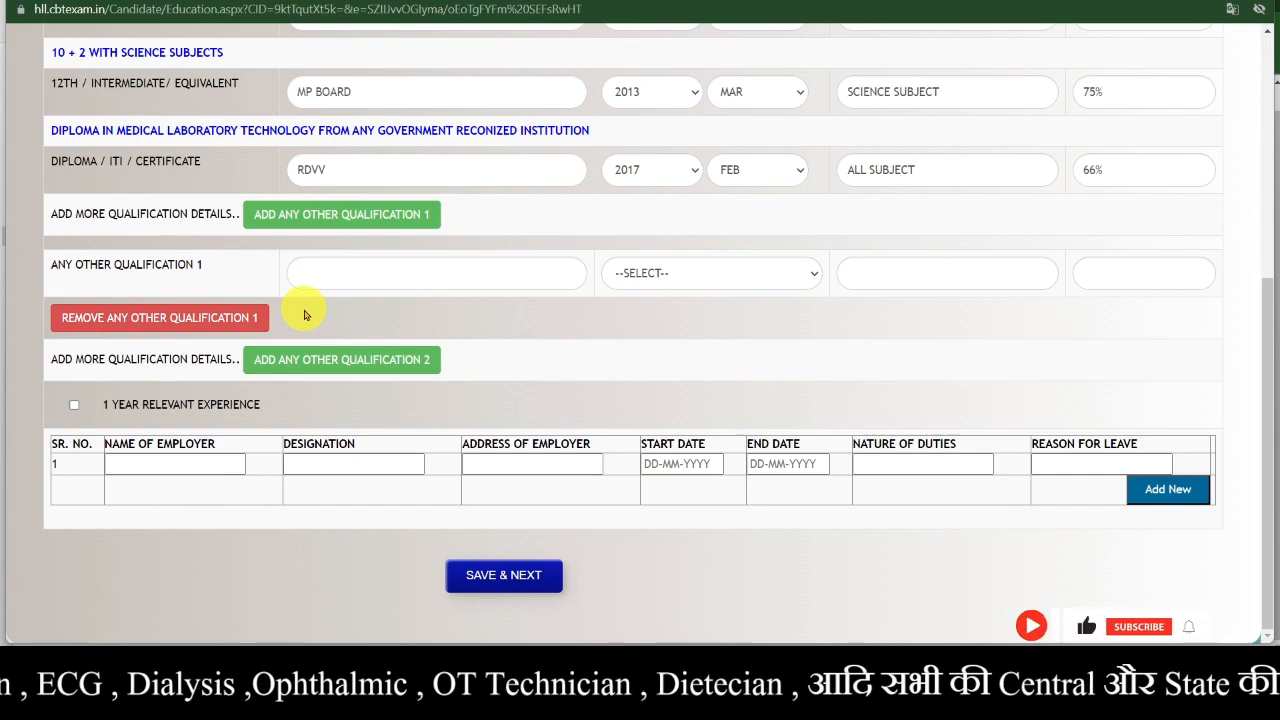
scroll(186, 270, "up", 1)
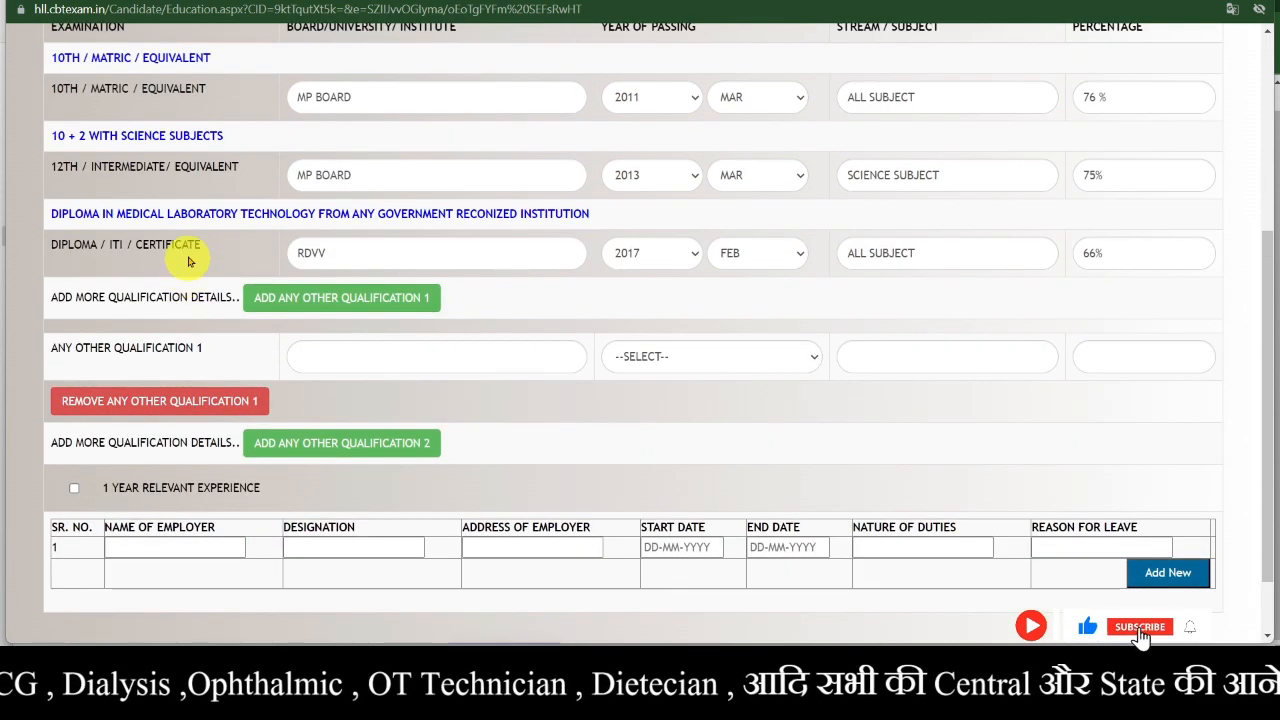
scroll(234, 488, "down", 1)
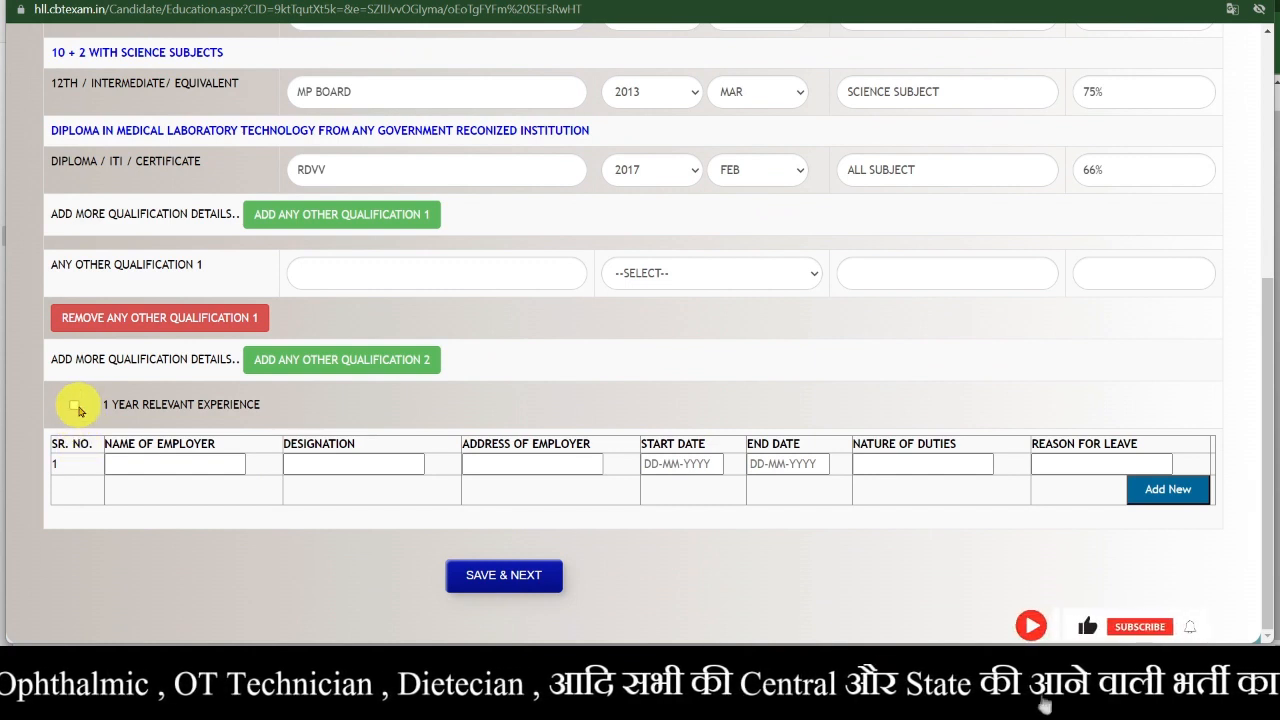
- Tick 1 YEAR RELEVANT EXPERIENCE so the employer details row appears
left_click(75, 405)
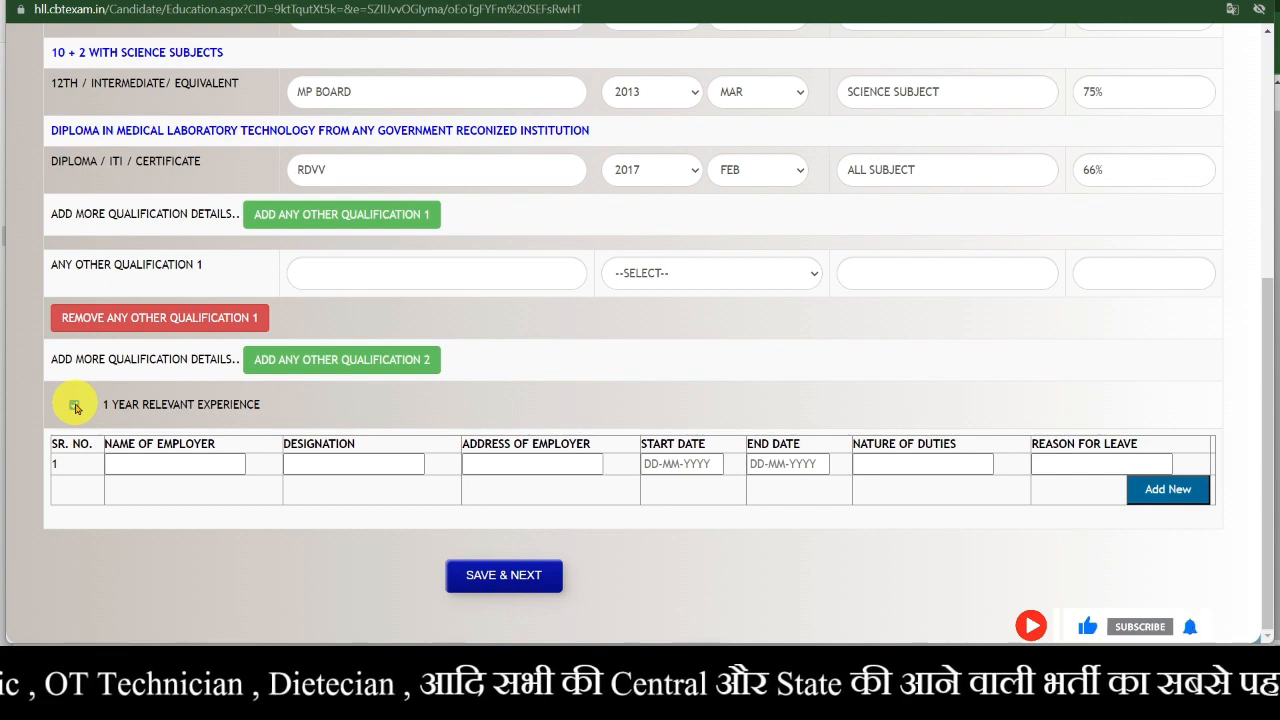
scroll(75, 408, "up", 4)
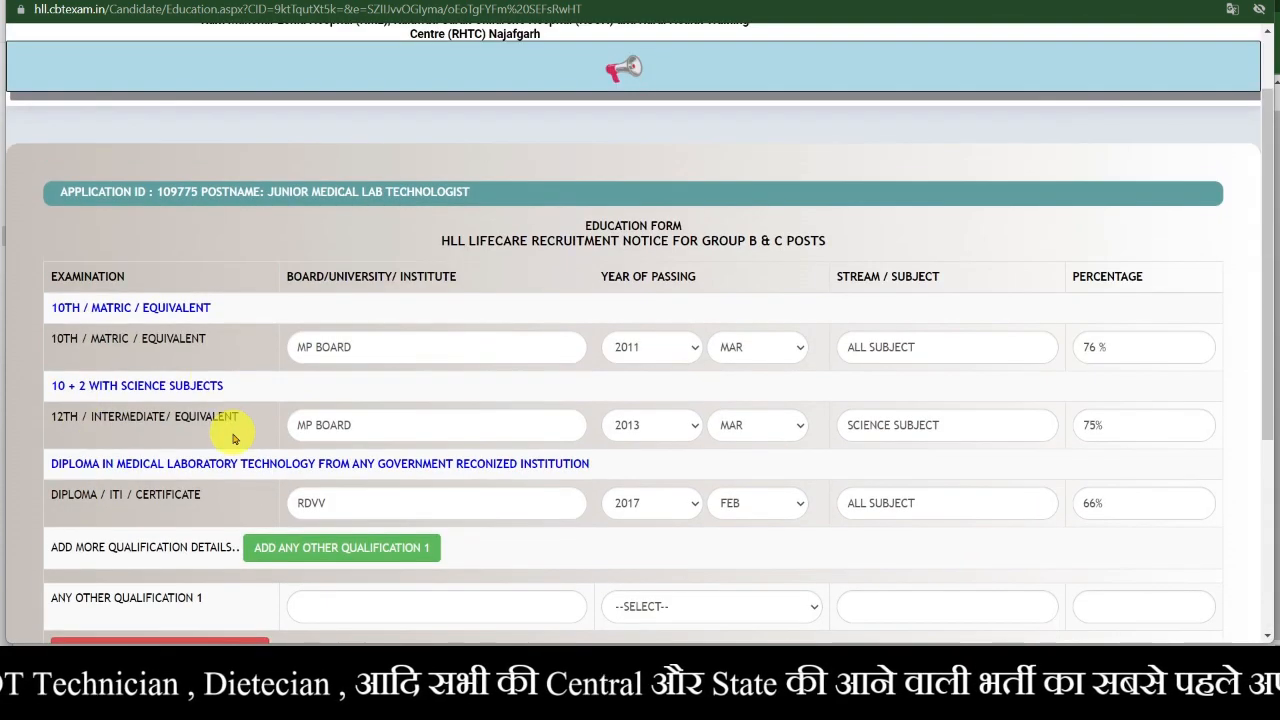
scroll(235, 441, "down", 3)
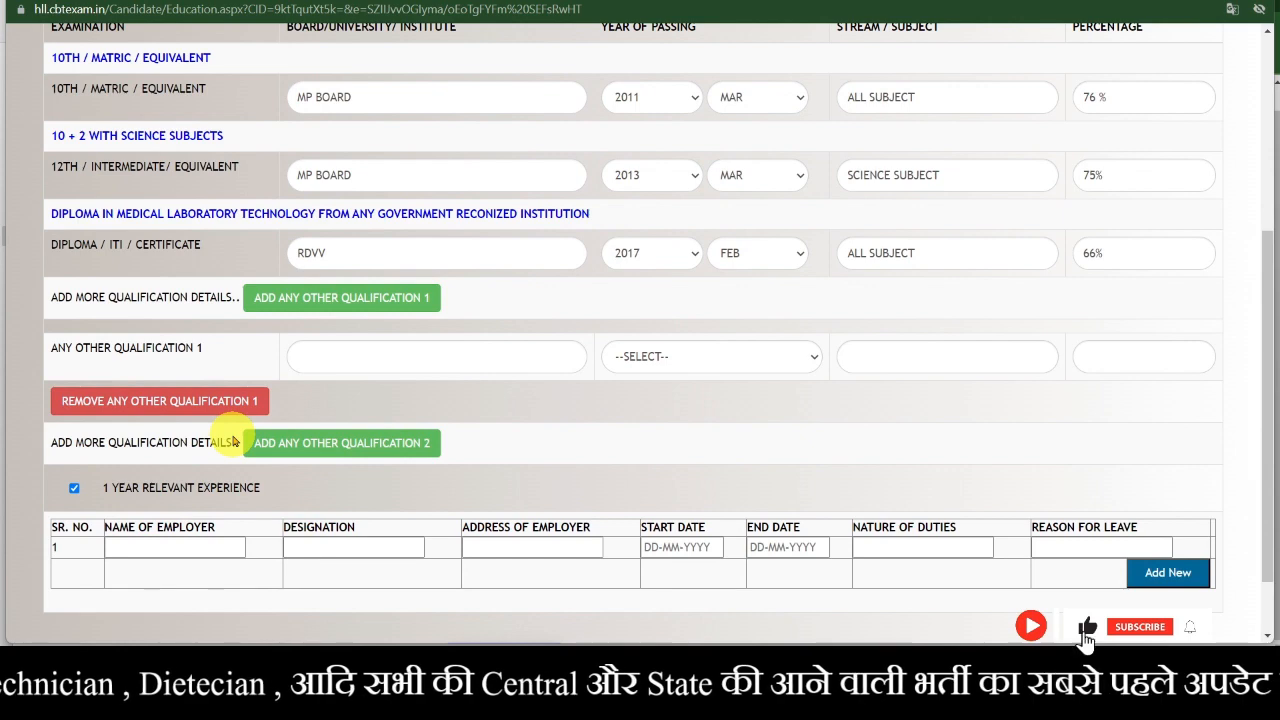
scroll(233, 441, "up", 2)
scroll(233, 441, "down", 3)
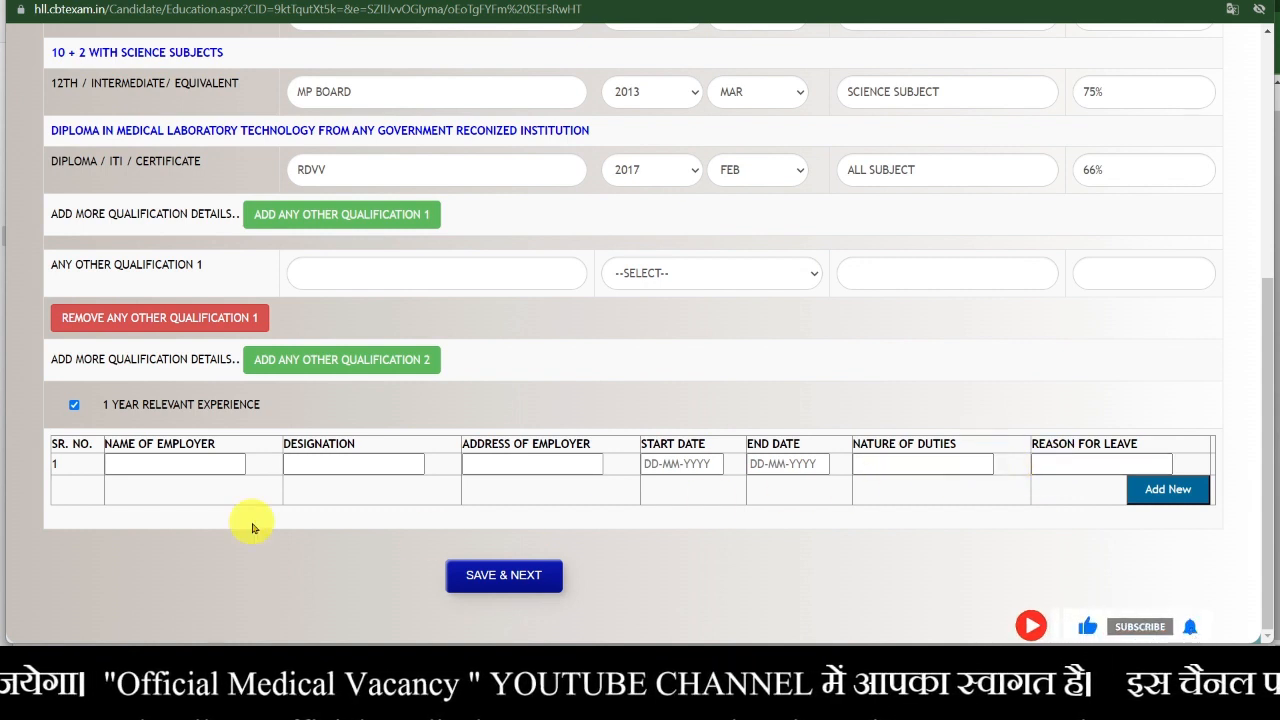
- Untick the experience box, try SAVE & NEXT, dismiss the employer-name alert, and select Name of Employer
left_click(73, 406)
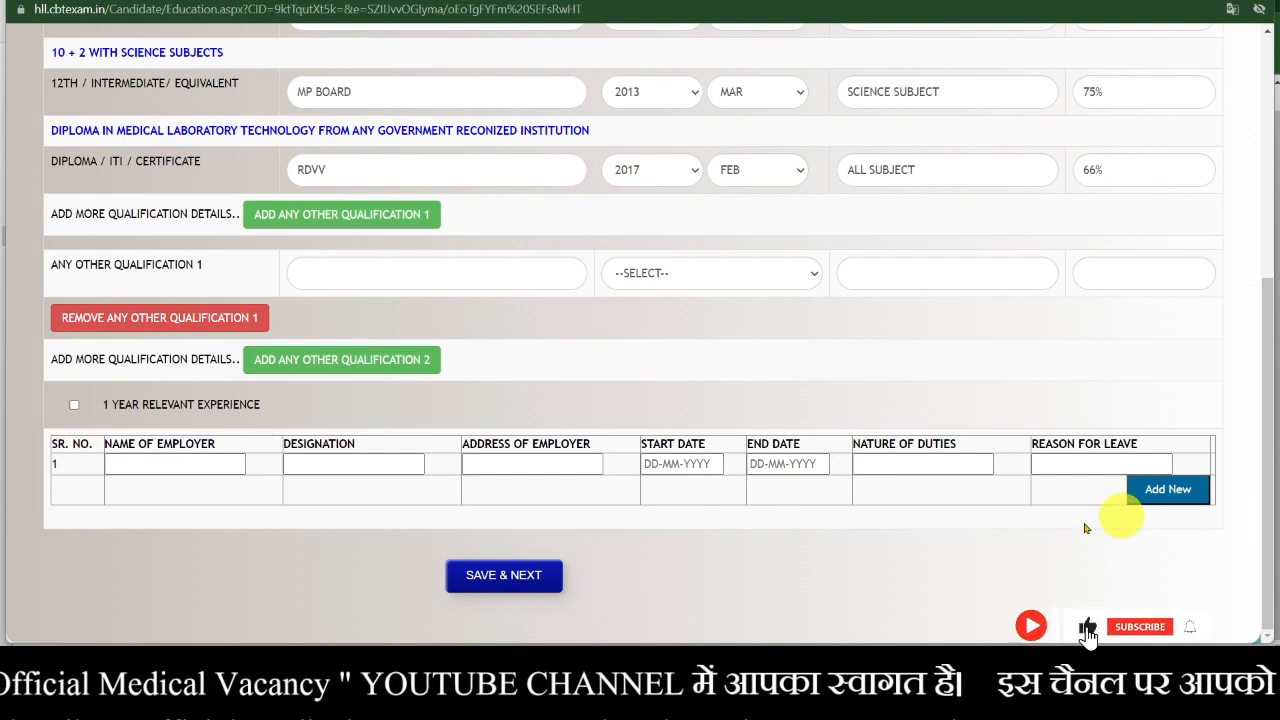
left_click(511, 573)
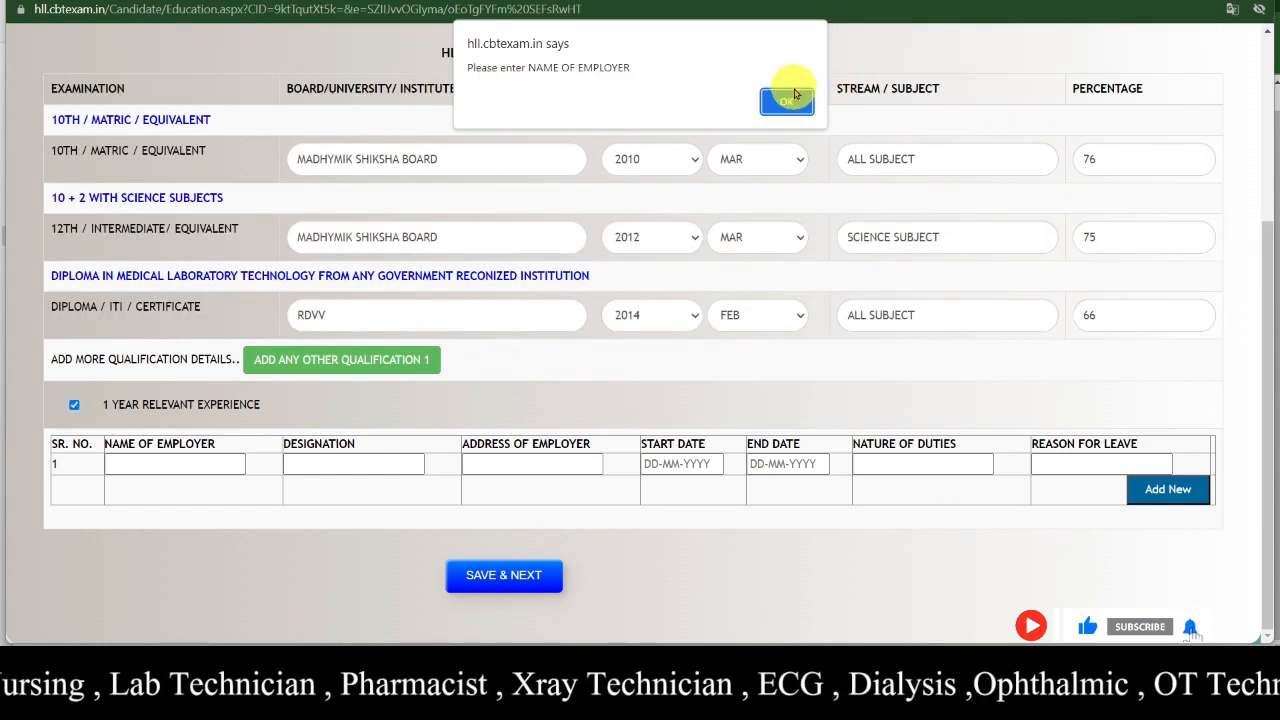
left_click(787, 97)
scroll(779, 338, "up", 2)
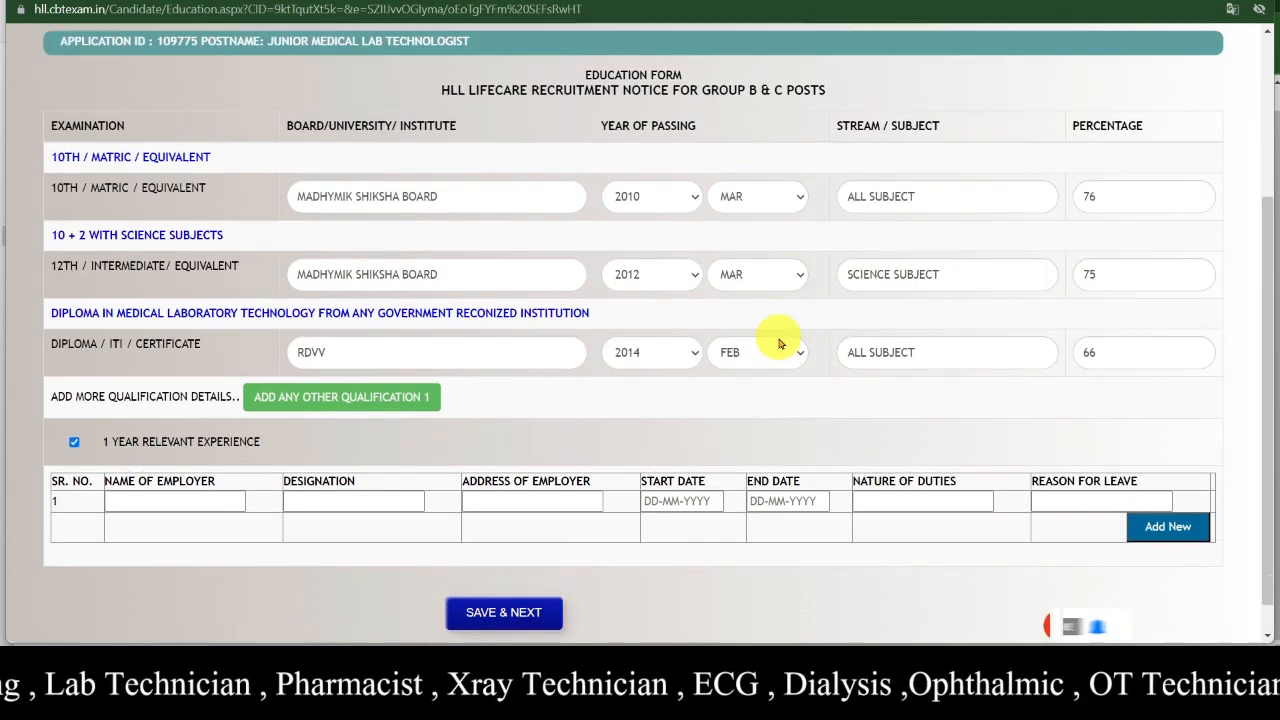
scroll(533, 377, "down", 2)
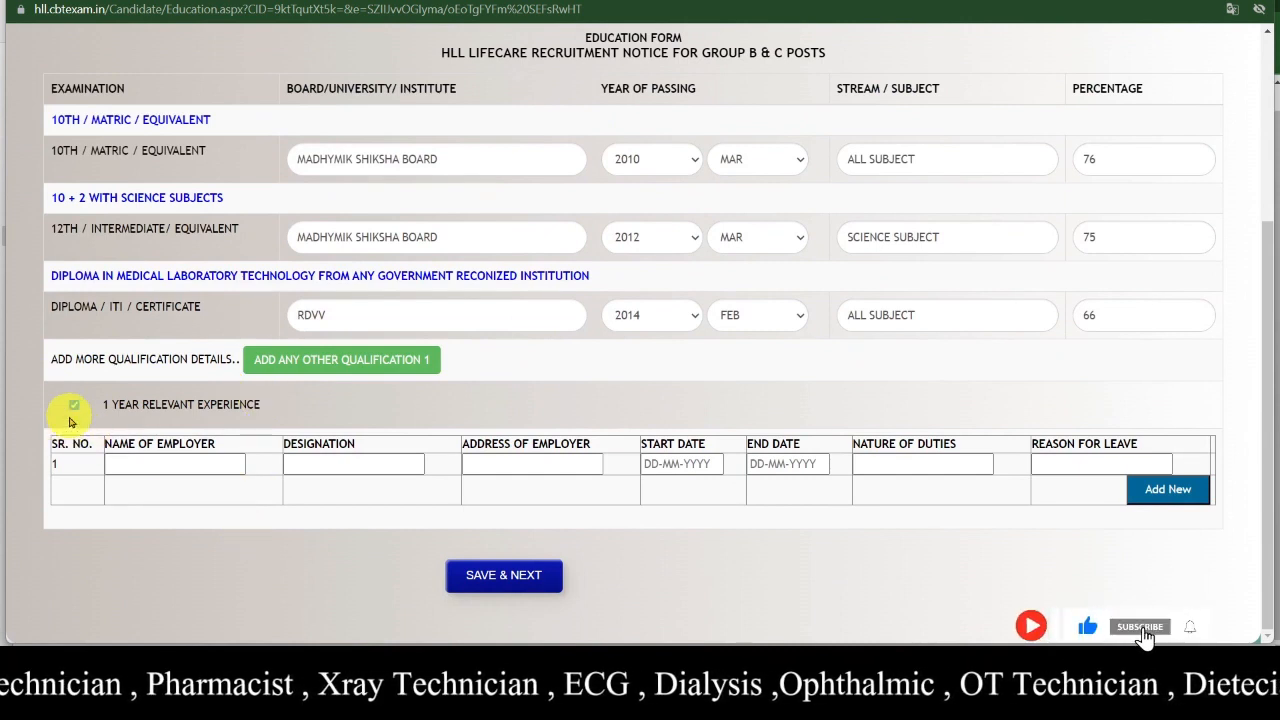
left_click(157, 462)
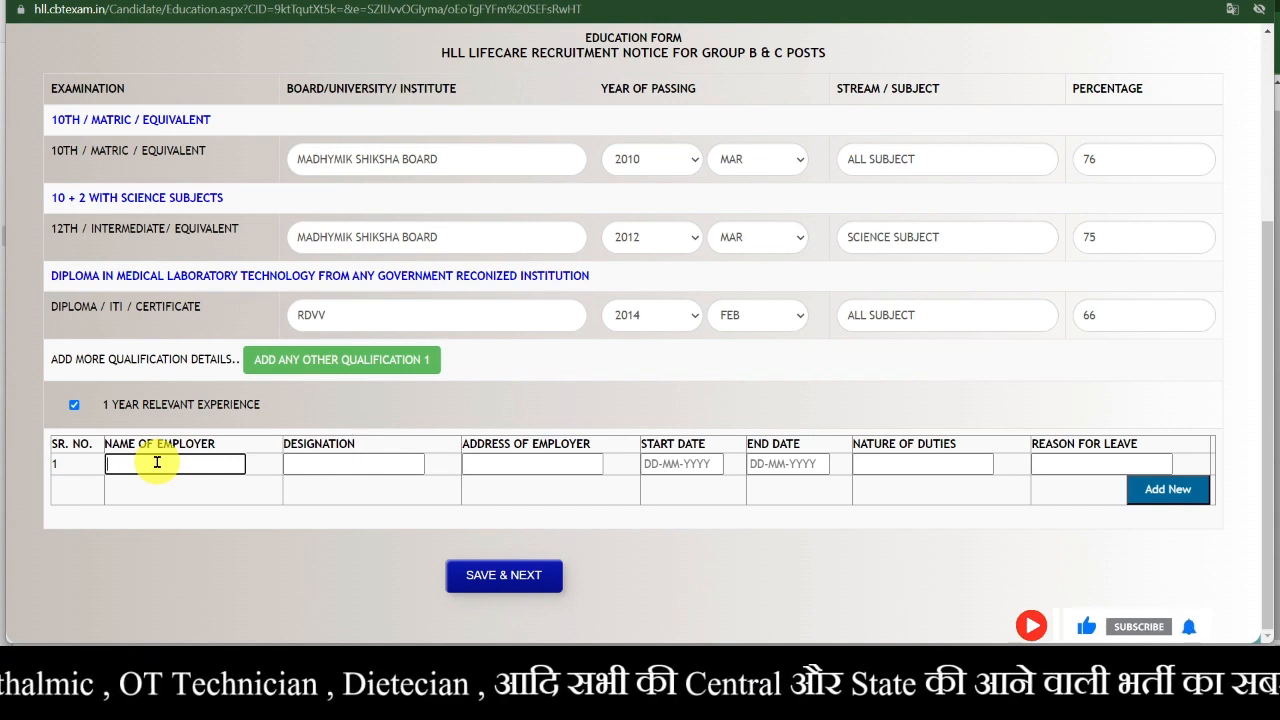
- Enter POCT as employer, LAB TECHNICIAN as designation and BHOPAL as employer address
type("PC")
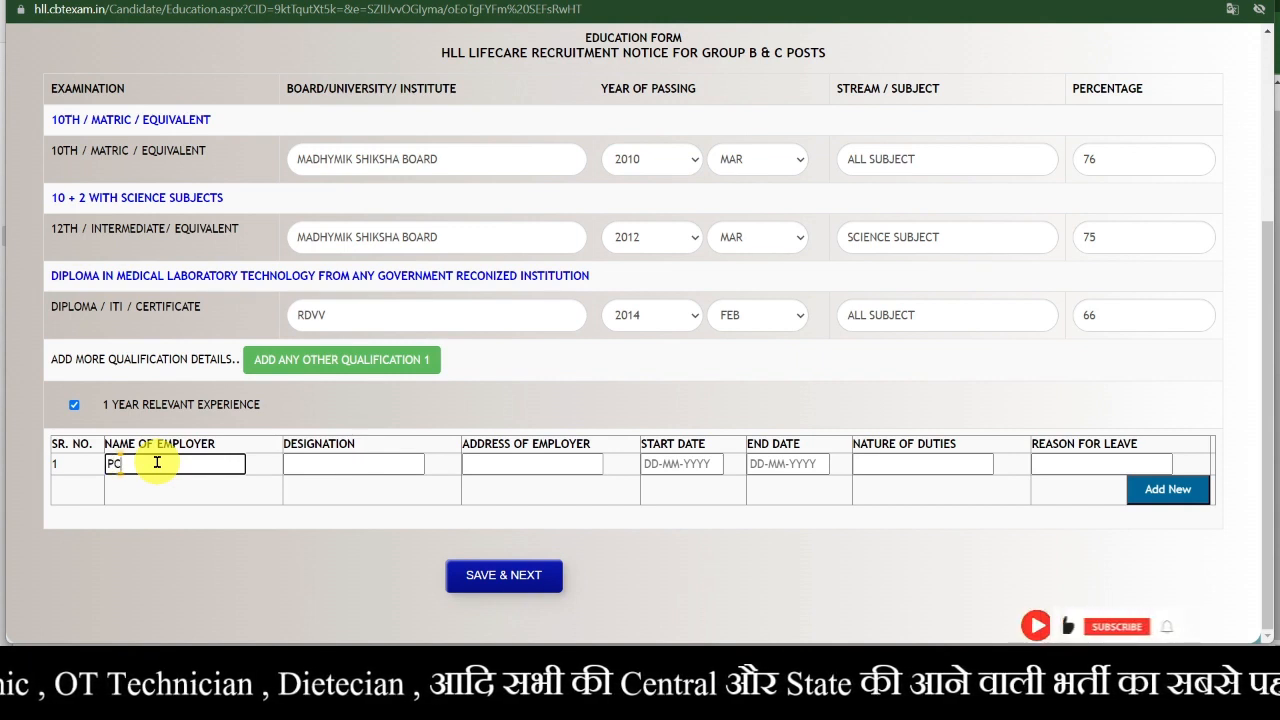
key("BackSpace")
type("OCT")
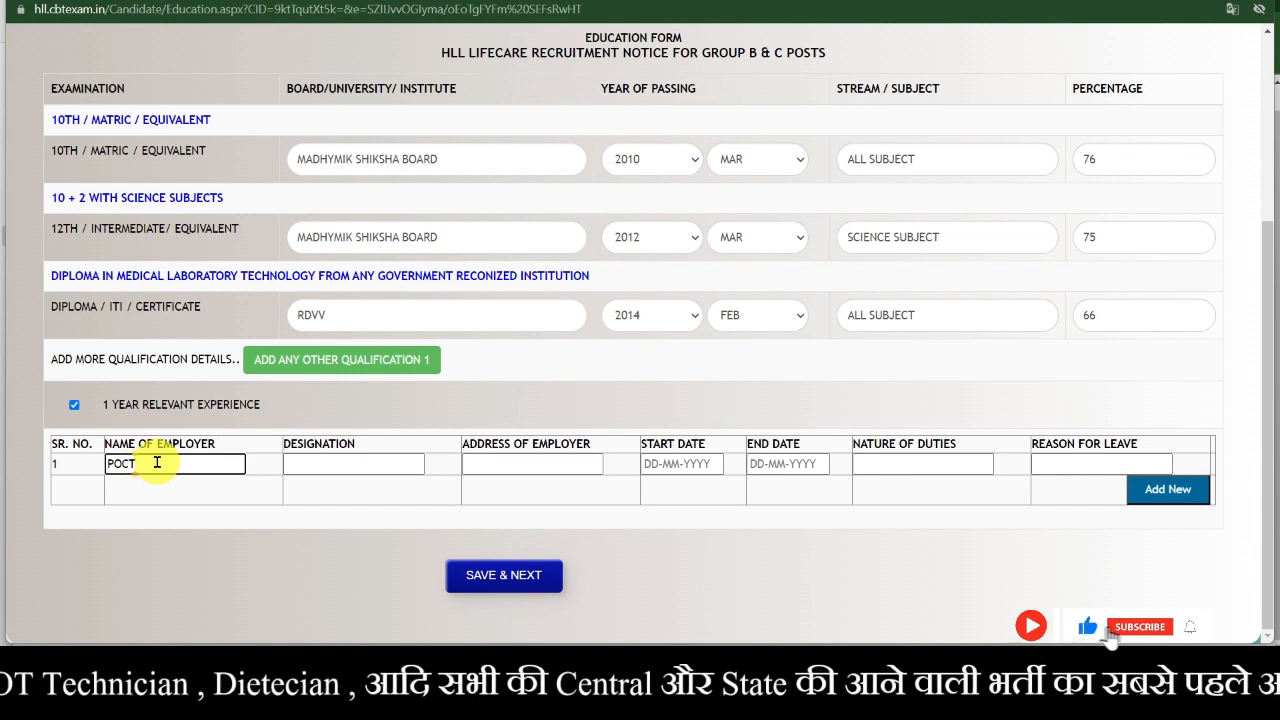
left_click(340, 466)
type("L")
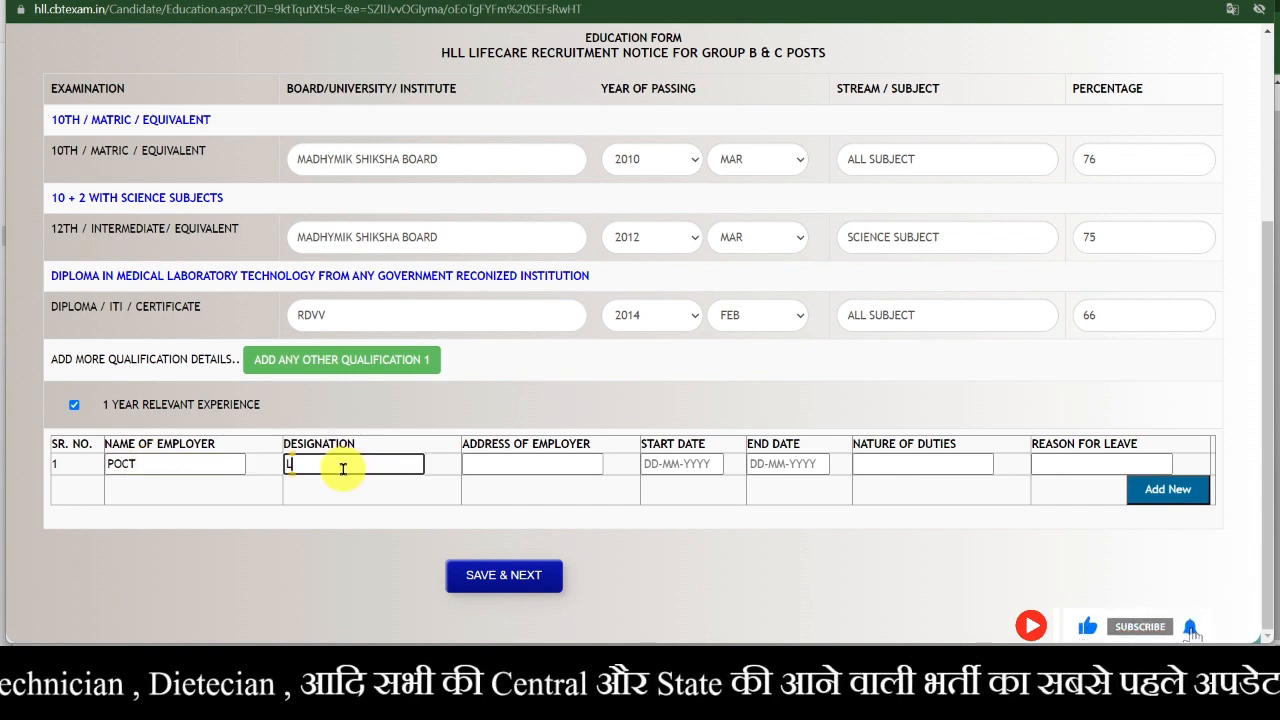
type("AB TECH")
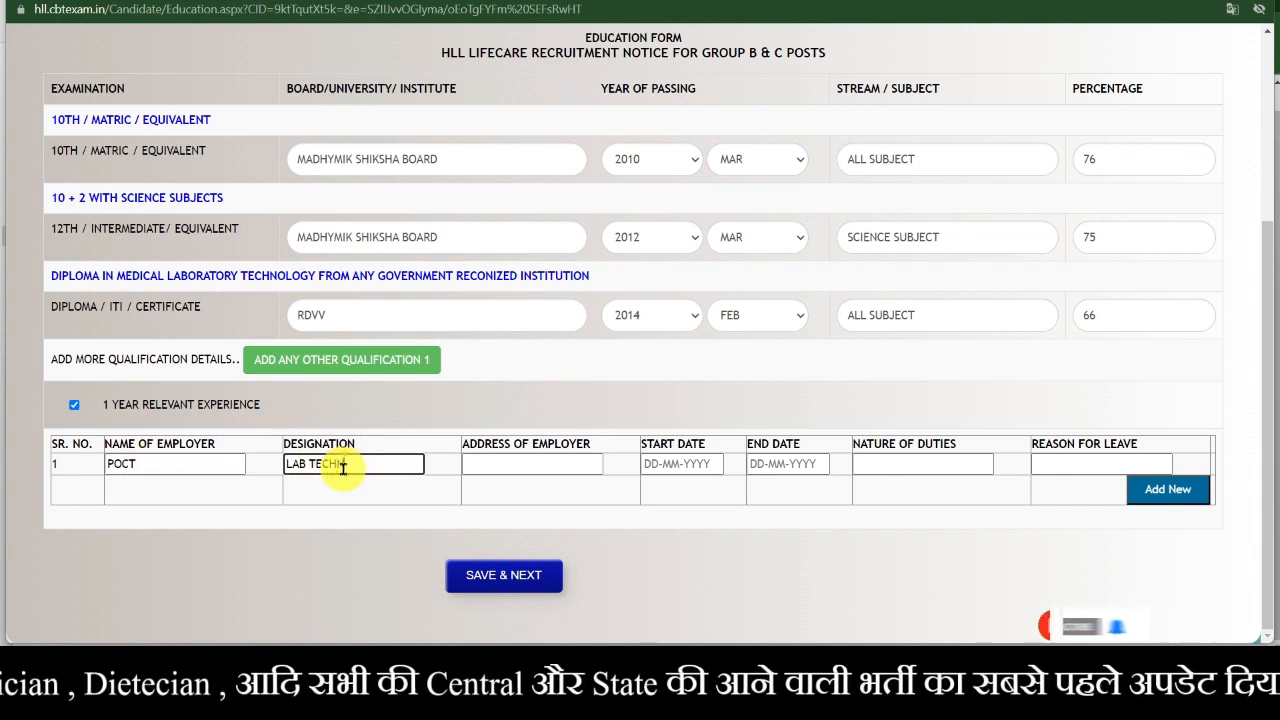
type("NICIAN")
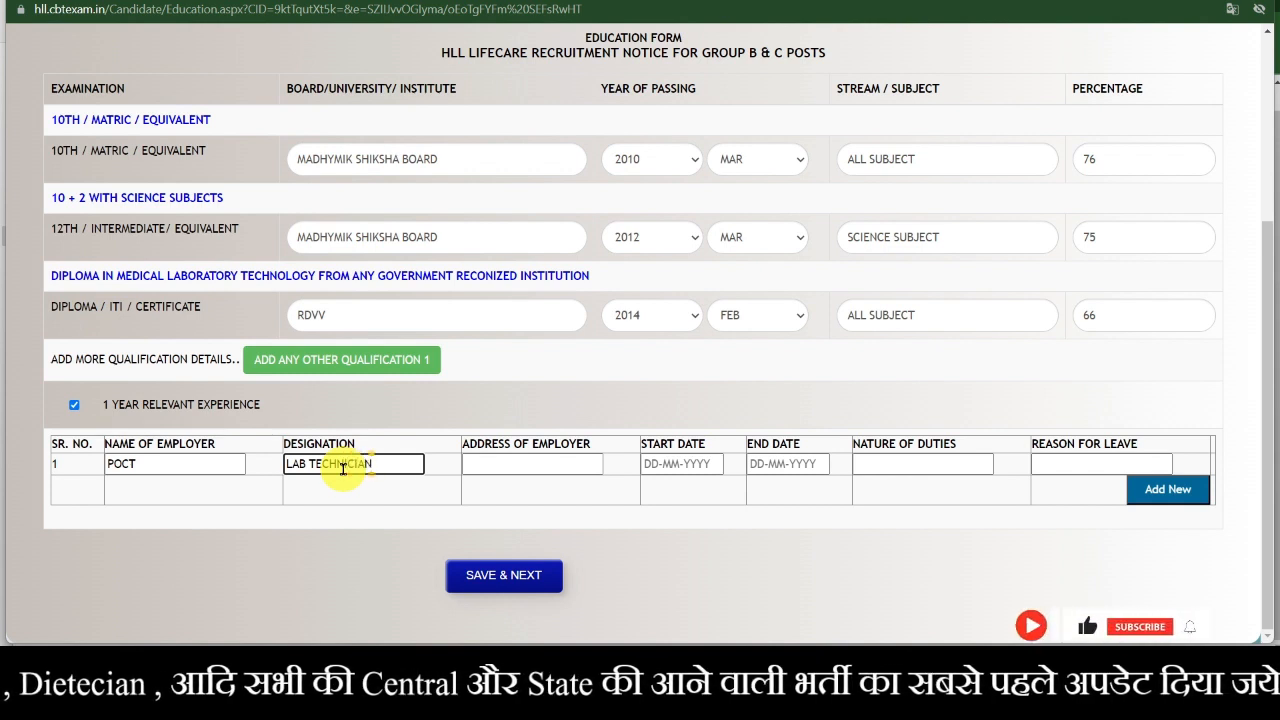
left_click(558, 468)
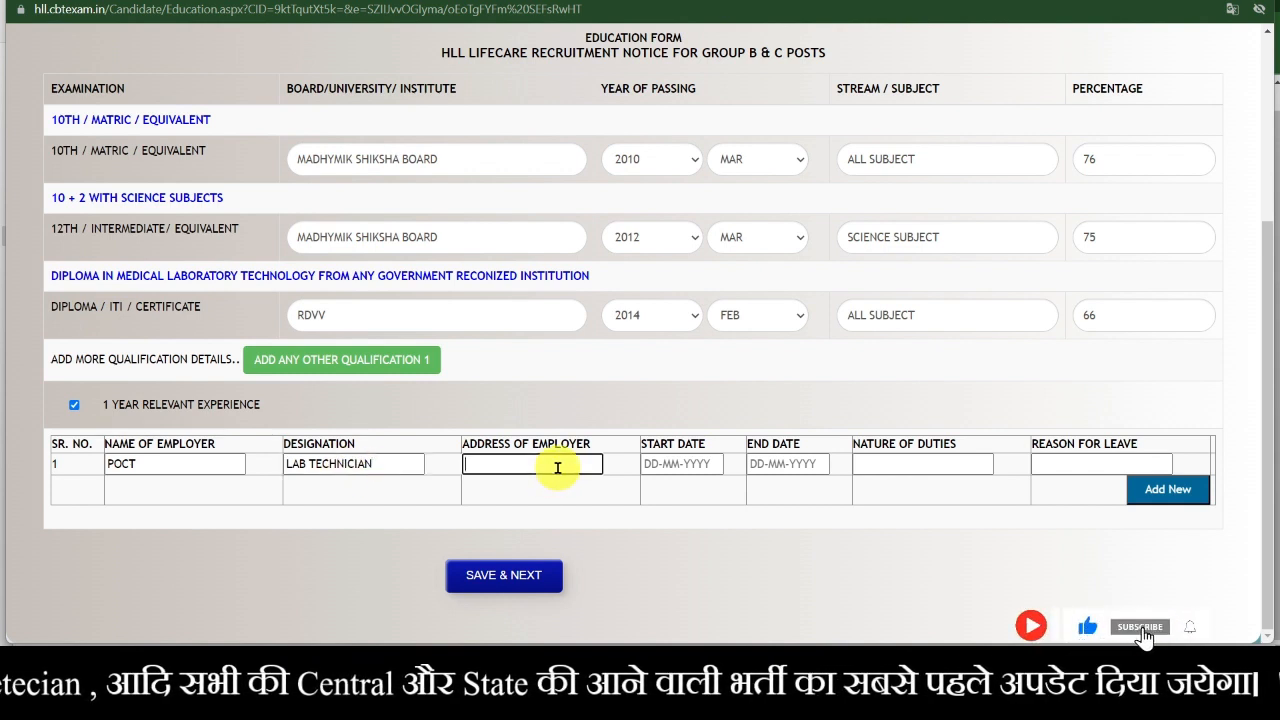
type("BHO")
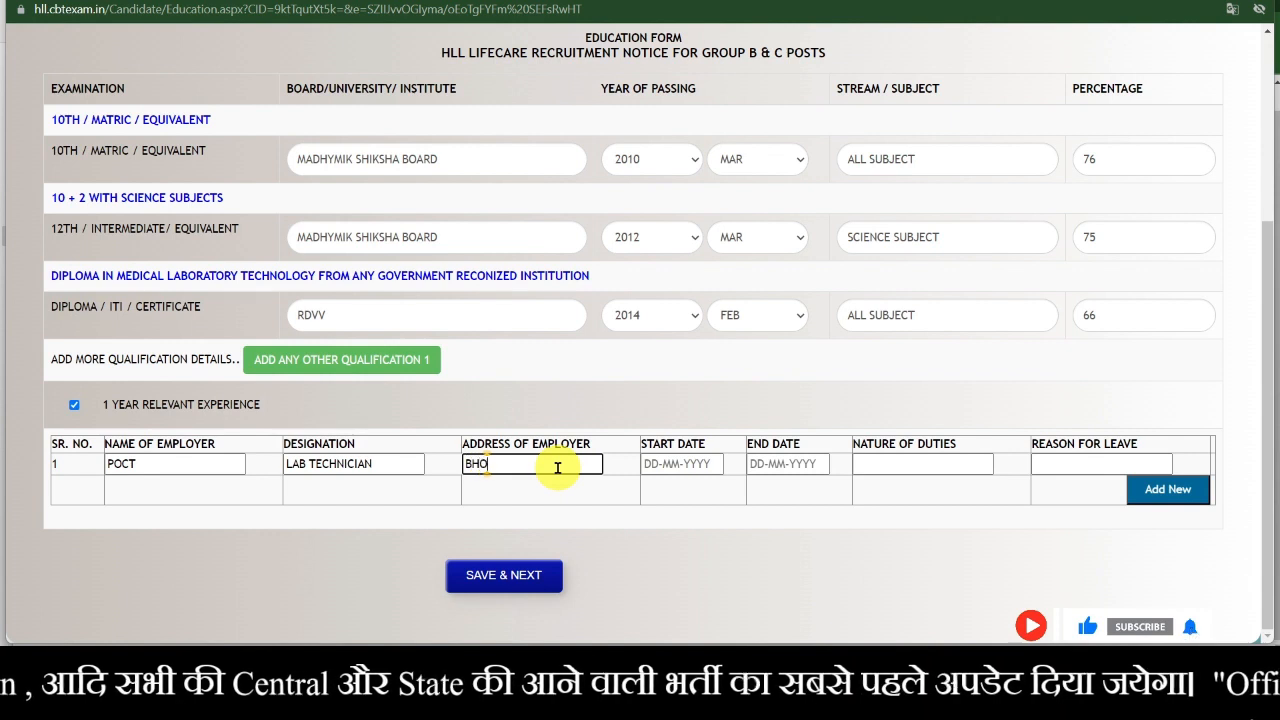
type("PAL")
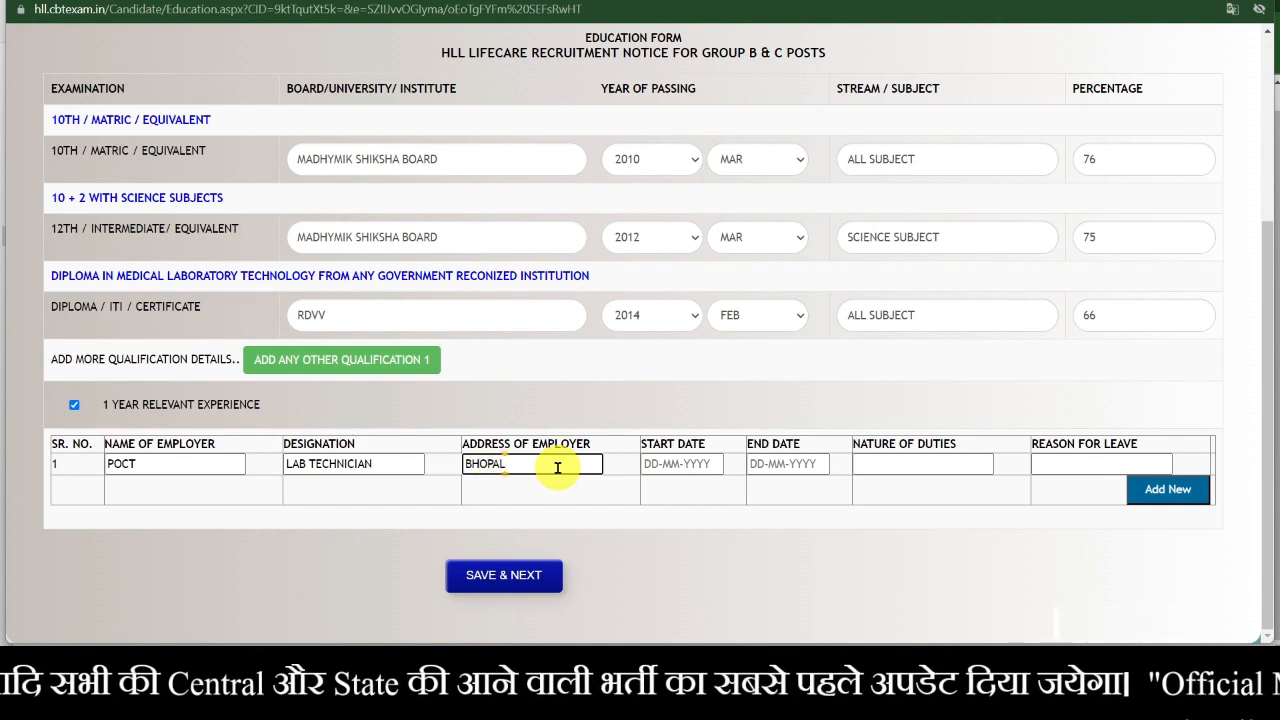
left_click(683, 465)
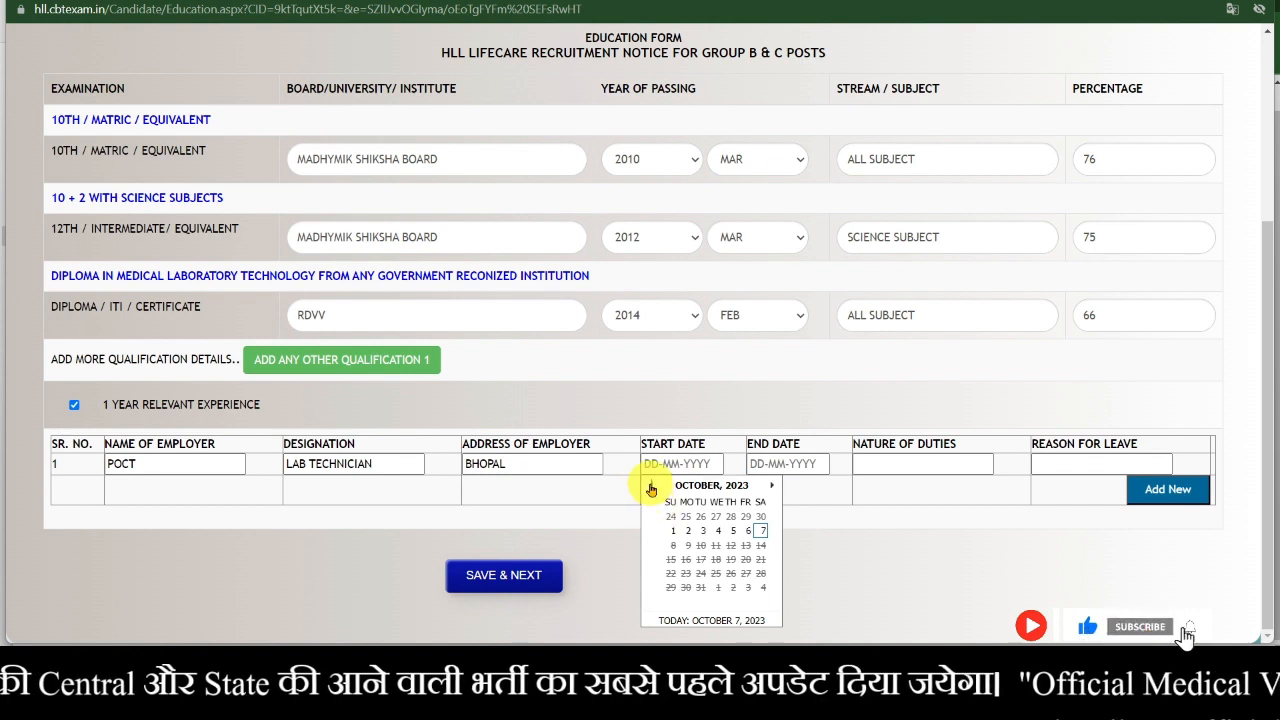
- Browse the Start Date calendar back to January 2022
left_click(651, 487)
left_click(651, 487)
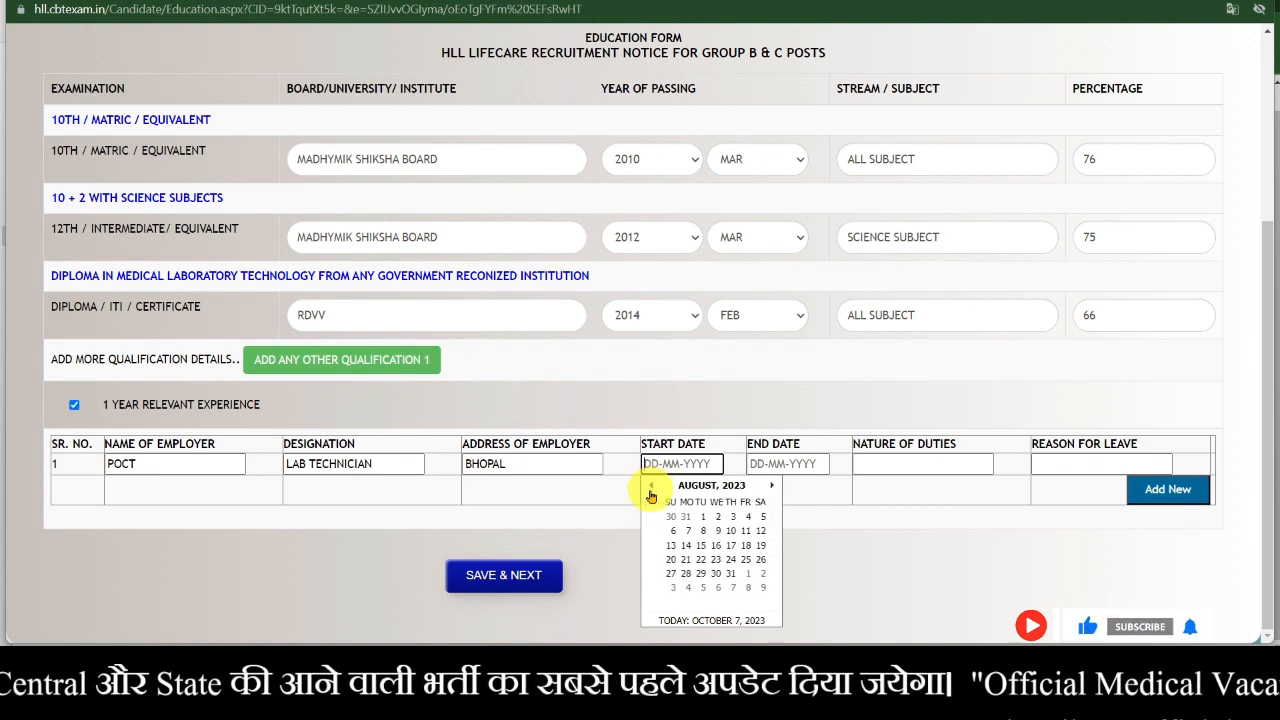
left_click(714, 486)
left_click(651, 486)
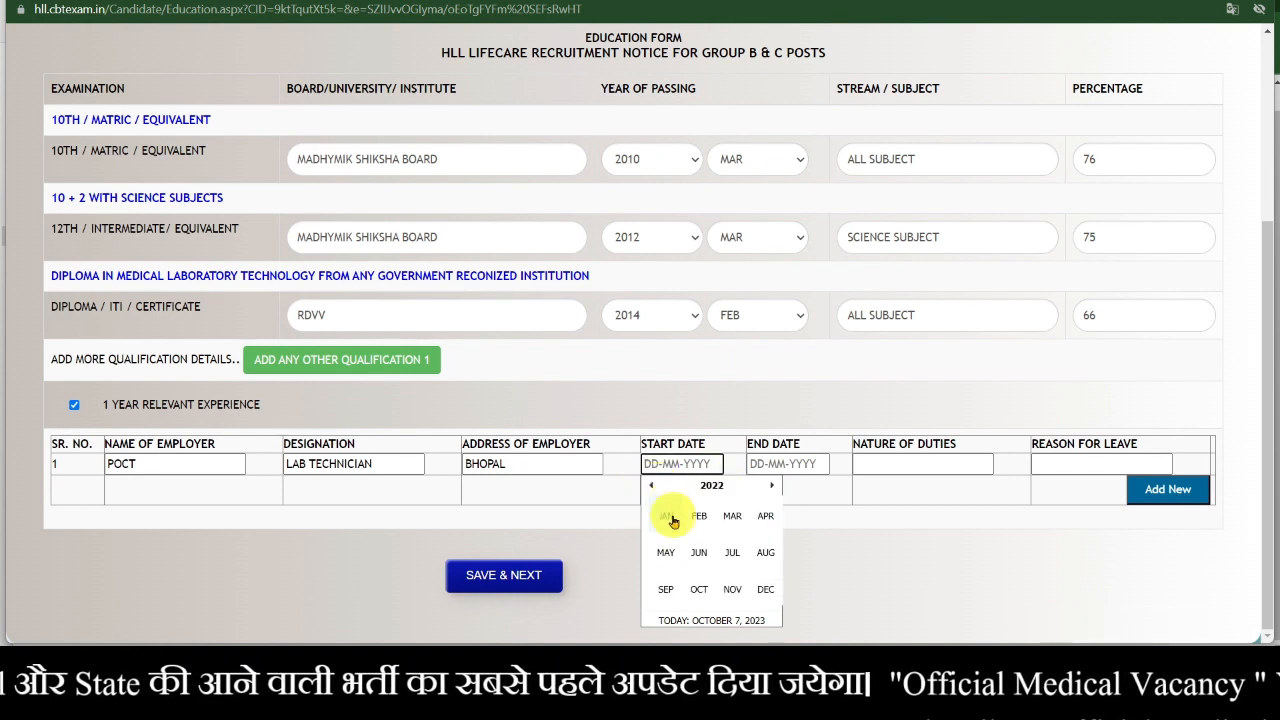
left_click(671, 519)
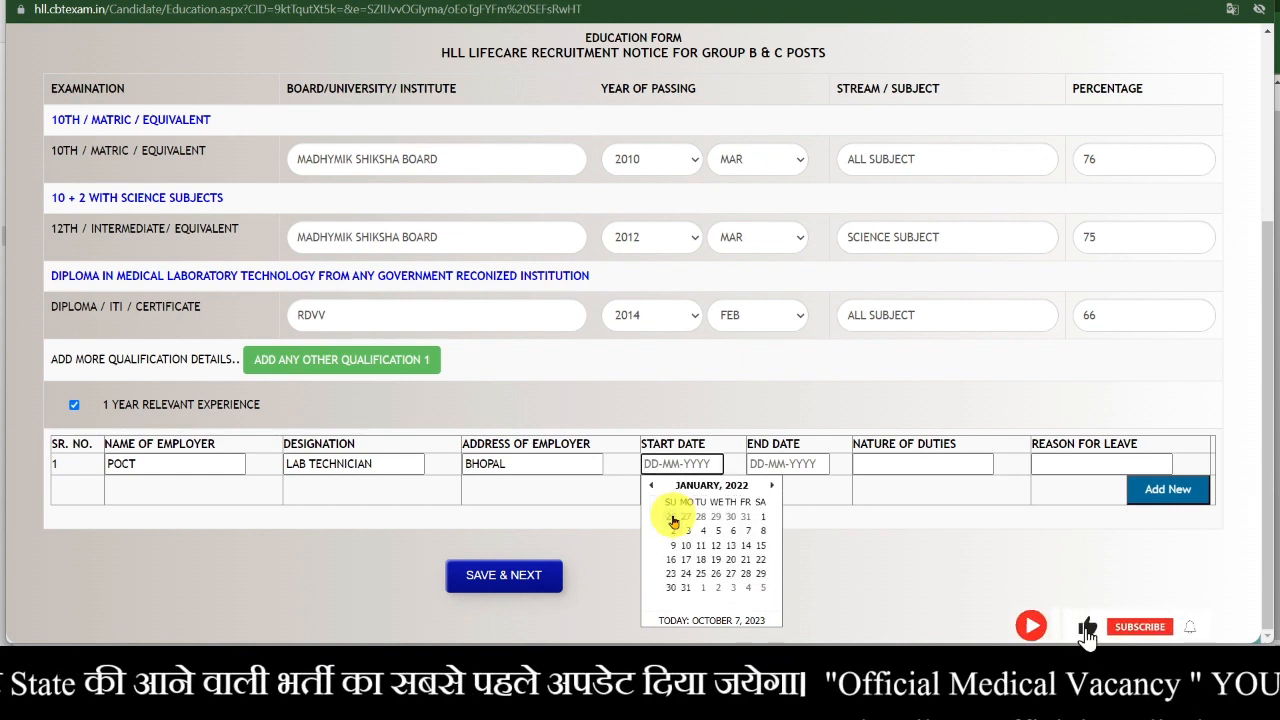
- Set the End Date to 01-10-2023
left_click(794, 463)
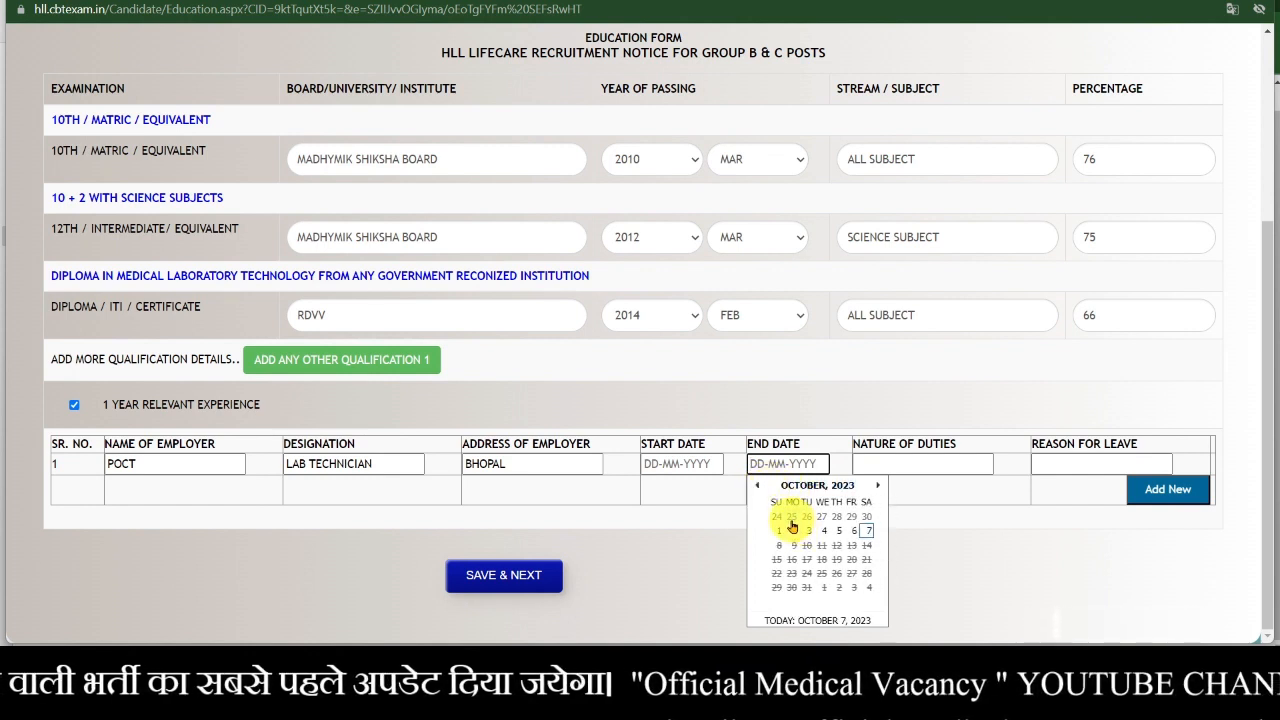
left_click(776, 531)
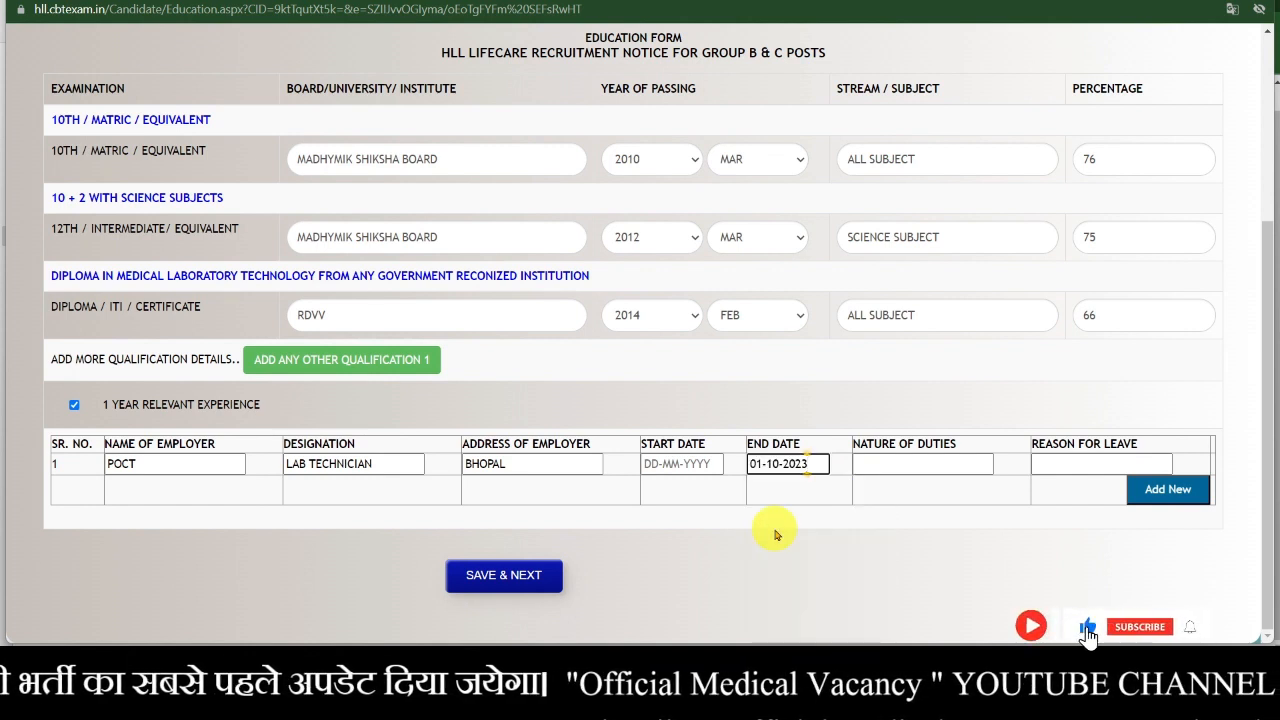
left_click(947, 460)
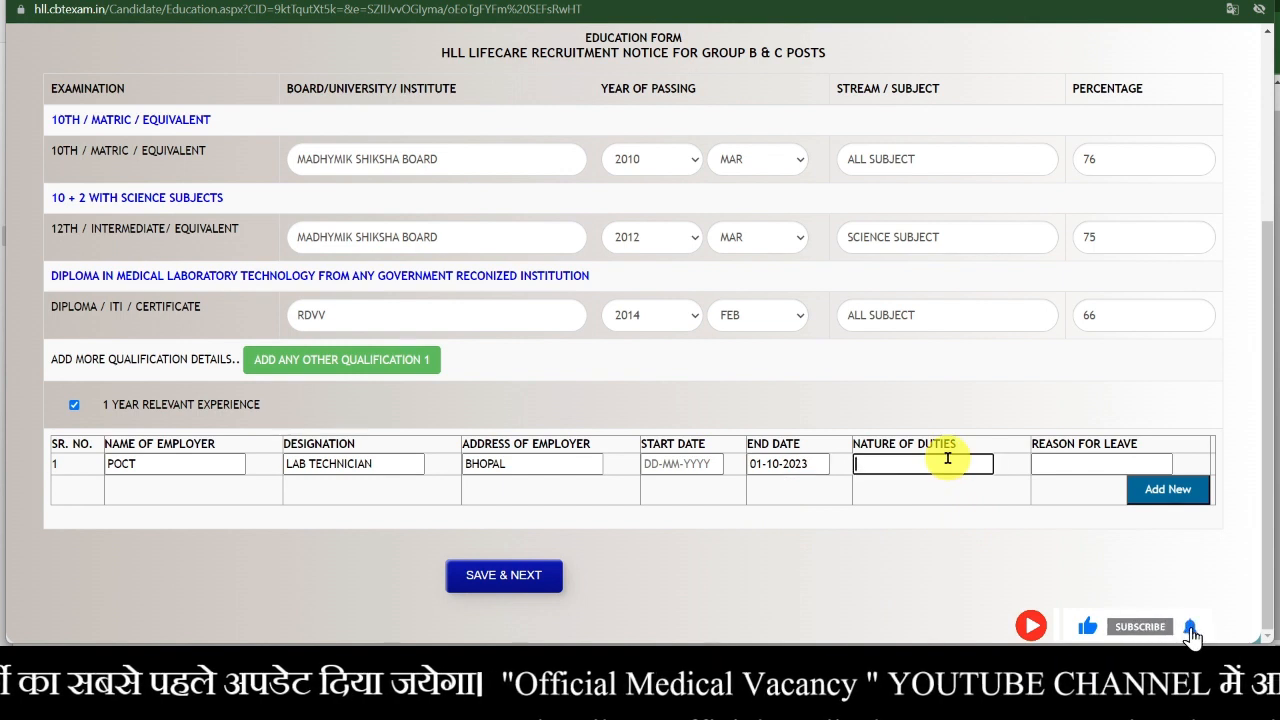
- Set the experience row's nature of duties to PRIVATE and type the reason for leaving as salary insufficient
type("REGULAR")
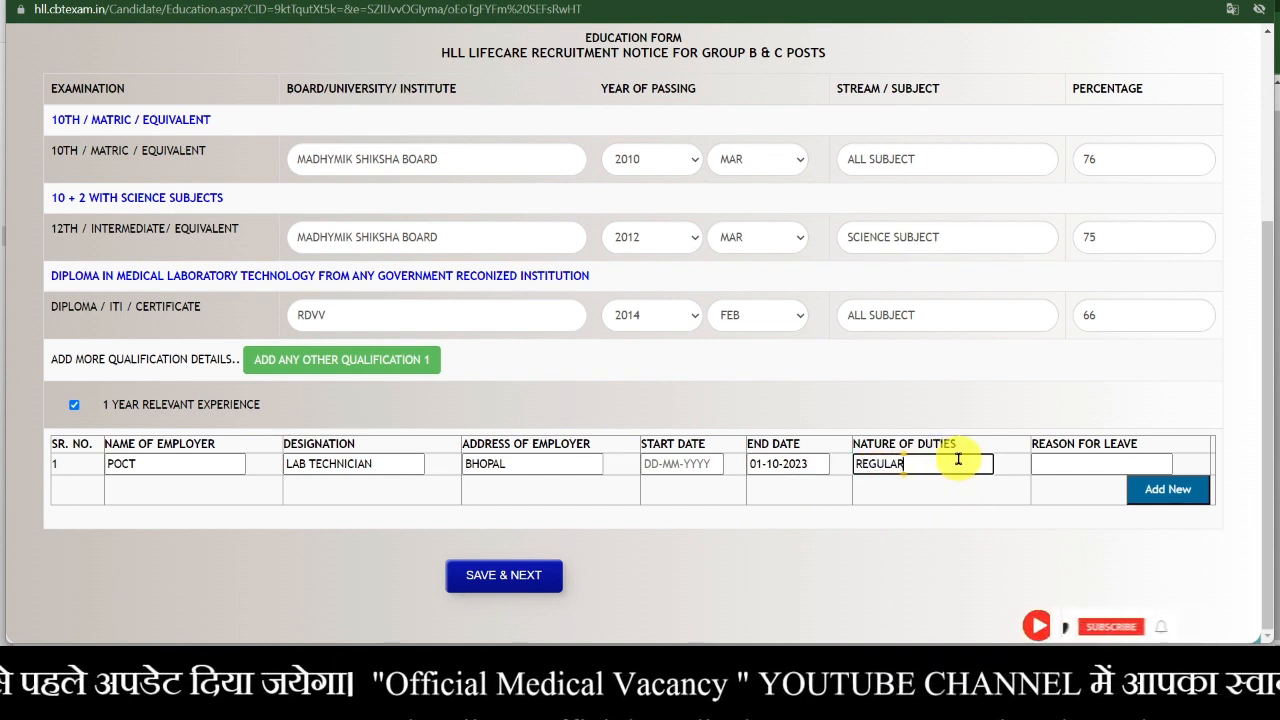
key("BackSpace")
key("BackSpace")
key("BackSpace")
key("BackSpace")
key("BackSpace")
key("BackSpace")
key("BackSpace")
type("P")
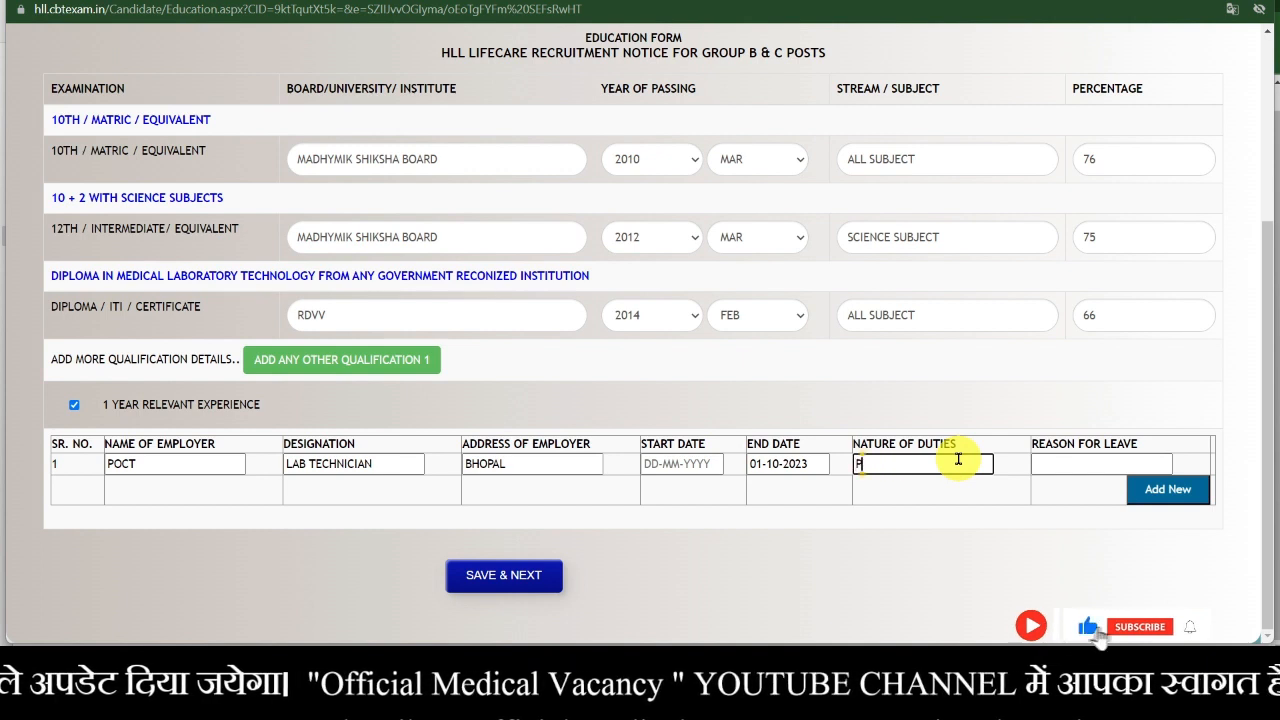
type("RIVATE")
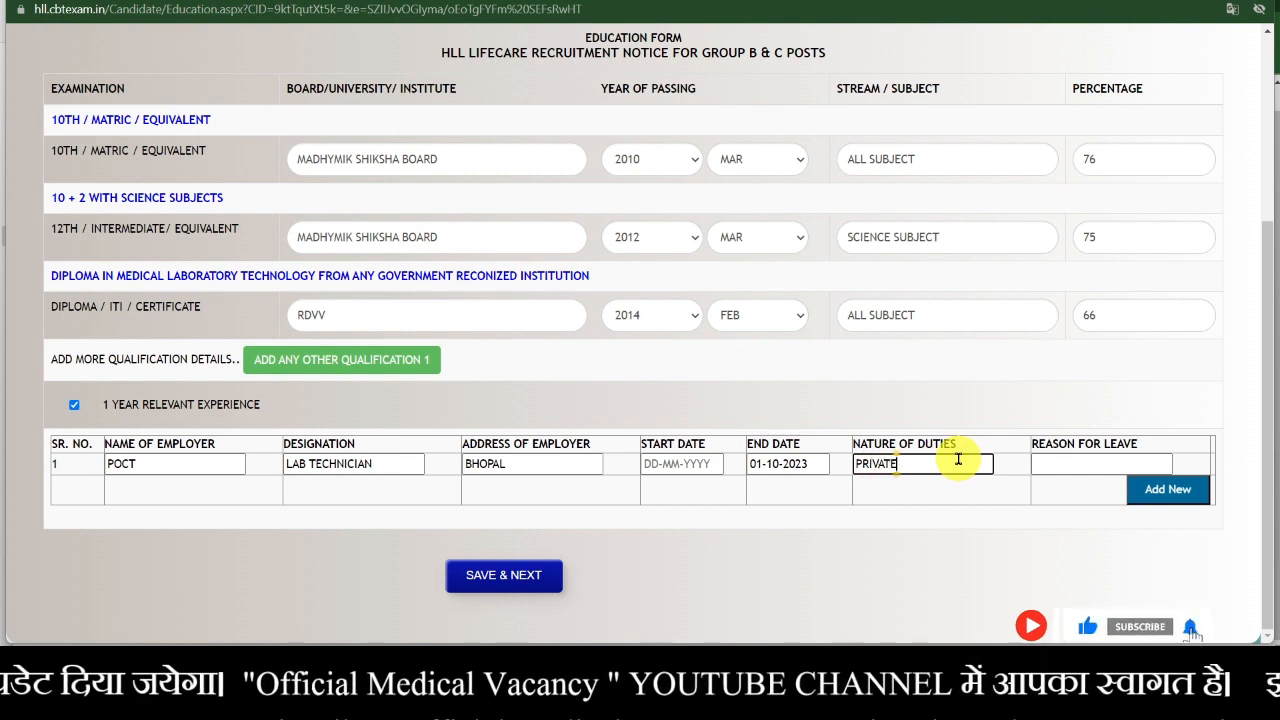
left_click(1079, 462)
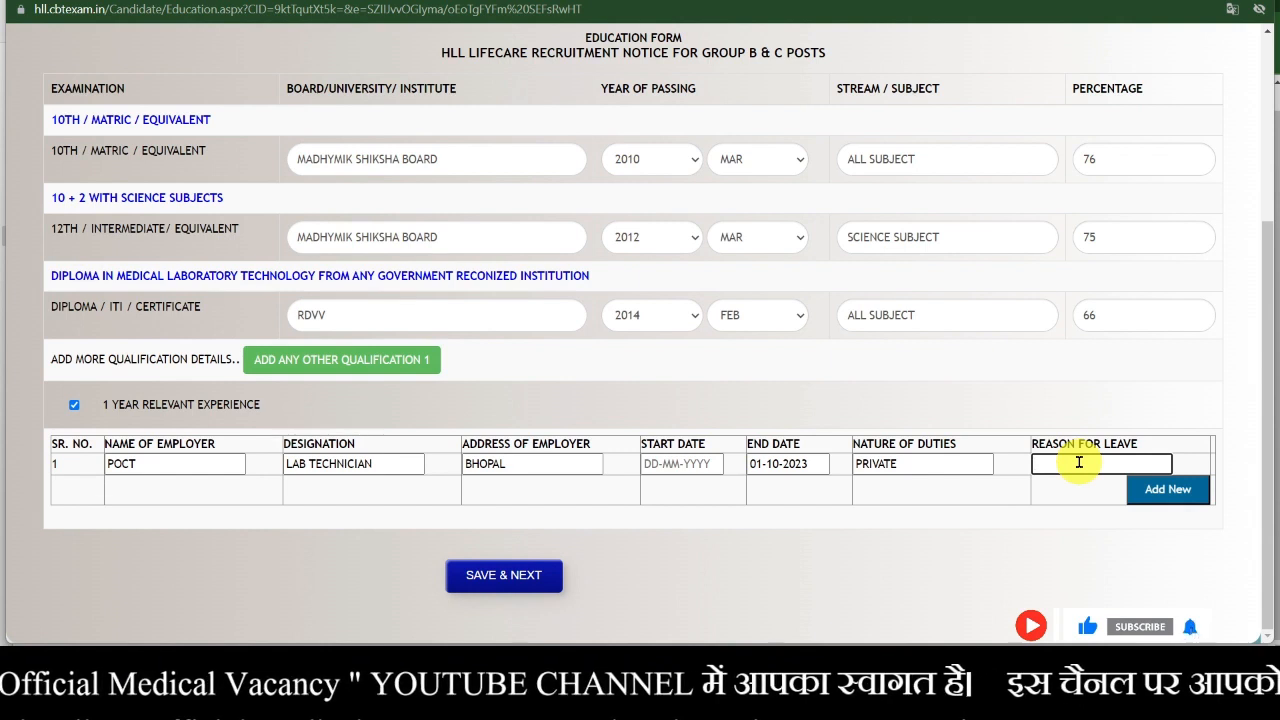
type("S")
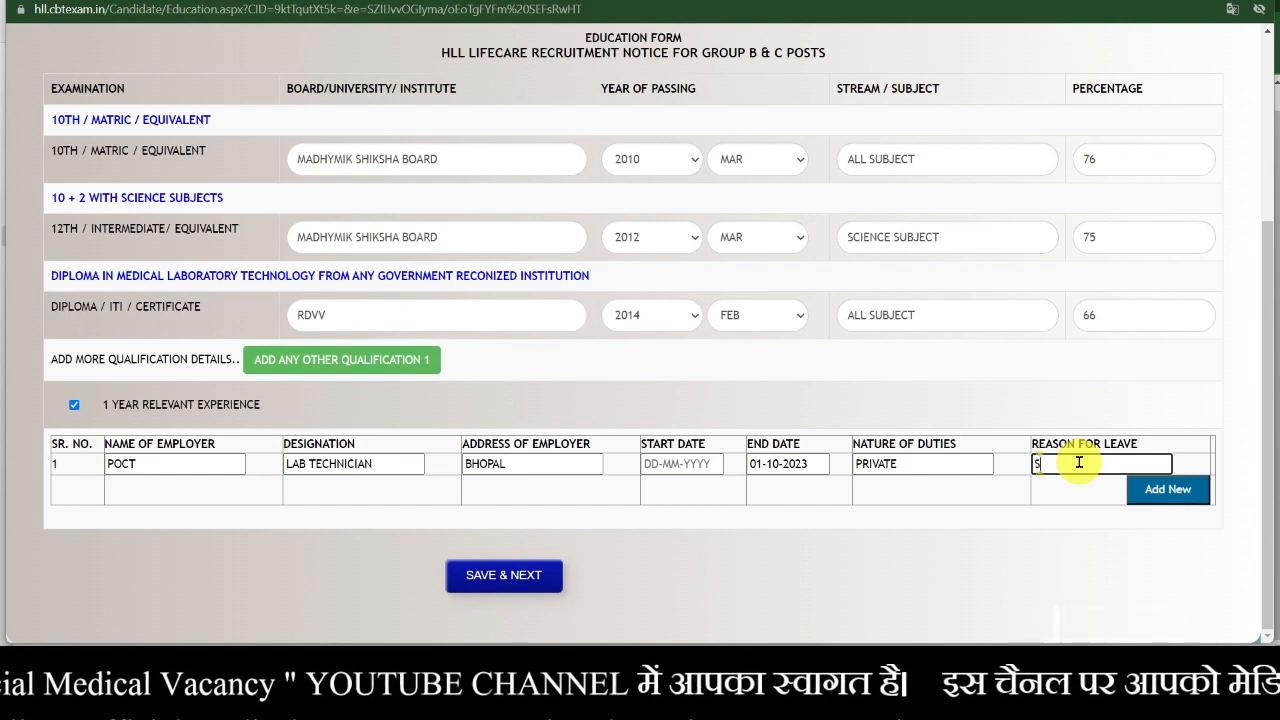
type("ALLOR")
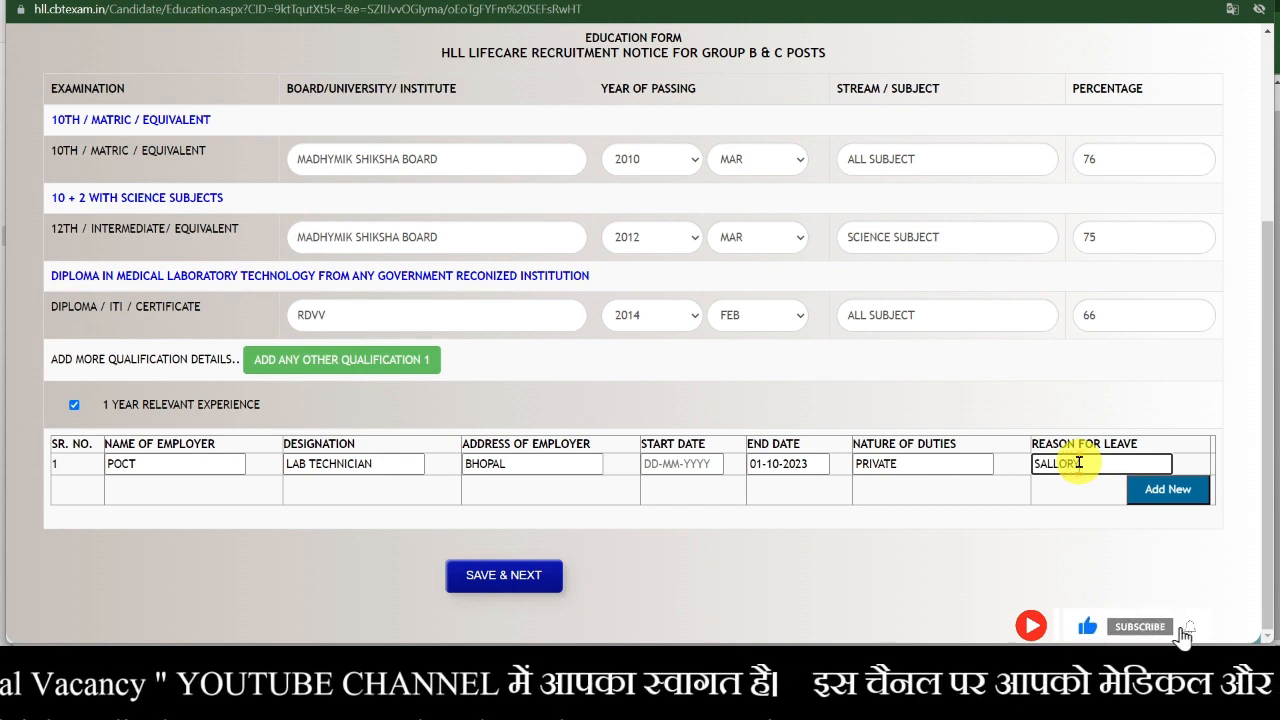
key("BackSpace")
key("BackSpace")
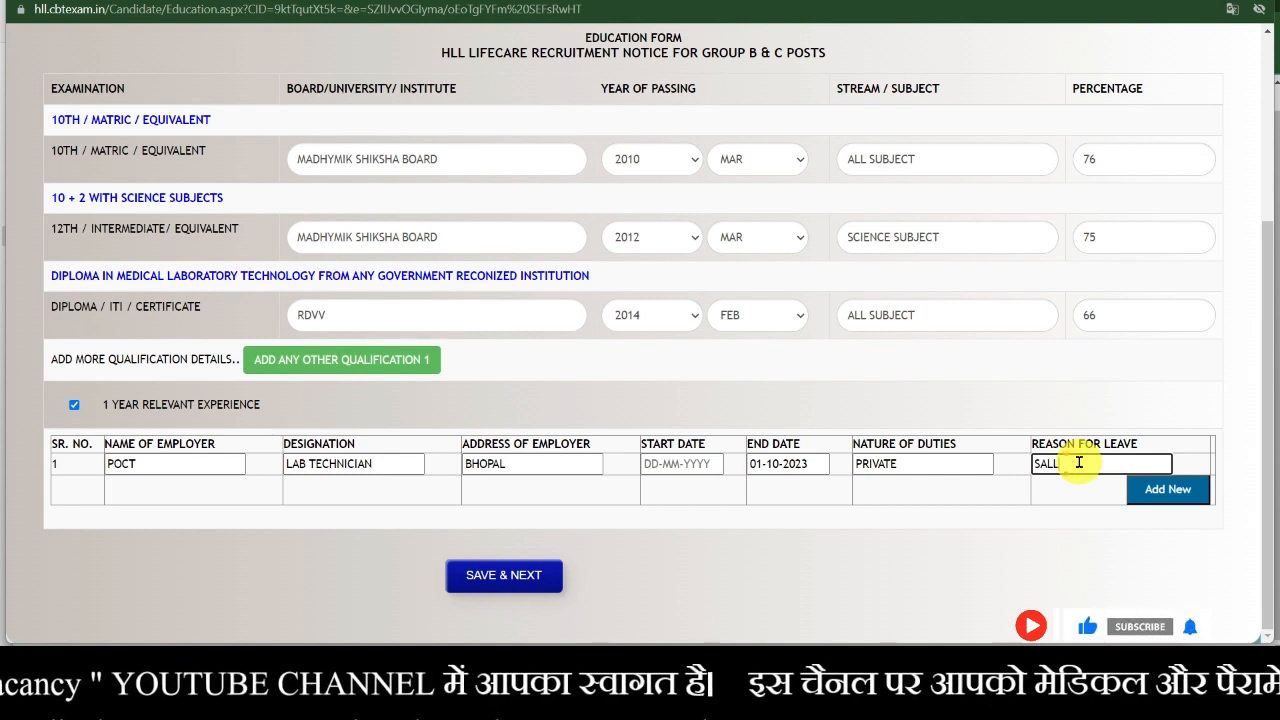
type("O")
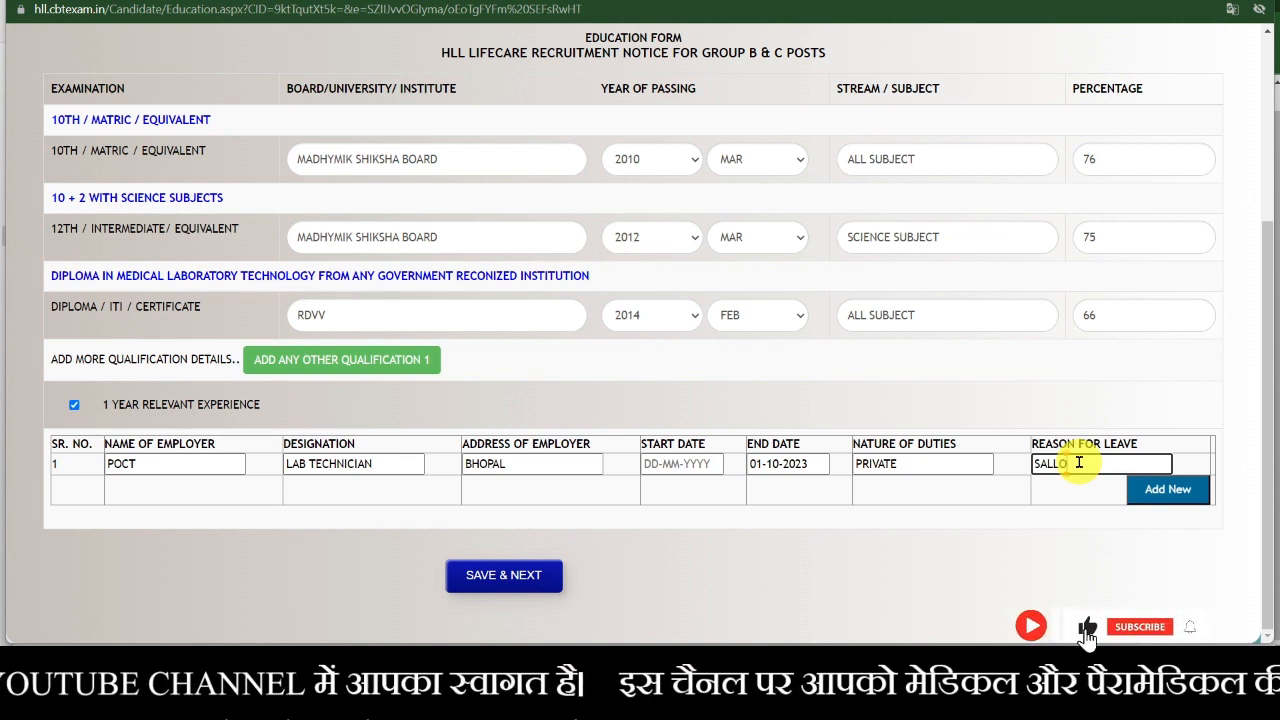
type("RY")
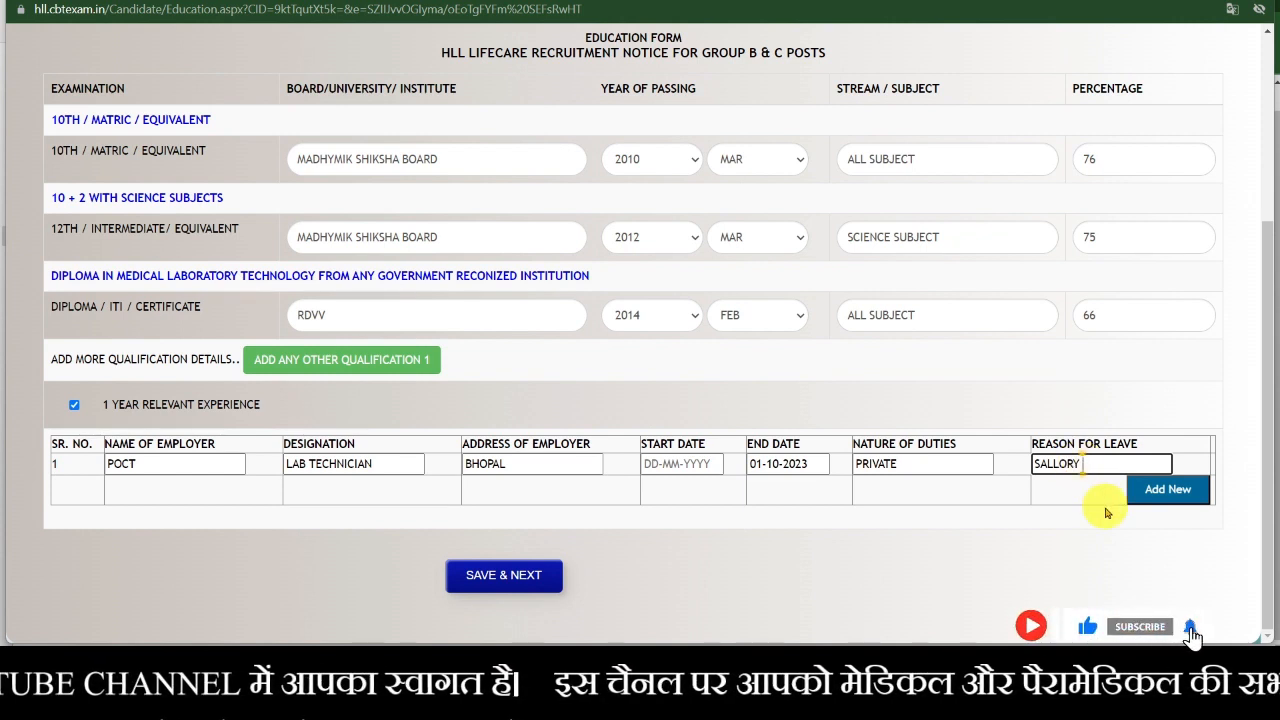
type(" INS")
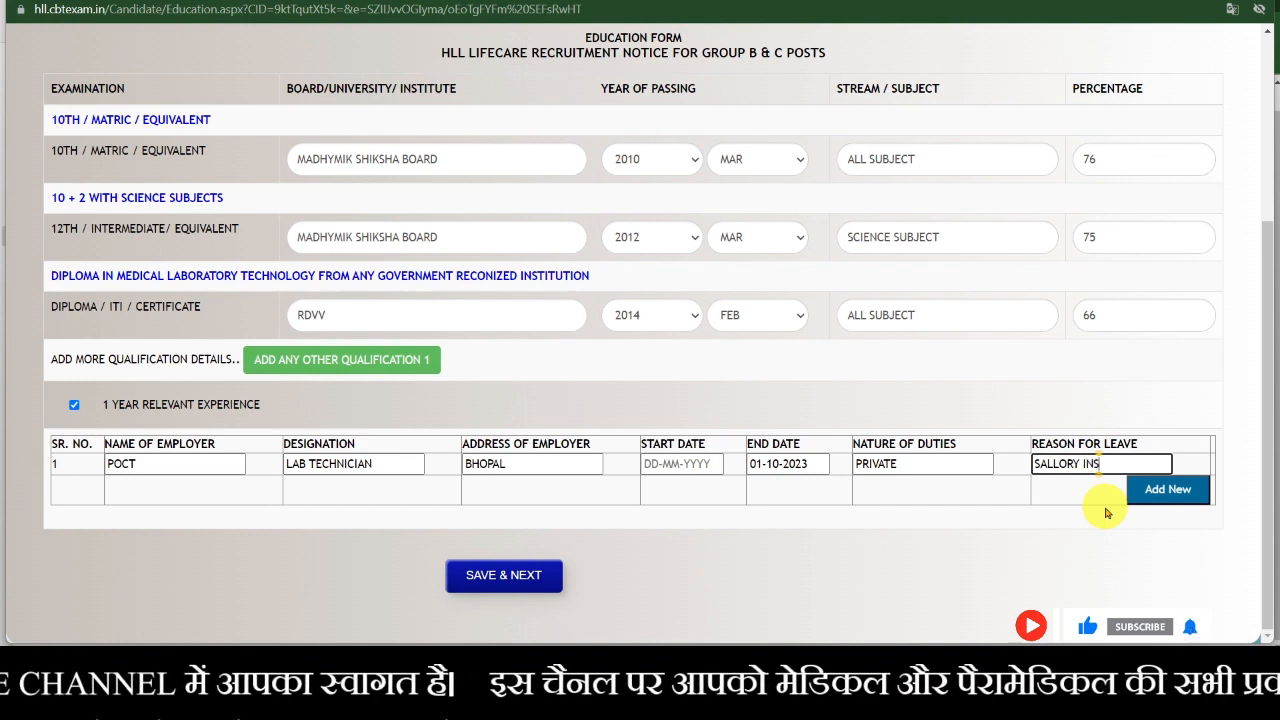
type("UFFI")
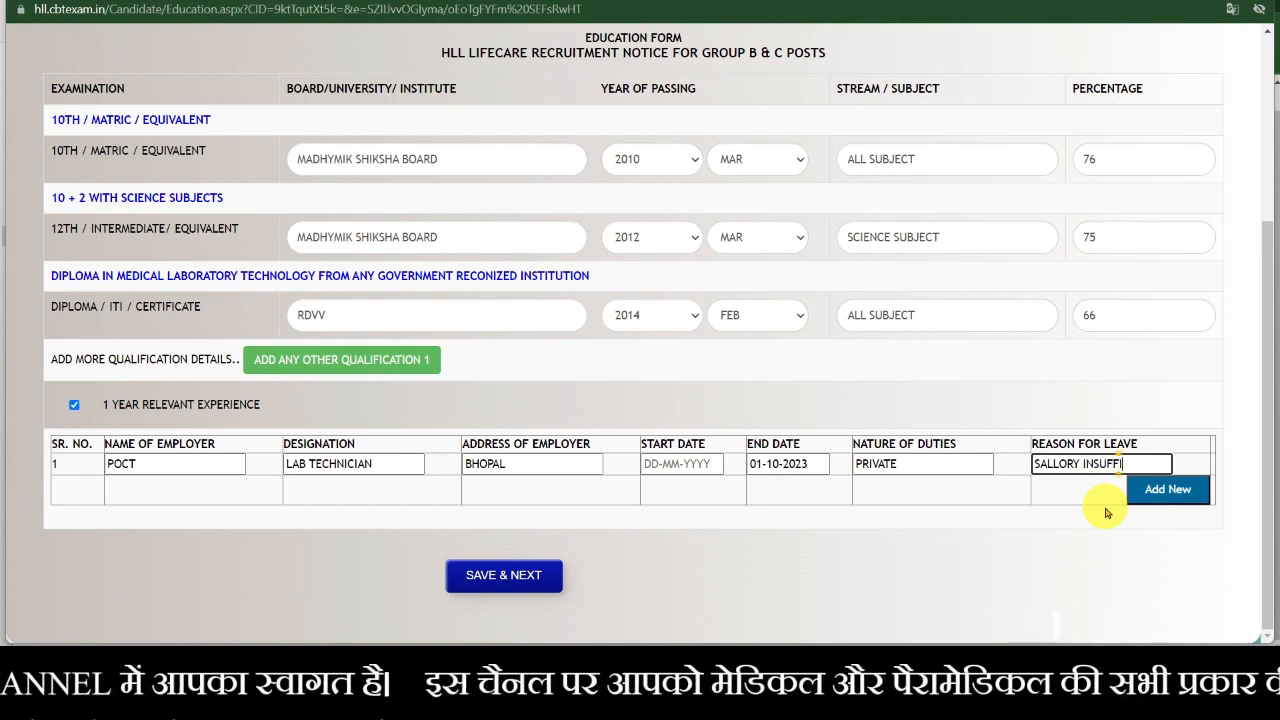
type("CIEN")
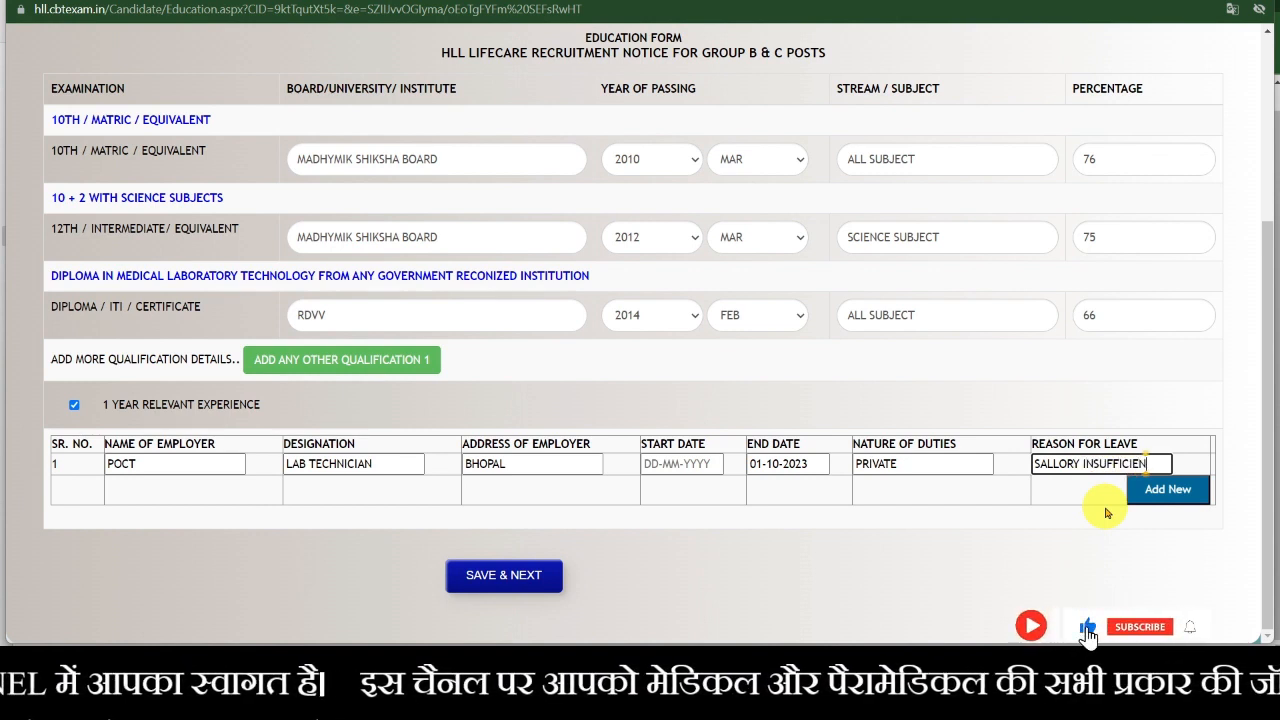
- Try saving, dismiss the missing-start-date alert, and set the experience start date to 11 June 2020
left_click(520, 585)
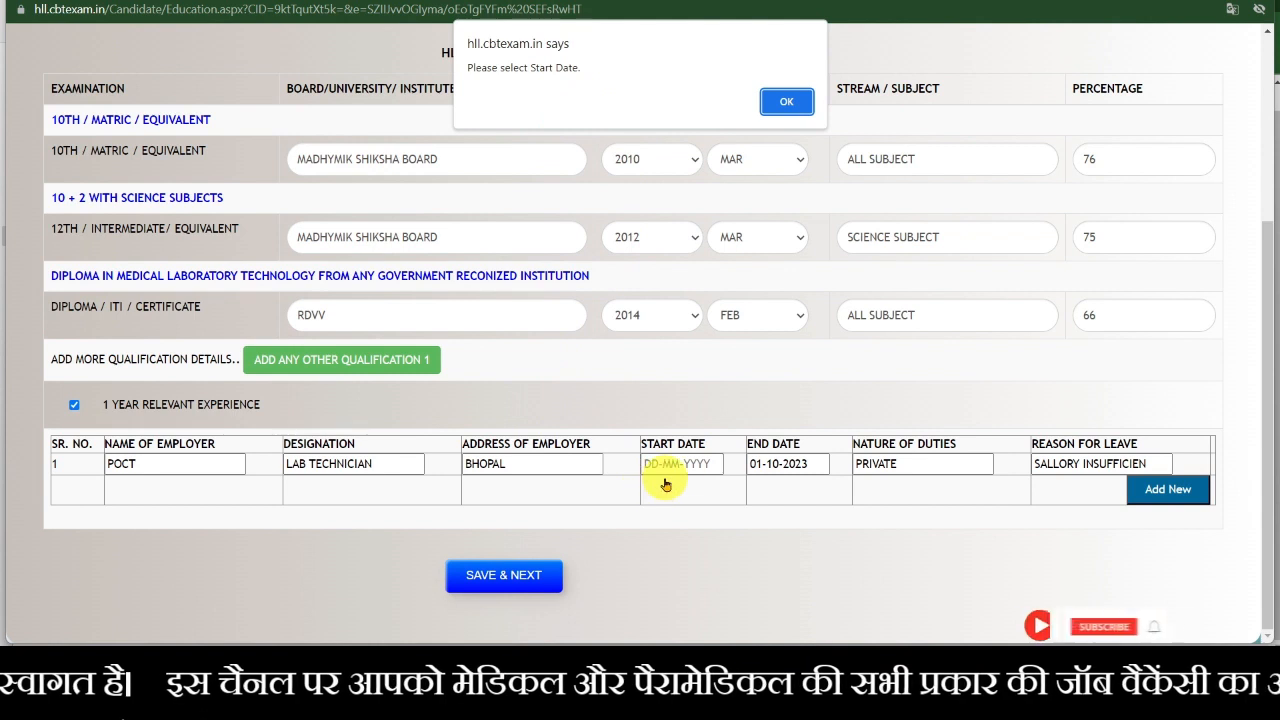
left_click(773, 105)
left_click(699, 463)
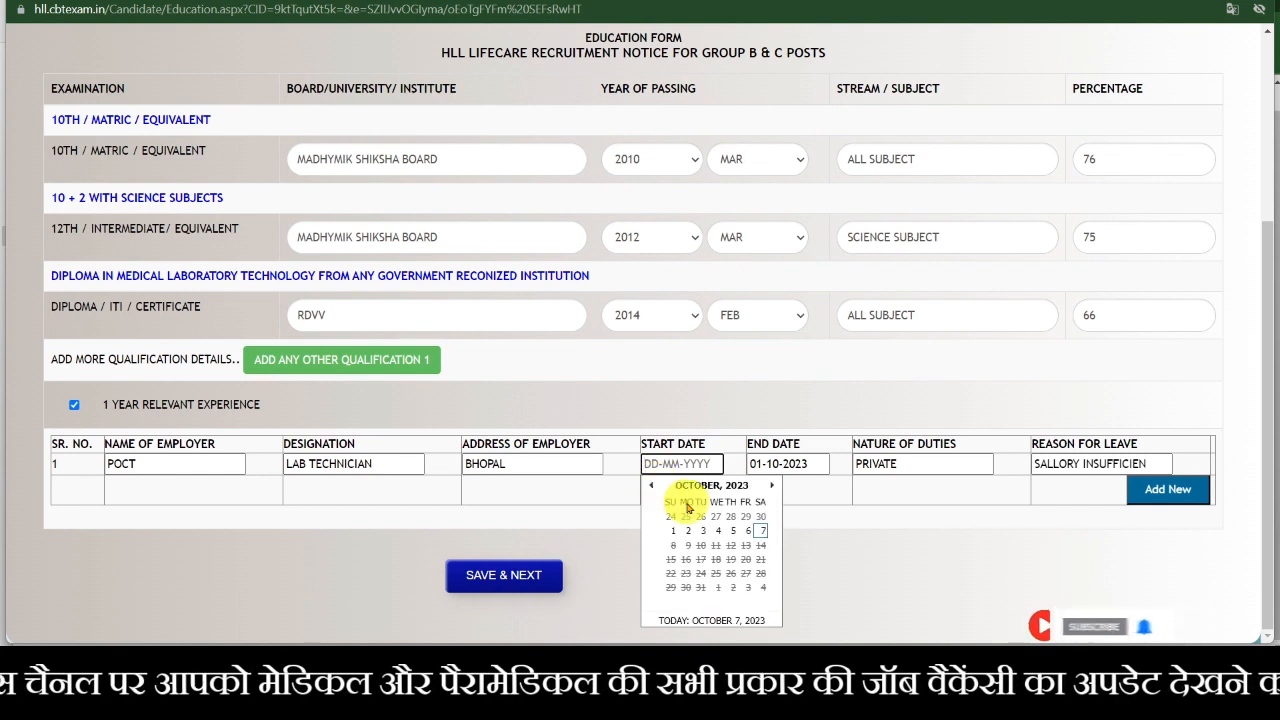
left_click(665, 486)
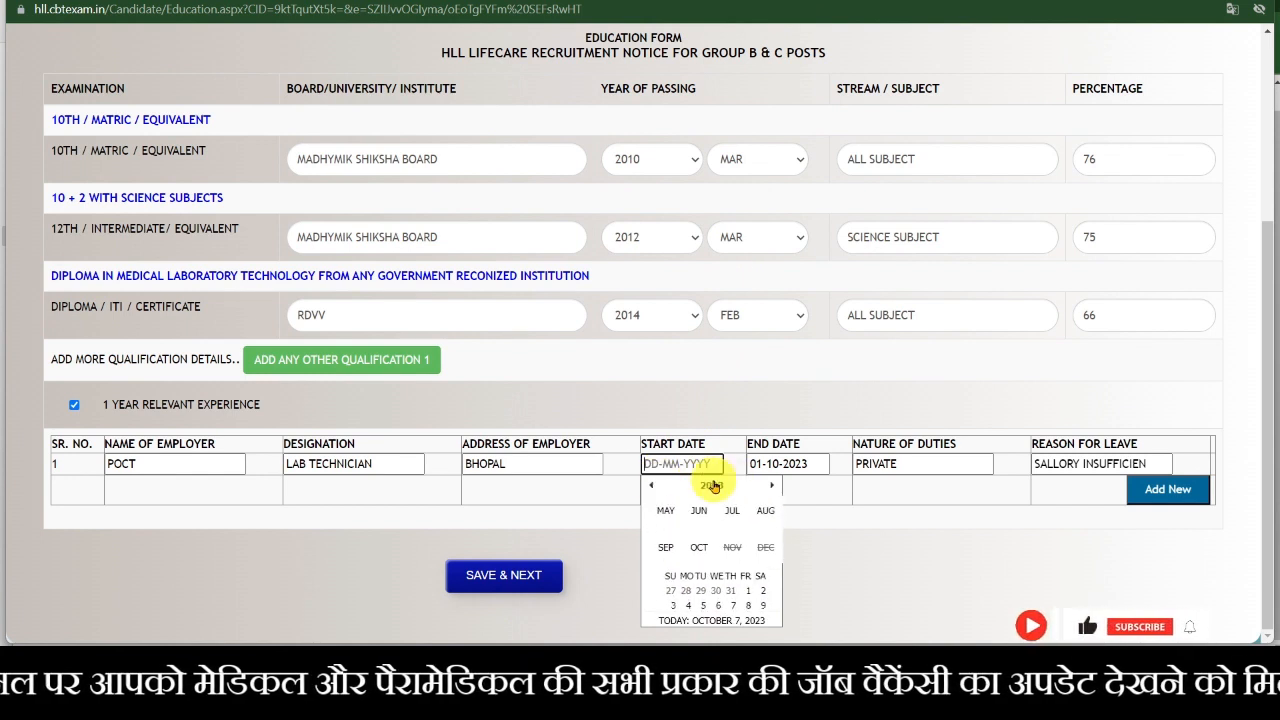
left_click(710, 485)
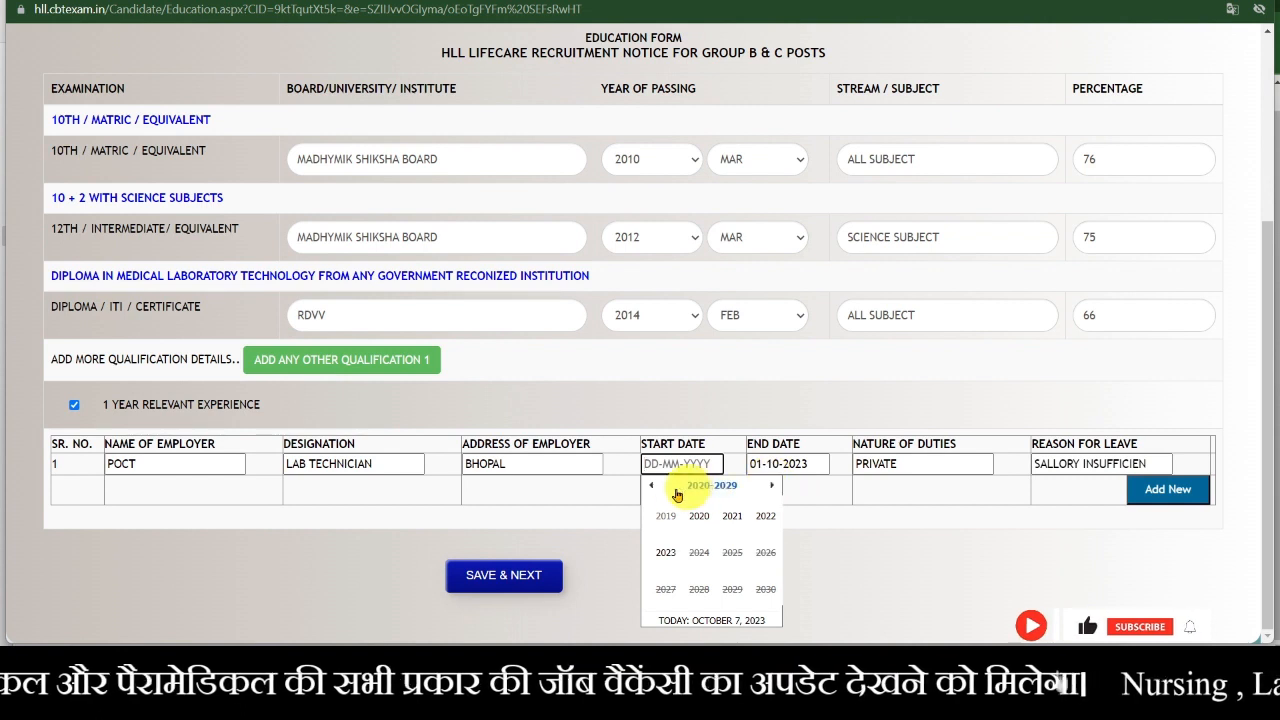
left_click(790, 571)
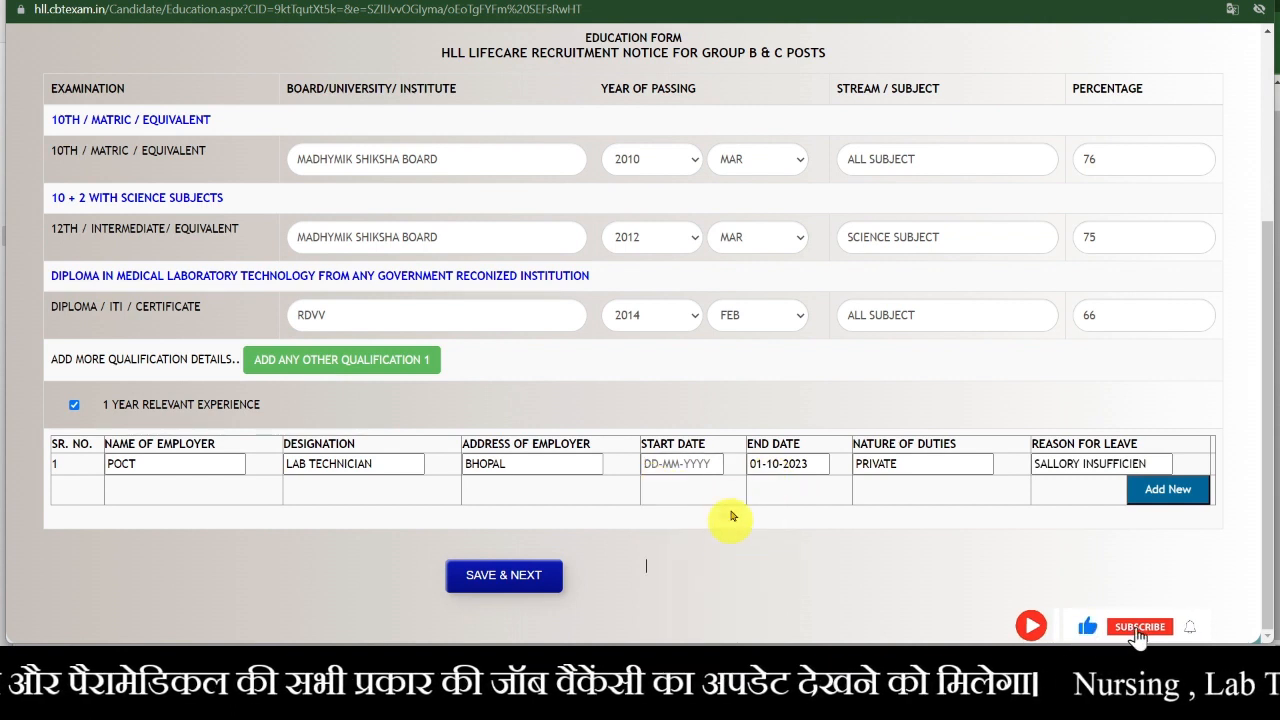
left_click(697, 464)
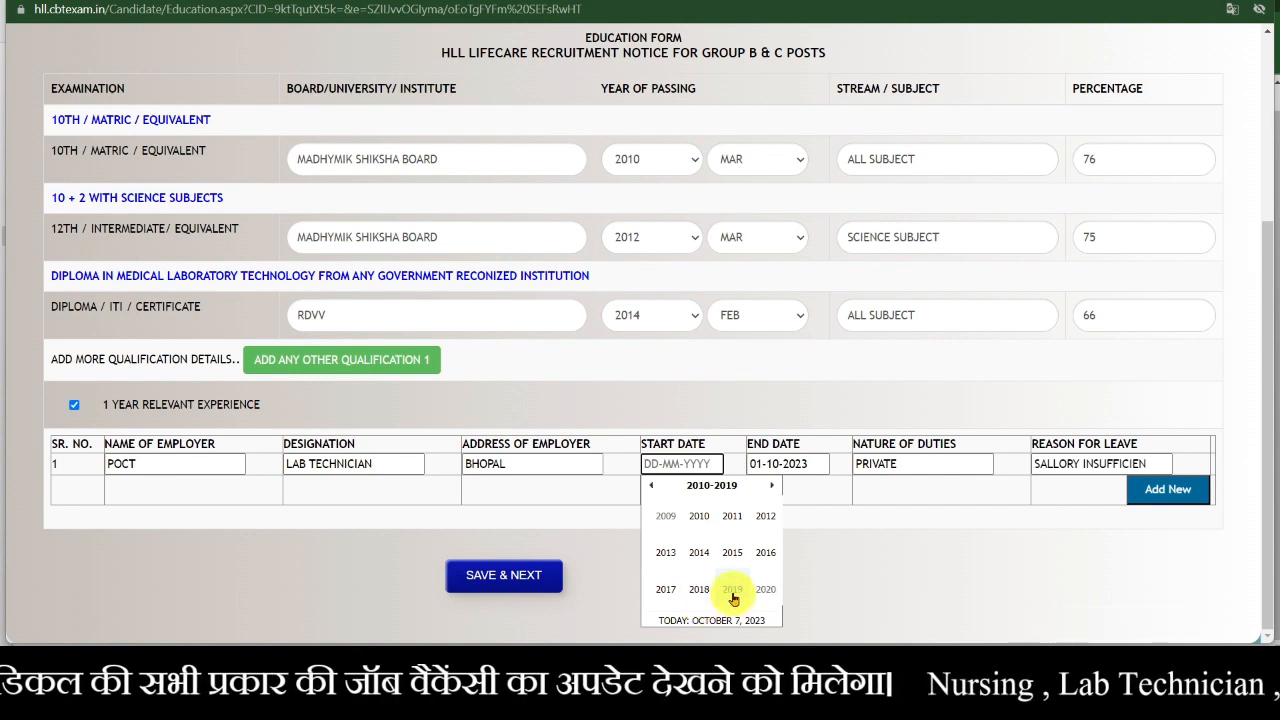
left_click(763, 590)
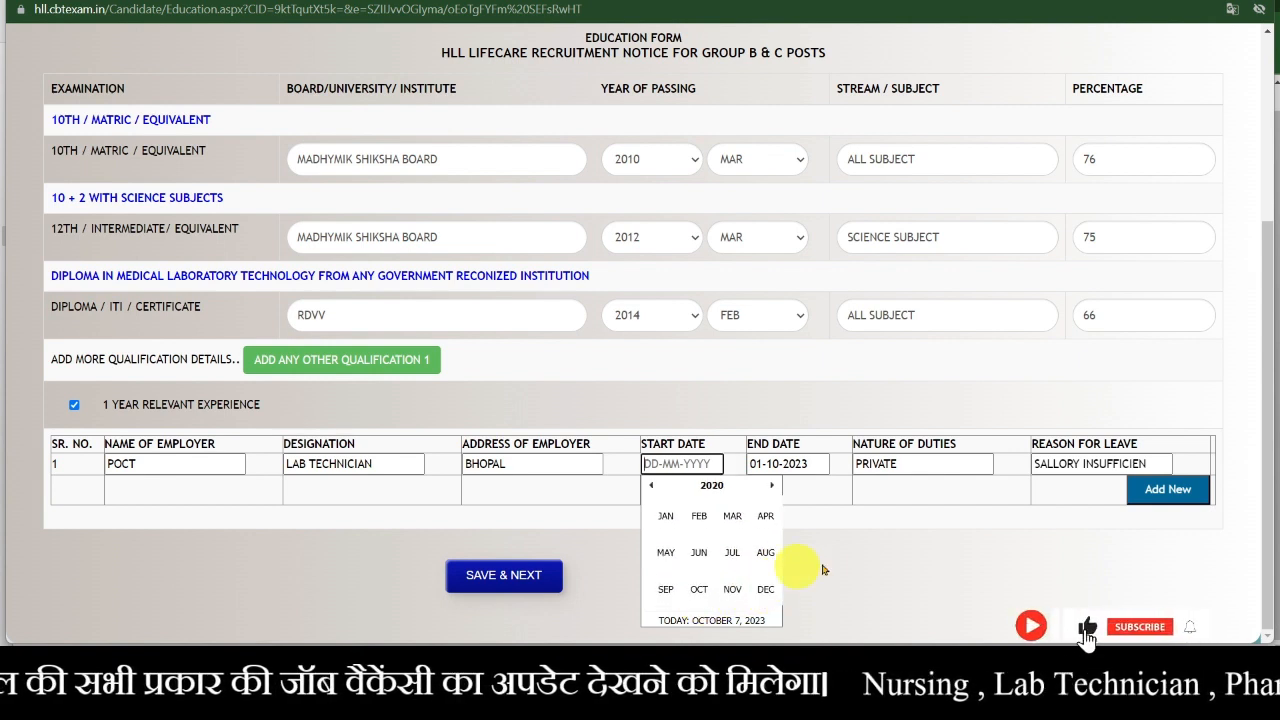
left_click(703, 553)
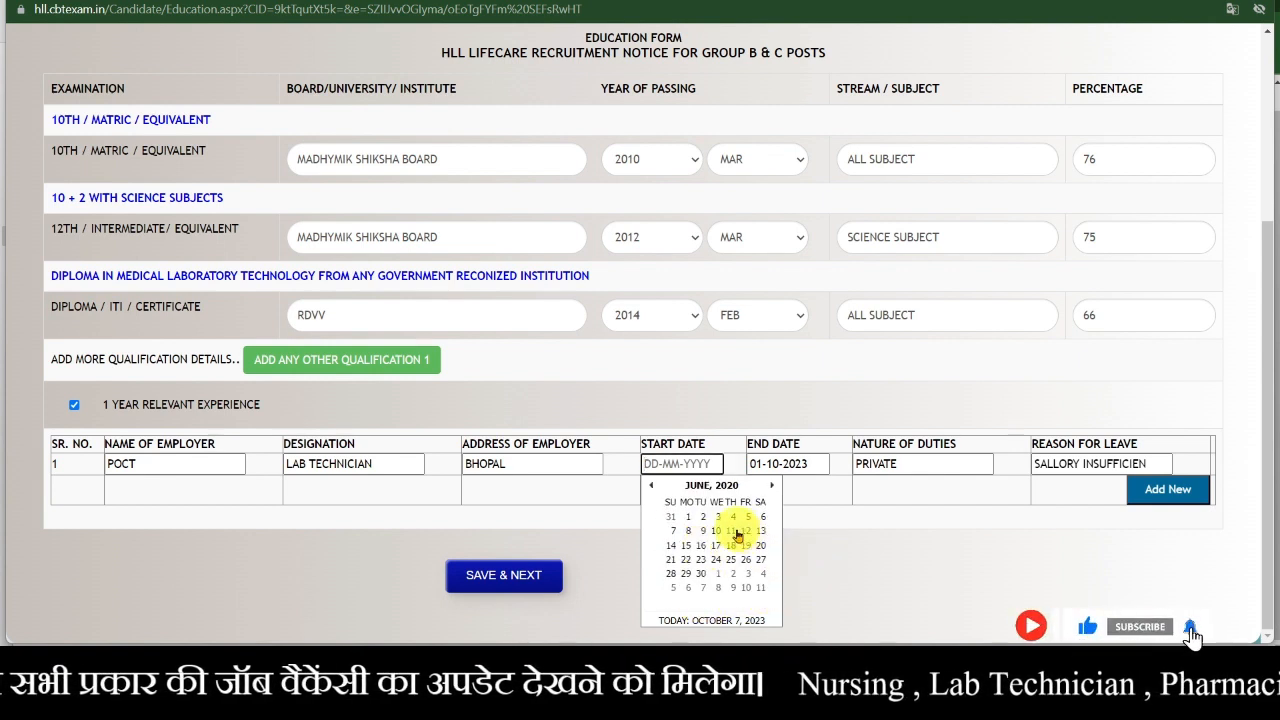
left_click(737, 532)
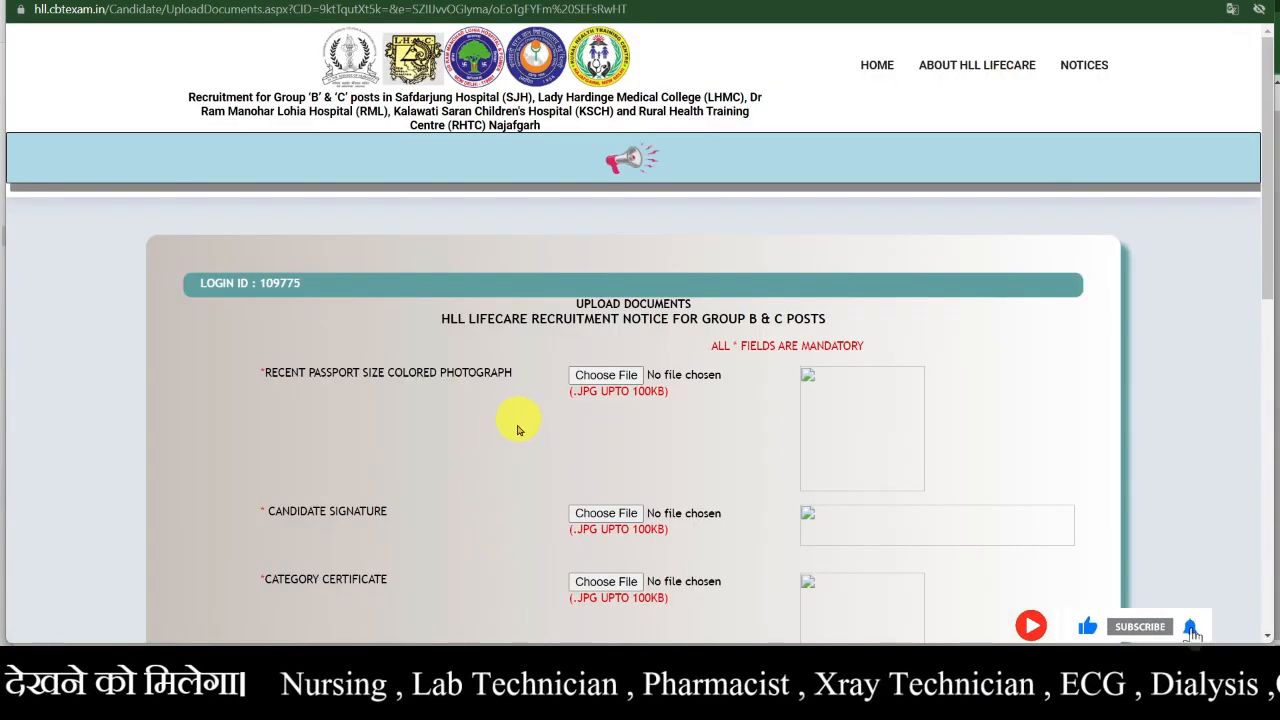
- Scroll through the Upload Documents page to review all seven required JPG uploads
scroll(448, 493, "down", 1)
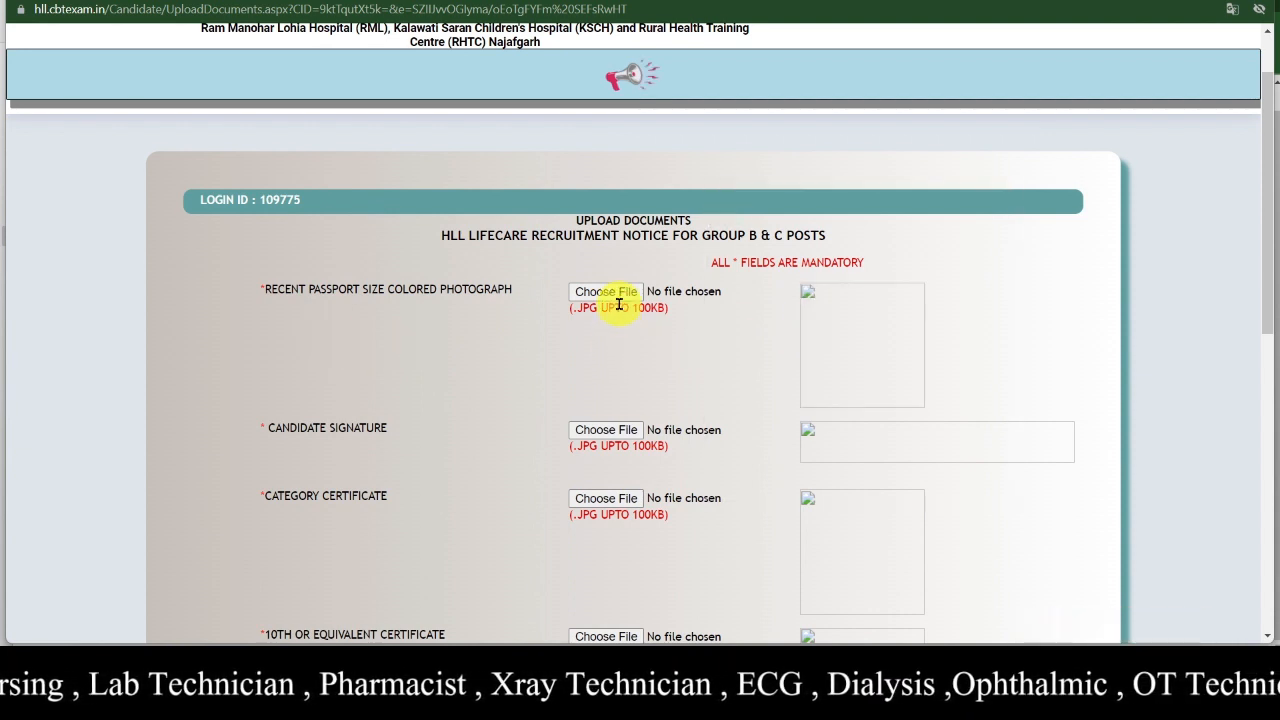
scroll(417, 546, "down", 1)
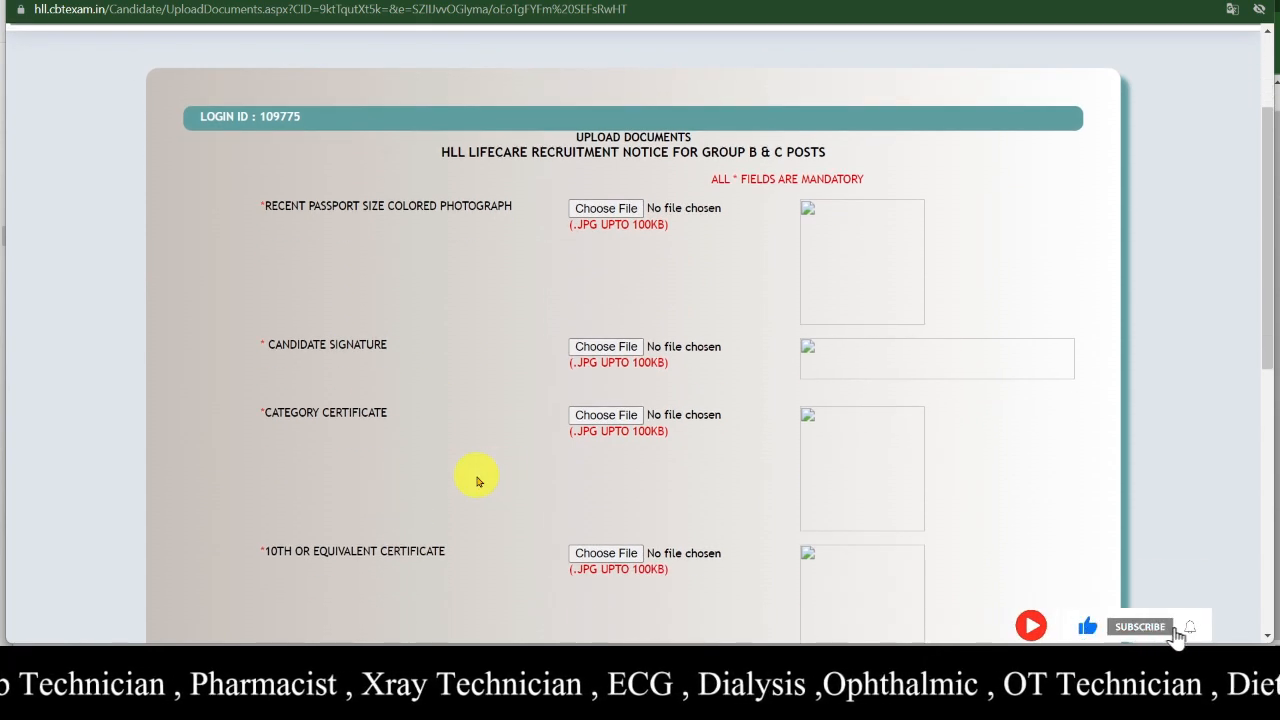
scroll(366, 485, "down", 2)
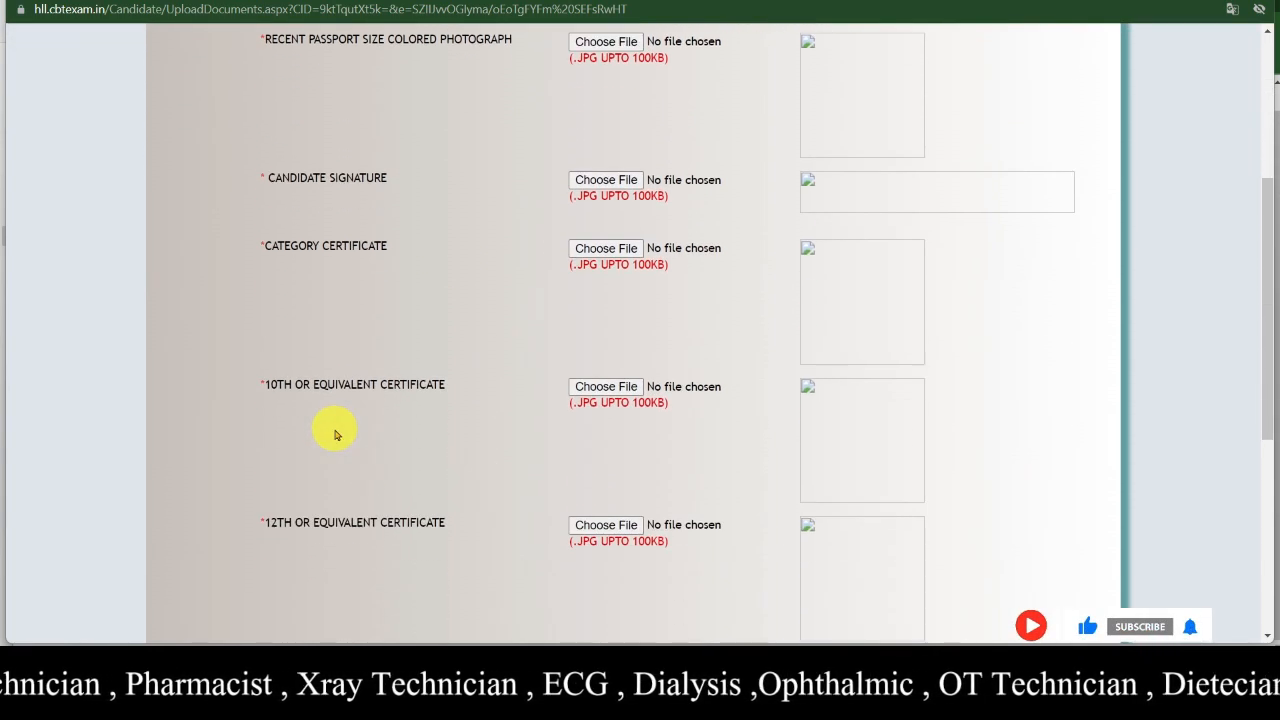
scroll(336, 433, "down", 2)
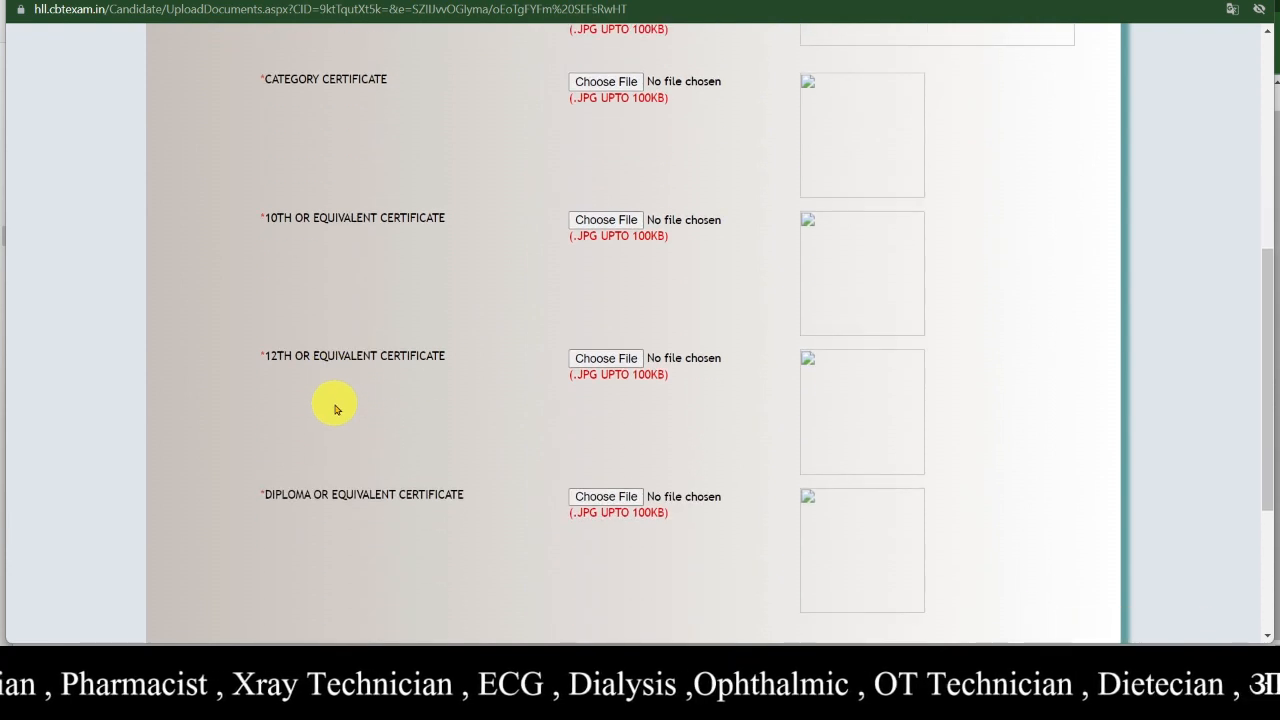
scroll(338, 440, "down", 1)
scroll(341, 479, "down", 2)
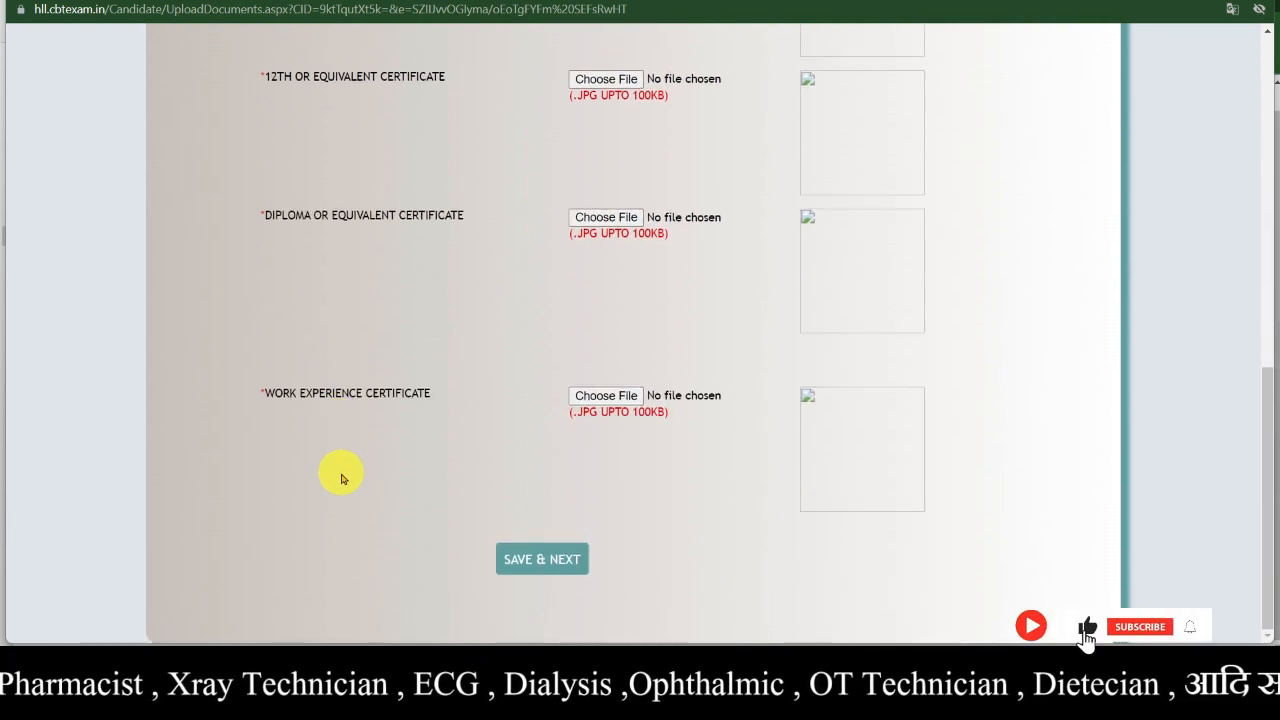
scroll(349, 480, "up", 8)
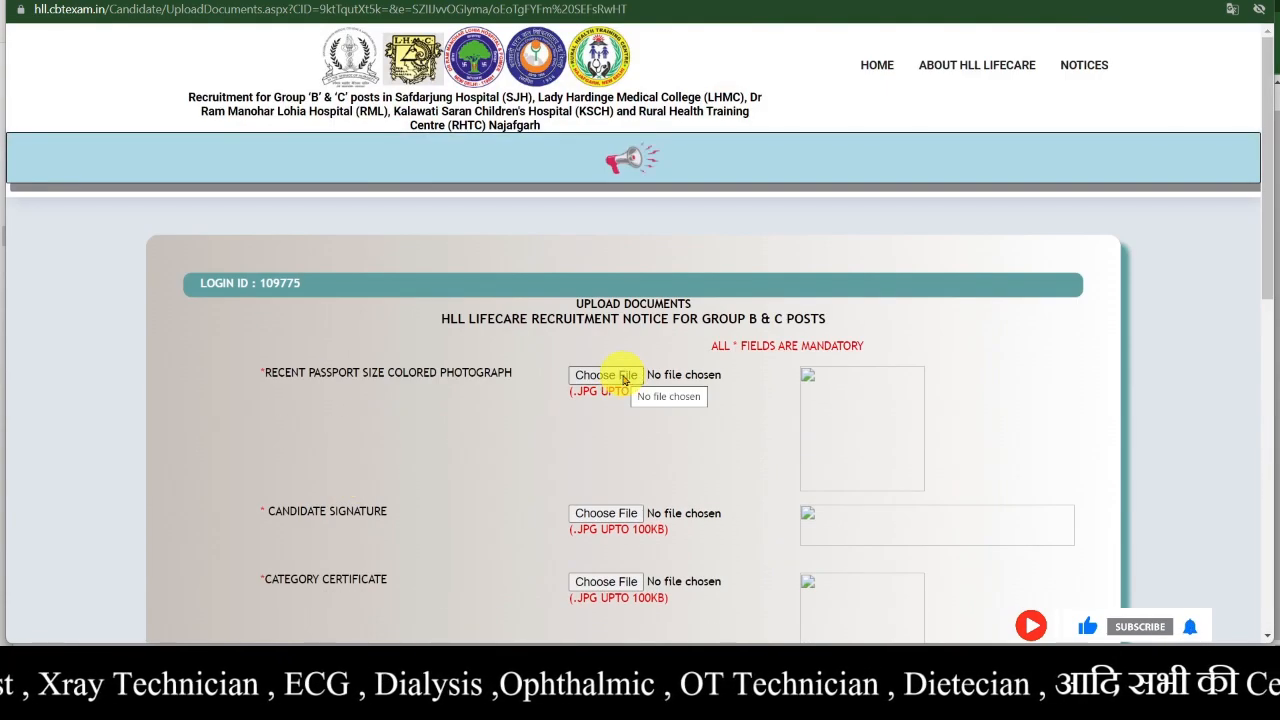
- Attach photo.jpg from the Esic Application Form folder as the passport-size photograph
left_click(622, 378)
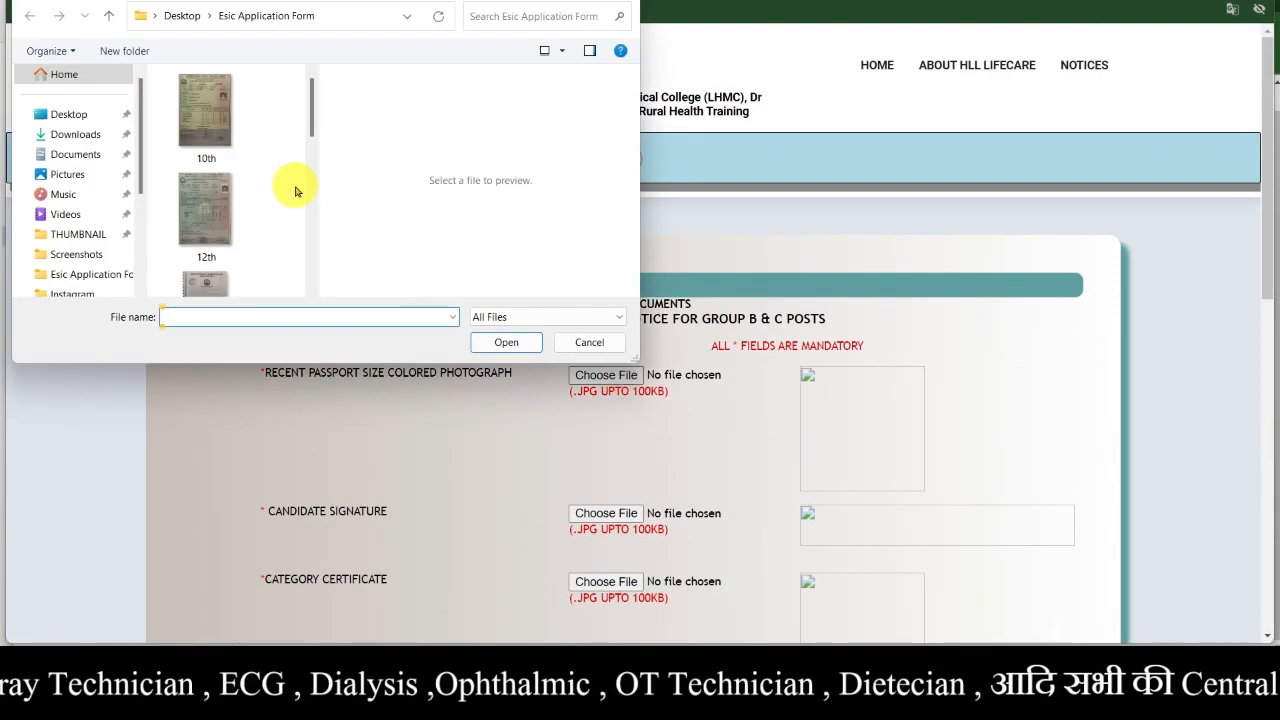
scroll(296, 191, "down", 5)
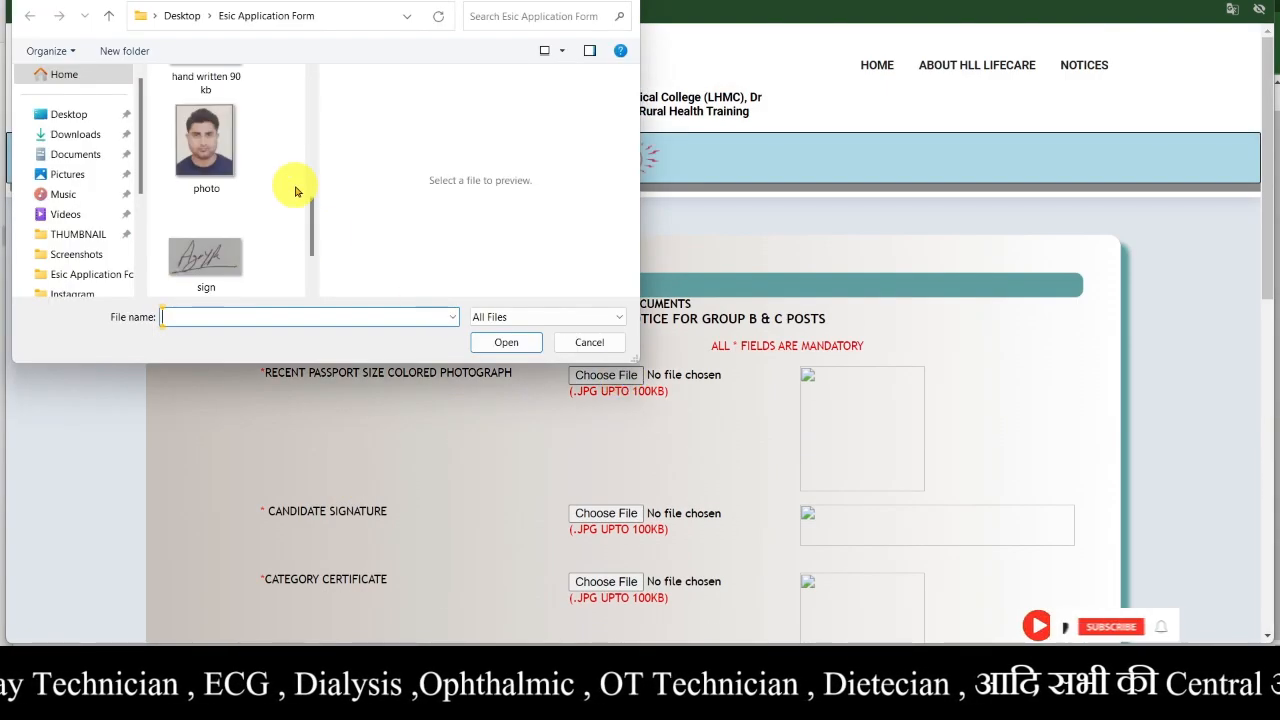
left_click(227, 150)
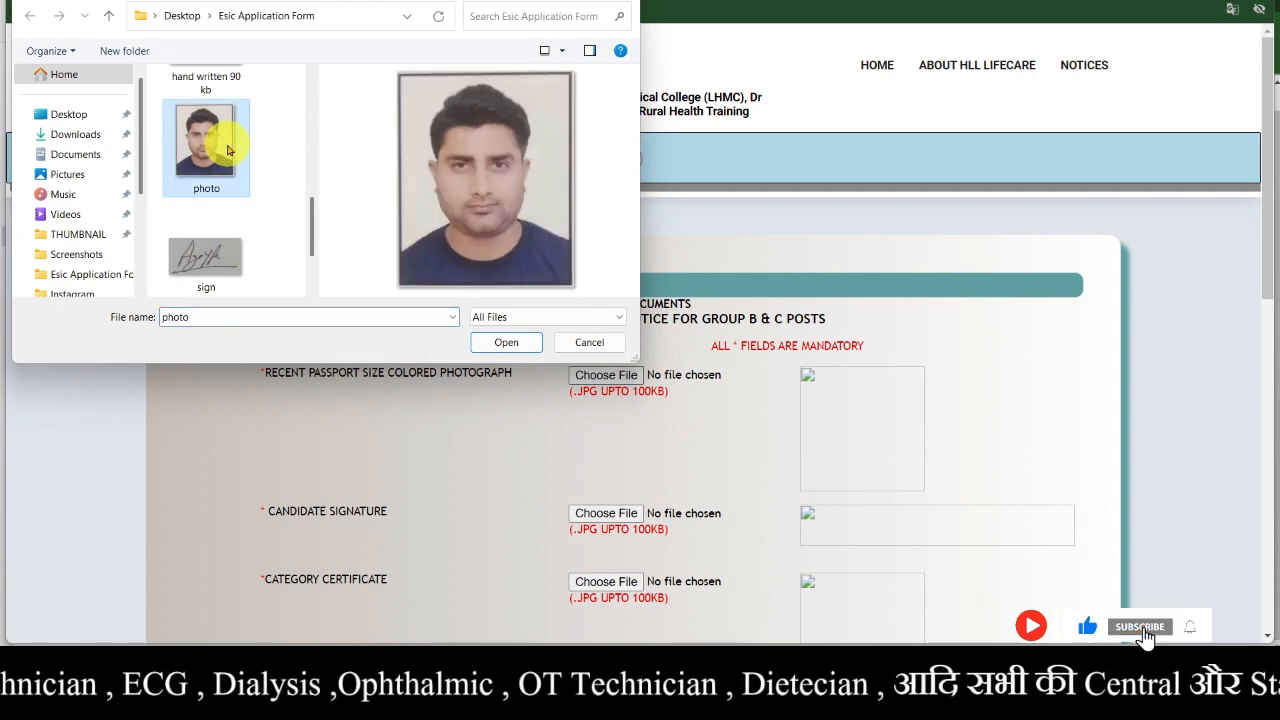
left_click(512, 344)
scroll(540, 480, "down", 1)
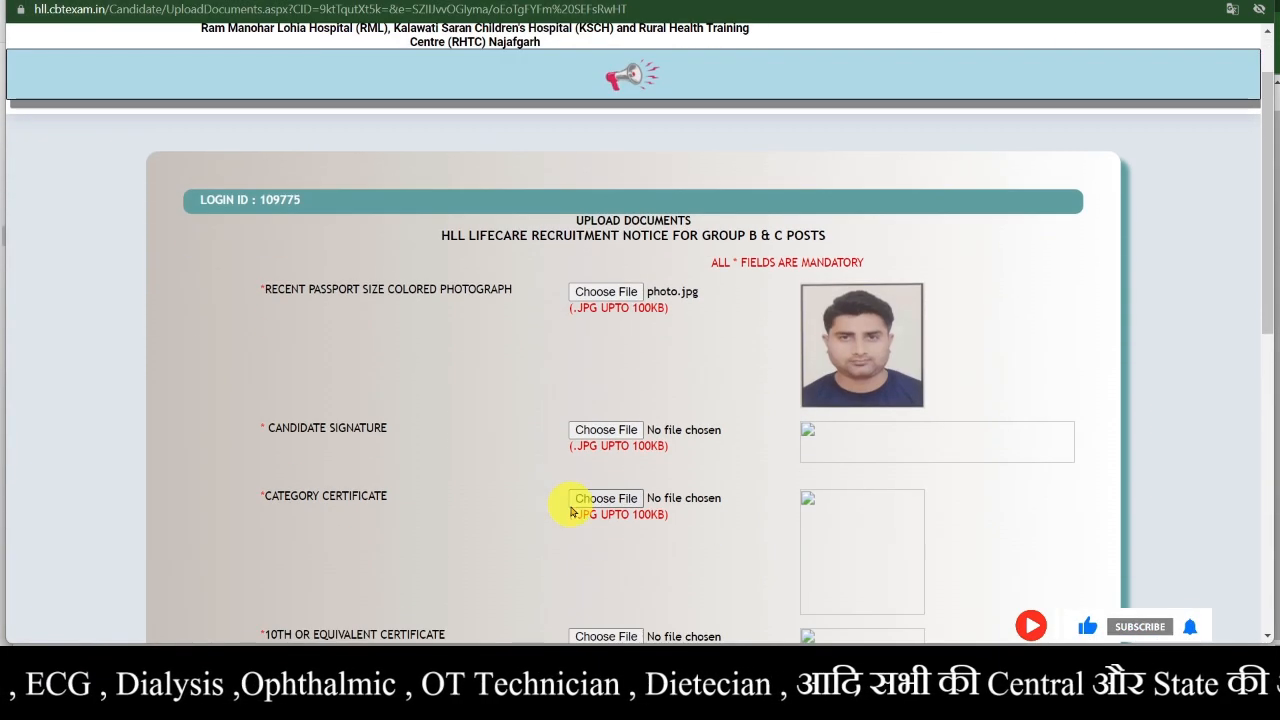
left_click(626, 434)
- Attach sign.jpg as the candidate signature and dismiss the category certificate reminder
scroll(236, 225, "down", 5)
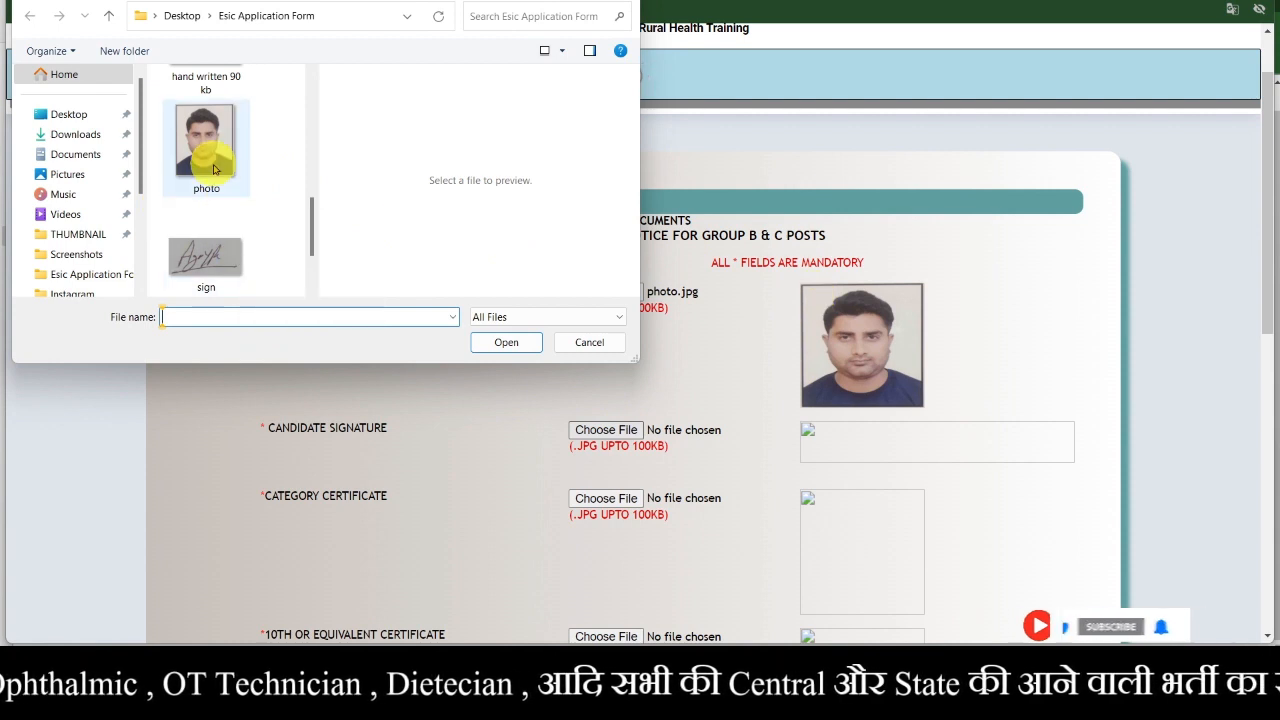
scroll(213, 191, "up", 2)
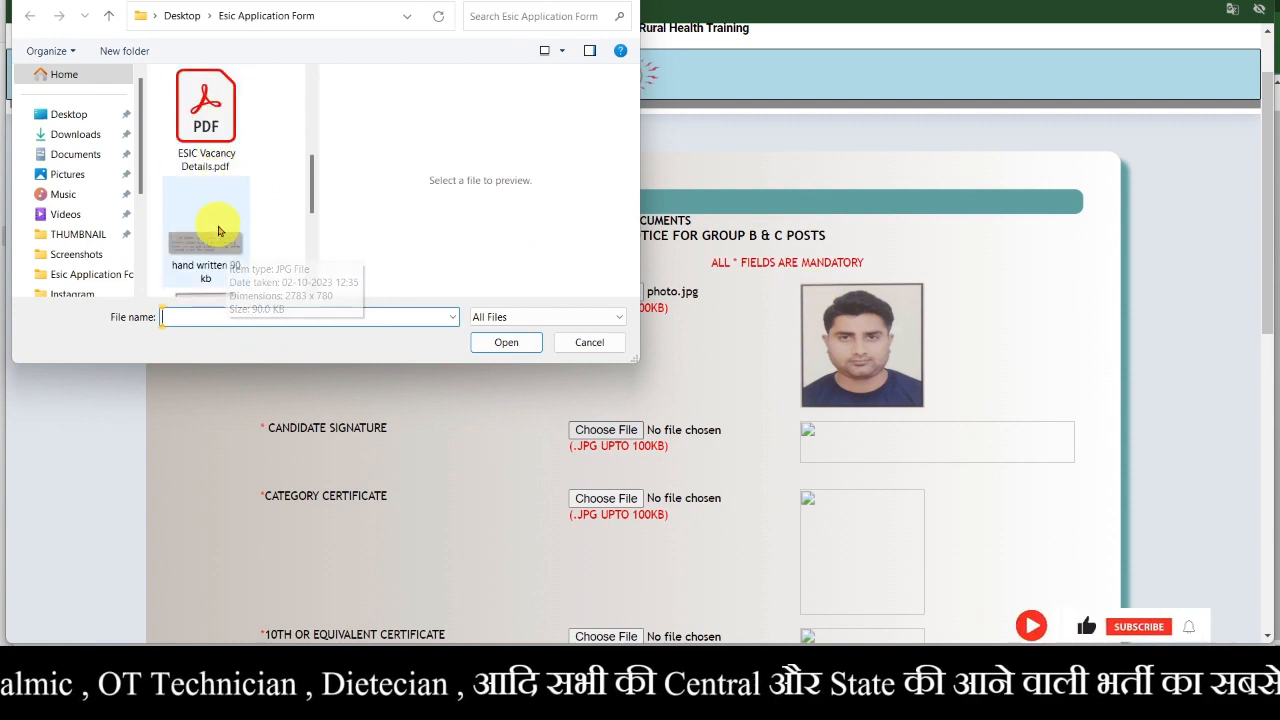
scroll(222, 238, "up", 1)
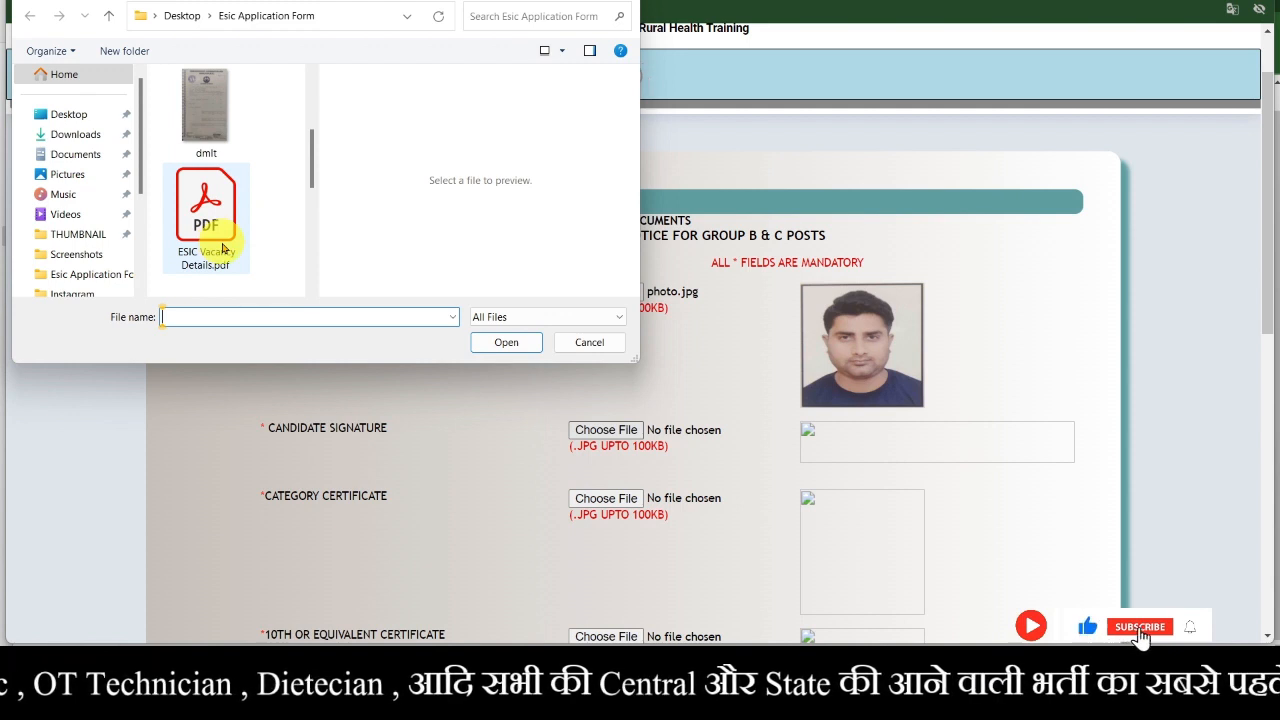
scroll(222, 248, "up", 1)
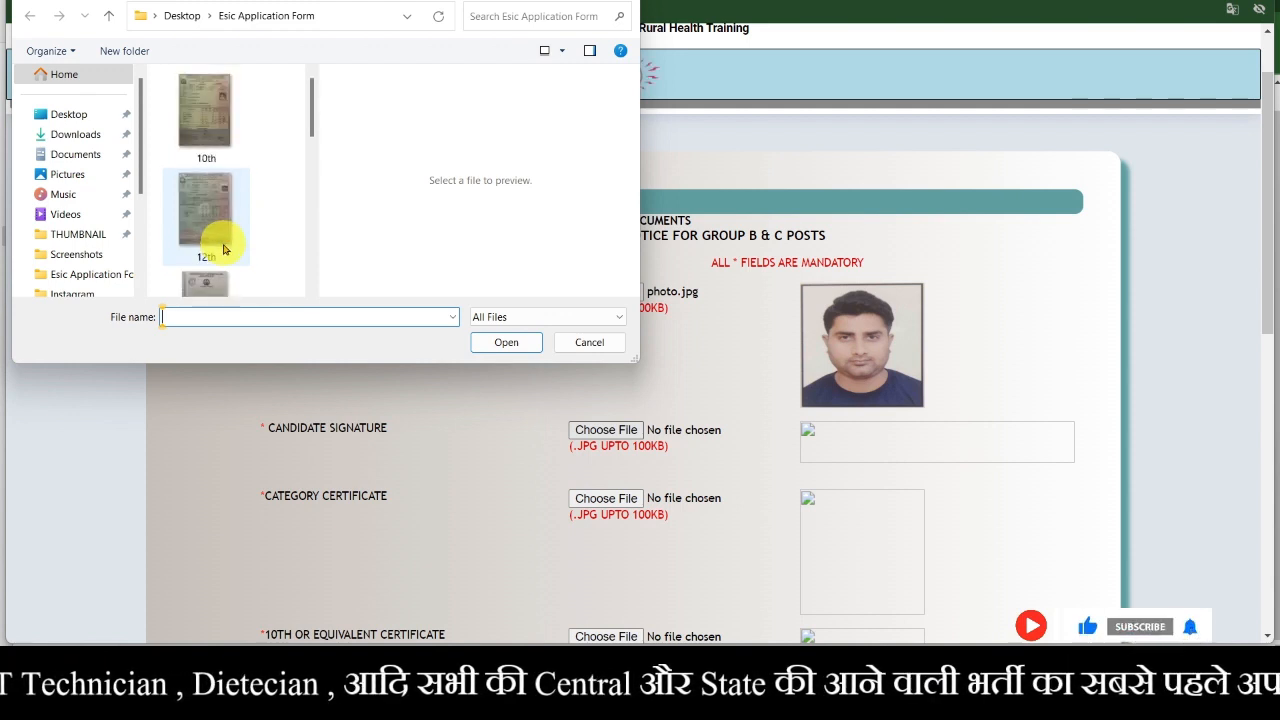
scroll(224, 249, "down", 5)
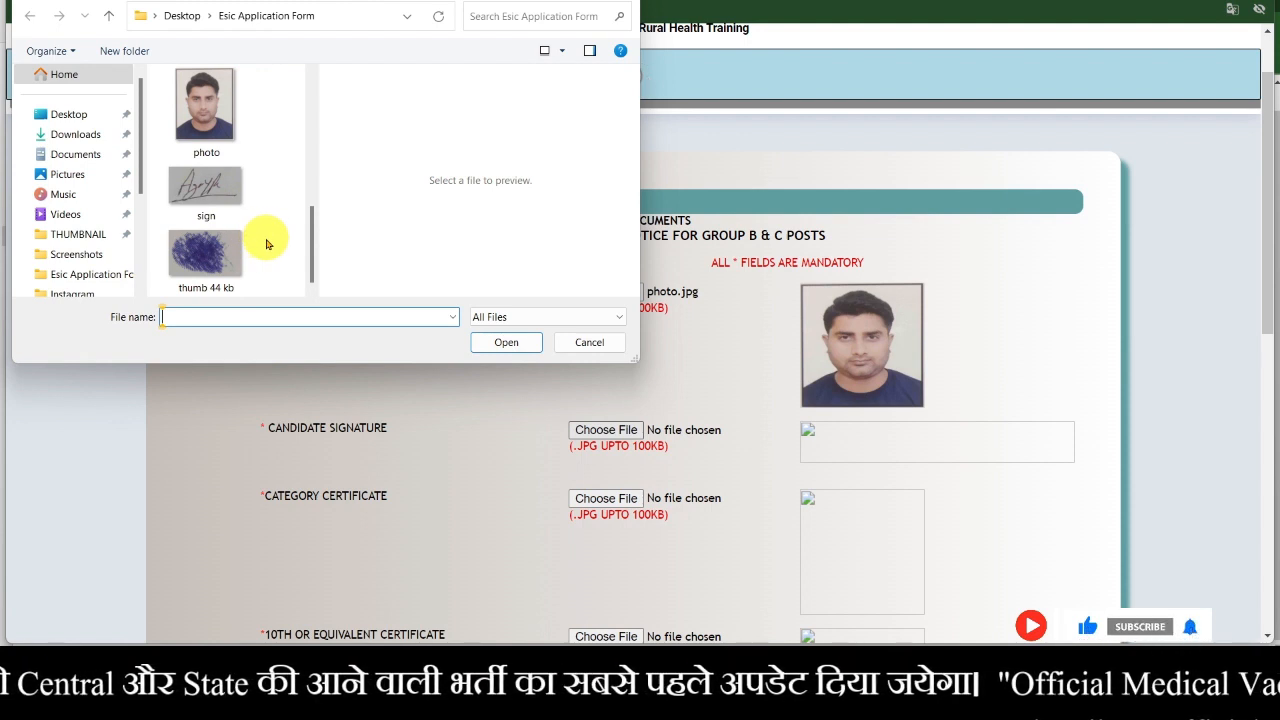
left_click(207, 195)
left_click(508, 343)
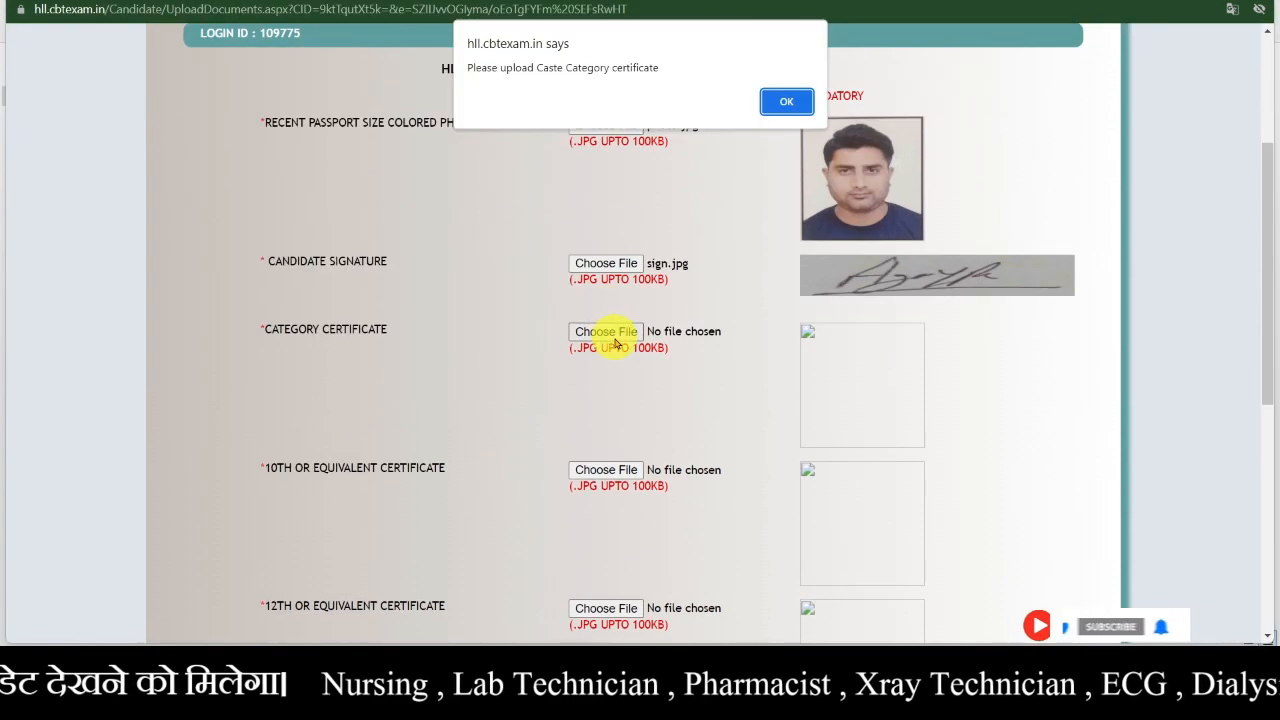
left_click(786, 101)
- Attach 12th.jpg as both the category certificate and the 10th certificate
left_click(621, 342)
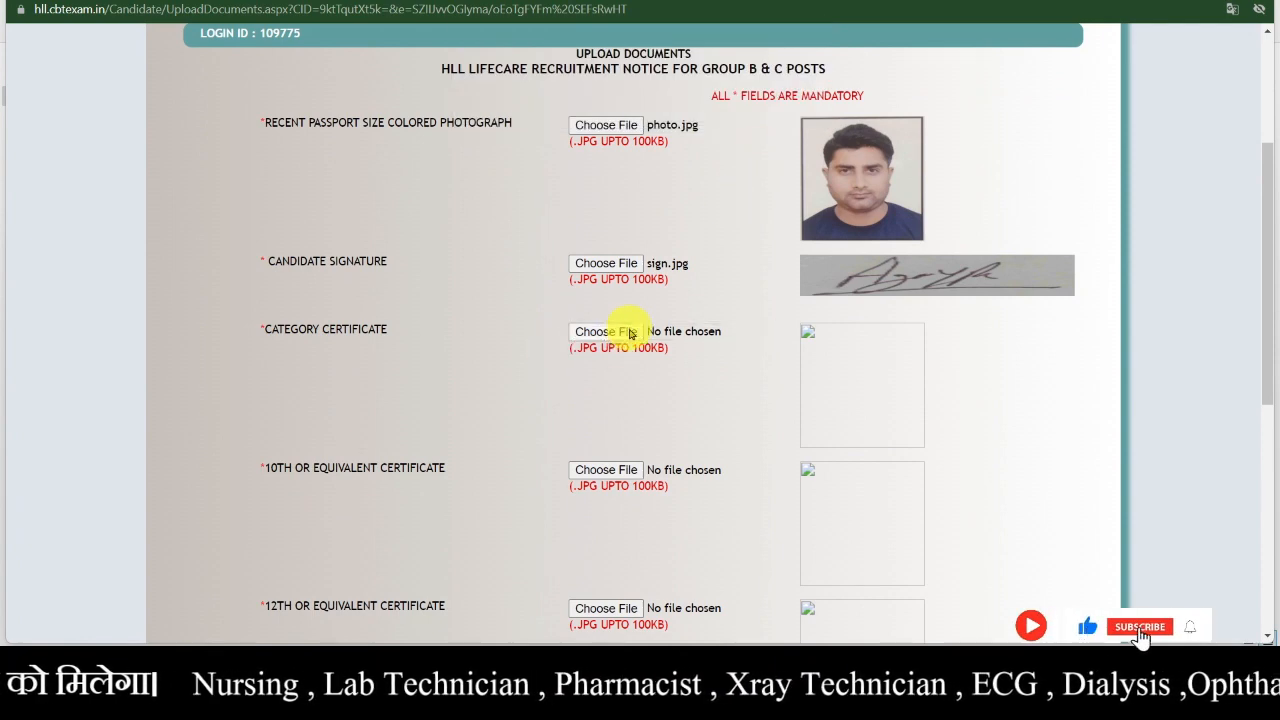
double_click(213, 225)
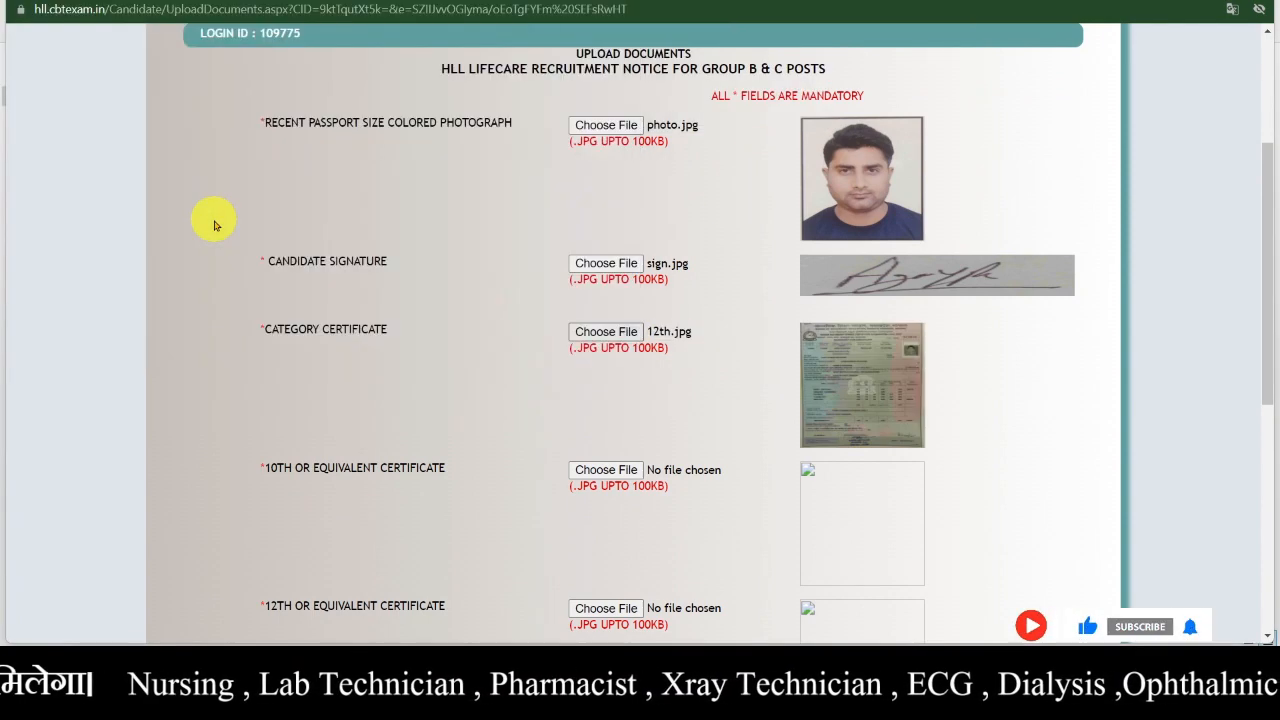
scroll(551, 411, "down", 2)
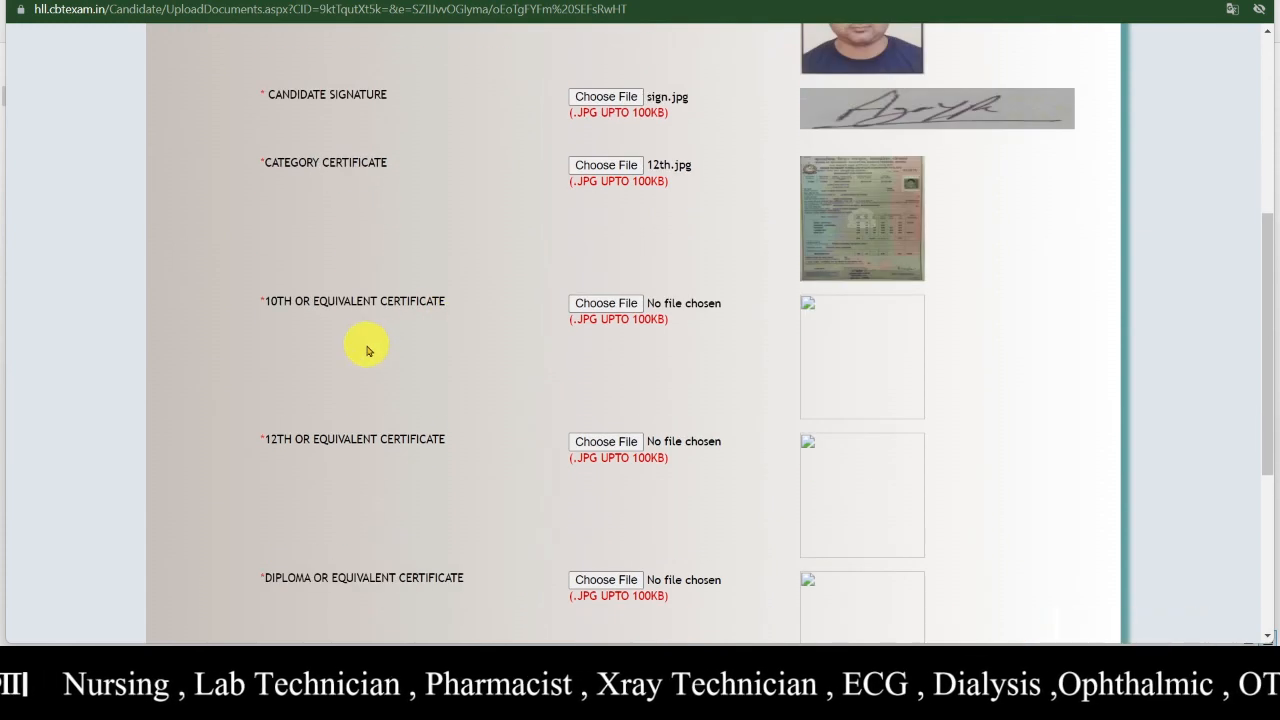
left_click(604, 304)
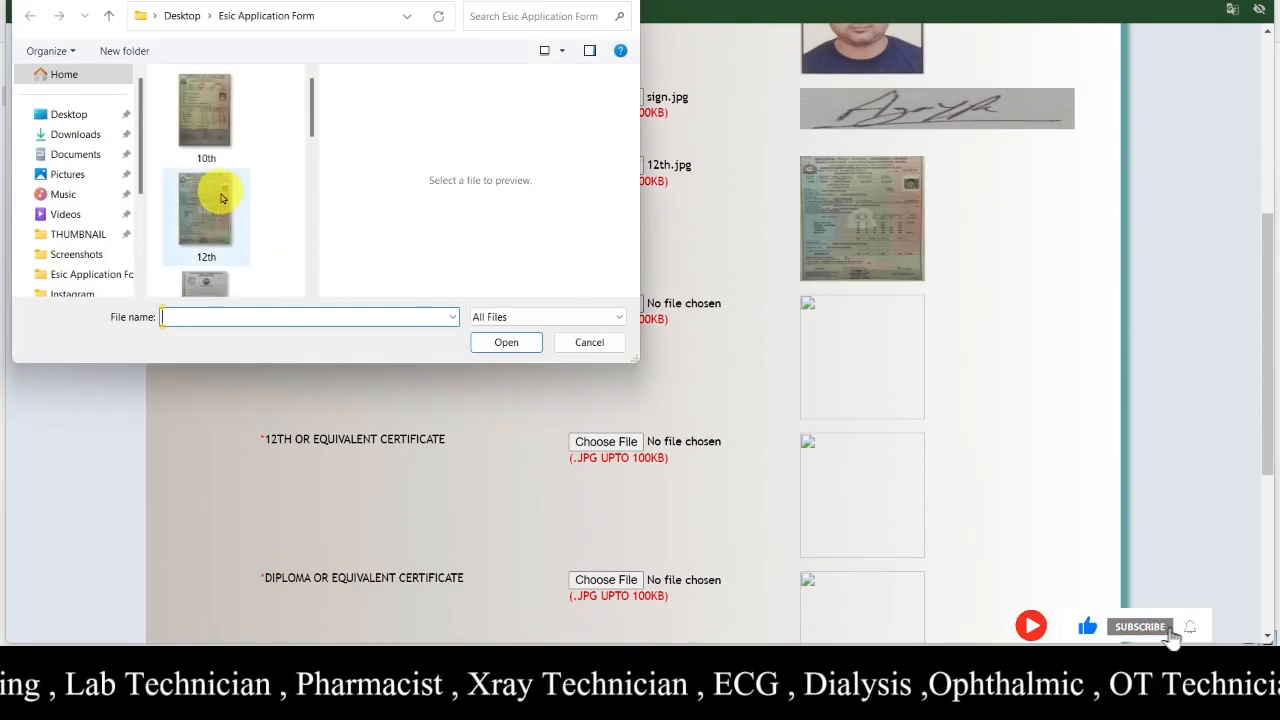
left_click(221, 197)
left_click(493, 342)
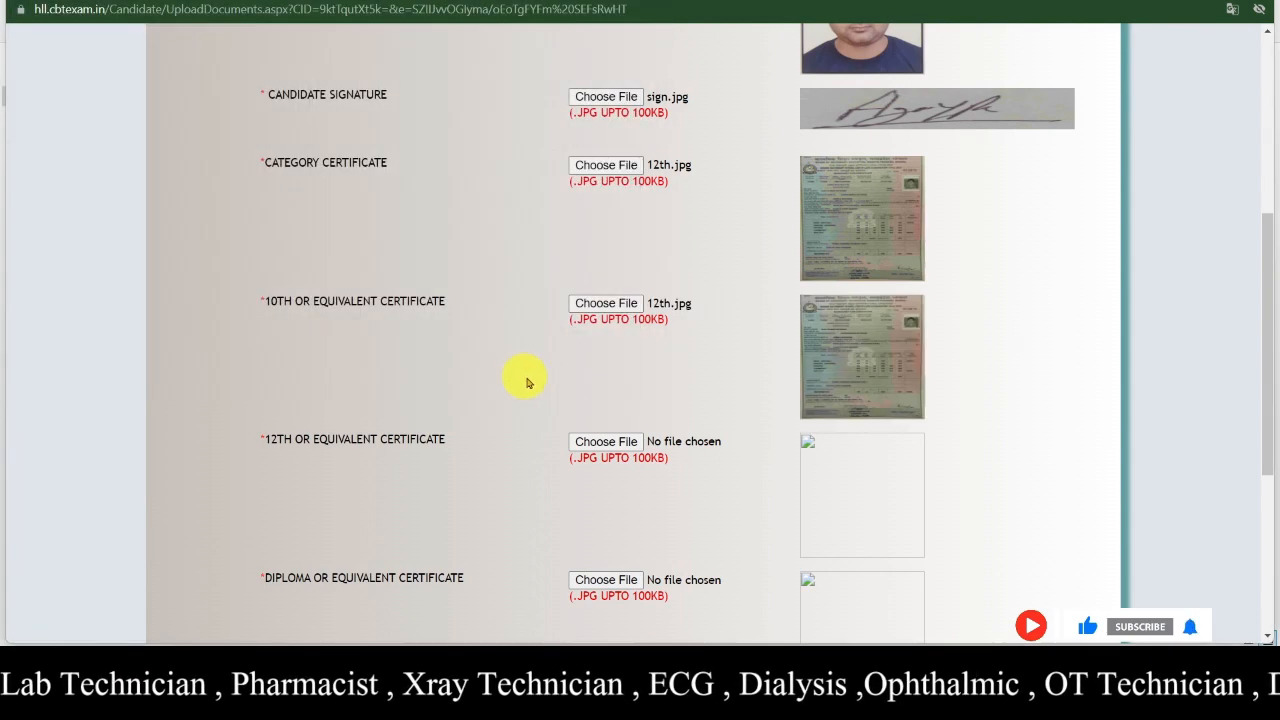
scroll(527, 383, "down", 3)
- Attach 12th.jpg to the 12th, Diploma and Work Experience certificate slots
left_click(618, 195)
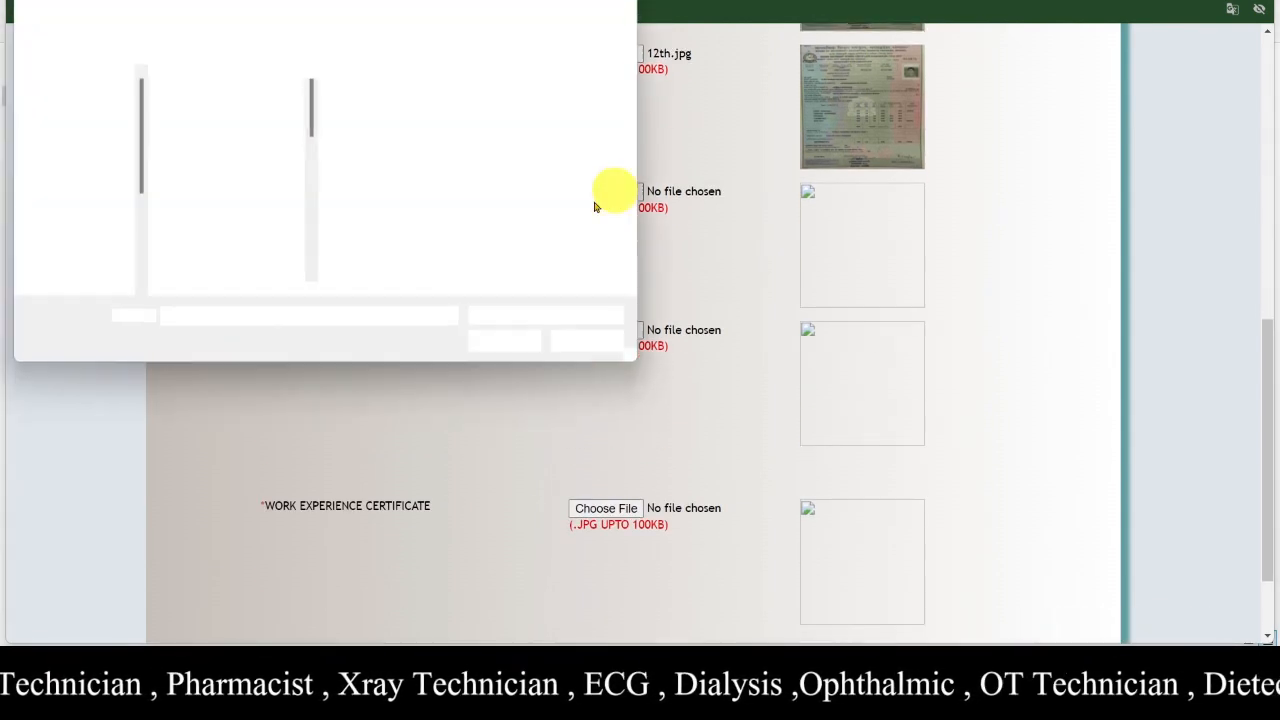
double_click(177, 208)
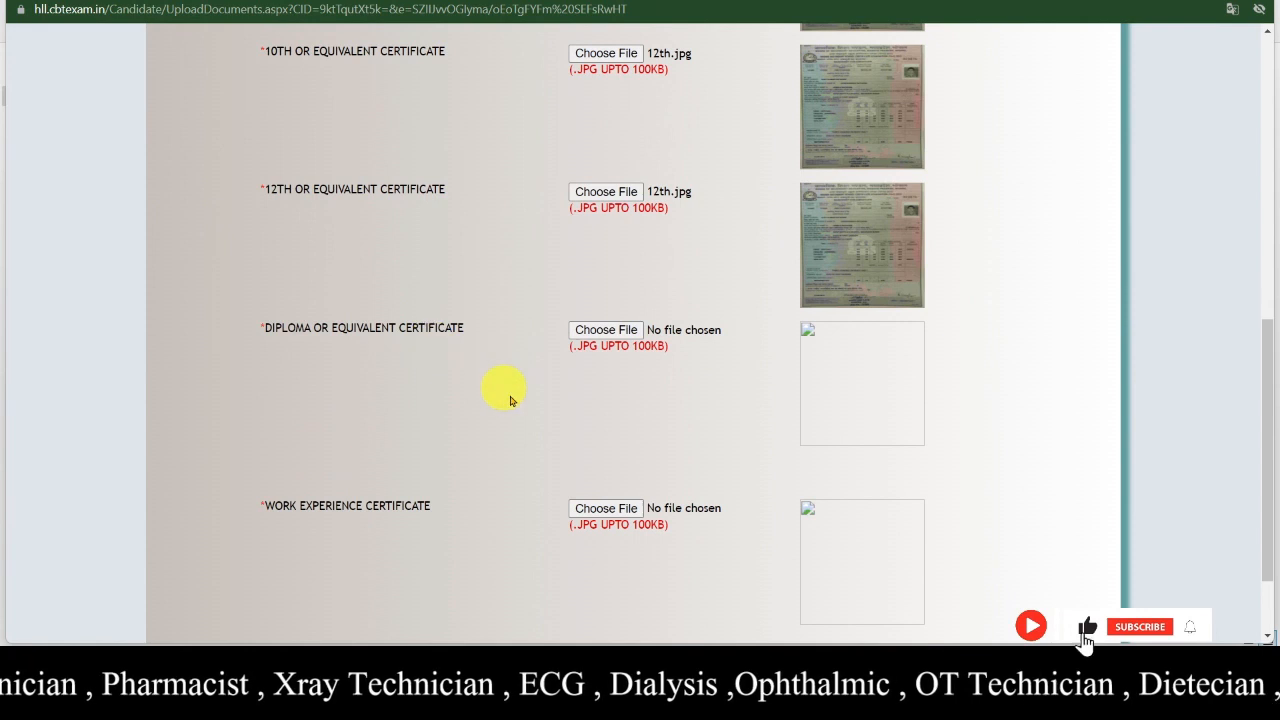
left_click(620, 331)
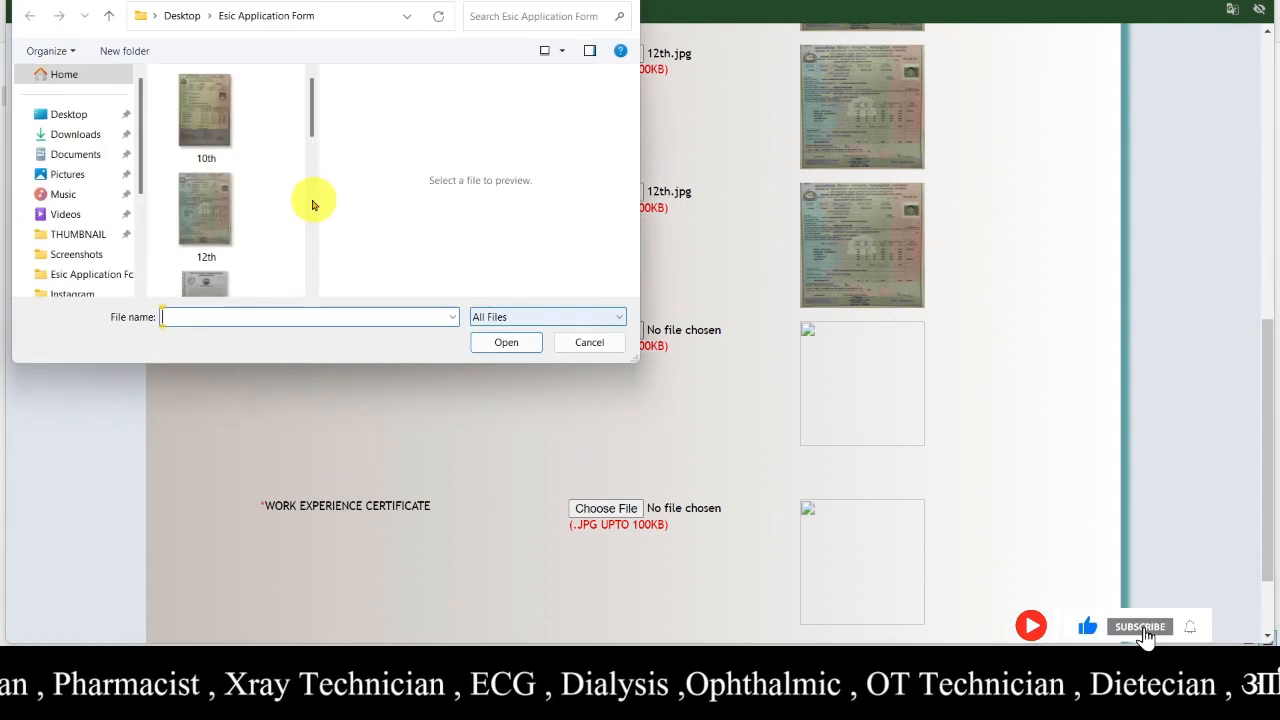
double_click(202, 207)
scroll(340, 400, "down", 1)
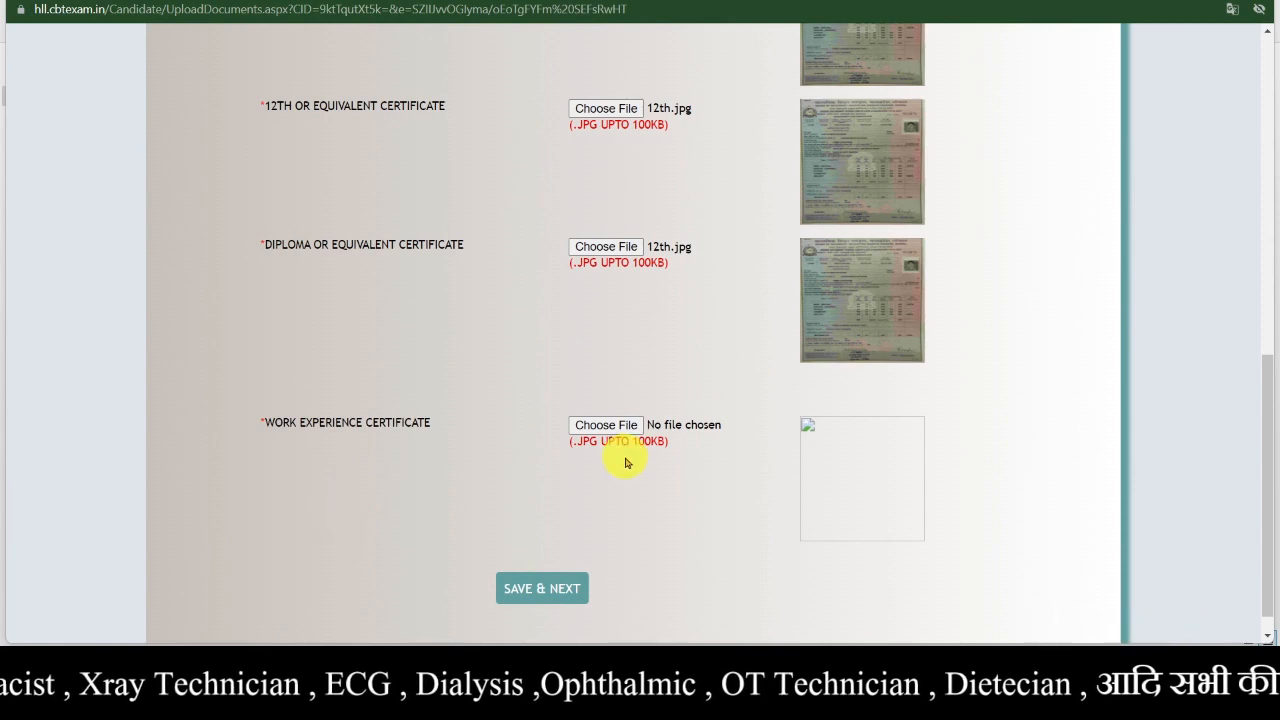
left_click(608, 425)
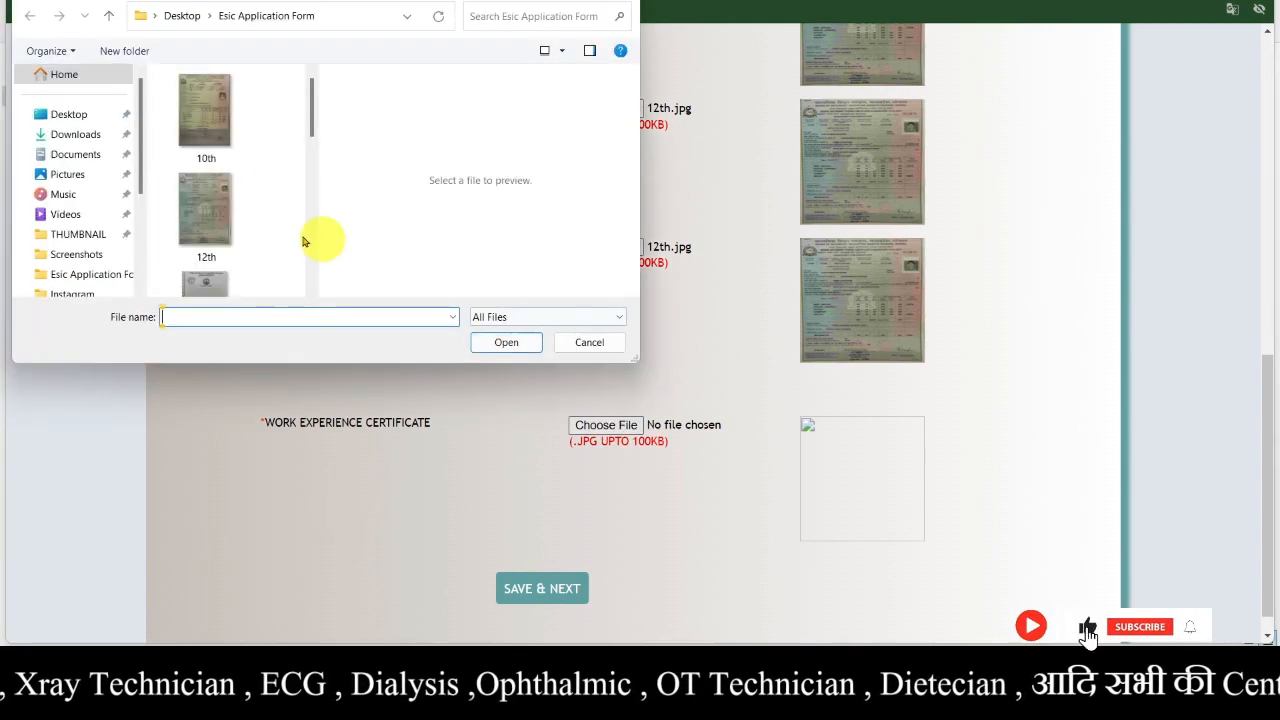
left_click(199, 216)
double_click(199, 216)
scroll(565, 450, "down", 1)
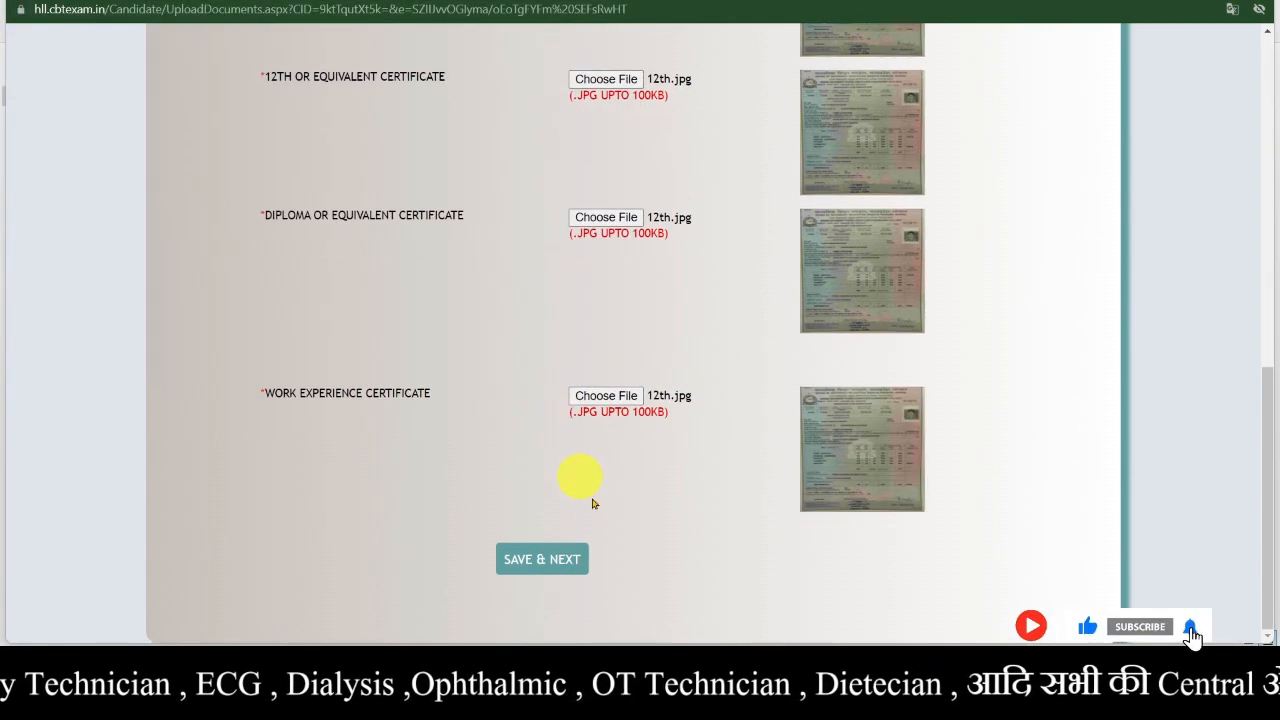
scroll(606, 514, "up", 3)
scroll(608, 510, "down", 3)
scroll(609, 523, "up", 7)
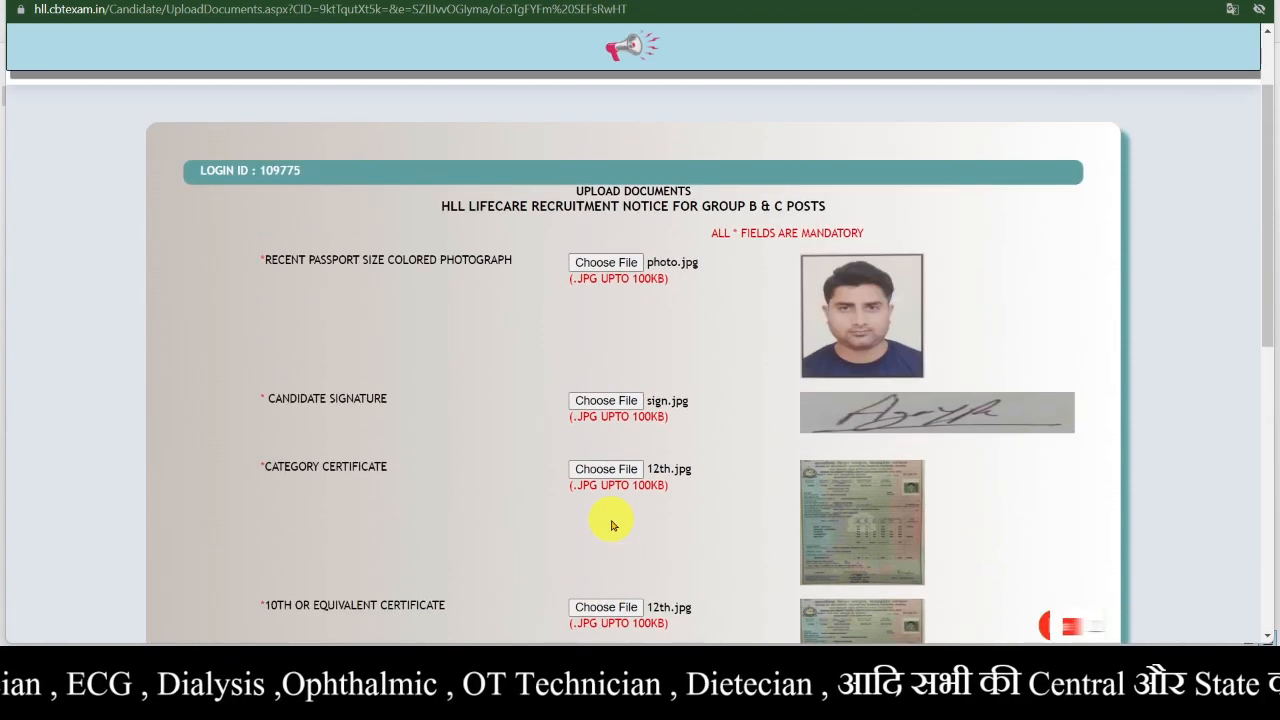
- Scroll through the application preview, covering education and work experience, down to the Declaration
scroll(610, 518, "down", 7)
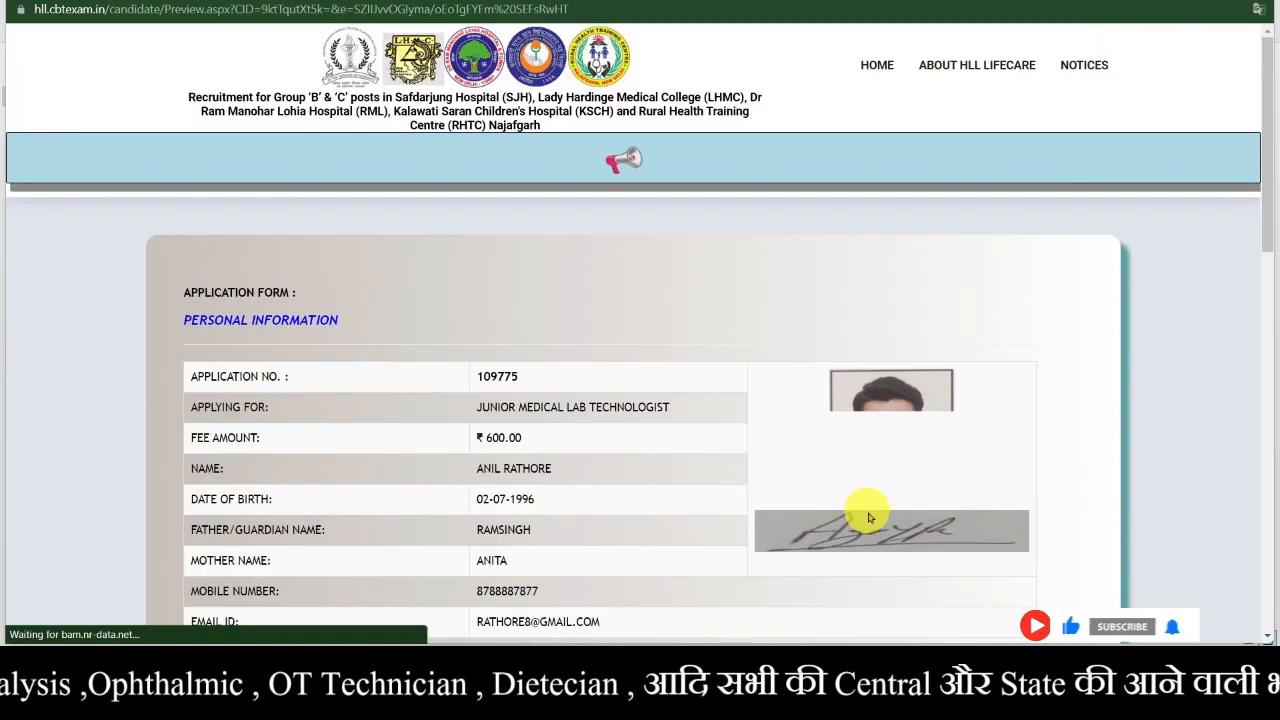
scroll(668, 525, "down", 3)
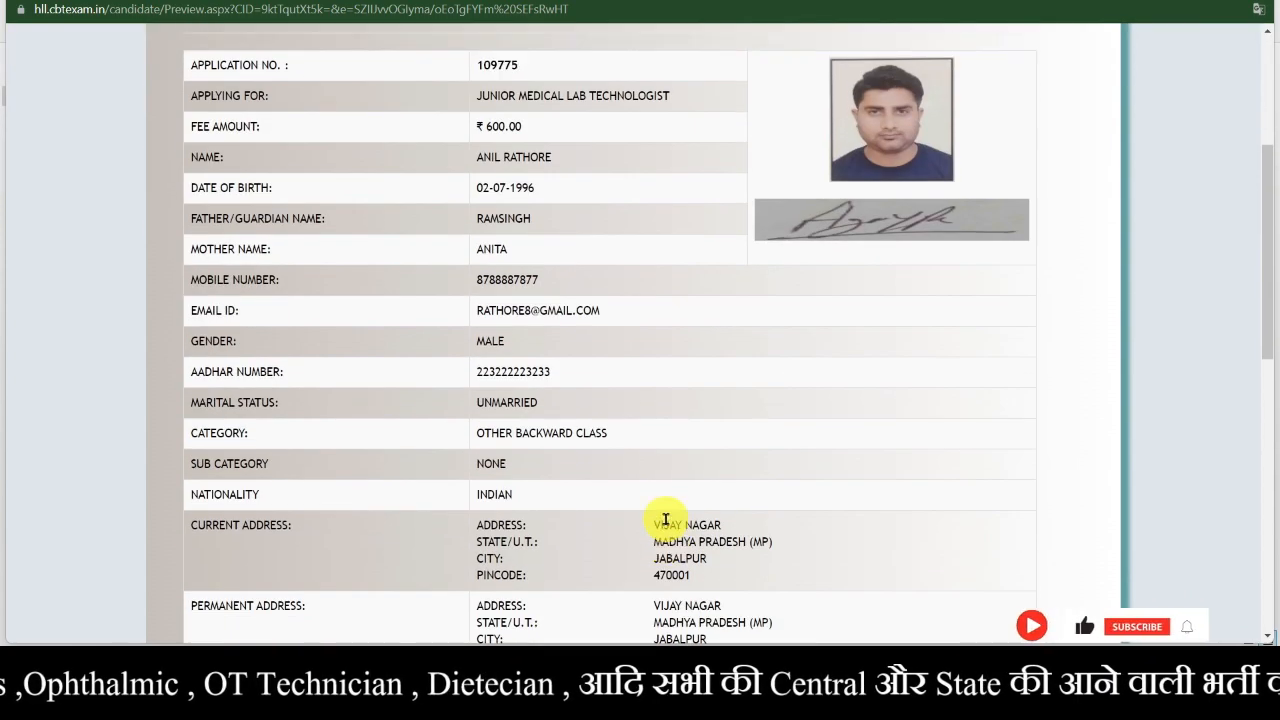
scroll(663, 517, "up", 3)
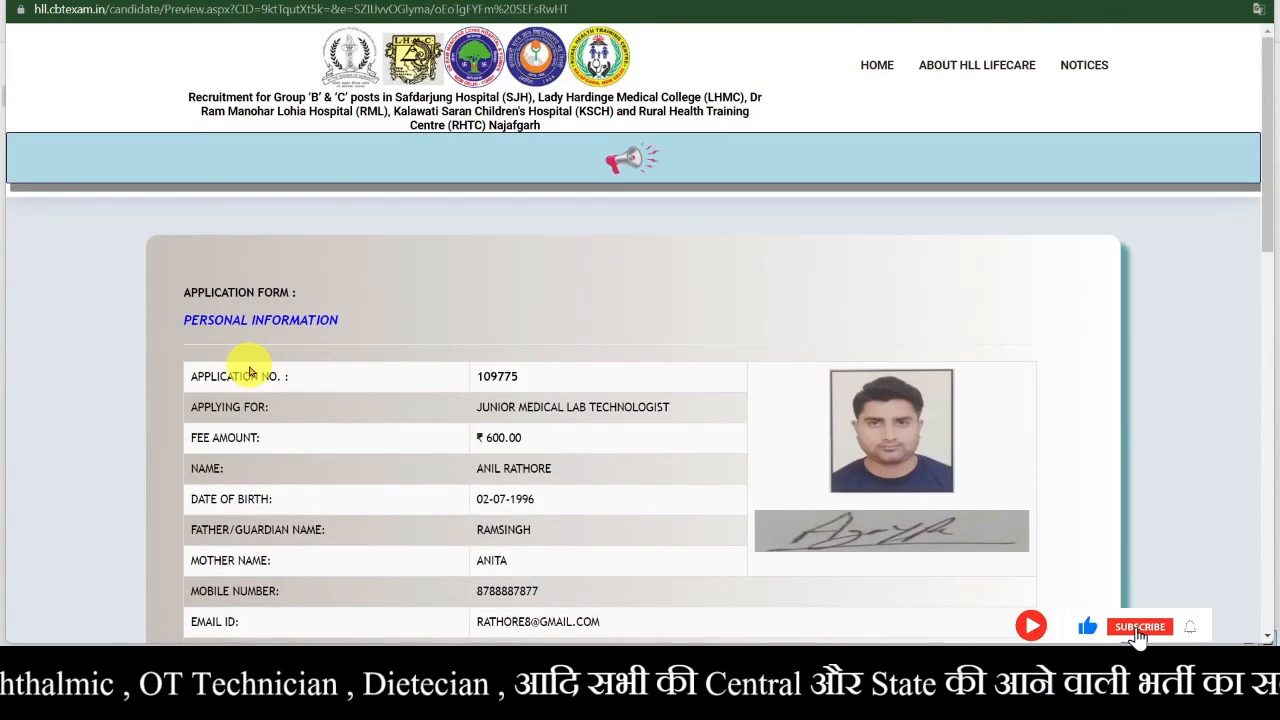
scroll(420, 390, "down", 2)
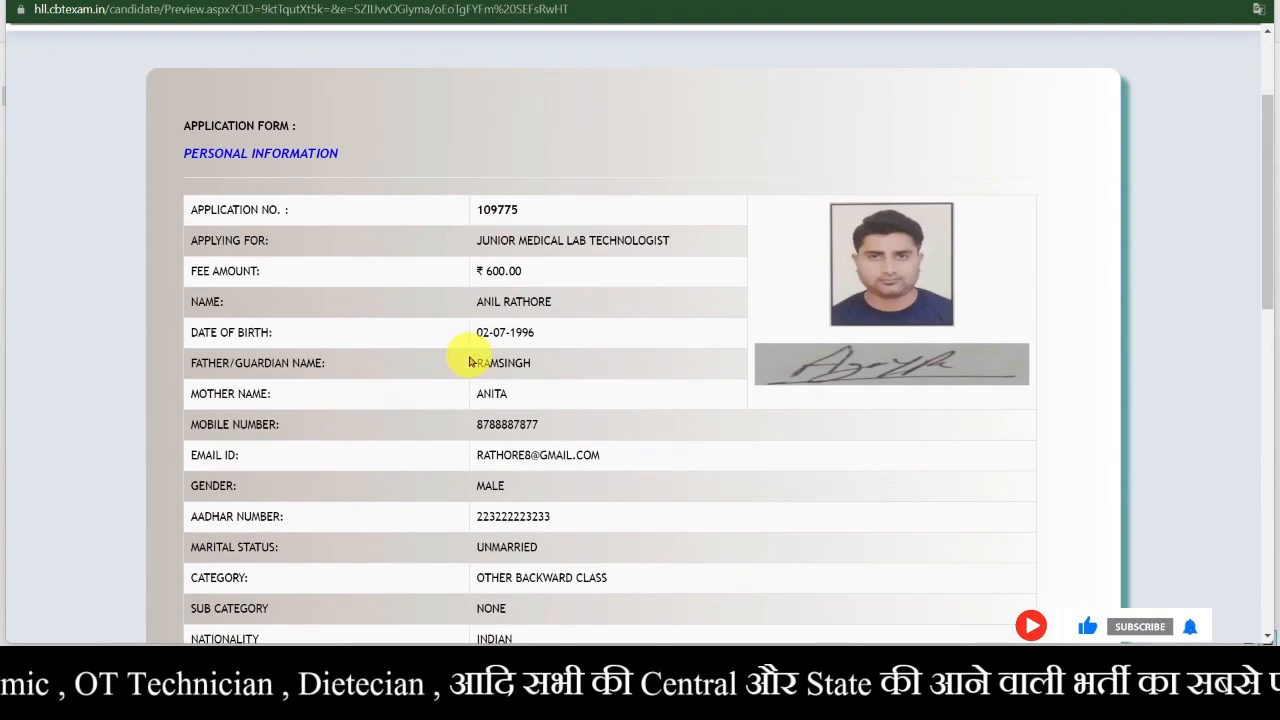
scroll(470, 362, "down", 8)
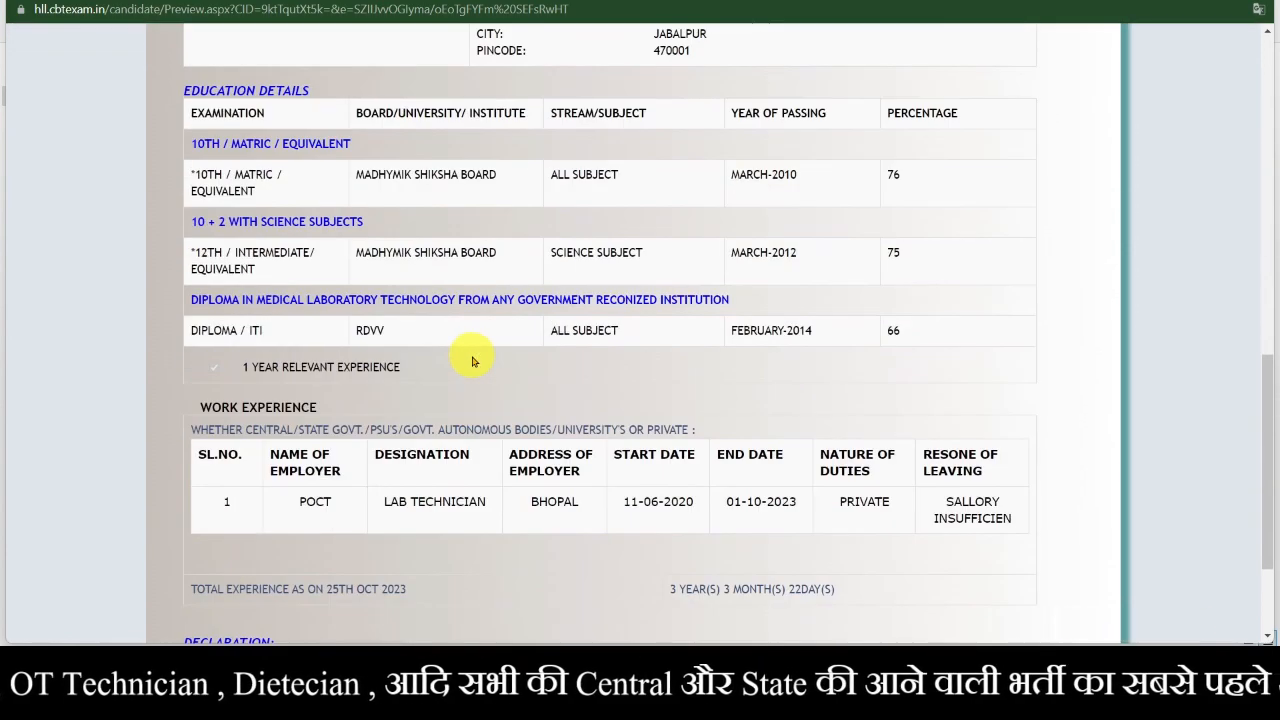
scroll(473, 362, "down", 3)
scroll(473, 362, "up", 15)
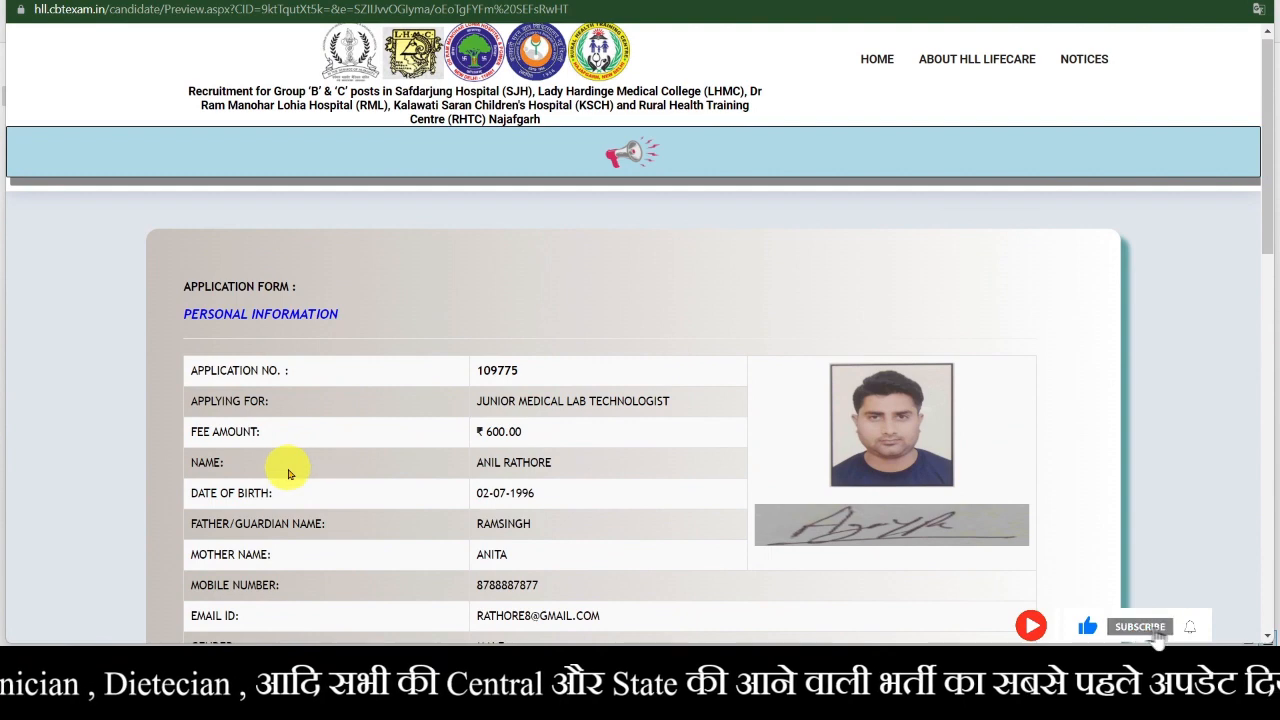
scroll(445, 470, "down", 2)
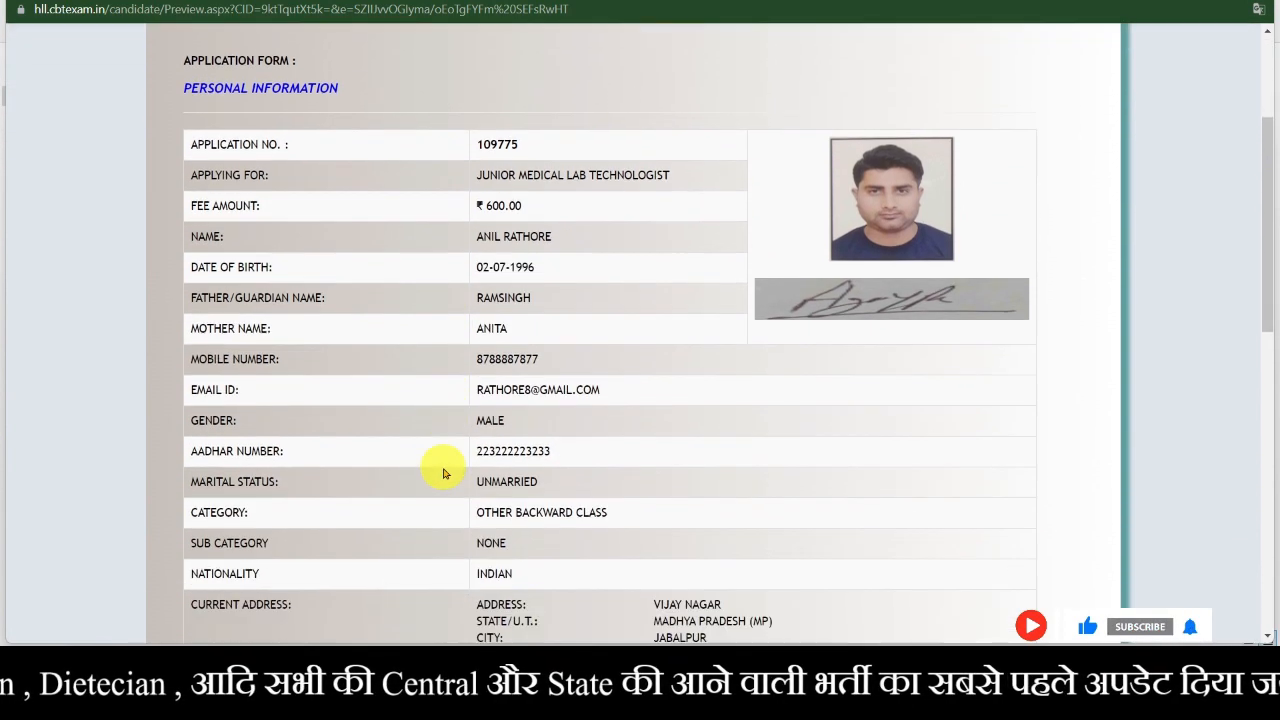
scroll(445, 473, "down", 4)
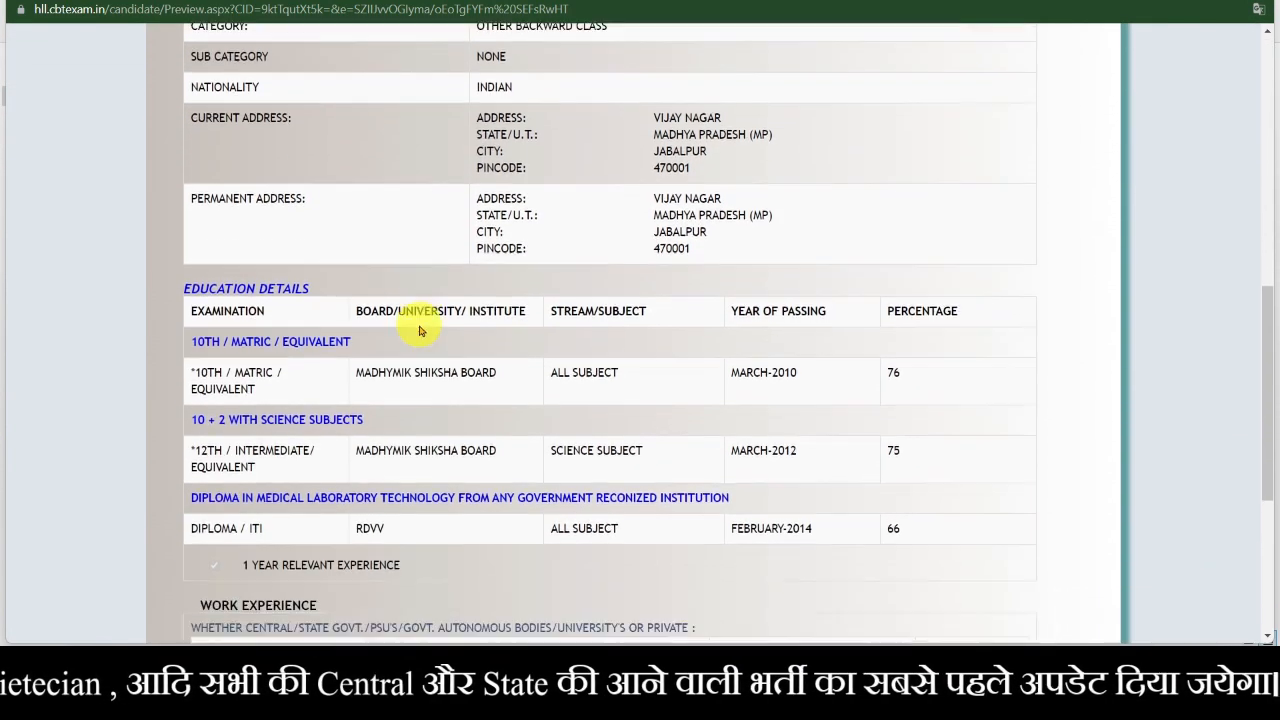
scroll(420, 331, "down", 2)
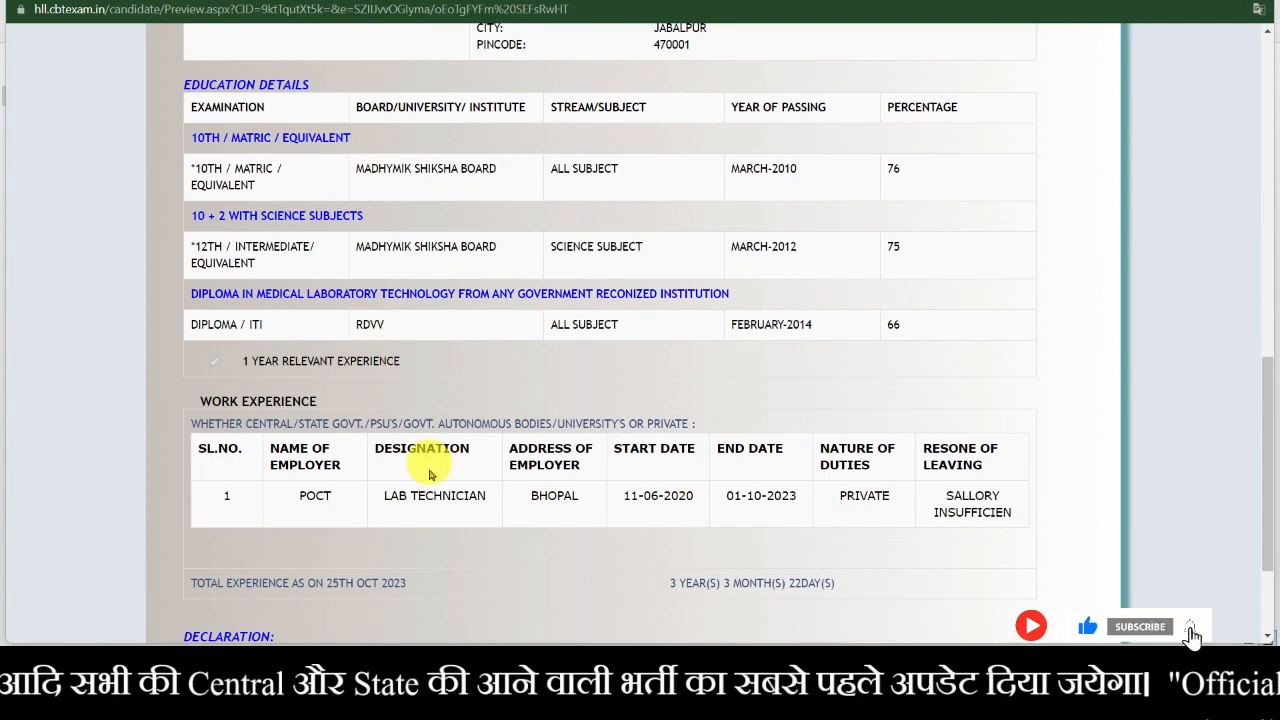
scroll(430, 538, "down", 2)
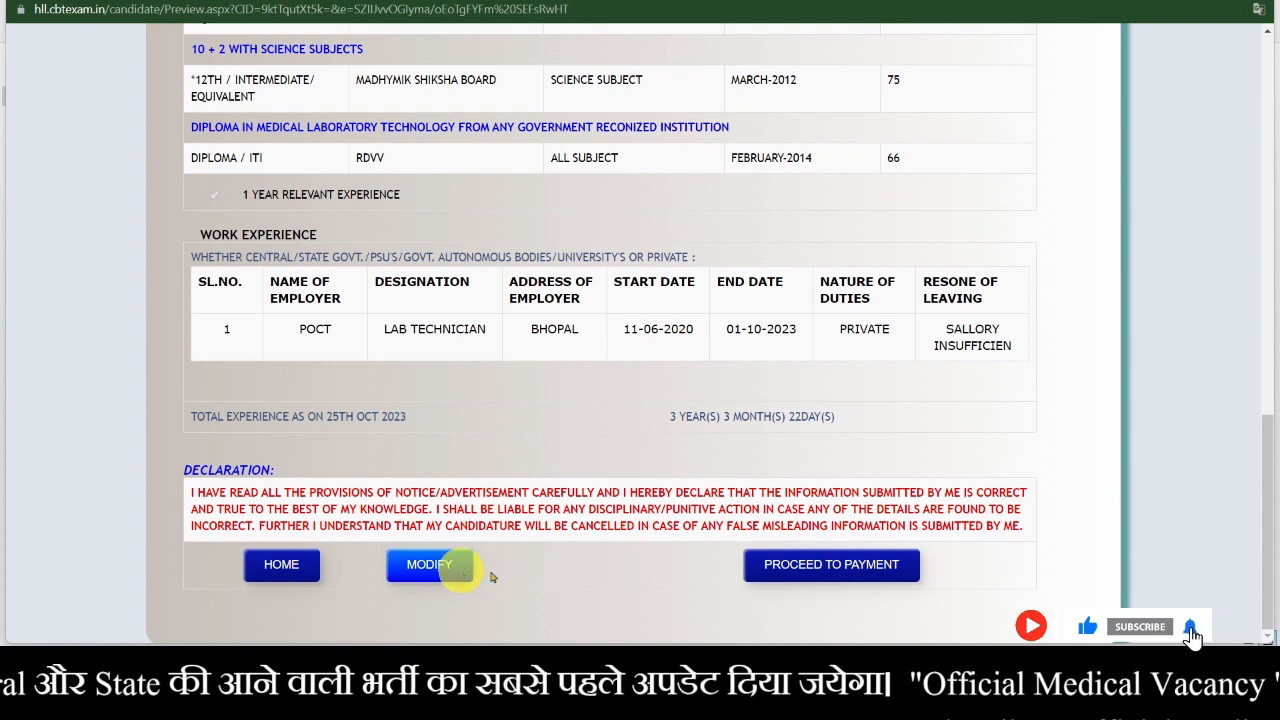
- Proceed to payment and confirm the application is final, reaching the 600.00 fee details page
left_click(842, 572)
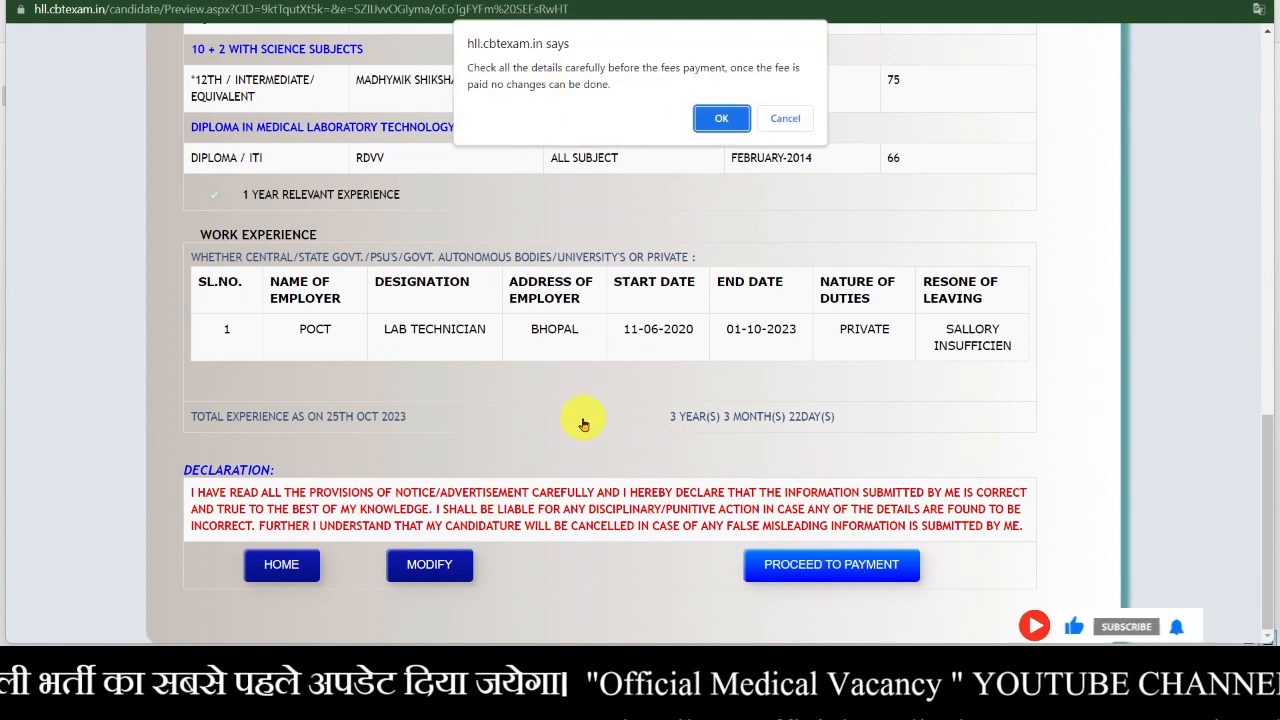
left_click(721, 118)
scroll(620, 366, "up", 8)
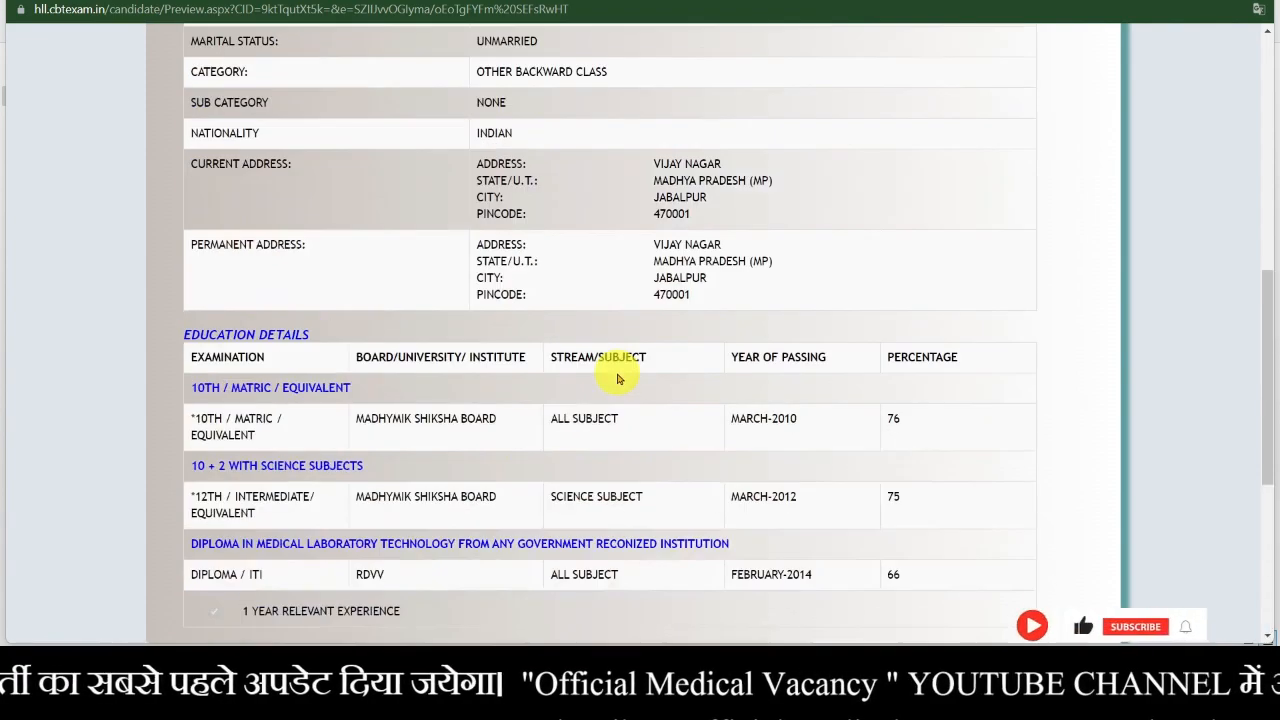
scroll(612, 374, "up", 3)
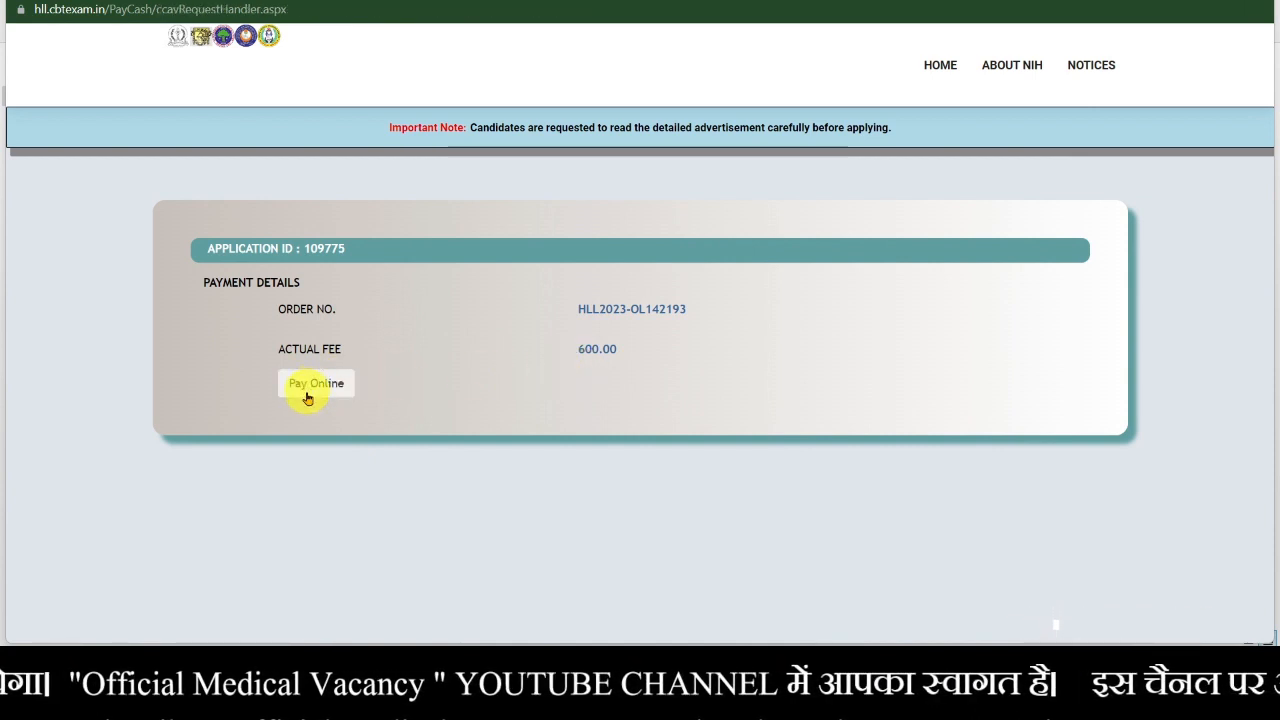
- Choose Pay Online to open the CCAvenue checkout for INR 600
left_click(310, 398)
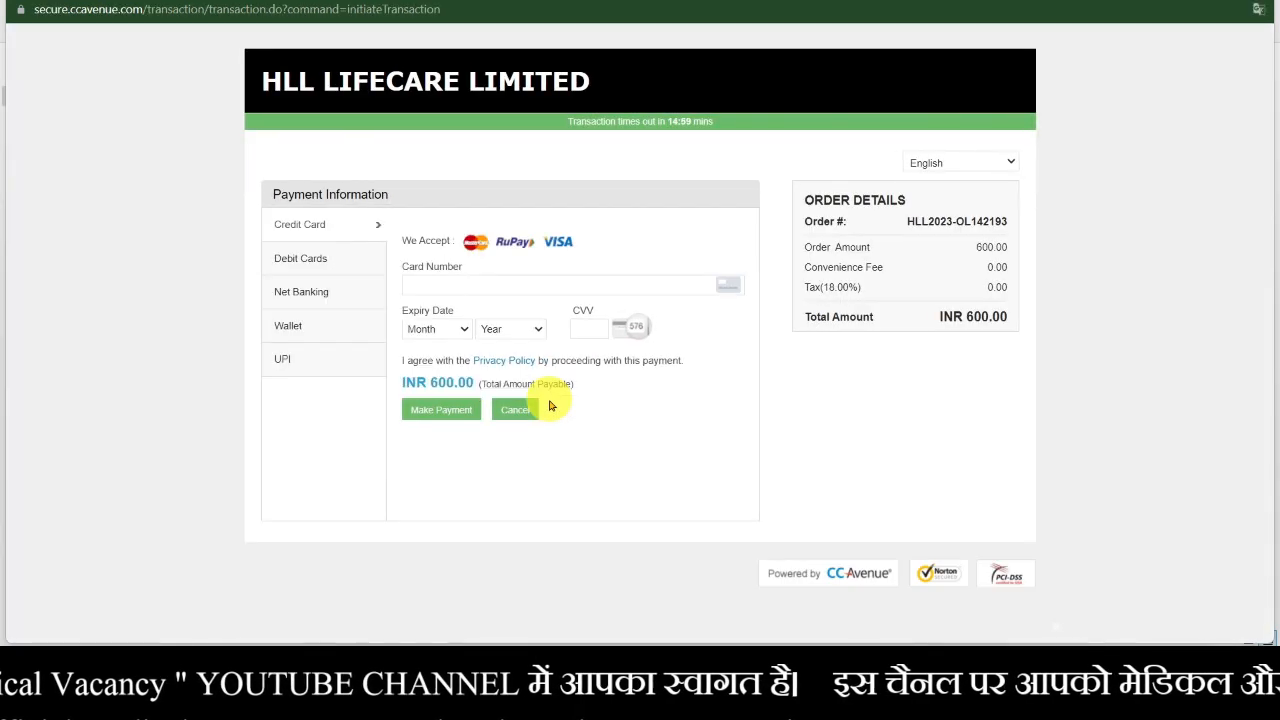
- Pay by UPI through Paytm, entering the UPI ID and sending the INR 600 request
left_click(358, 264)
left_click(354, 296)
left_click(352, 330)
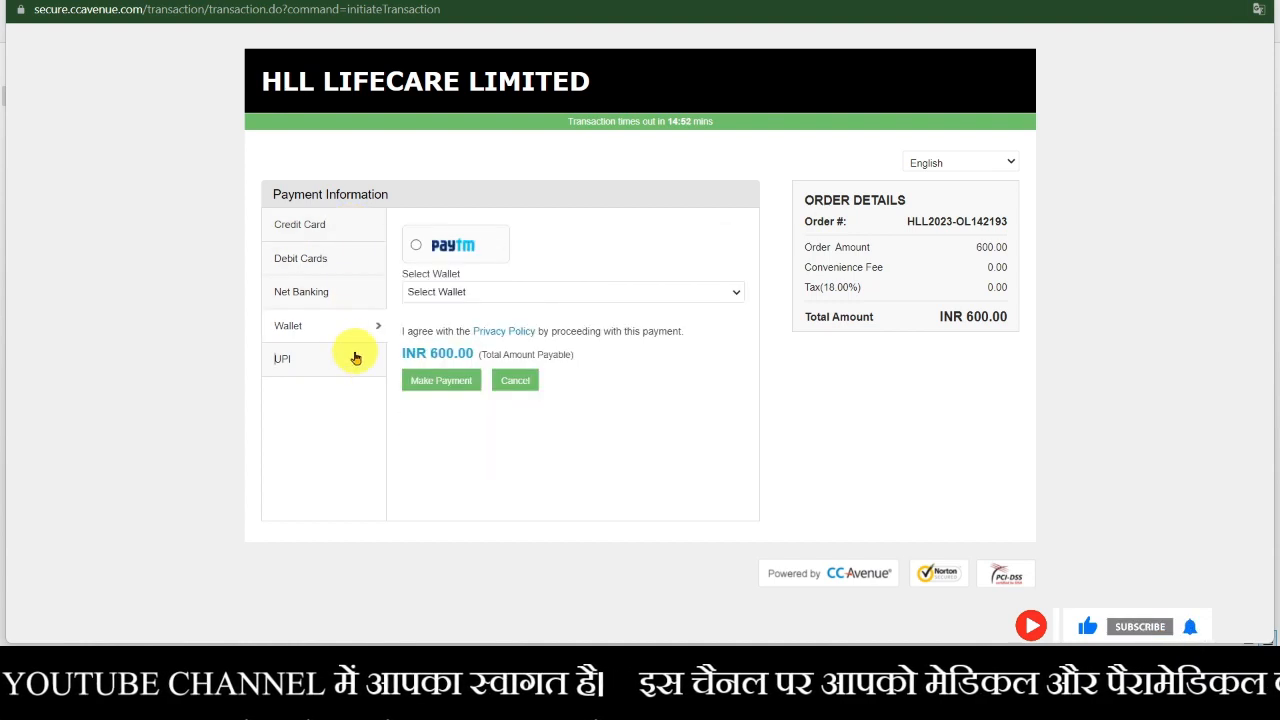
left_click(355, 366)
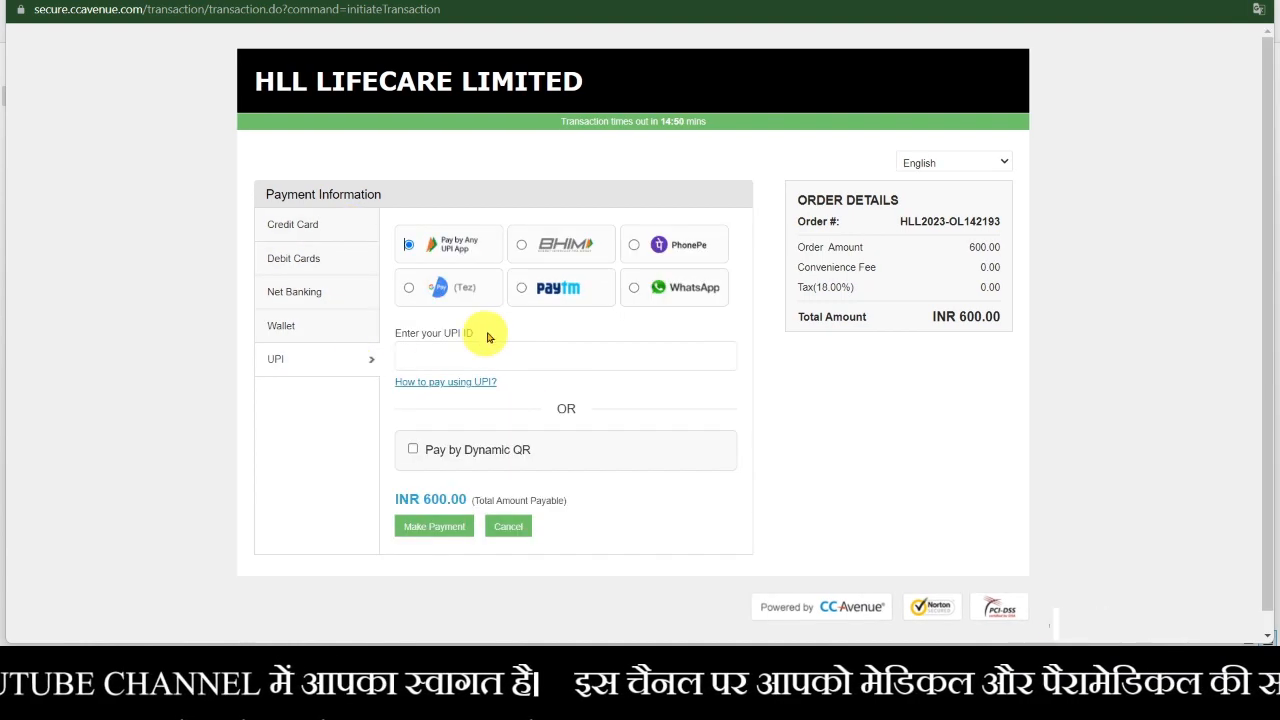
left_click(524, 290)
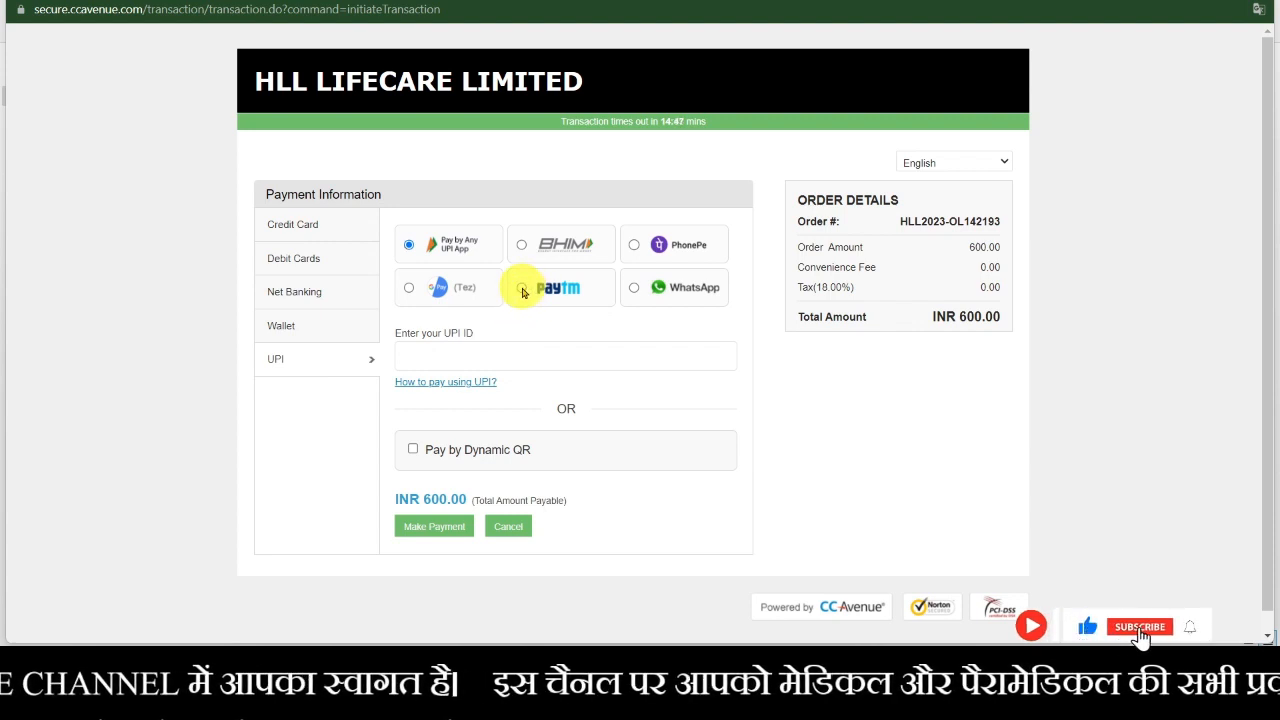
left_click(499, 357)
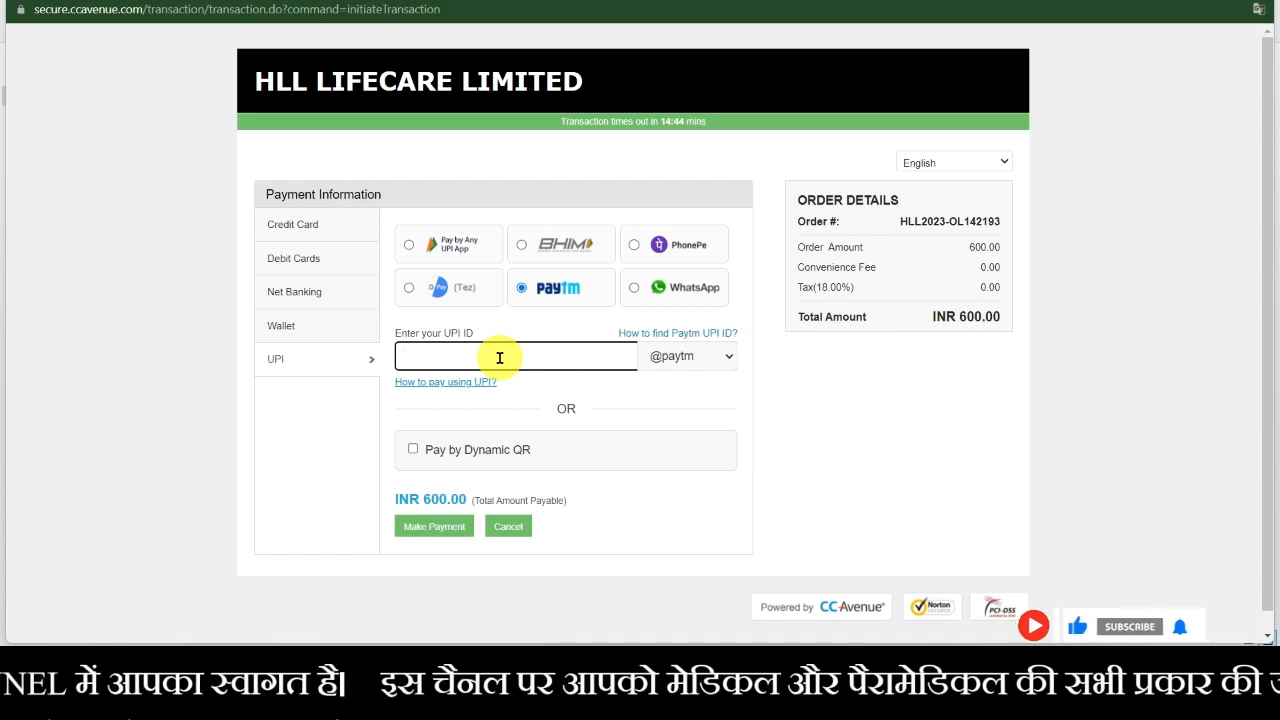
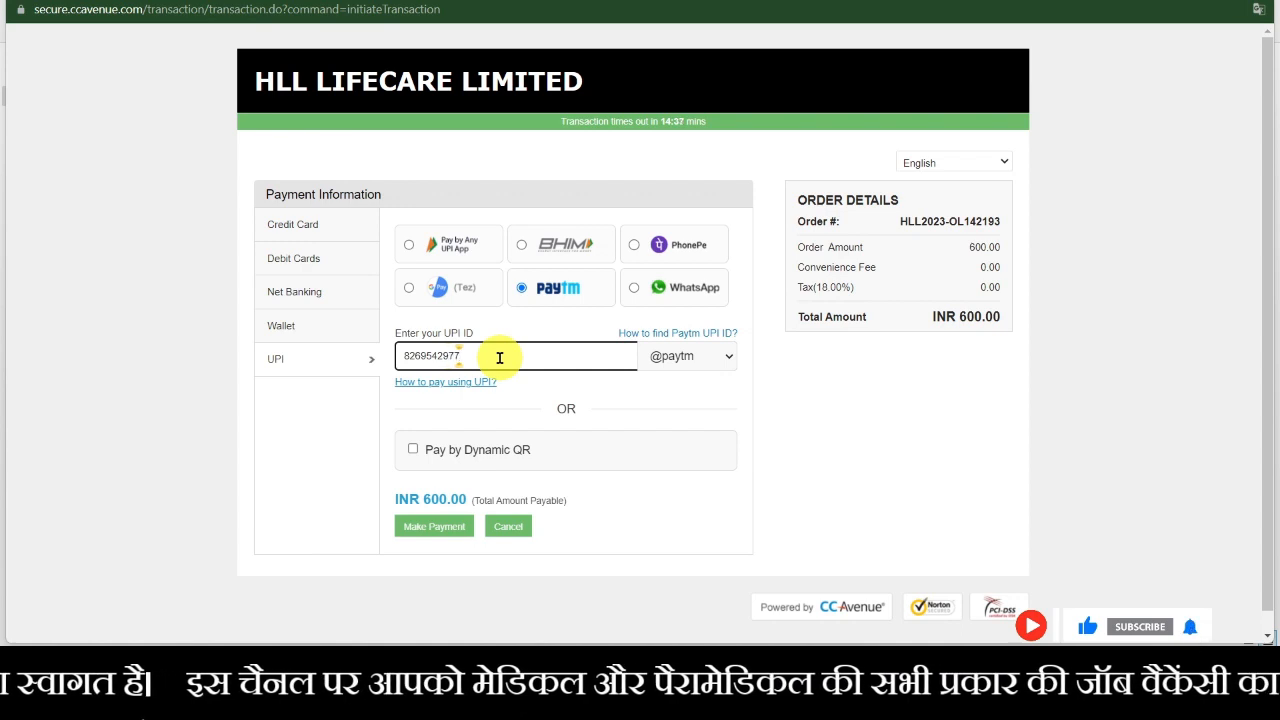
left_click(449, 528)
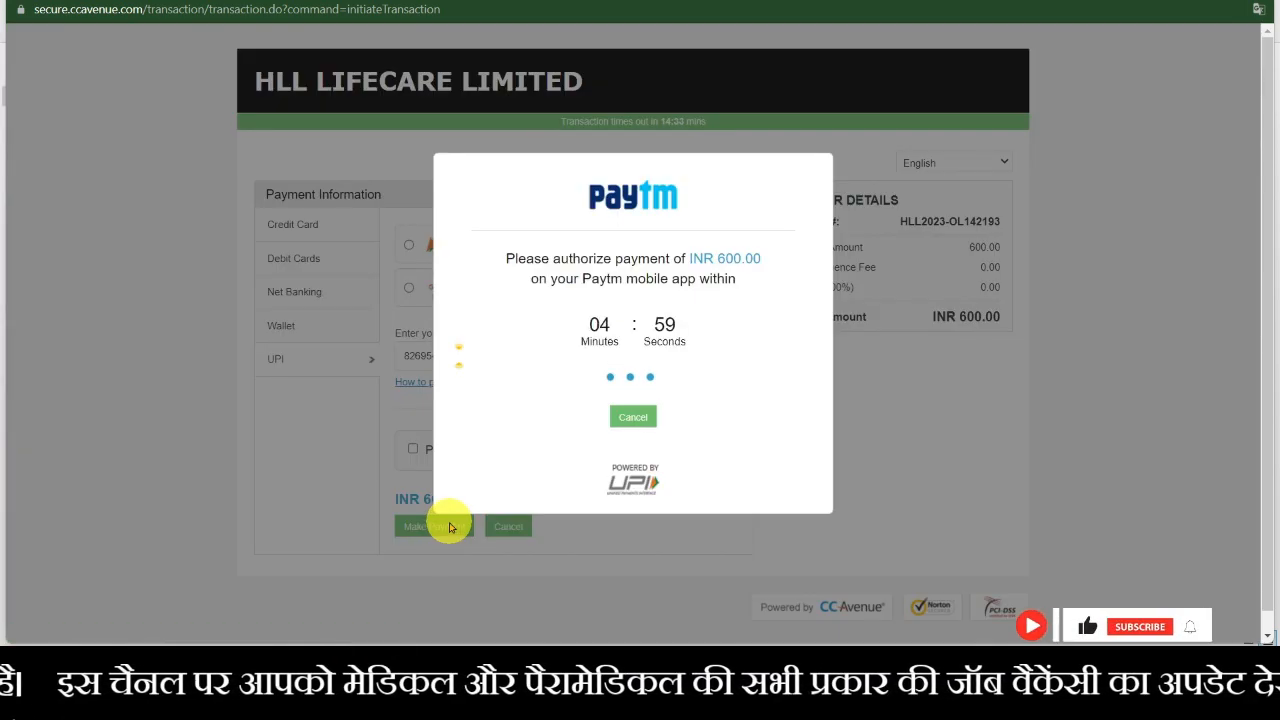